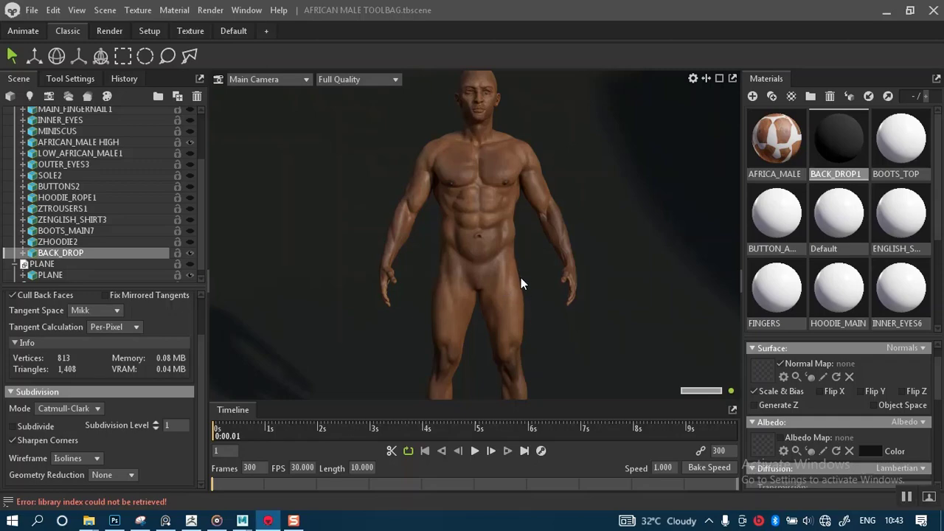
Hide the AFRICAN_MALE HIGH mesh and show LOW_AFRICAN_MALE1 in its place.
click(567, 258)
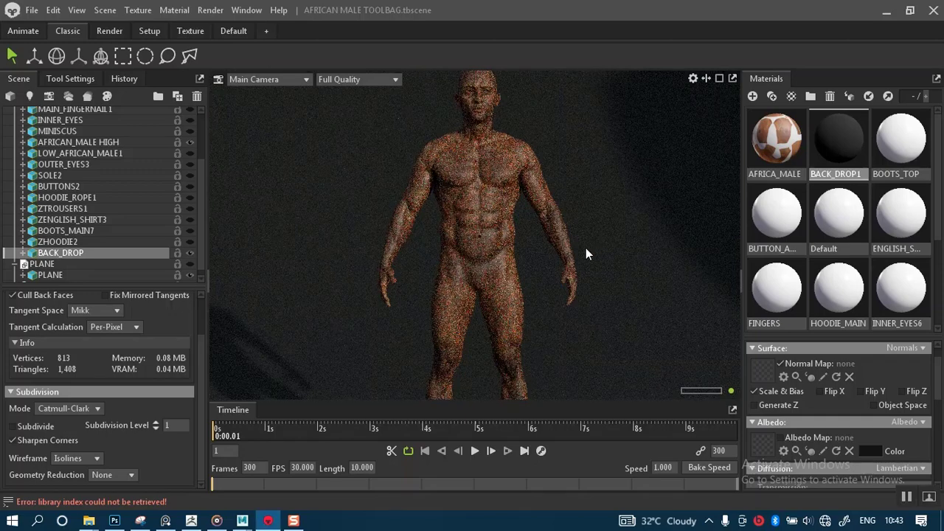
scroll(521, 264, up, 5)
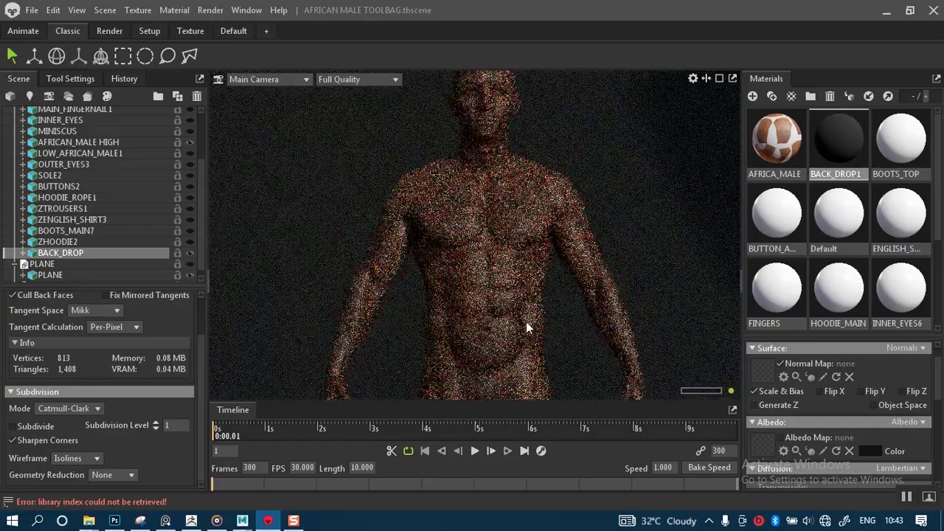
scroll(521, 296, up, 3)
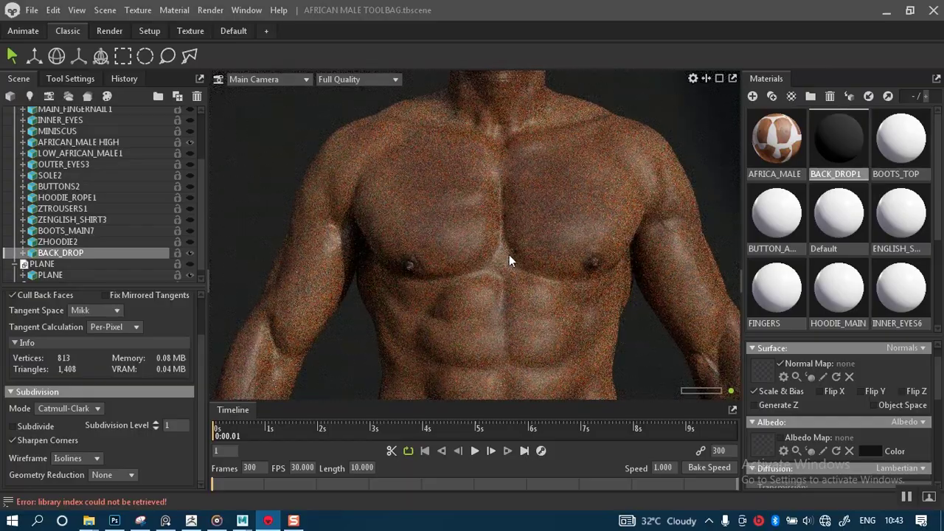
middle_drag(507, 281, 502, 310)
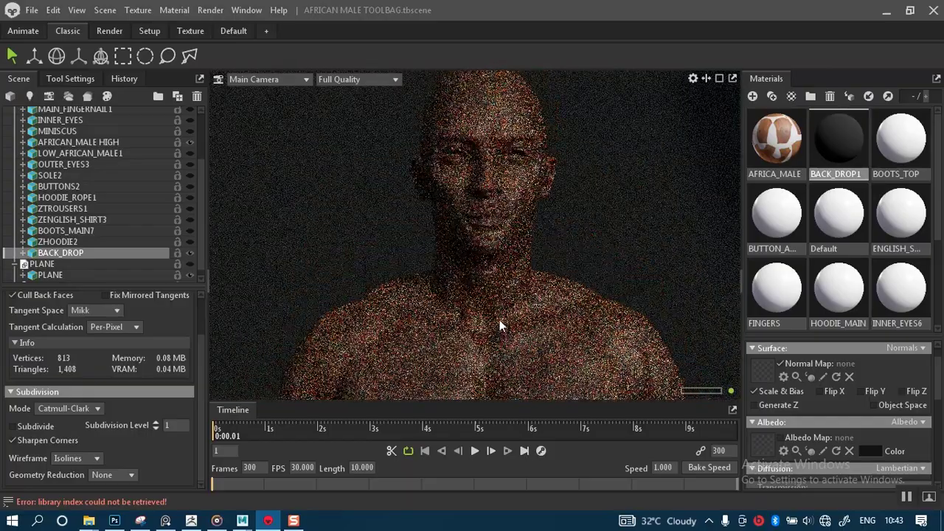
scroll(481, 270, down, 4)
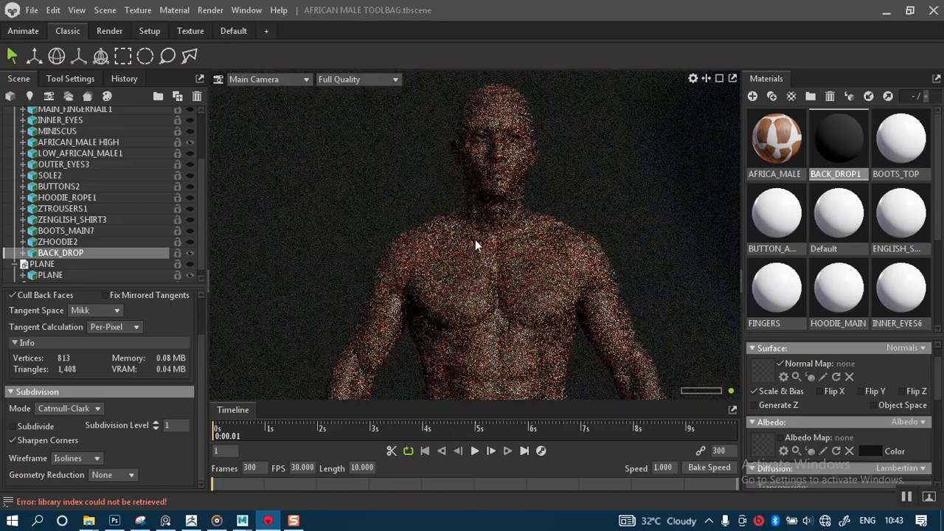
drag(203, 242, 203, 179)
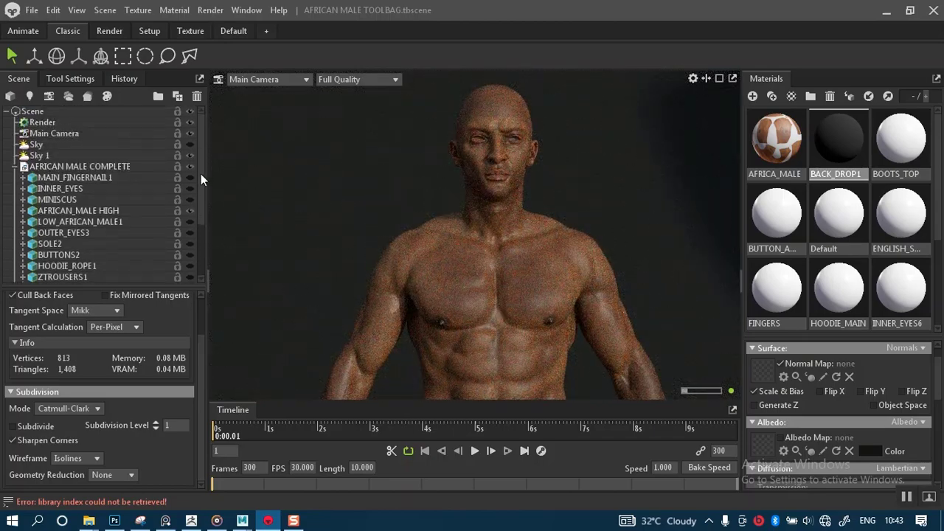
click(191, 219)
Examine the low-poly male's face, neck, chest and shoulders up close.
scroll(500, 281, up, 4)
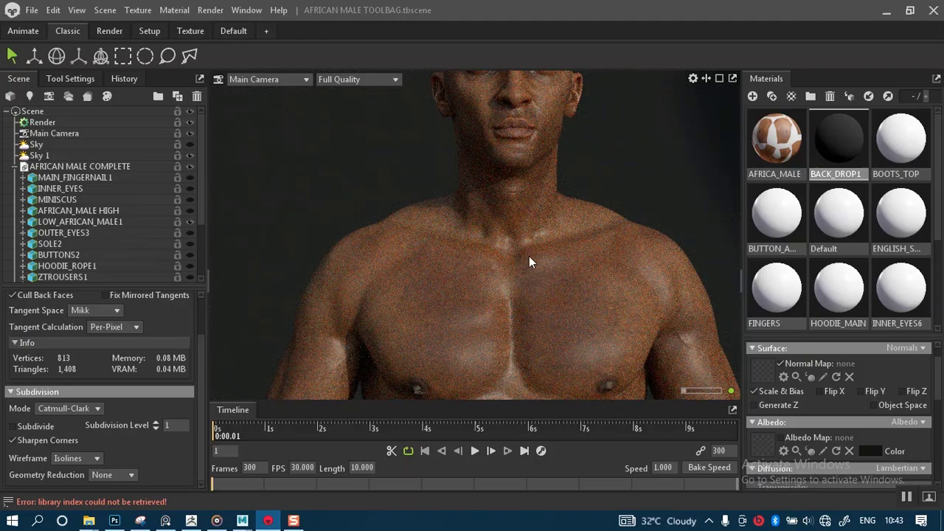
scroll(530, 262, up, 2)
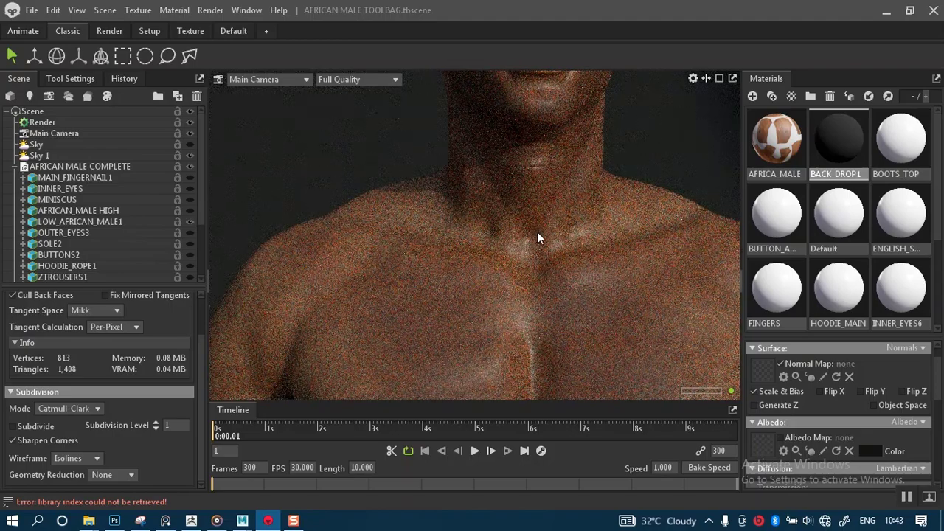
key(f)
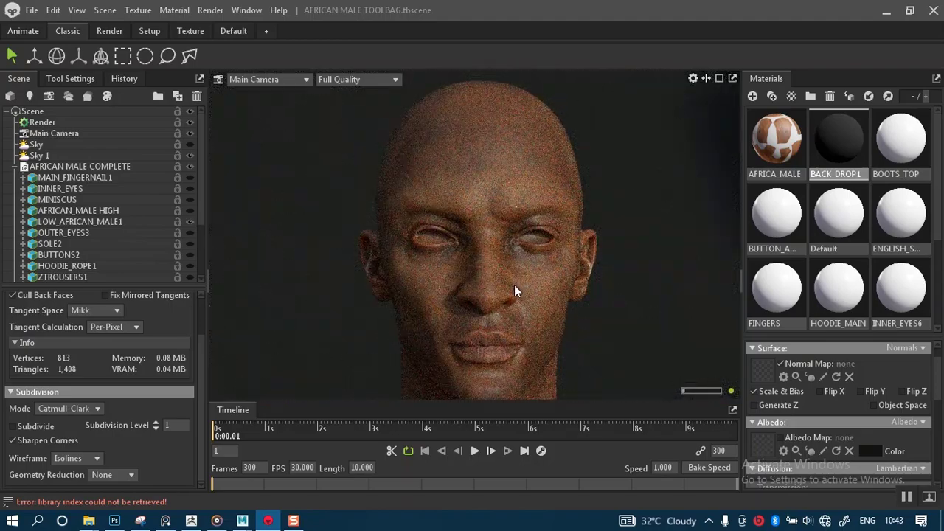
scroll(512, 292, up, 1)
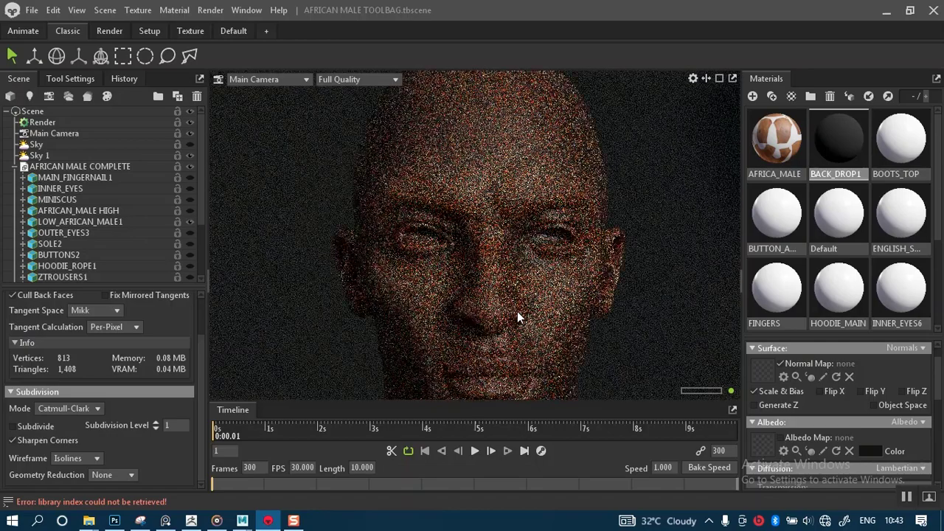
scroll(518, 318, up, 1)
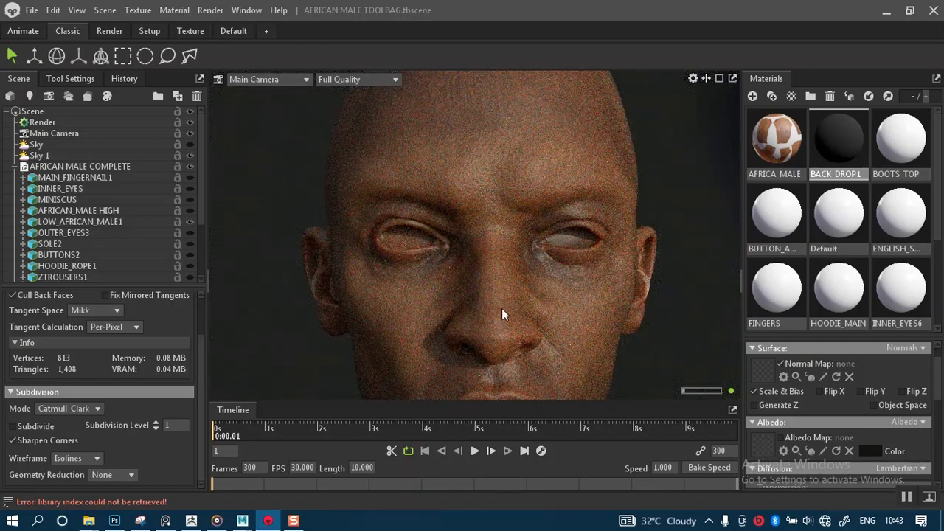
scroll(509, 302, down, 3)
middle_drag(506, 321, 477, 273)
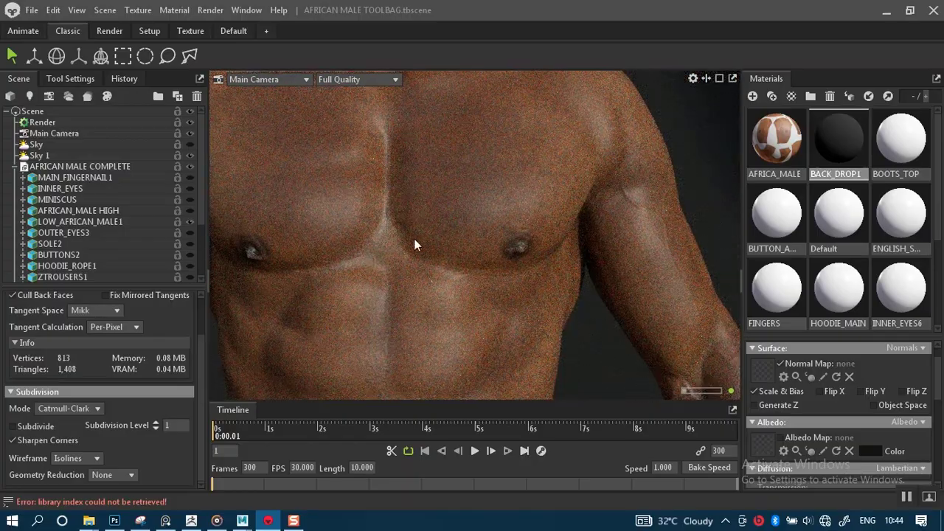
middle_drag(453, 250, 397, 298)
drag(396, 298, 464, 275)
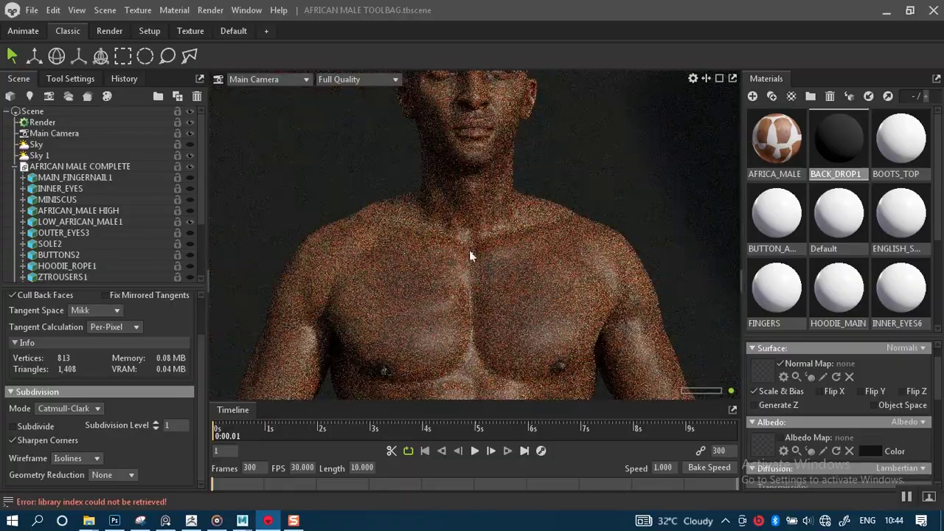
drag(487, 241, 526, 292)
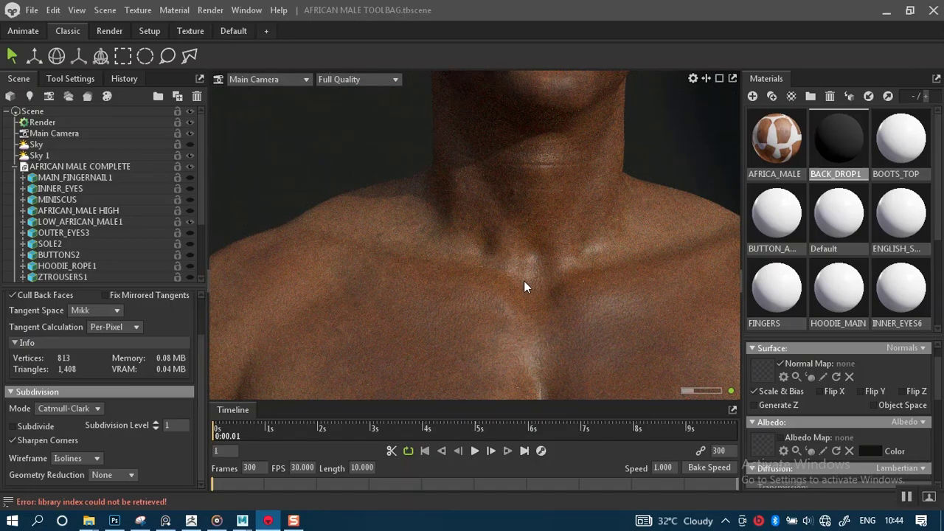
scroll(517, 255, down, 5)
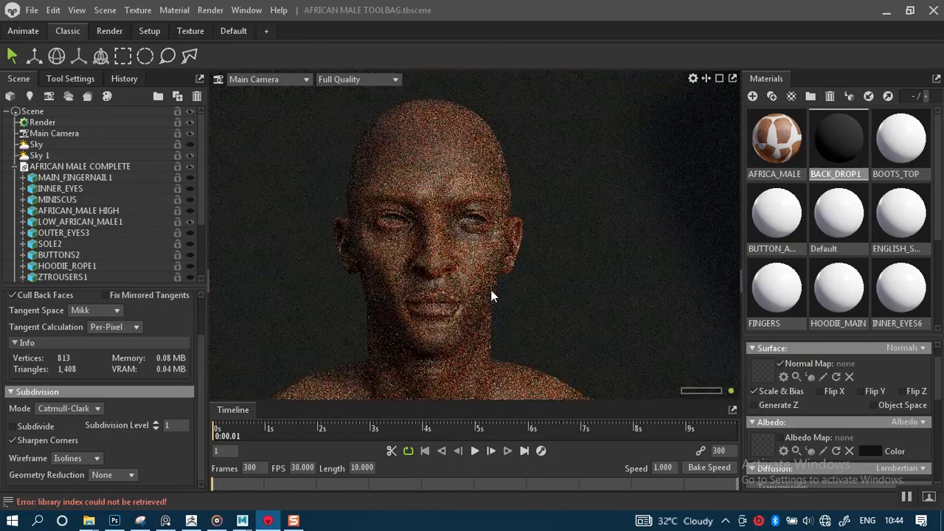
scroll(498, 273, up, 3)
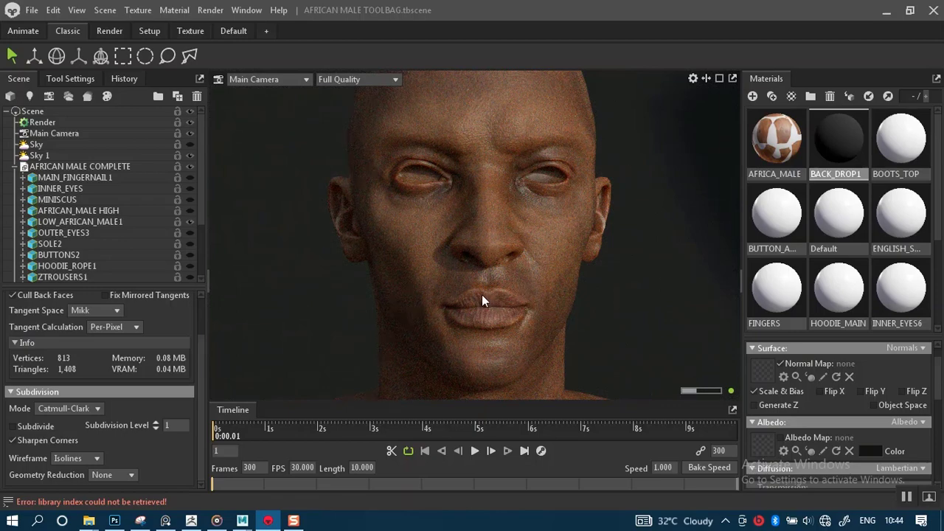
drag(485, 292, 464, 280)
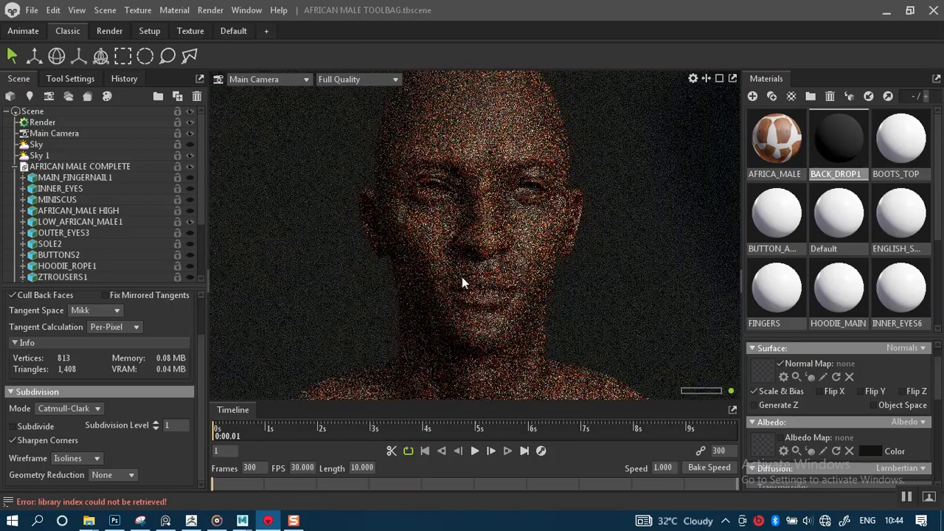
Hide LOW_AFRICAN_MALE1 and show AFRICAN_MALE HIGH together with MAIN_FINGERNAIL1, framing the hand's thumbnail.
click(190, 222)
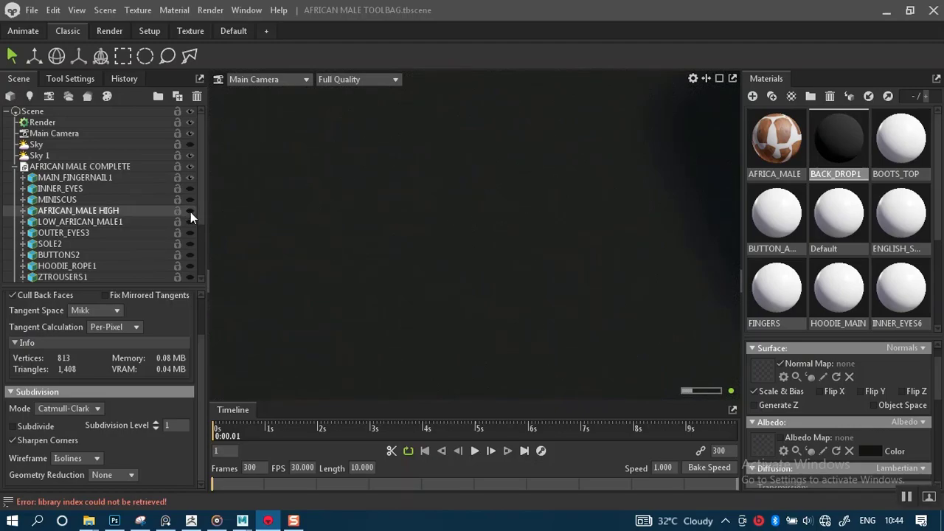
click(189, 212)
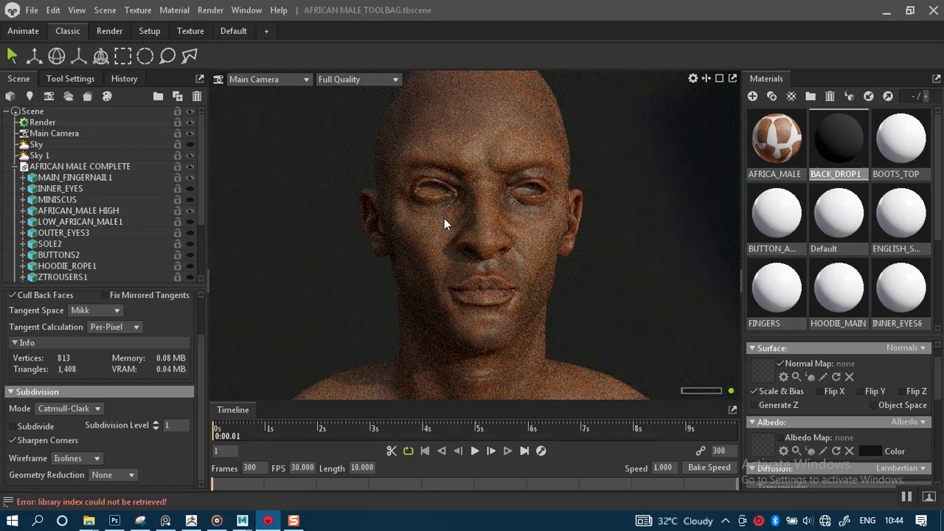
mouse_move(445, 224)
middle_down()
mouse_move(453, 196)
mouse_move(505, 131)
mouse_move(445, 229)
mouse_move(445, 213)
mouse_move(437, 216)
middle_up()
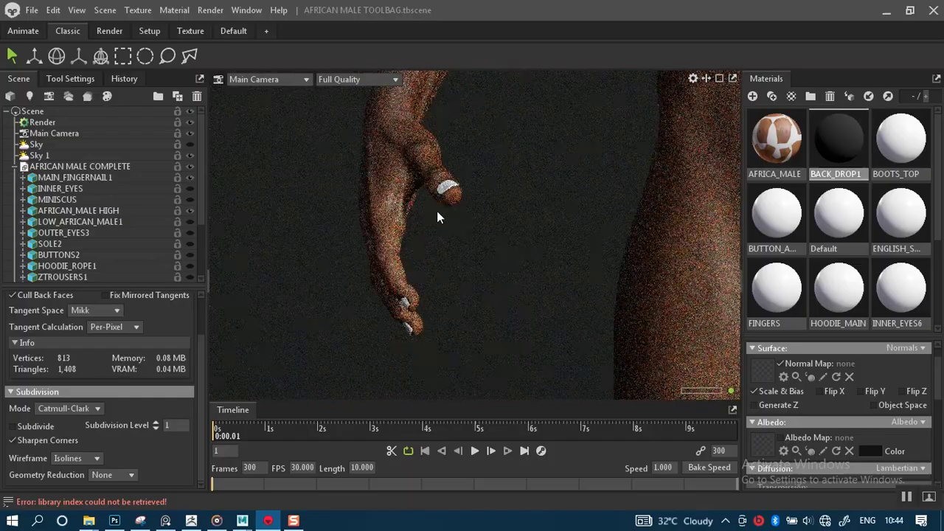
right_drag(443, 219, 456, 258)
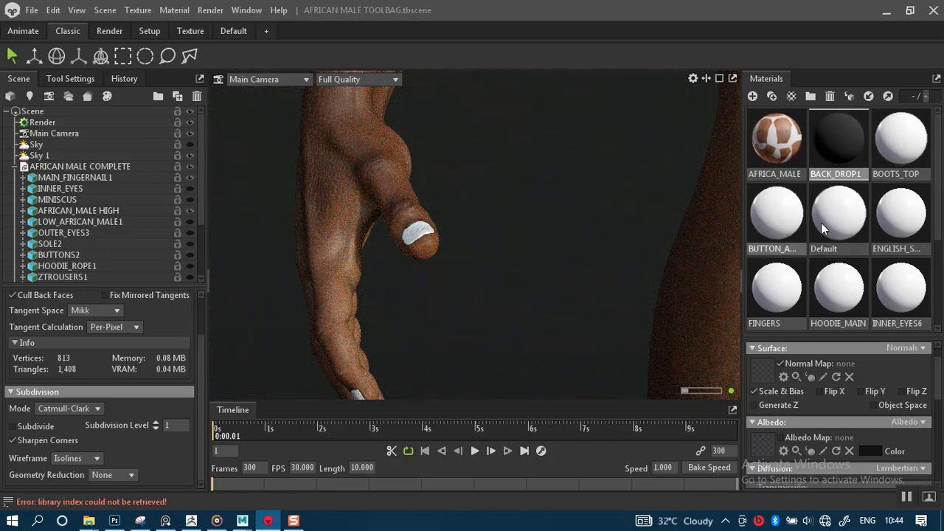
Start loading a normal map for the FINGERS material and browse to the AFRICAN MALE folder inside SP TEXTURES.
click(776, 290)
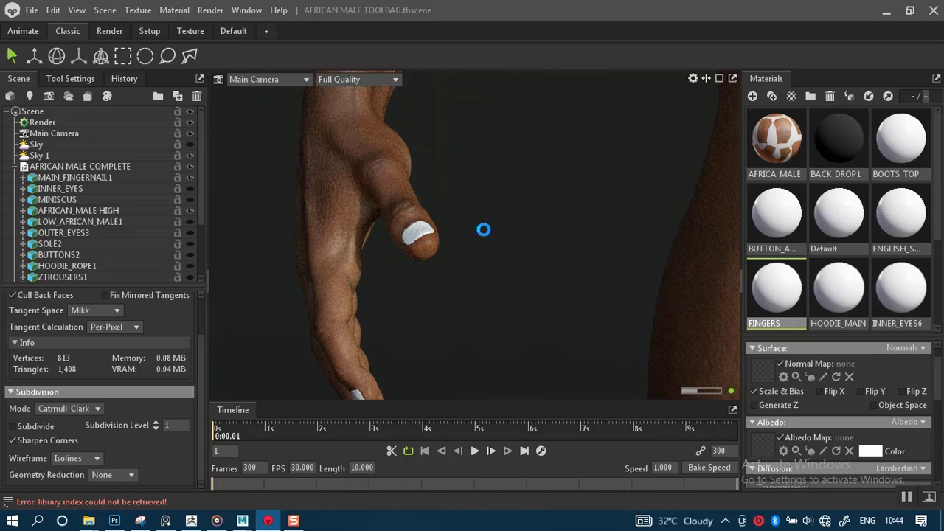
drag(349, 64, 740, 83)
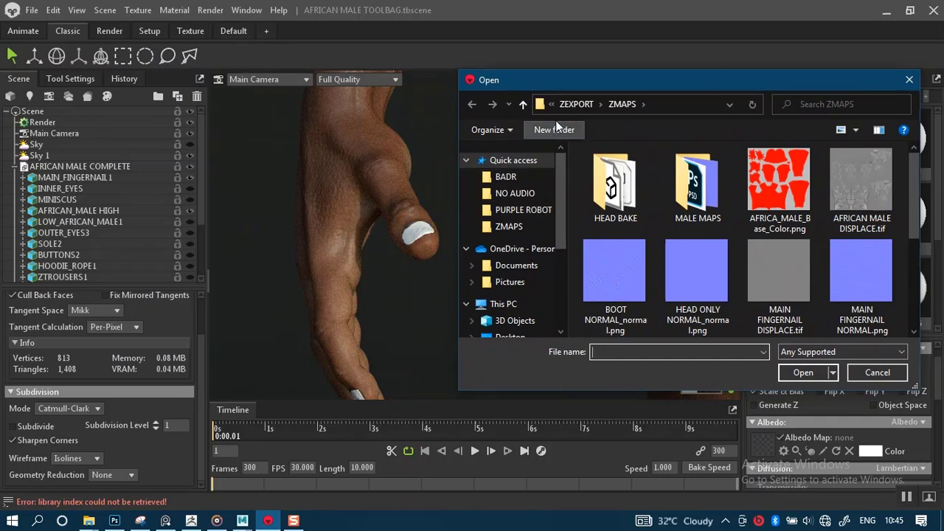
drag(587, 86, 367, 111)
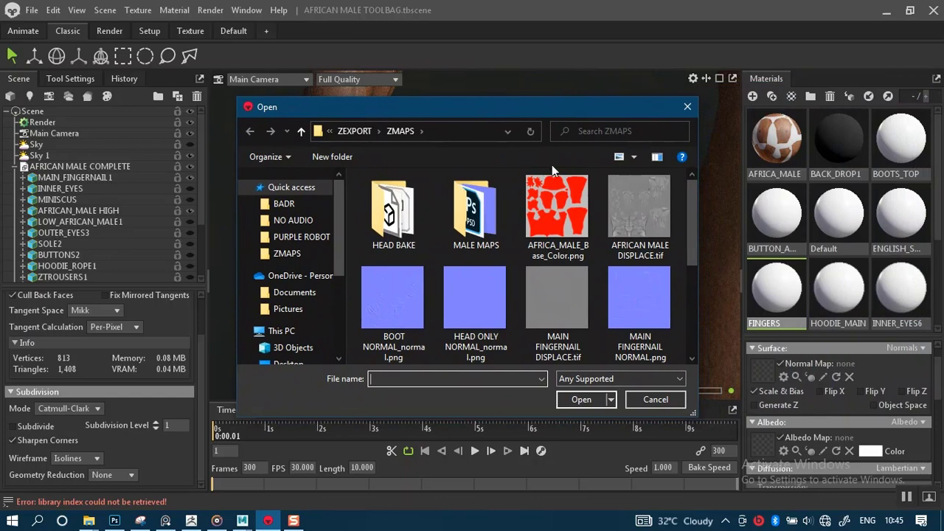
click(365, 133)
click(366, 134)
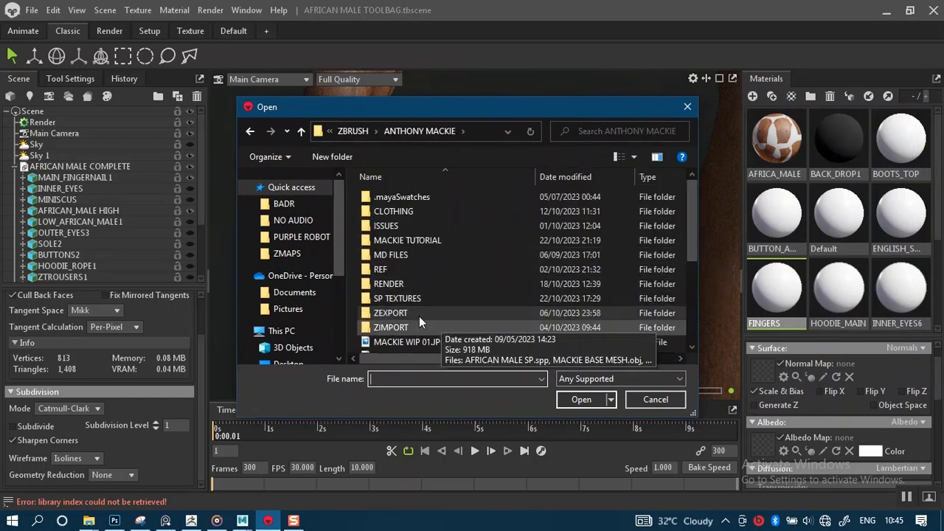
double_click(426, 299)
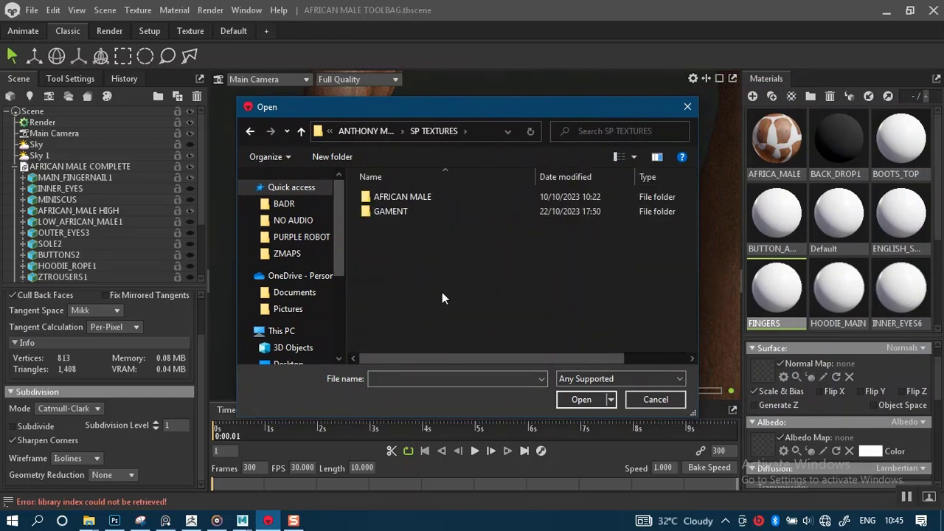
click(439, 199)
double_click(468, 204)
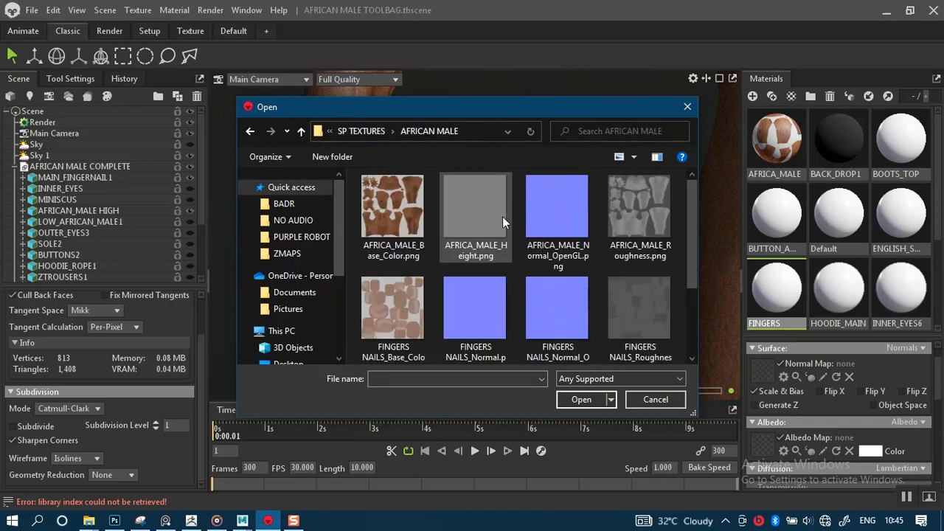
Load FINGERS NAILS_Normal_OpenGL.png as the FINGERS material's normal map.
drag(690, 251, 693, 304)
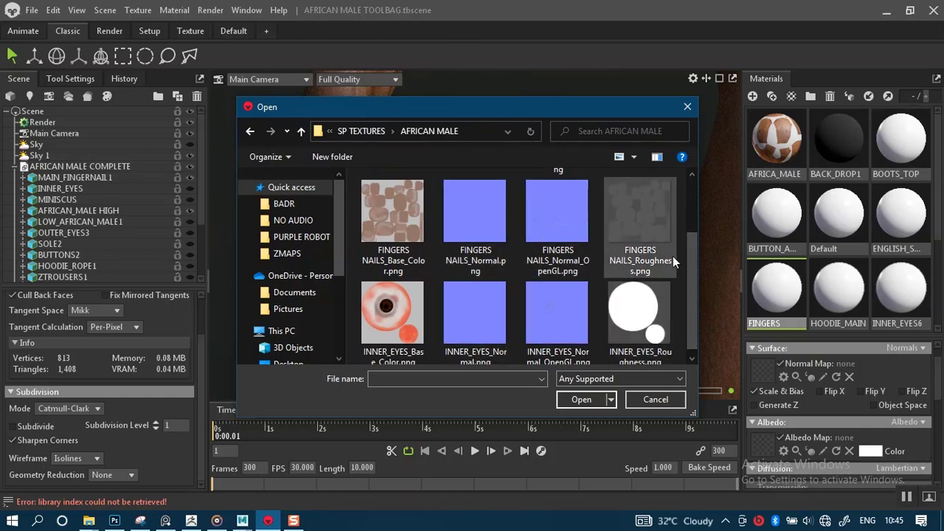
drag(692, 282, 691, 301)
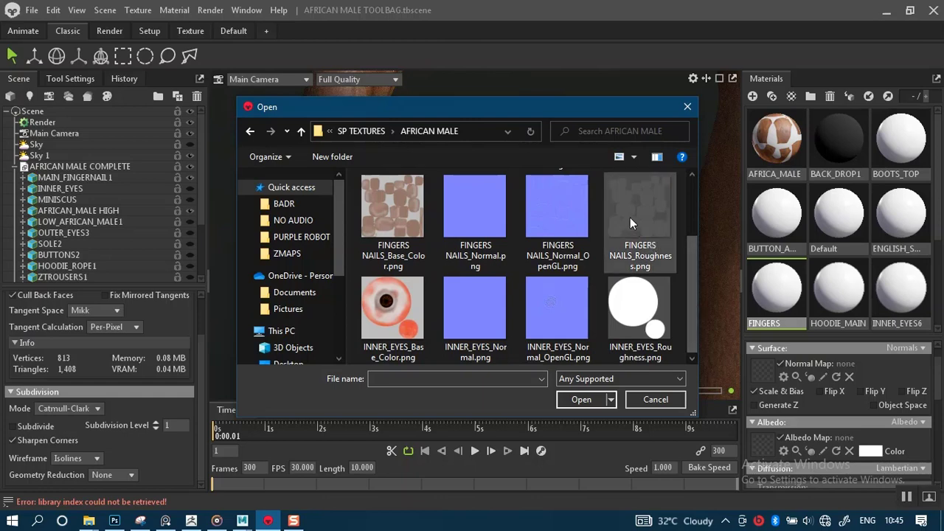
mouse_move(691, 295)
mouse_down()
mouse_move(693, 260)
mouse_move(691, 279)
mouse_up()
double_click(566, 277)
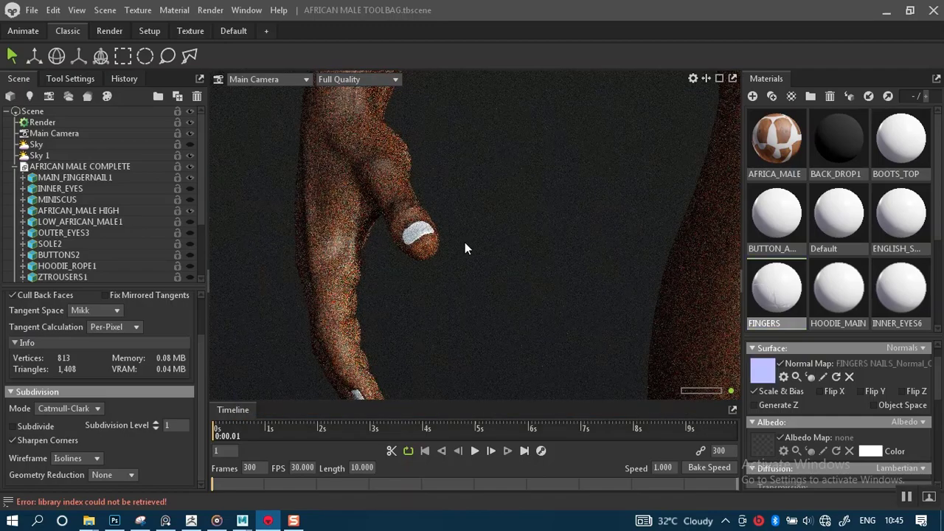
Load FINGERS NAILS_Base_Color.png as the FINGERS material's albedo map.
scroll(438, 262, up, 5)
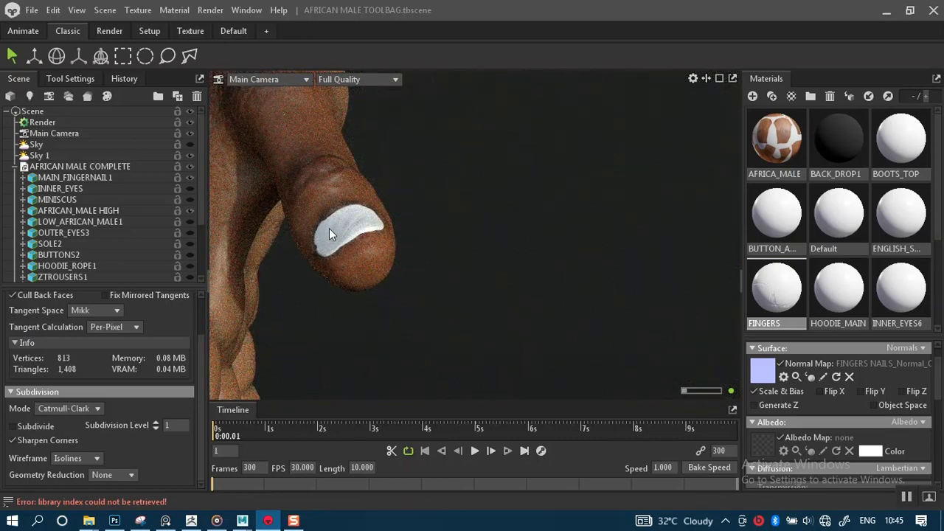
click(760, 445)
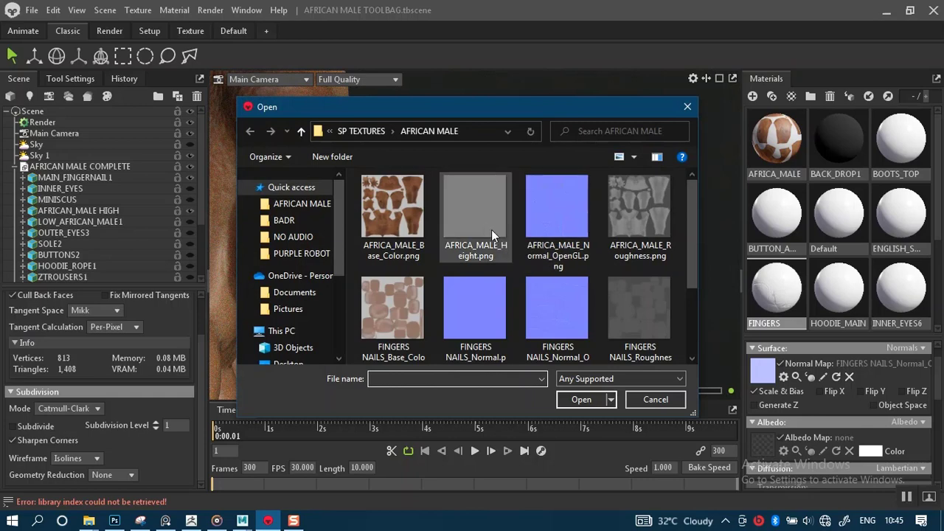
double_click(392, 316)
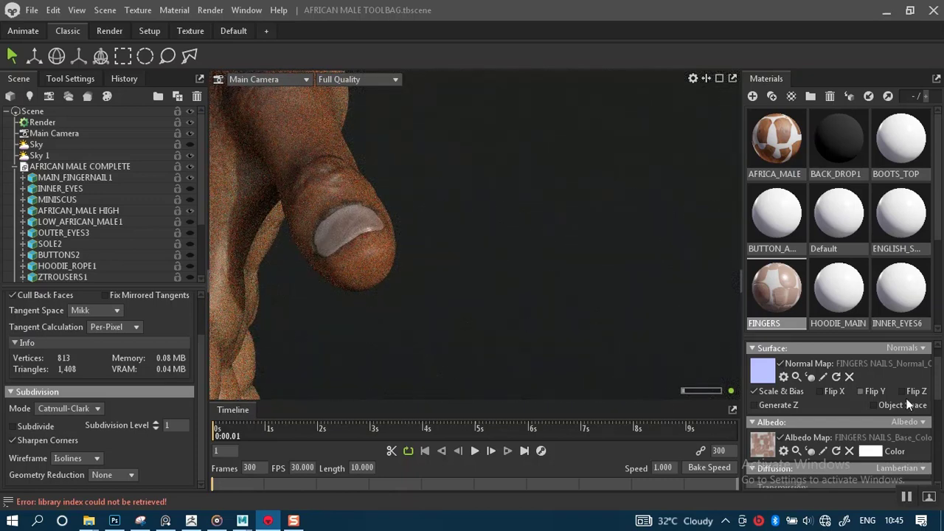
Check AFRICA_MALE's microsurface settings and enable Invert for the FINGERS material's roughness to match.
scroll(939, 401, down, 5)
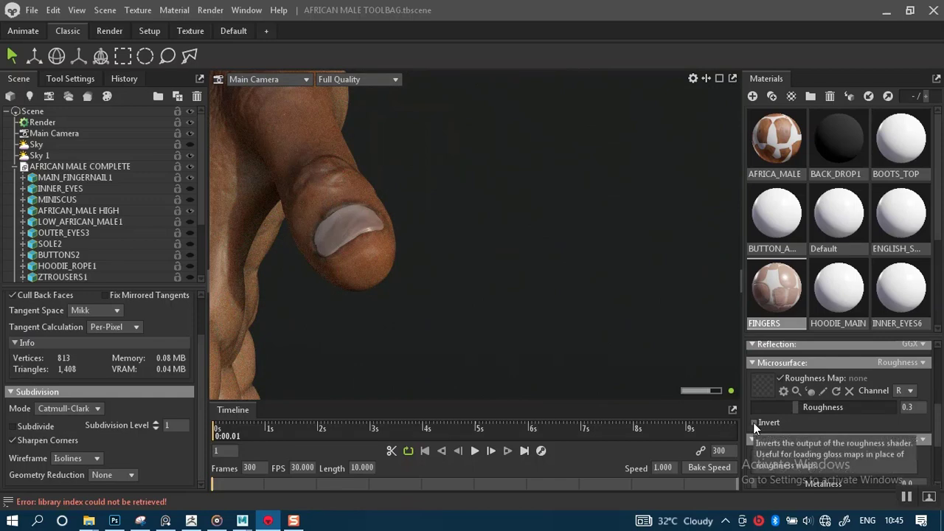
click(777, 140)
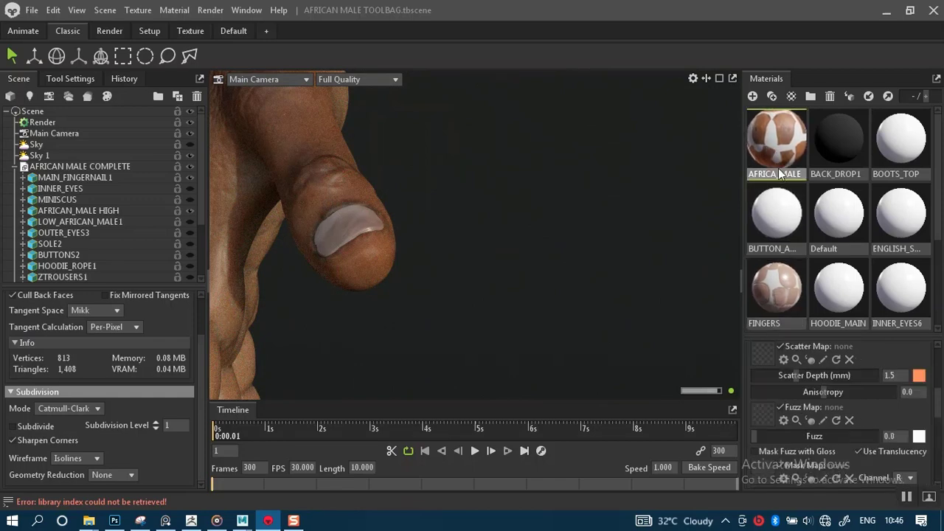
drag(942, 414, 943, 441)
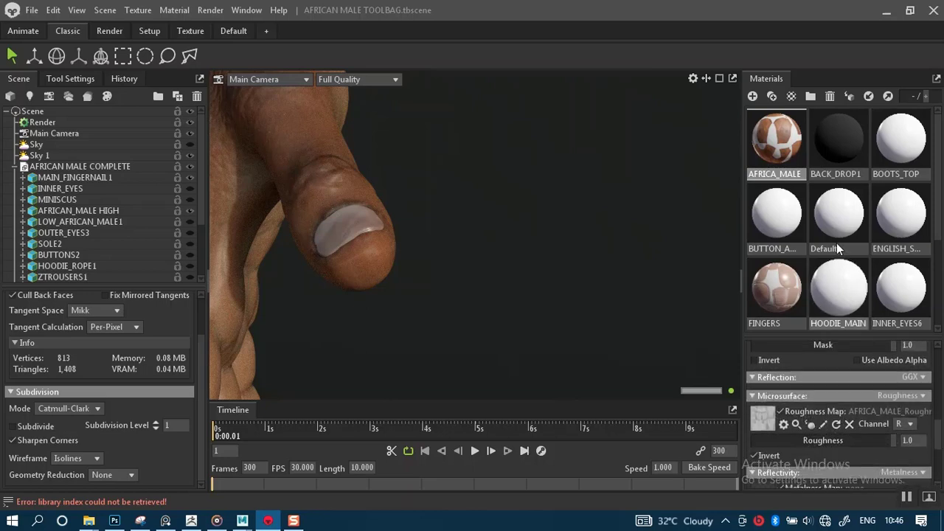
click(782, 295)
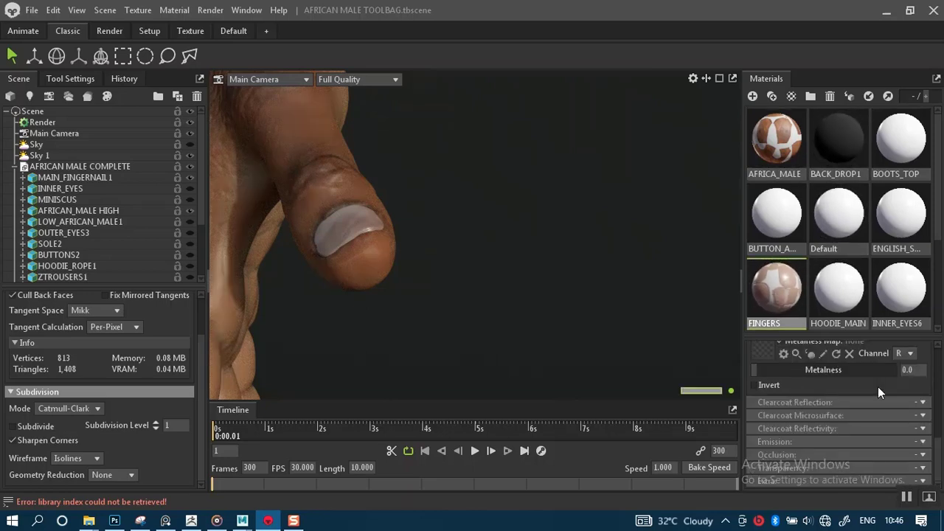
drag(938, 461, 940, 427)
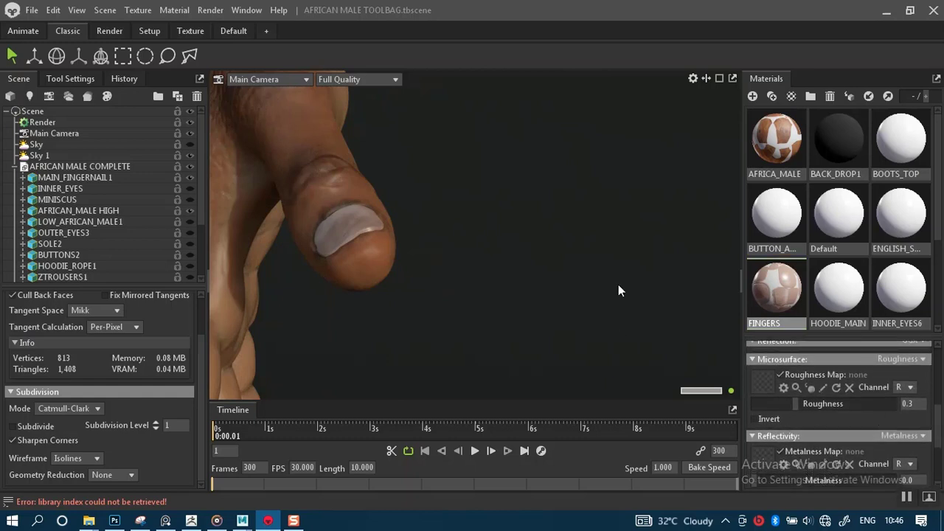
click(755, 419)
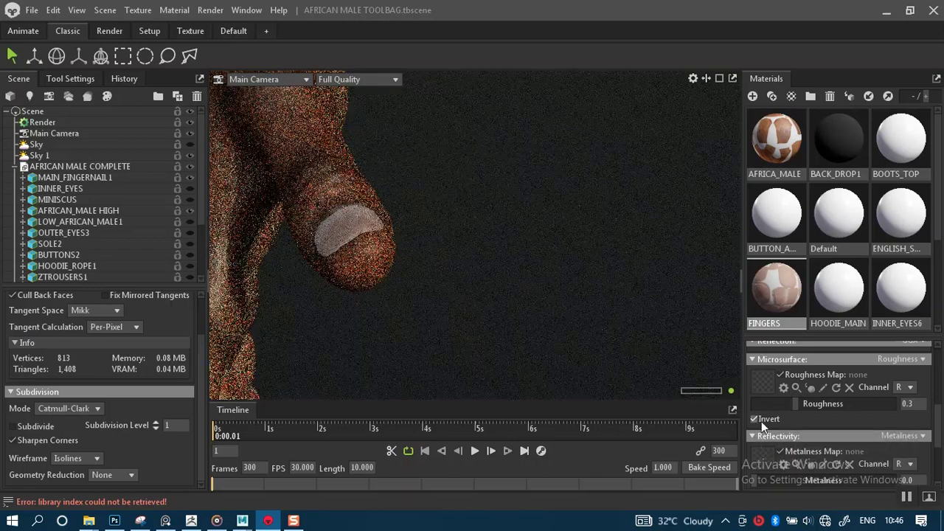
Load the FINGERS NAILS_Roughness texture as the FINGERS material's roughness map.
click(763, 382)
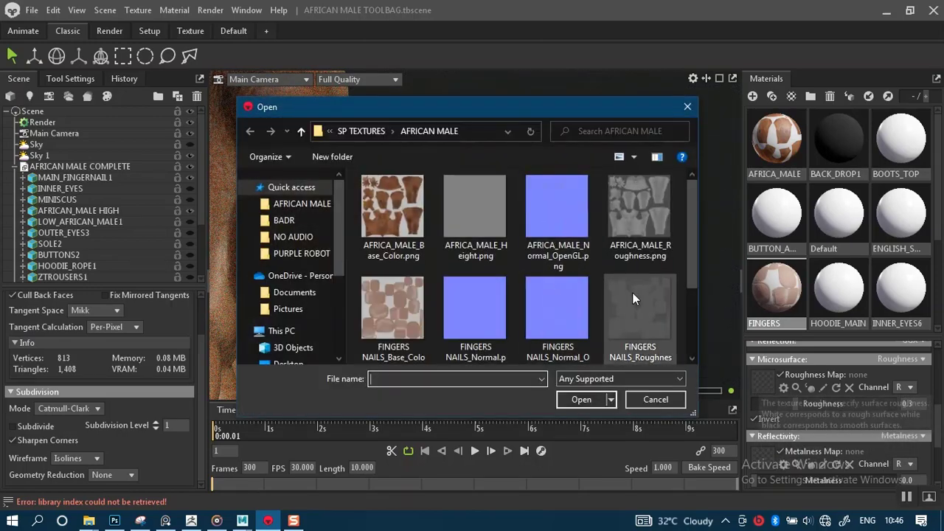
double_click(648, 311)
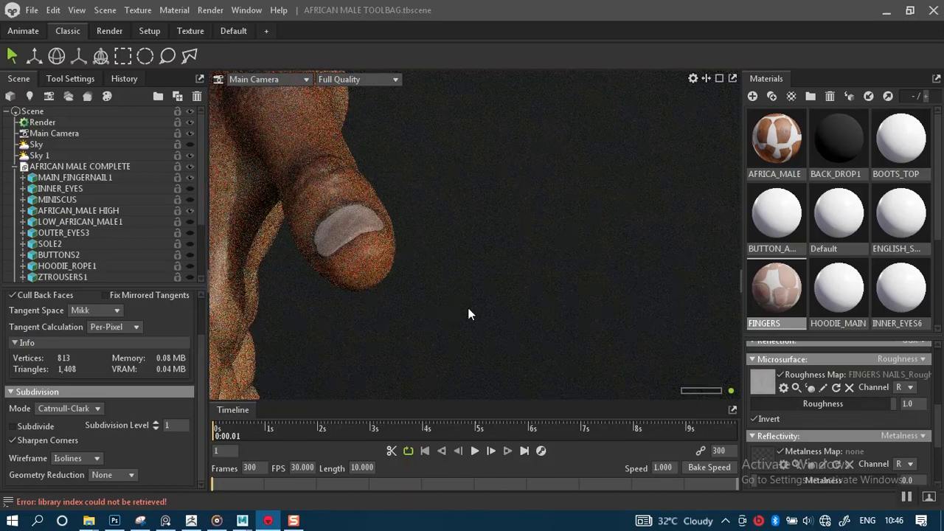
scroll(447, 274, down, 5)
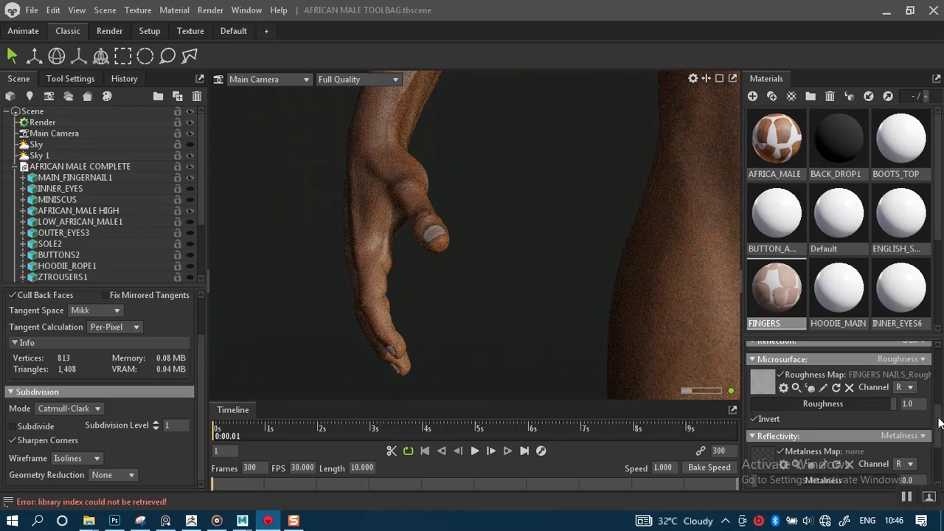
drag(939, 423, 913, 431)
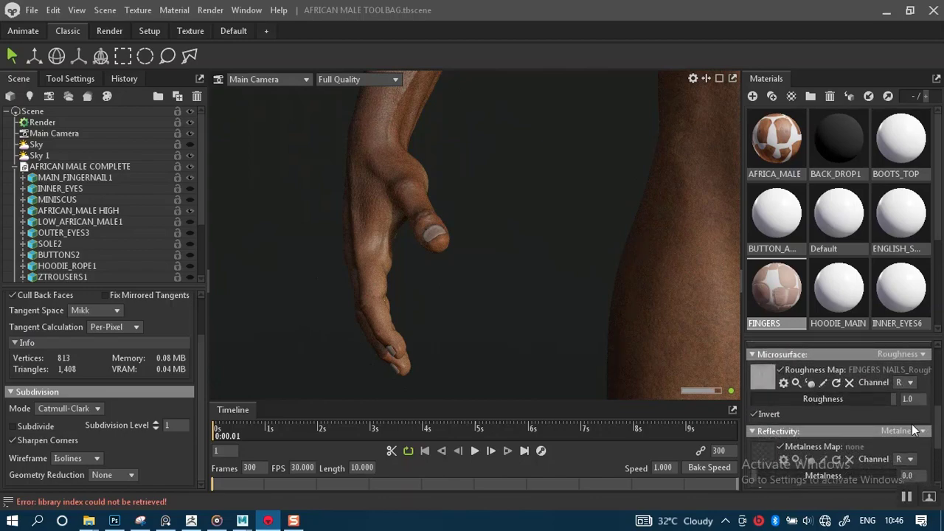
drag(892, 397, 865, 397)
Try a dark grey albedo colour (696767) on the FINGERS material and return it to white (ffffff).
mouse_move(937, 434)
mouse_down()
mouse_move(941, 448)
mouse_move(941, 437)
mouse_up()
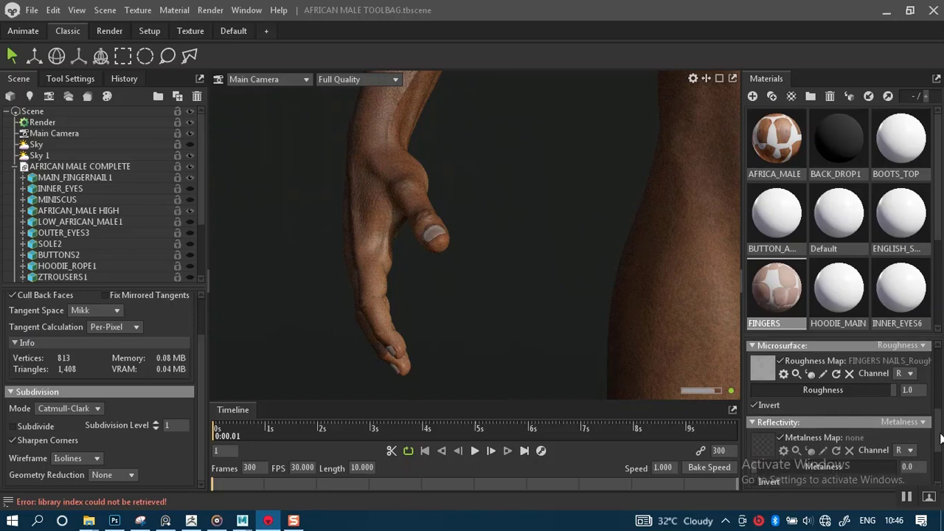
drag(941, 437, 939, 384)
click(878, 451)
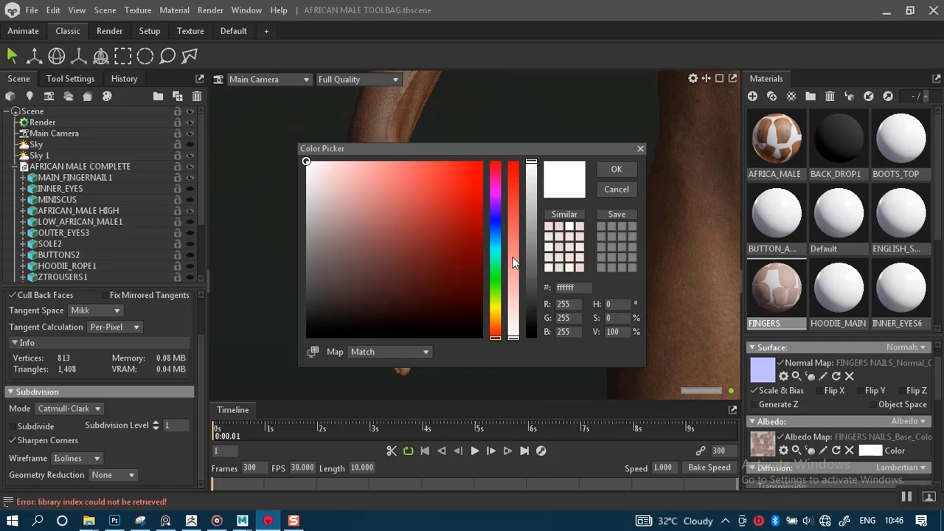
drag(445, 151, 622, 163)
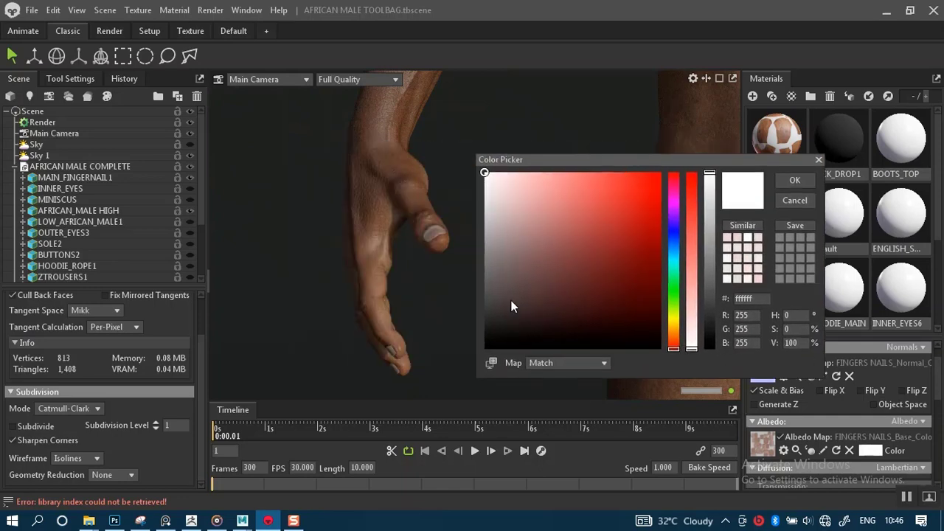
click(488, 277)
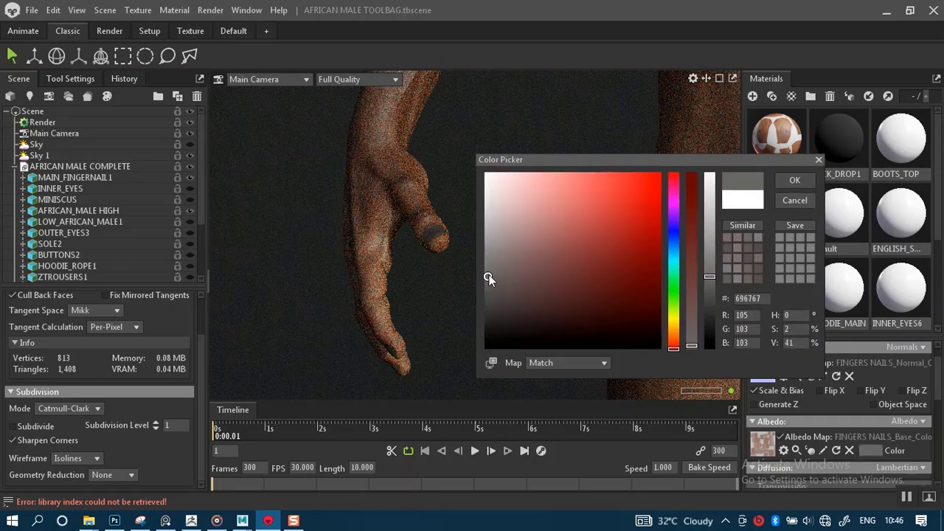
mouse_move(492, 243)
mouse_down()
mouse_move(485, 205)
mouse_move(496, 206)
mouse_move(469, 174)
mouse_move(489, 186)
mouse_move(481, 169)
mouse_up()
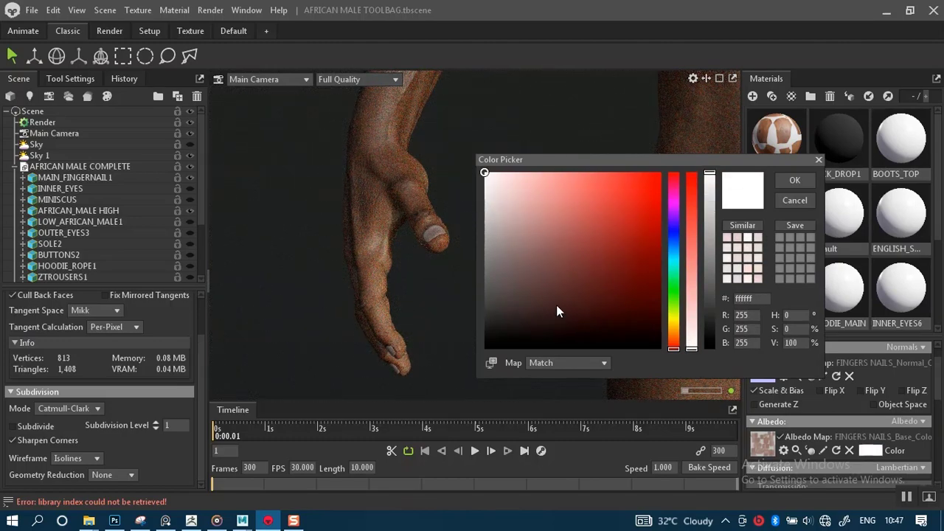
Tint the FINGERS material's albedo colour pale yellow, e5ddaf.
click(674, 325)
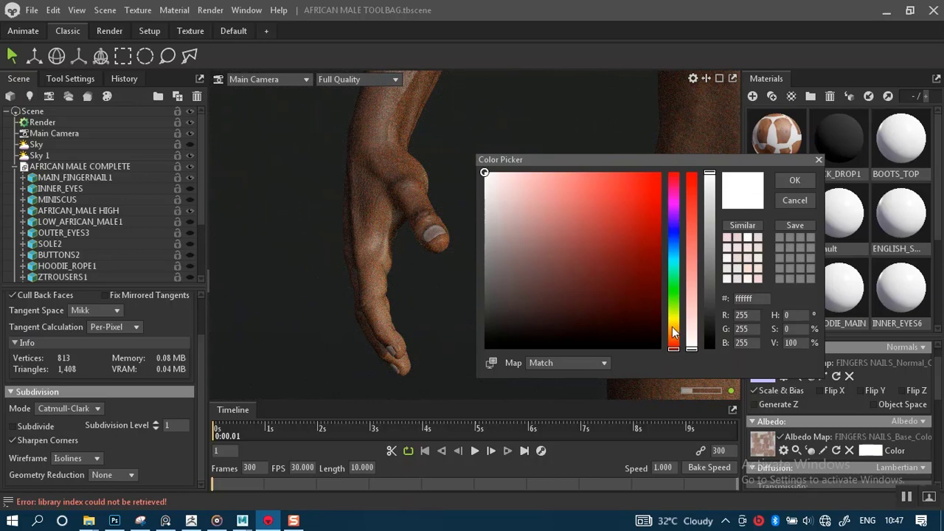
click(517, 188)
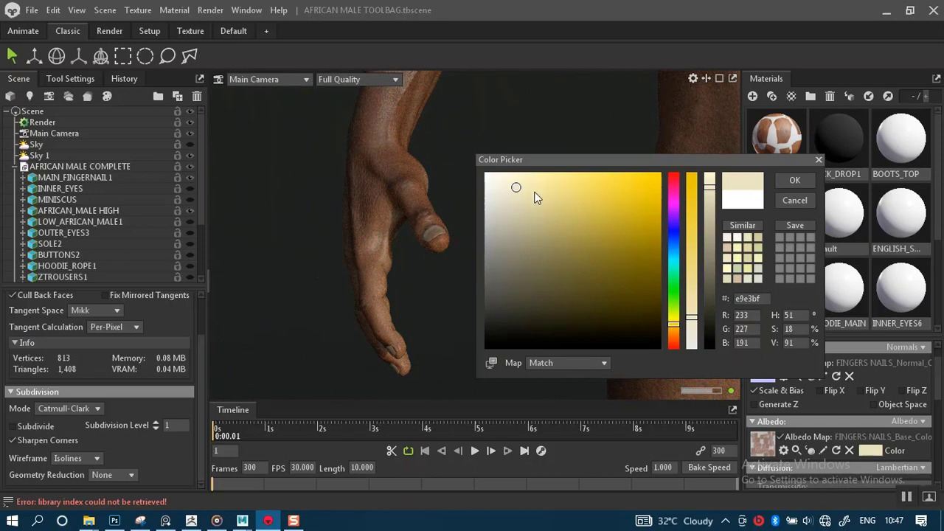
click(537, 195)
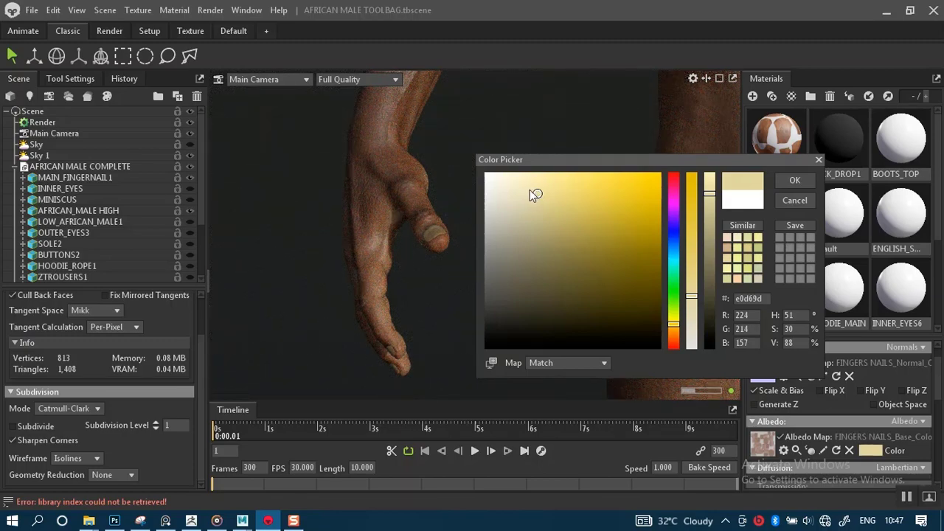
click(529, 190)
click(525, 192)
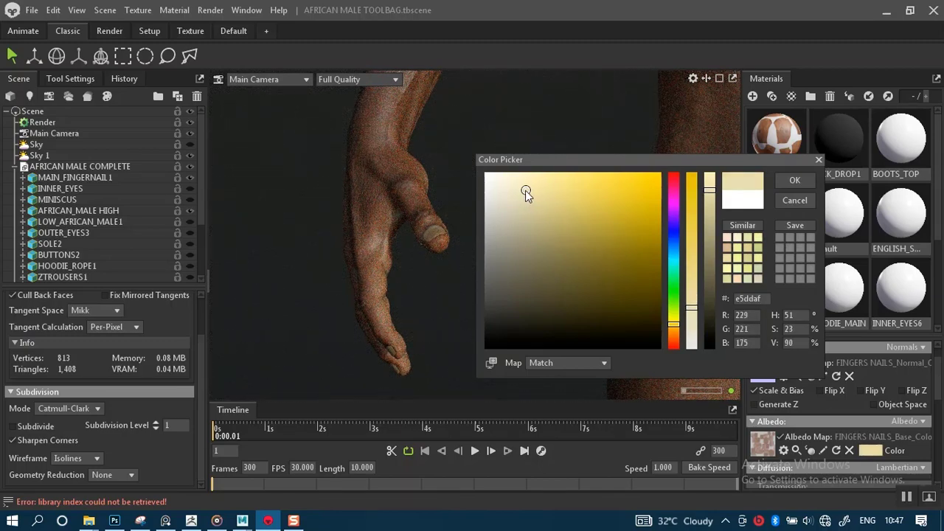
click(794, 180)
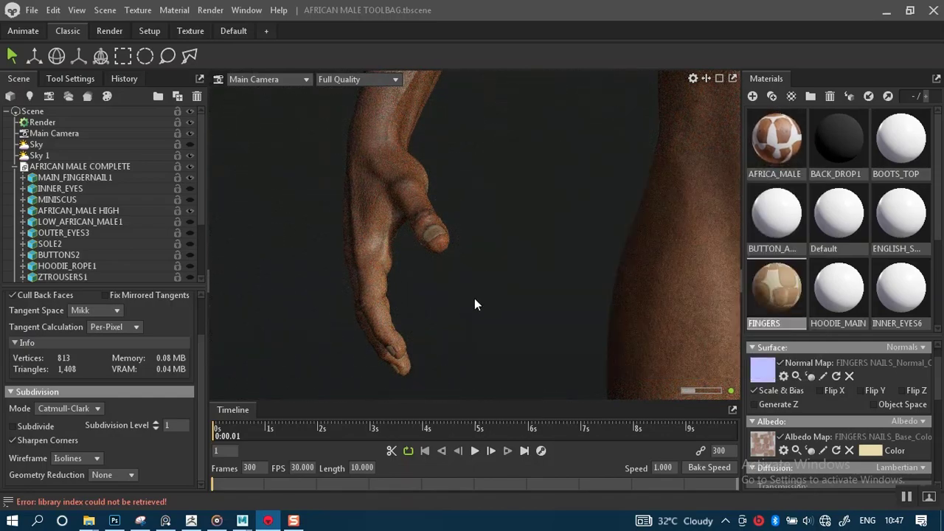
Lighten the FINGERS material's albedo colour to ebe5c6.
right_drag(474, 298, 490, 352)
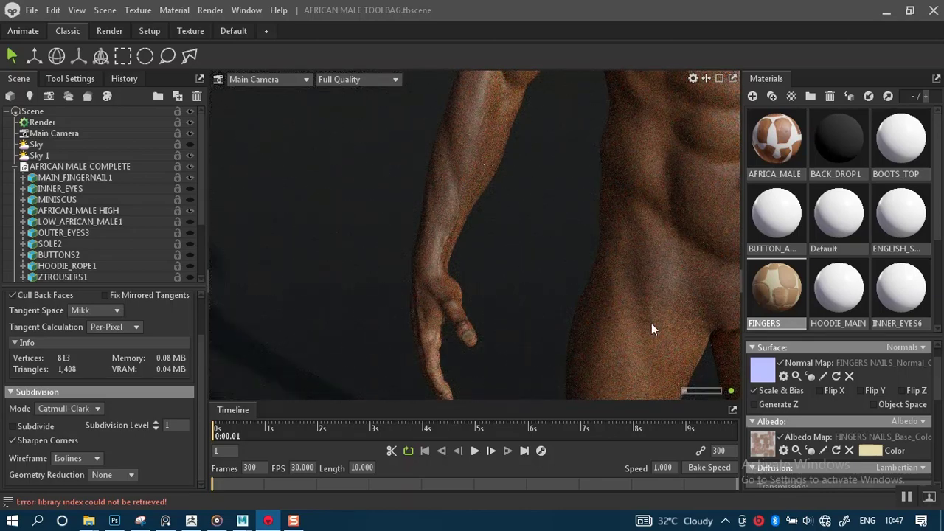
click(870, 451)
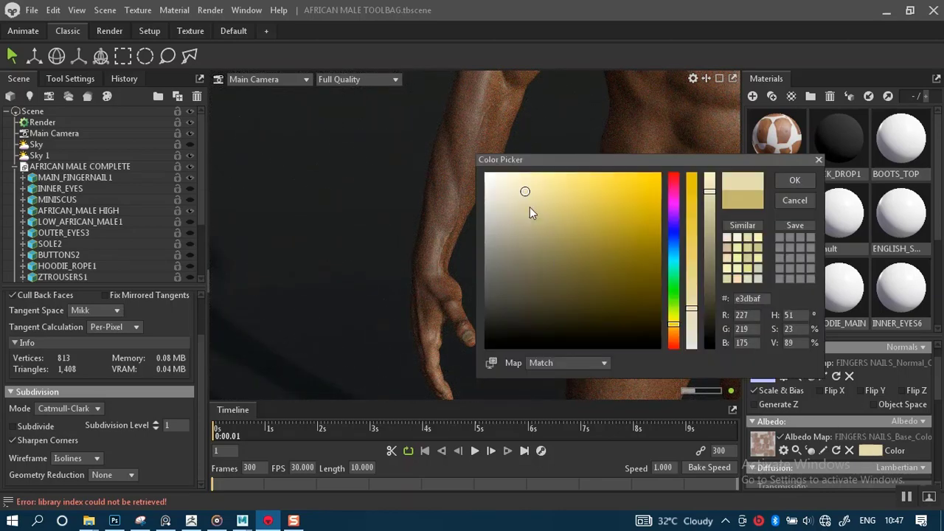
click(512, 186)
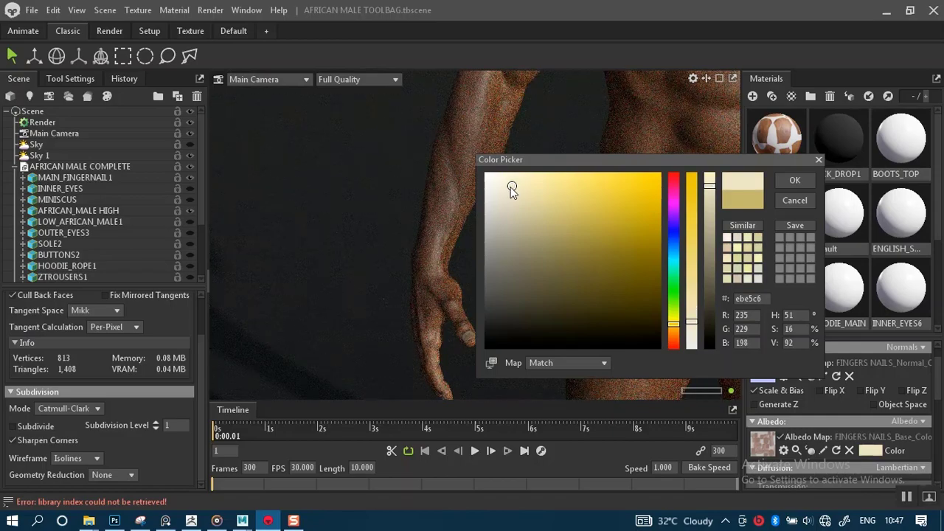
click(793, 181)
Examine the tinted fingernails against the character's skin from several angles, from the whole body to a close view of the hand.
scroll(500, 248, down, 4)
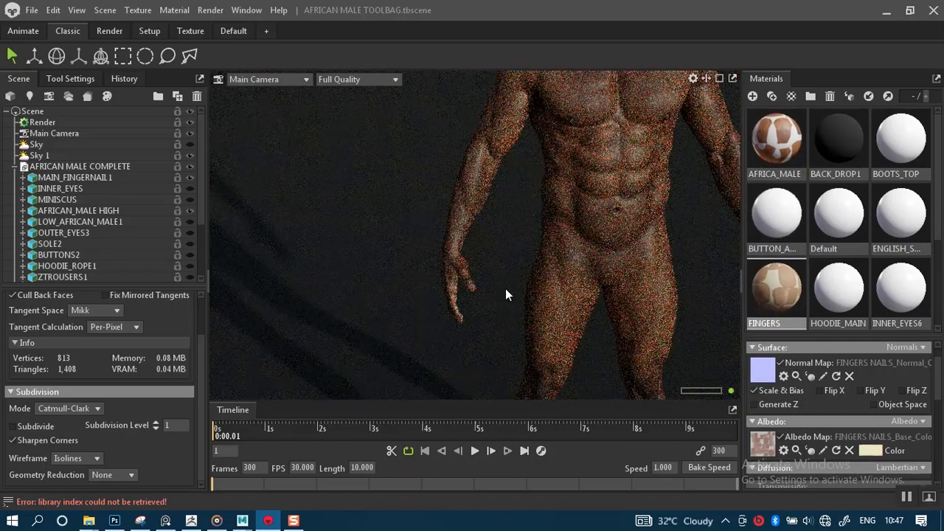
scroll(487, 298, down, 2)
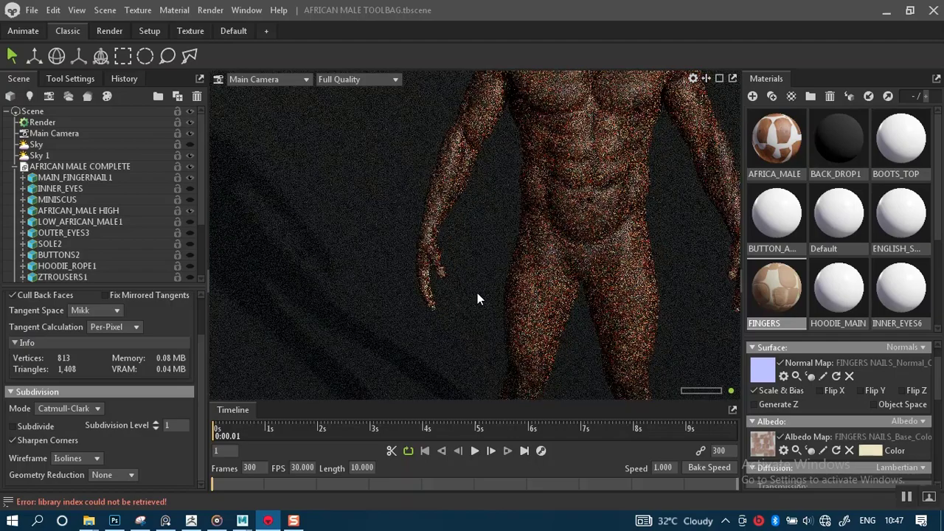
middle_drag(478, 299, 443, 285)
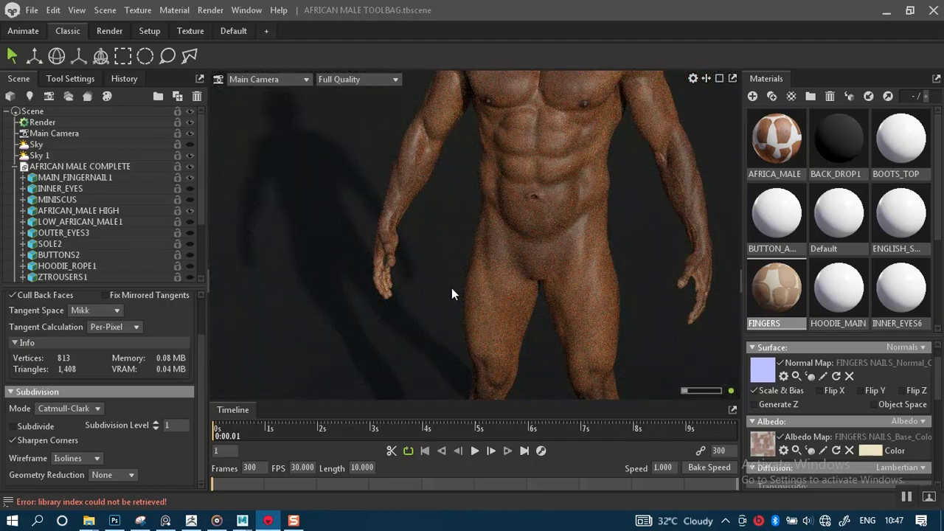
drag(452, 288, 567, 271)
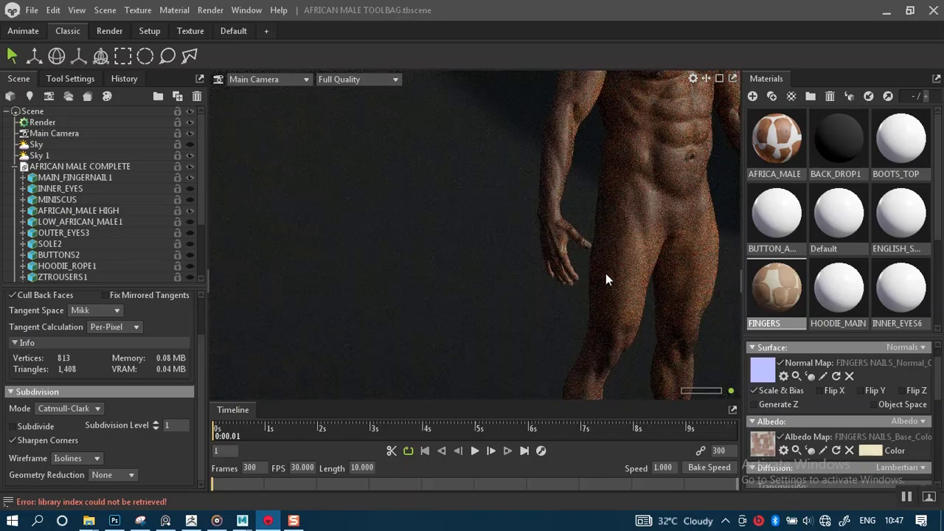
shift+drag(619, 288, 549, 310)
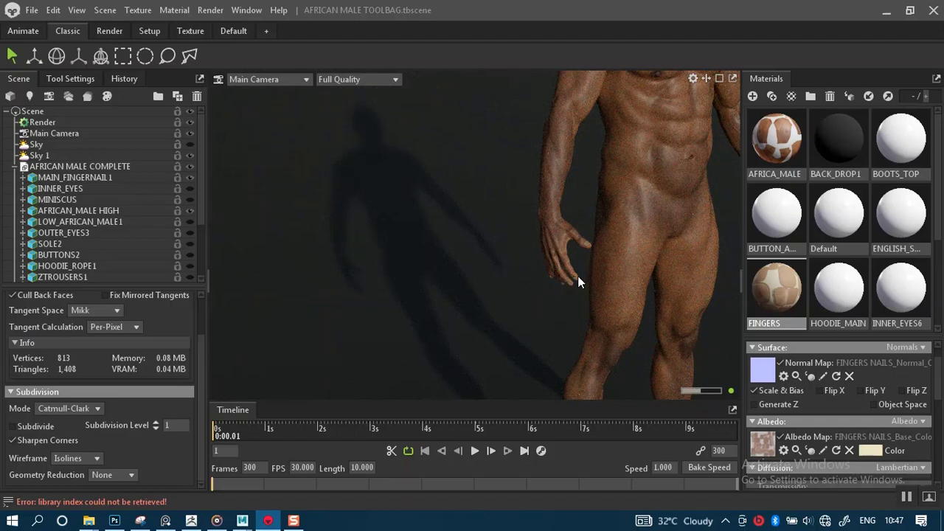
drag(578, 278, 489, 248)
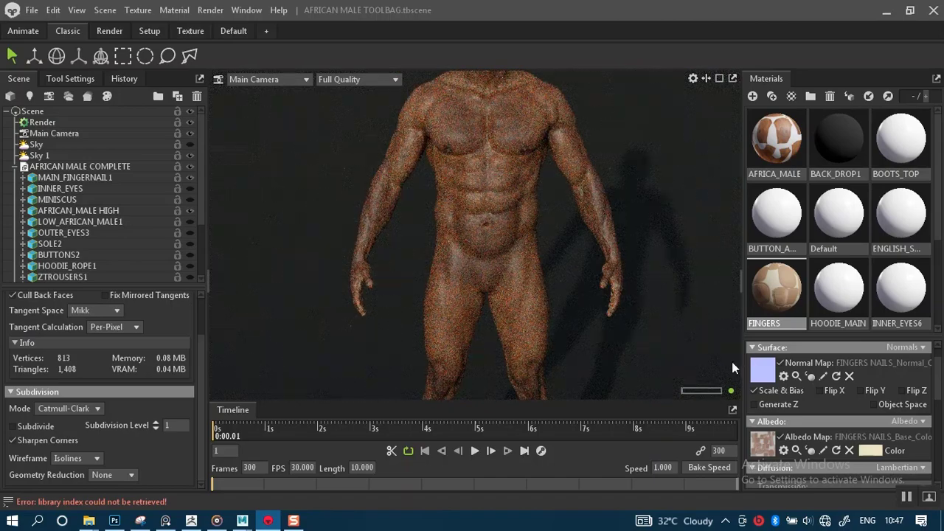
right_drag(491, 297, 545, 316)
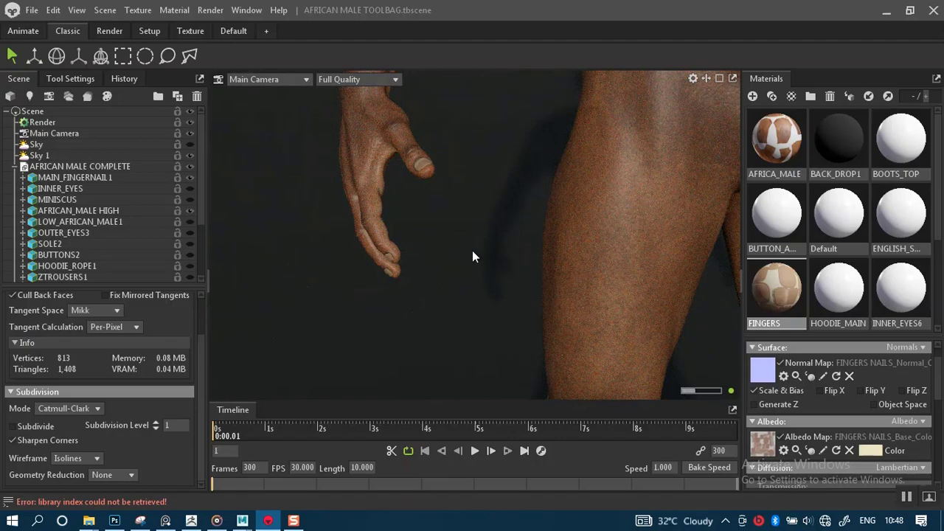
right_drag(463, 237, 682, 304)
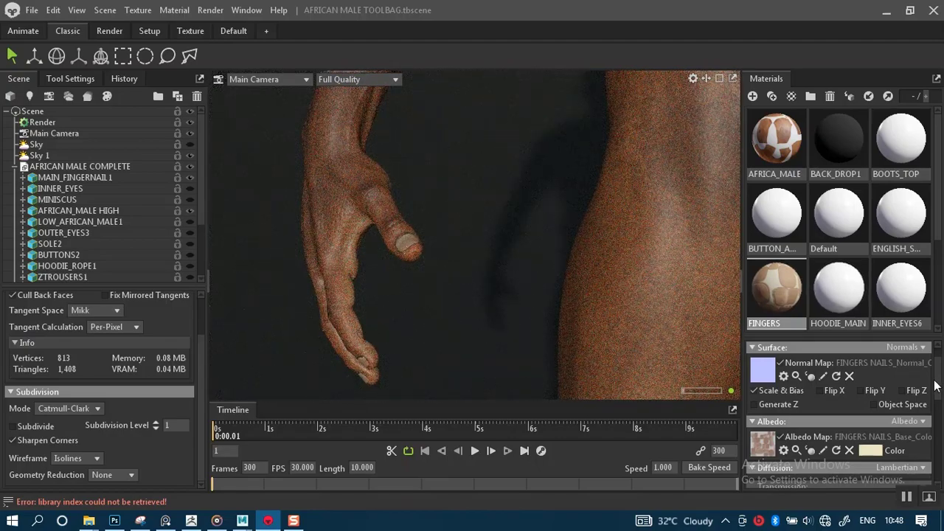
Set the FINGERS material's transmission type to Thin Surface.
scroll(940, 408, down, 1)
mouse_move(941, 408)
mouse_down()
mouse_move(941, 435)
mouse_move(931, 407)
mouse_up()
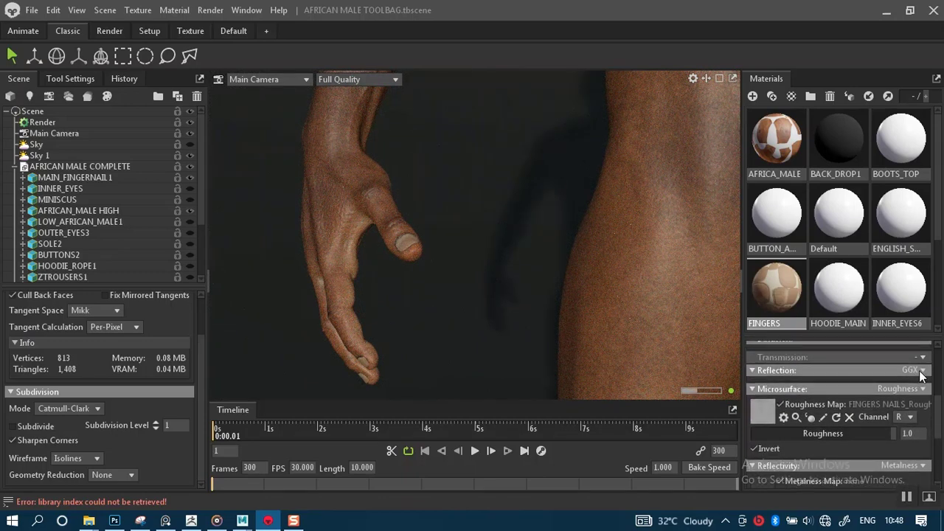
click(922, 371)
click(939, 402)
scroll(931, 402, up, 1)
click(923, 398)
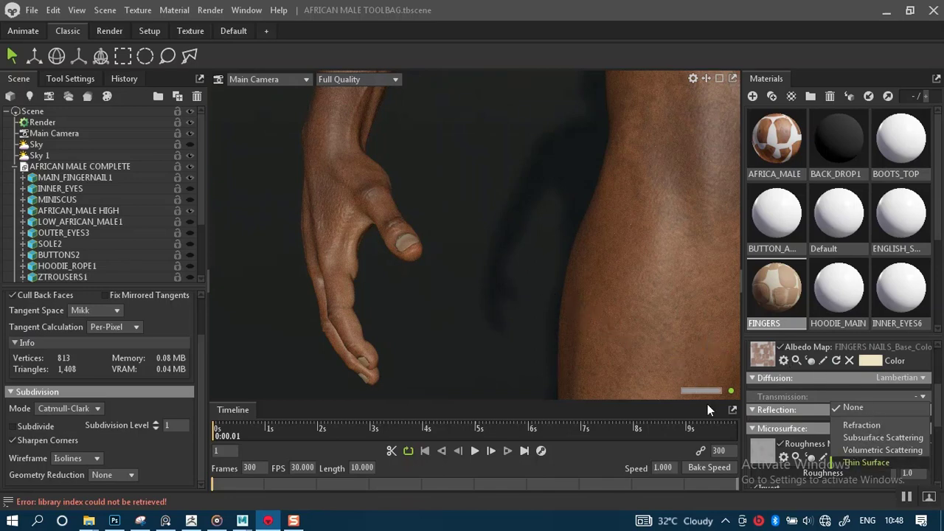
key(Return)
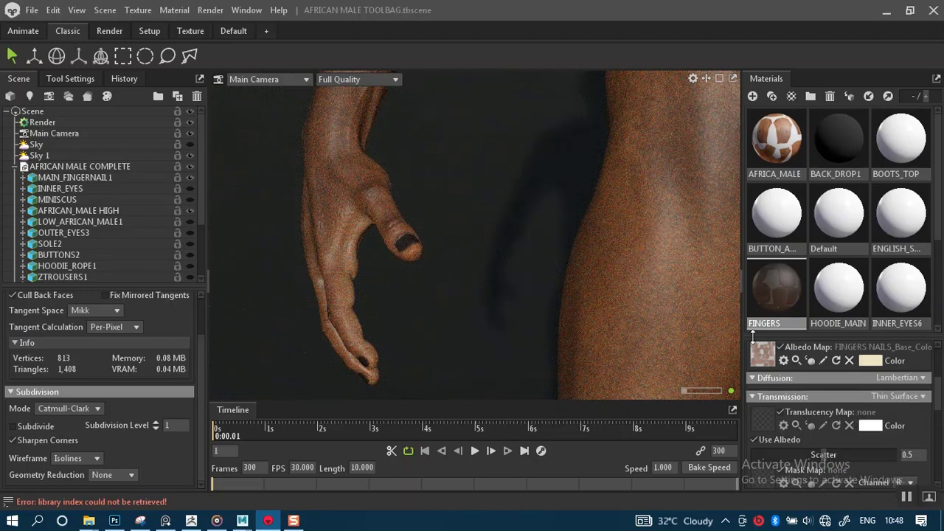
scroll(938, 413, down, 3)
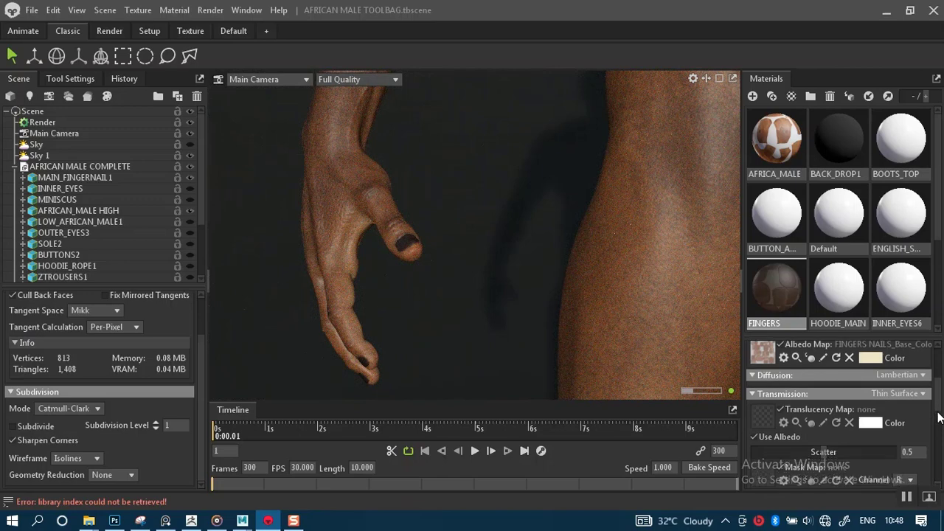
Load FINGERS NAILS_Base_Color.png as the FINGERS material's translucency map.
scroll(939, 417, up, 1)
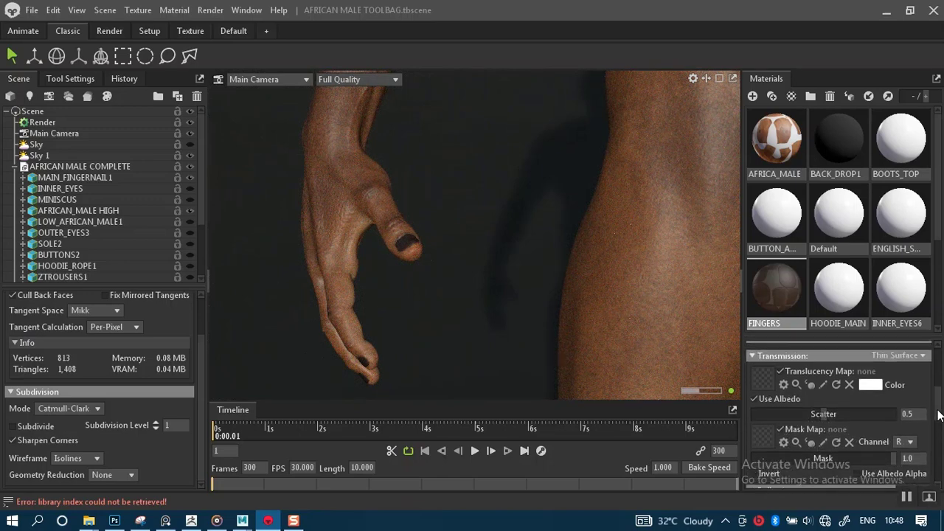
scroll(939, 416, down, 3)
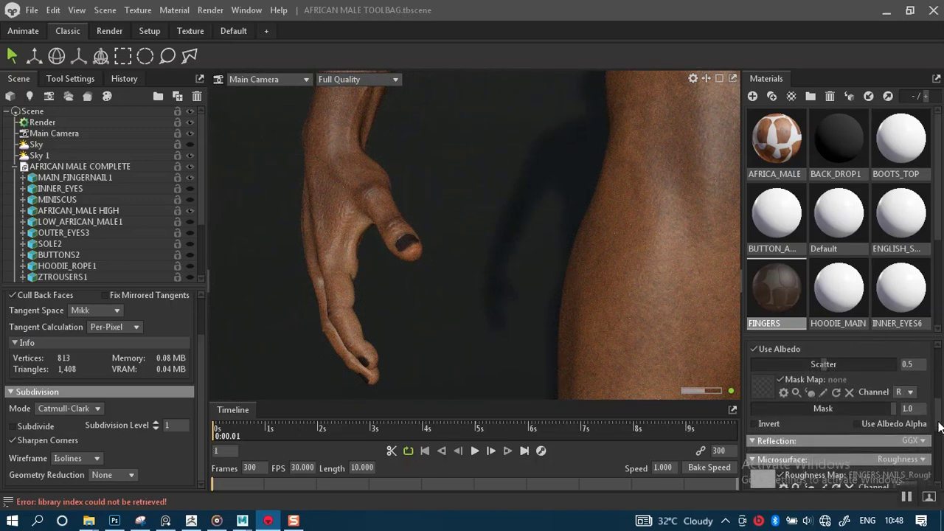
scroll(804, 369, up, 3)
click(763, 378)
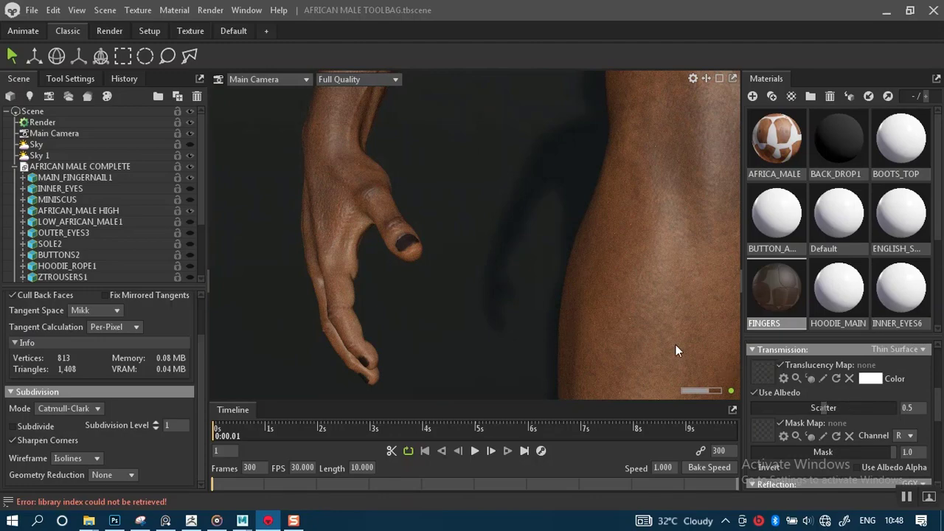
click(391, 309)
double_click(392, 307)
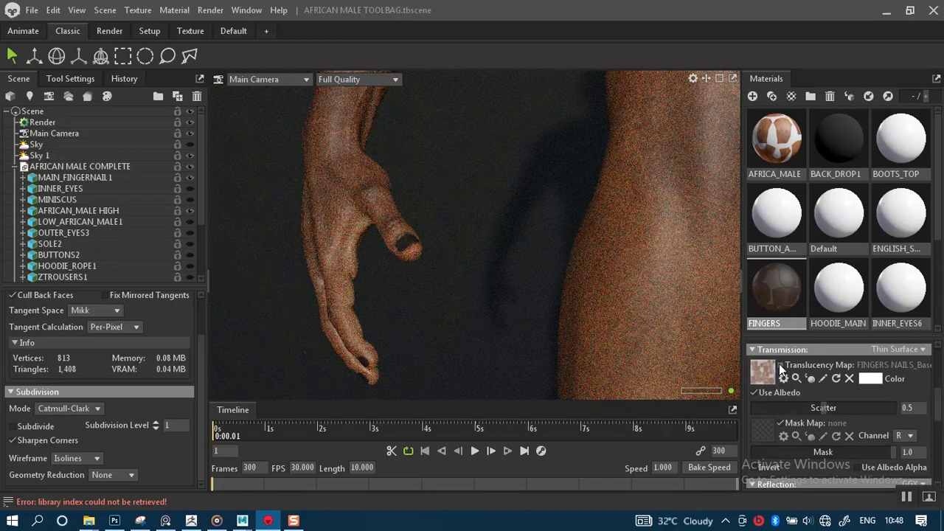
Raise the FINGERS material's thin-surface scatter to 1.0, toggling Use Albedo off and back on.
click(754, 391)
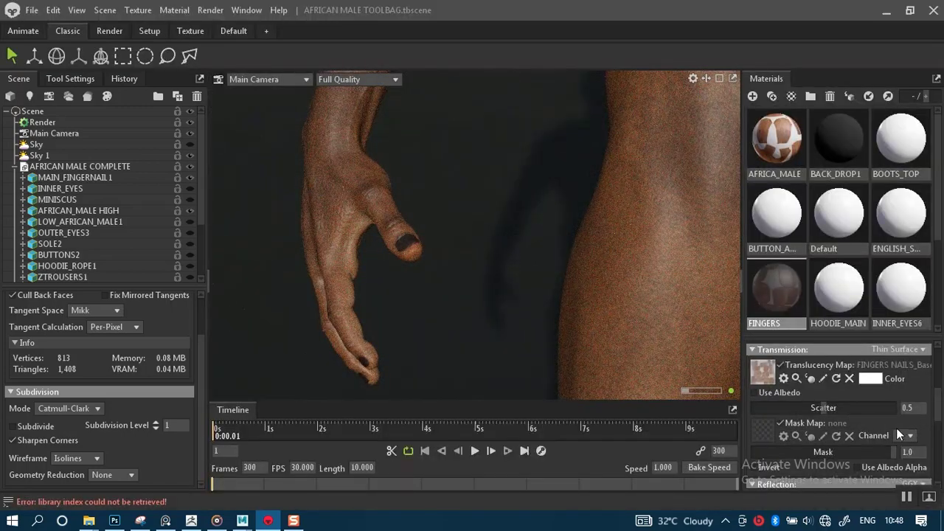
click(823, 407)
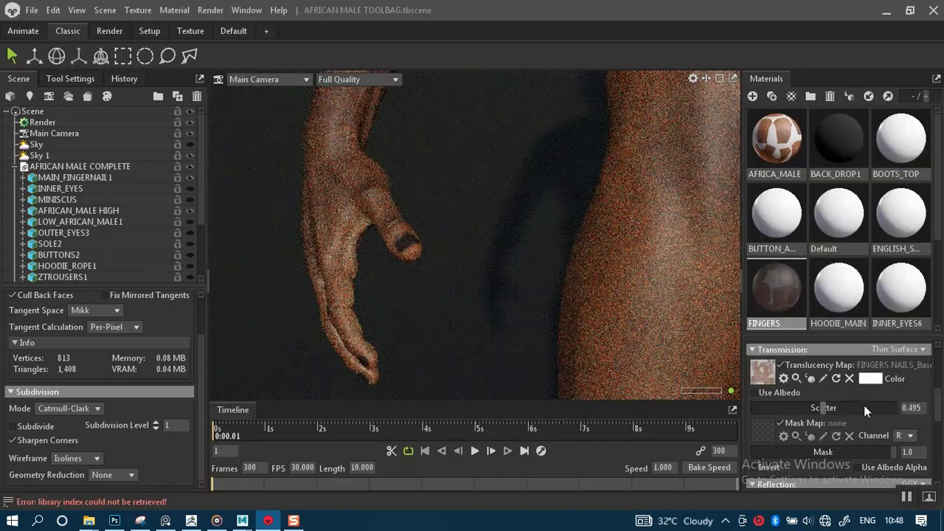
drag(824, 411, 882, 410)
click(757, 392)
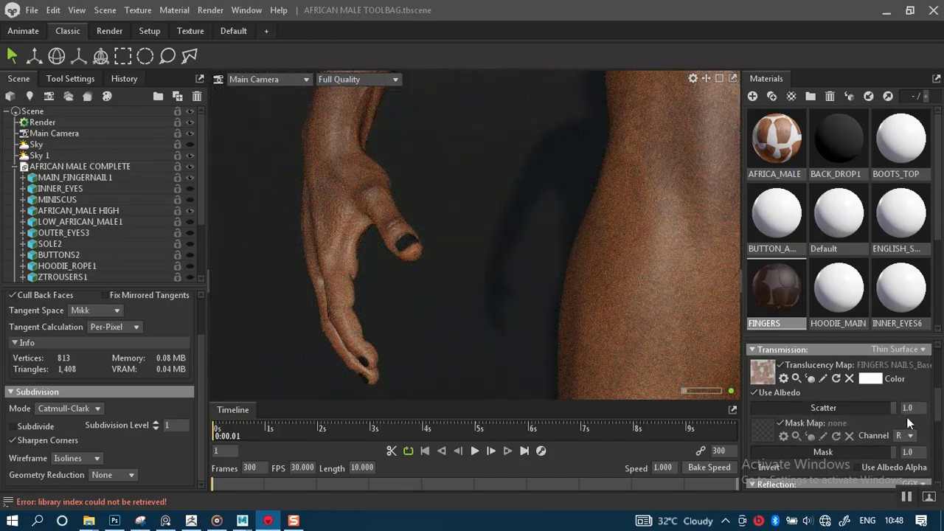
Change the FINGERS material's transmission type to Volumetric Scattering.
click(920, 350)
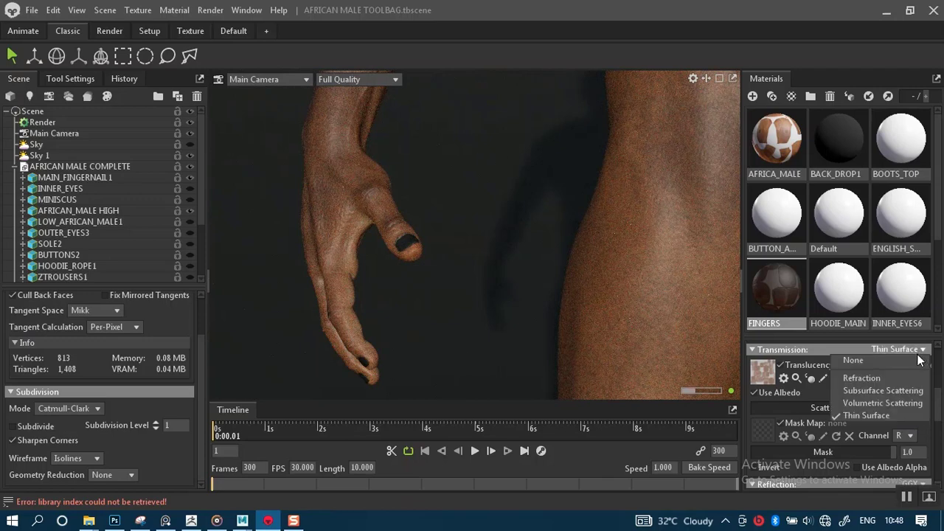
click(879, 402)
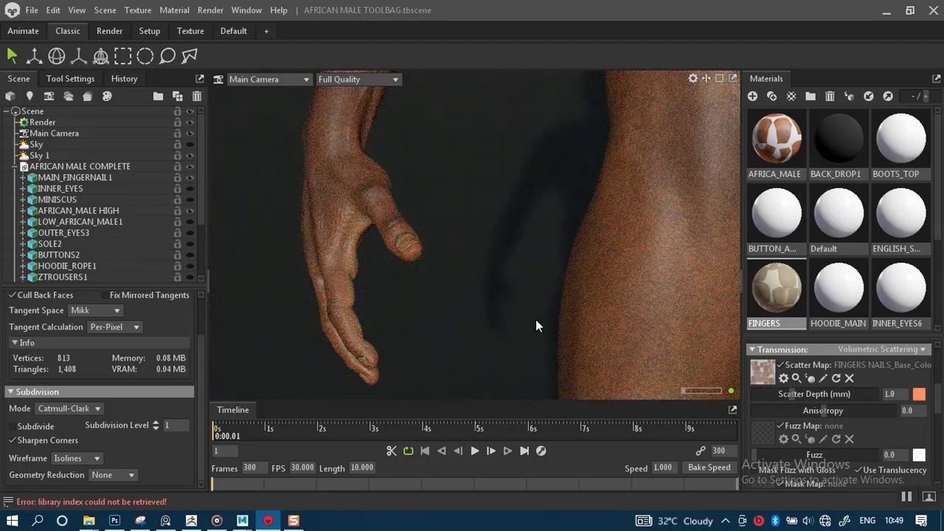
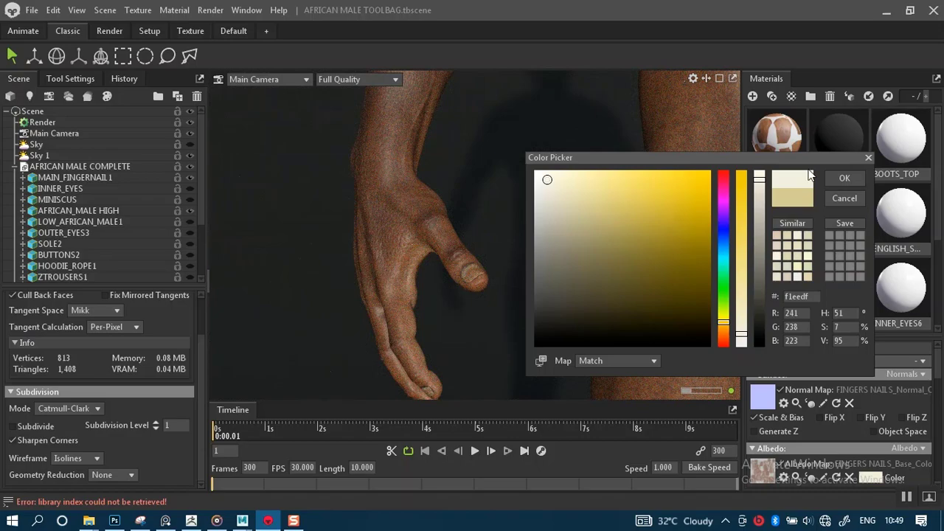
Apply the albedo colour f1eedf to the FINGERS material and check the thumbnail up close.
click(839, 178)
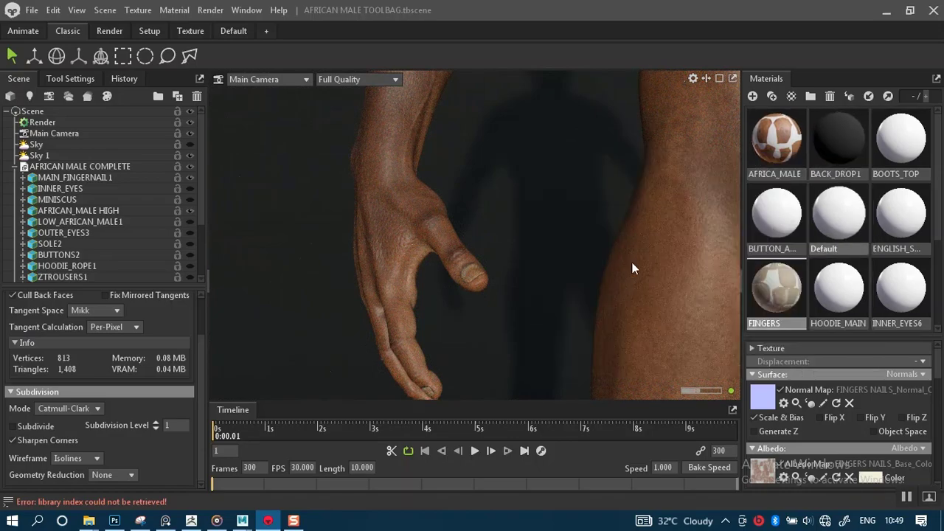
scroll(520, 318, up, 5)
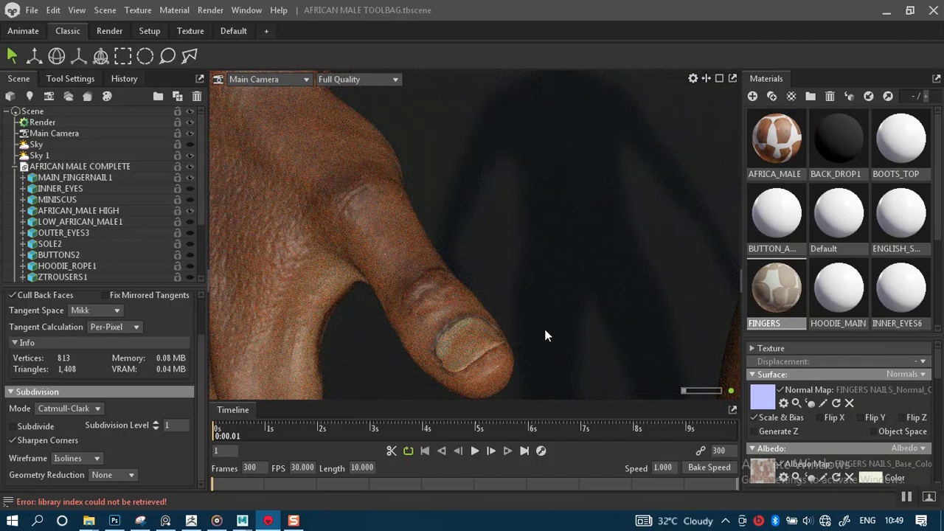
scroll(534, 350, down, 2)
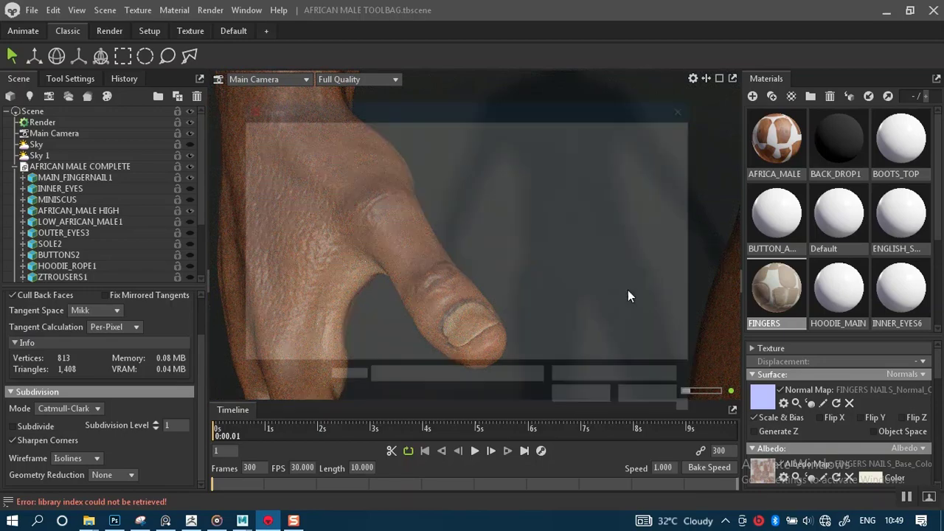
drag(402, 103, 676, 98)
click(891, 384)
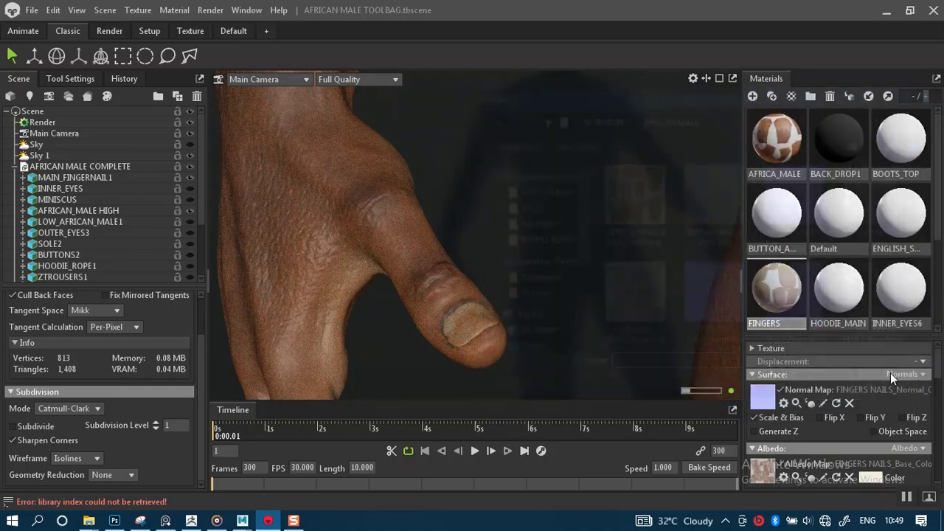
Set the FINGERS material's albedo colour to ece8d4.
click(870, 478)
drag(546, 185, 533, 170)
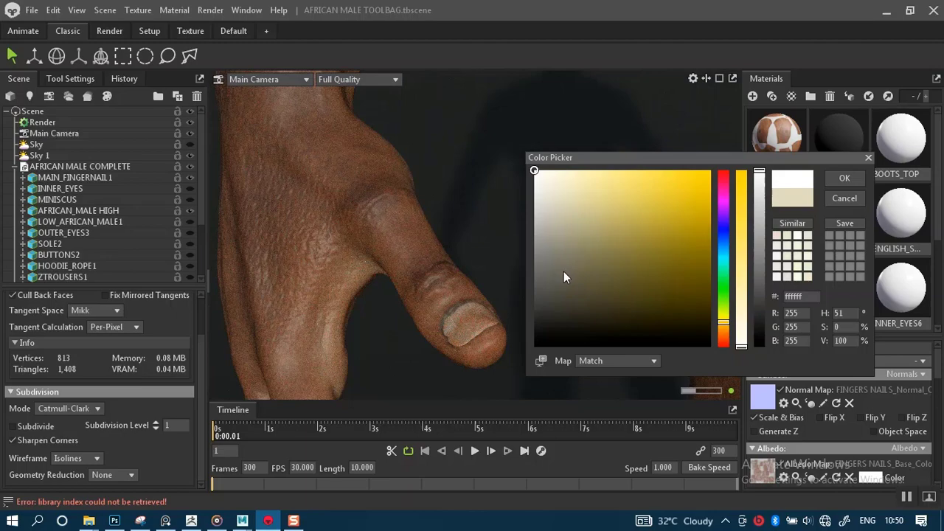
click(553, 183)
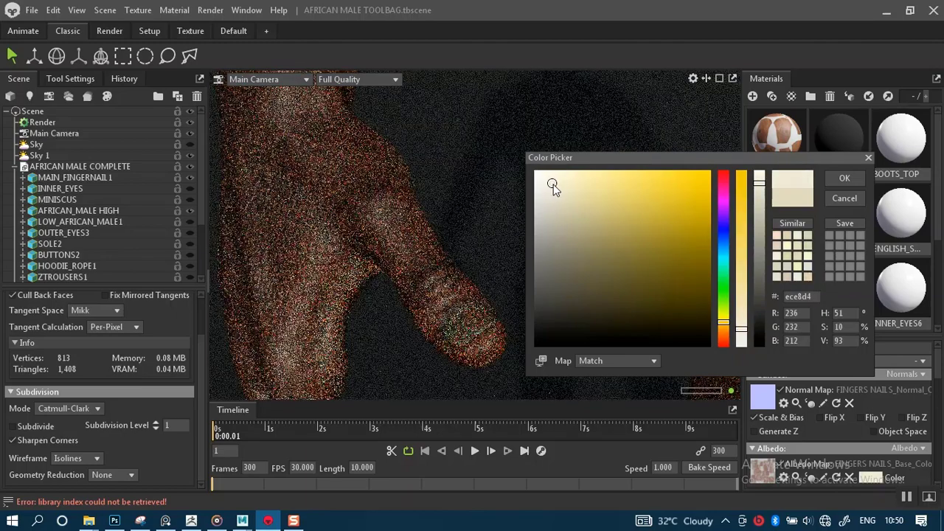
click(839, 178)
Set the FINGERS material's scatter depth colour to the pale peach f0c1b2.
drag(939, 363, 940, 404)
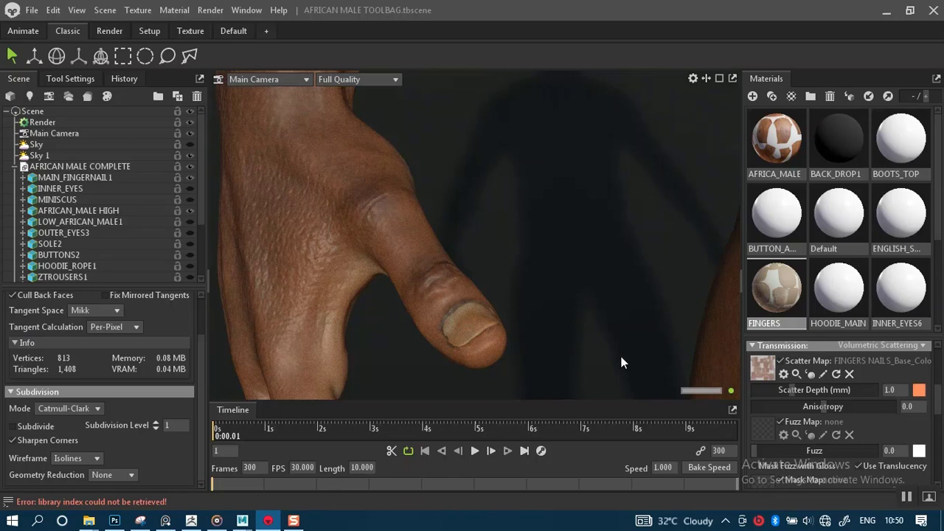
click(920, 391)
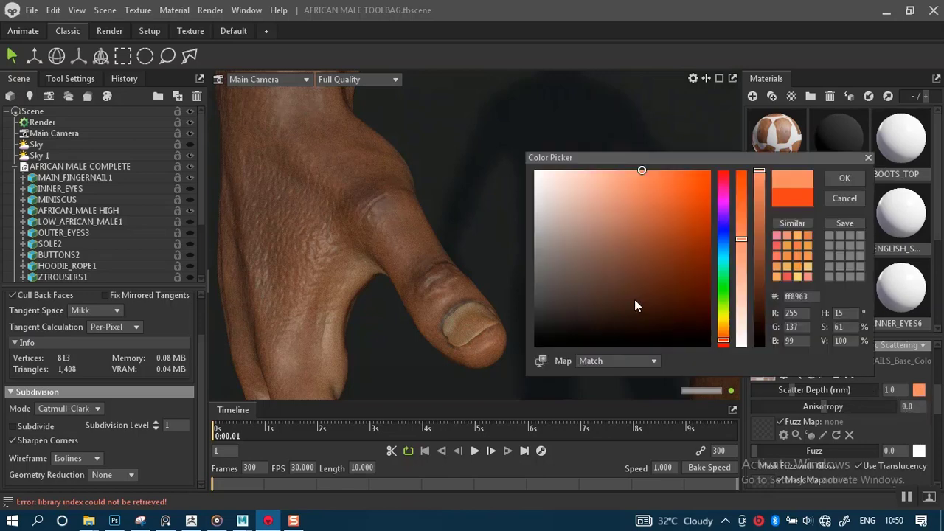
drag(590, 189, 580, 180)
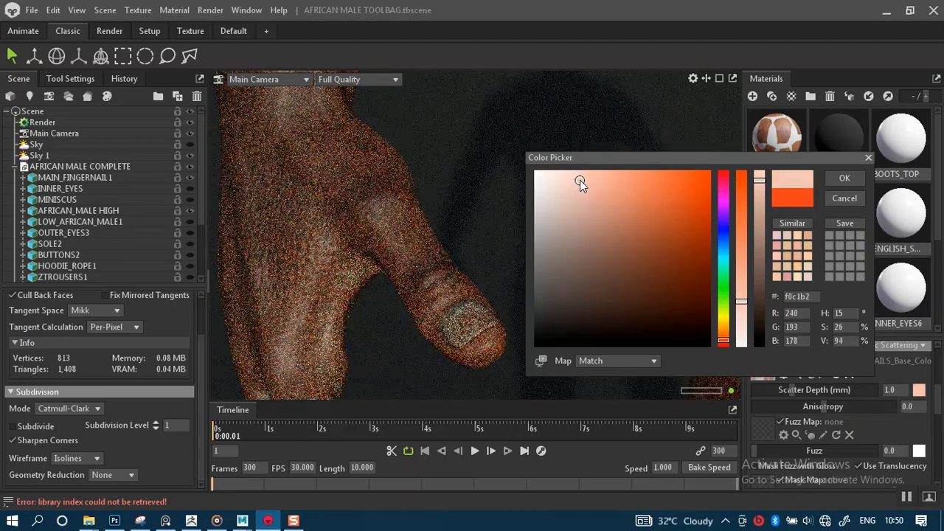
click(844, 178)
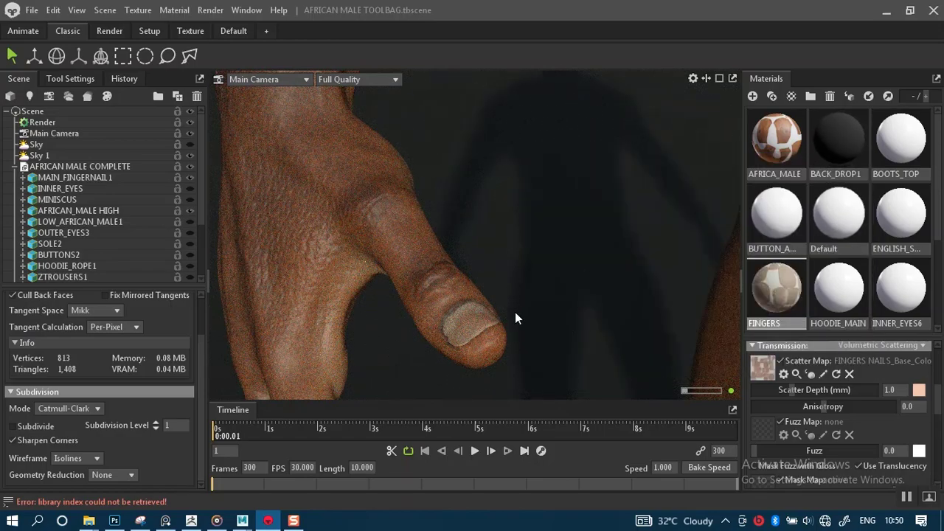
Examine the fingernails against the whole body, continuing up to a close view of the character's face.
scroll(515, 312, down, 5)
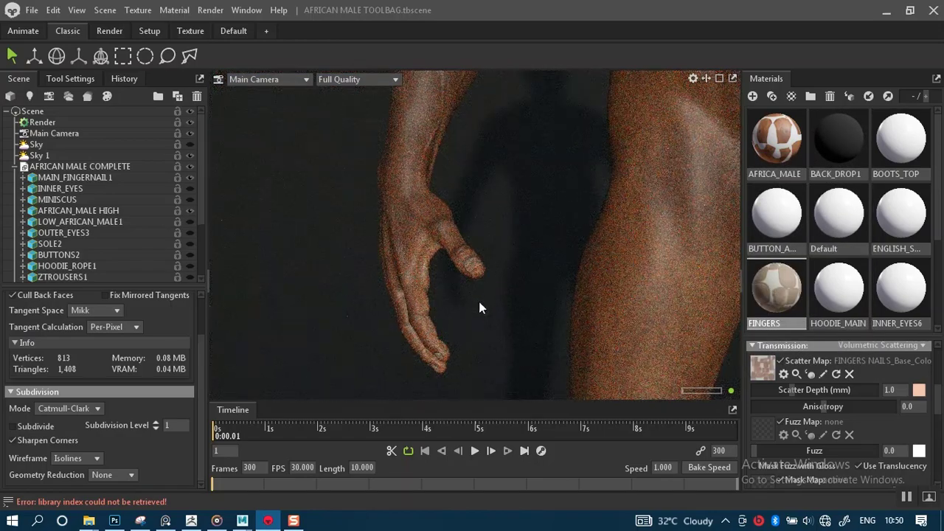
scroll(512, 284, down, 6)
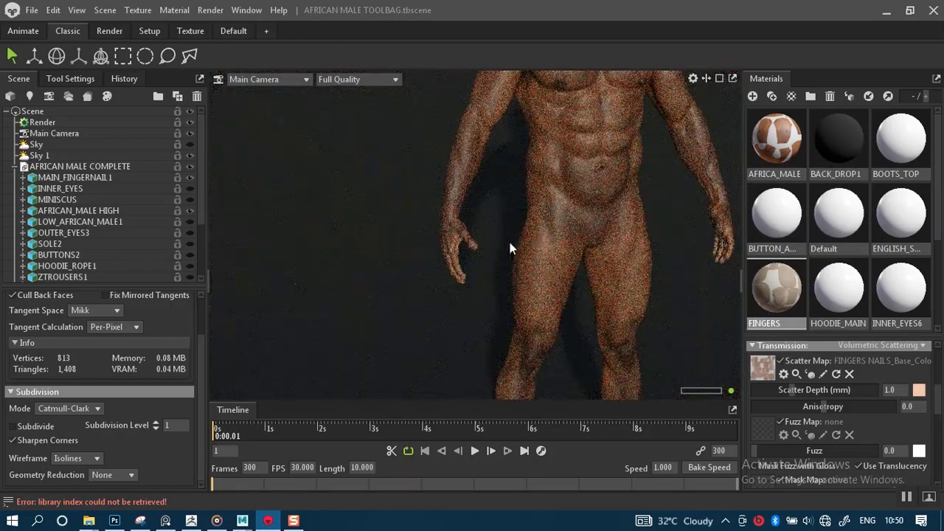
scroll(497, 246, down, 4)
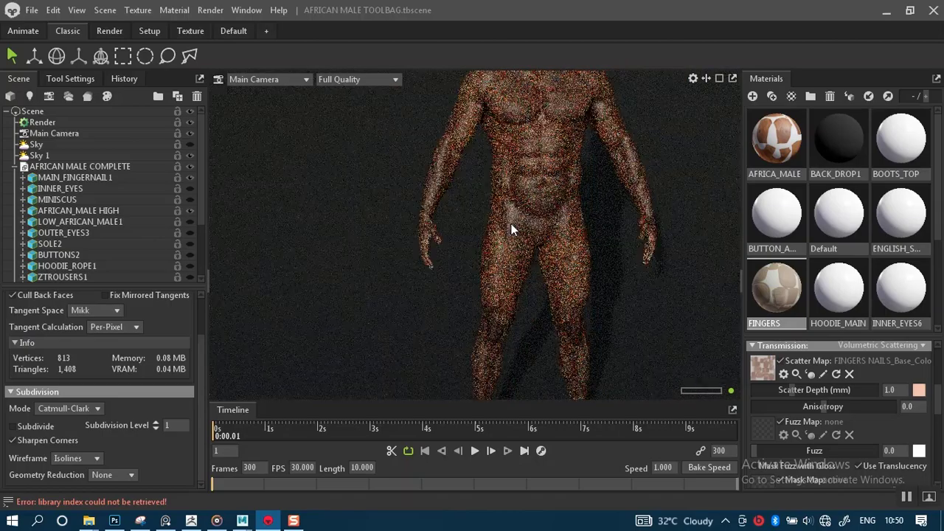
alt+drag(482, 237, 523, 236)
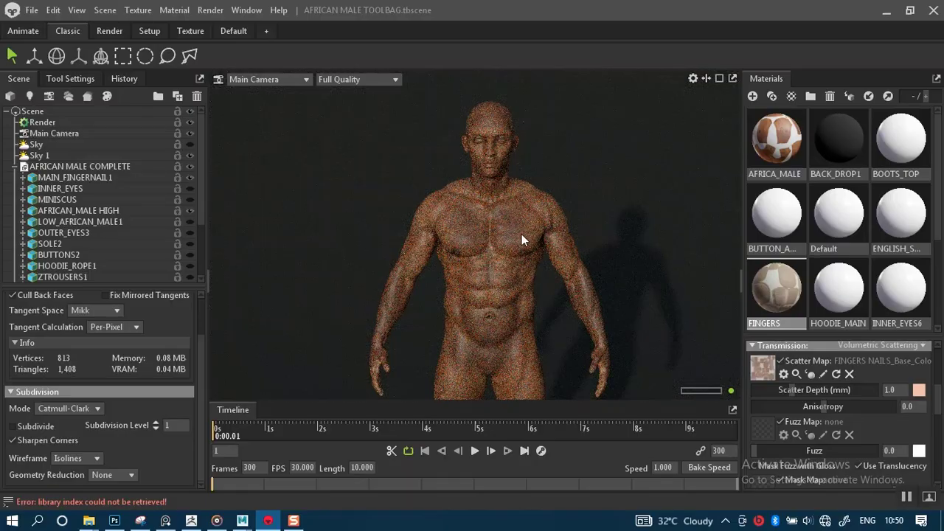
scroll(516, 214, up, 5)
alt+drag(512, 197, 524, 270)
scroll(499, 248, up, 2)
scroll(525, 258, up, 2)
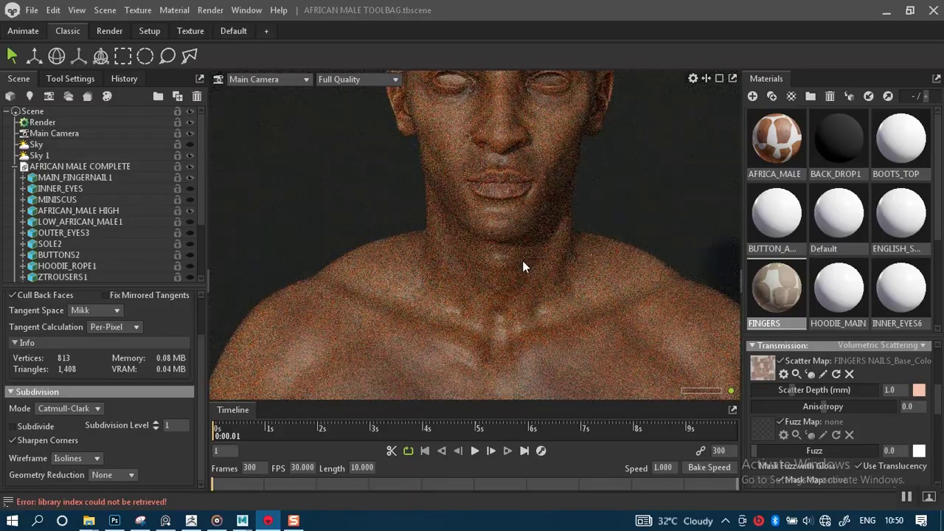
scroll(515, 249, down, 4)
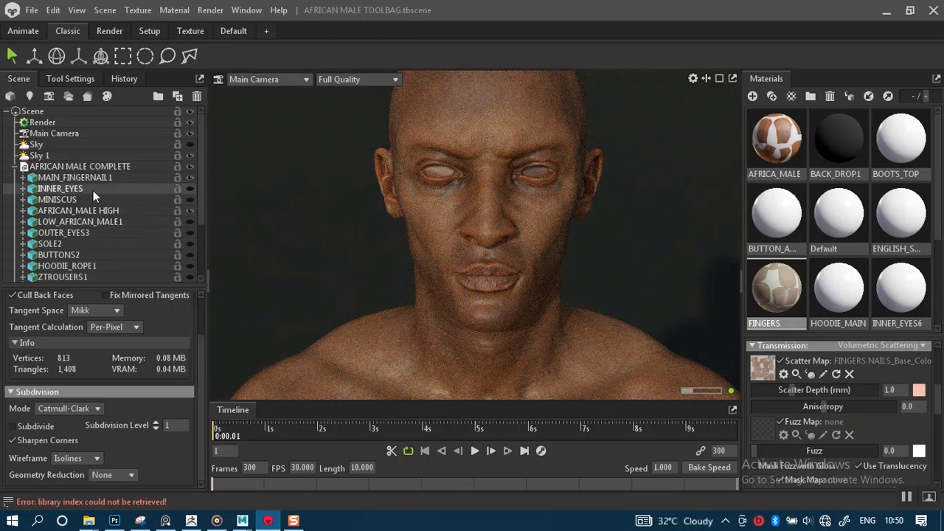
Make the INNER_EYES object visible and select the INNER_EYES6 material for editing.
click(190, 188)
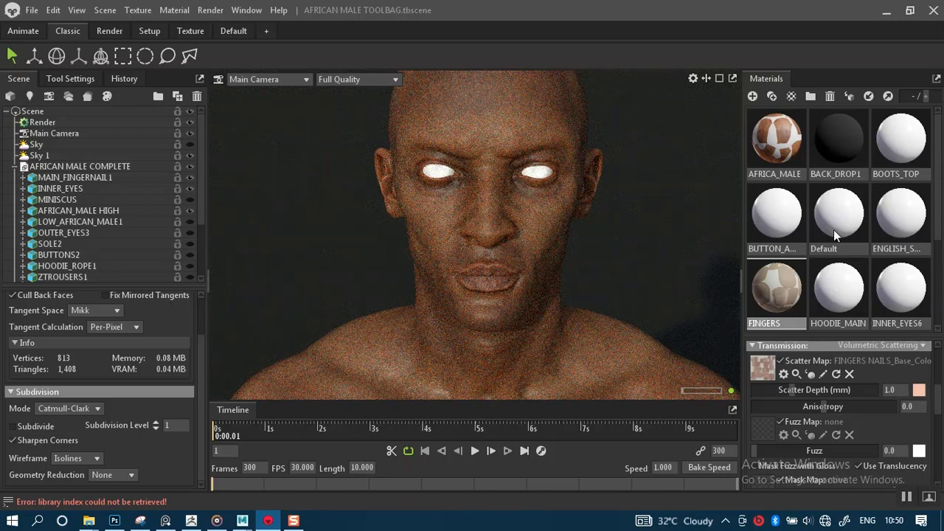
scroll(942, 267, down, 2)
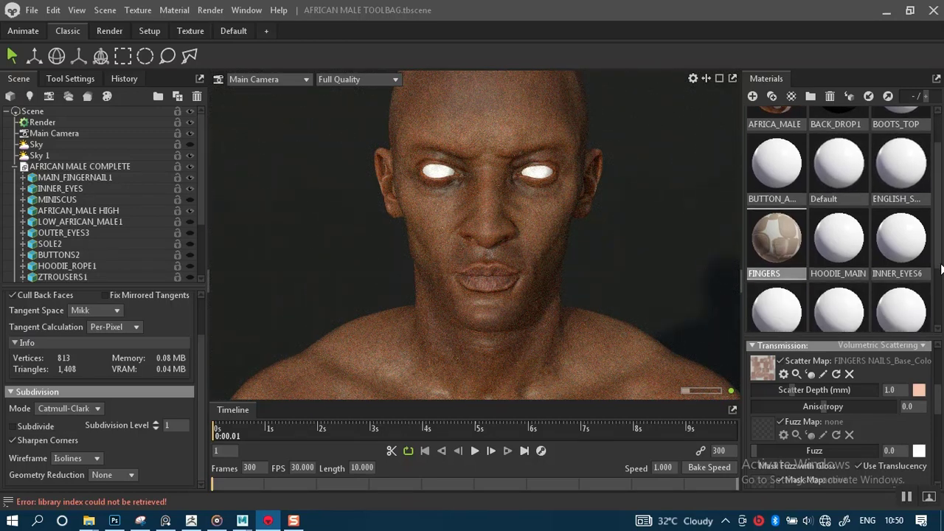
scroll(941, 267, down, 1)
click(901, 221)
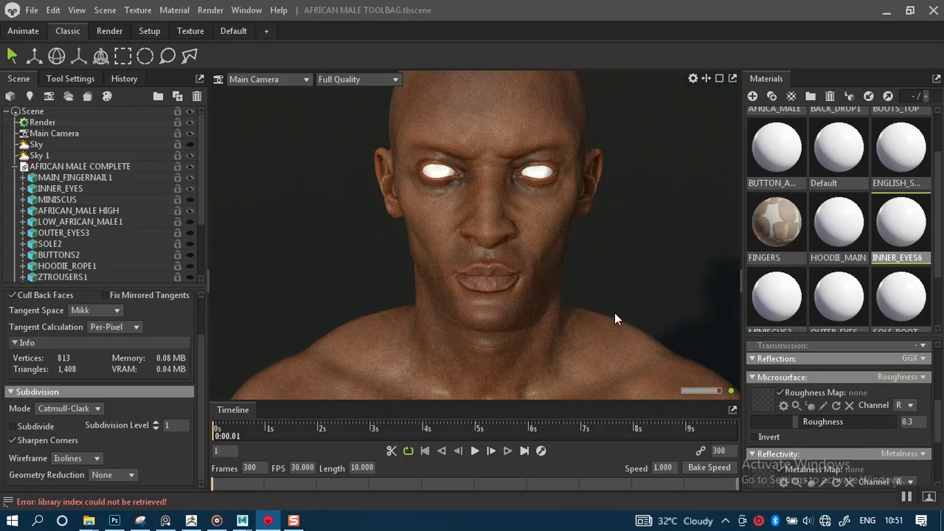
Load INNER_EYES_Normal_OpenGL.png from the AFRICAN MALE texture folder as the INNER_EYES6 material's normal map.
scroll(936, 413, up, 5)
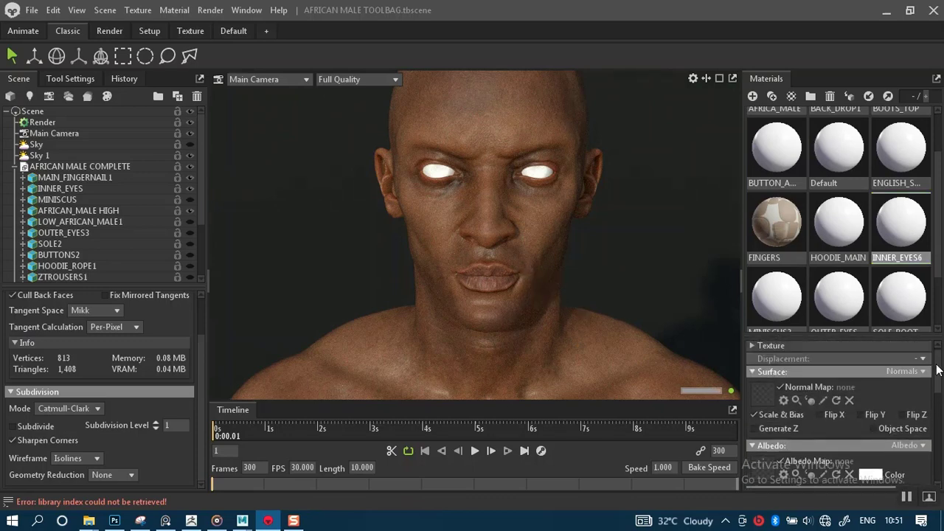
click(758, 393)
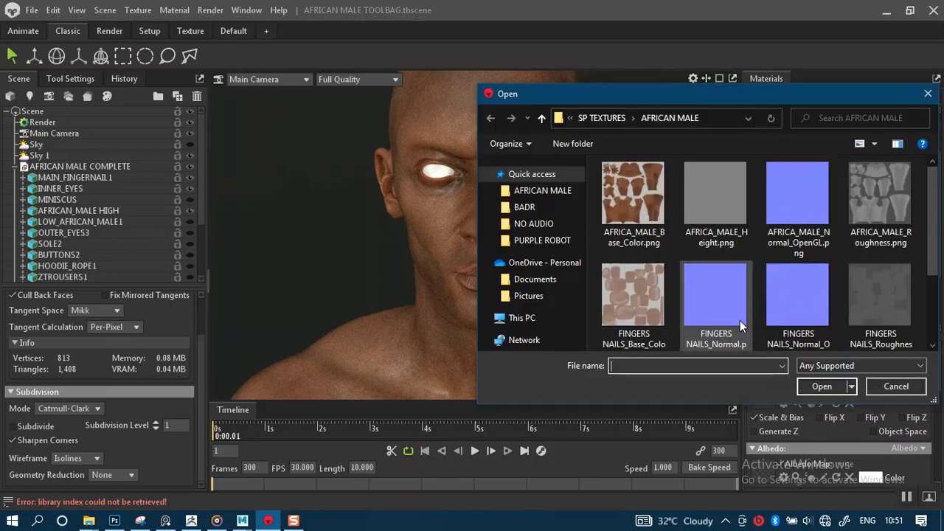
click(610, 123)
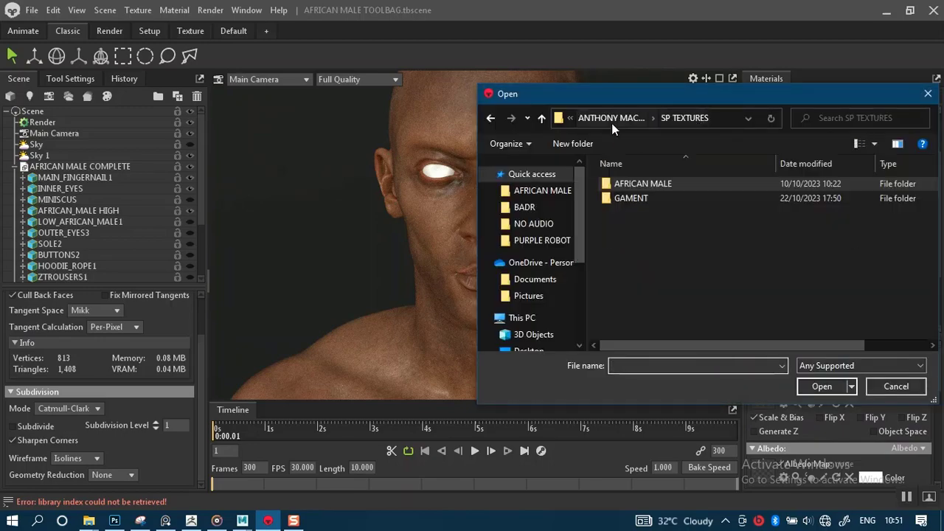
double_click(665, 180)
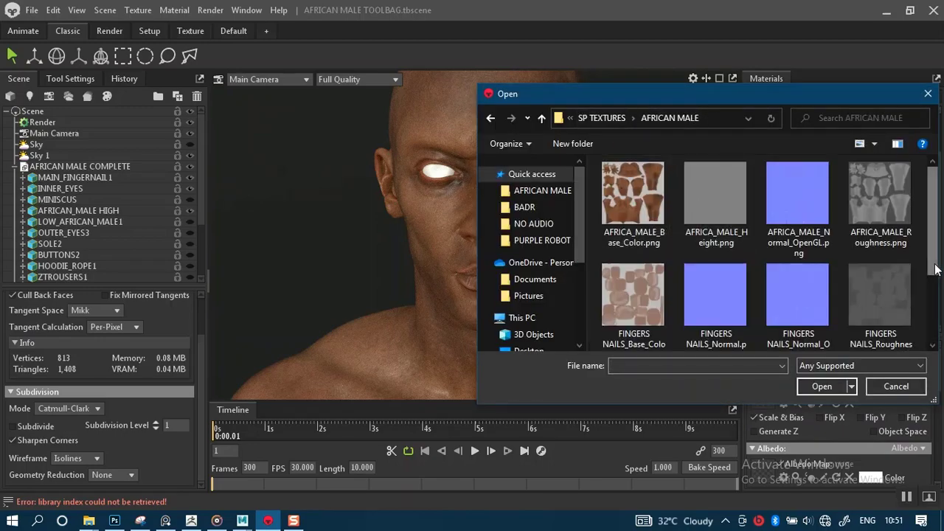
scroll(738, 281, down, 2)
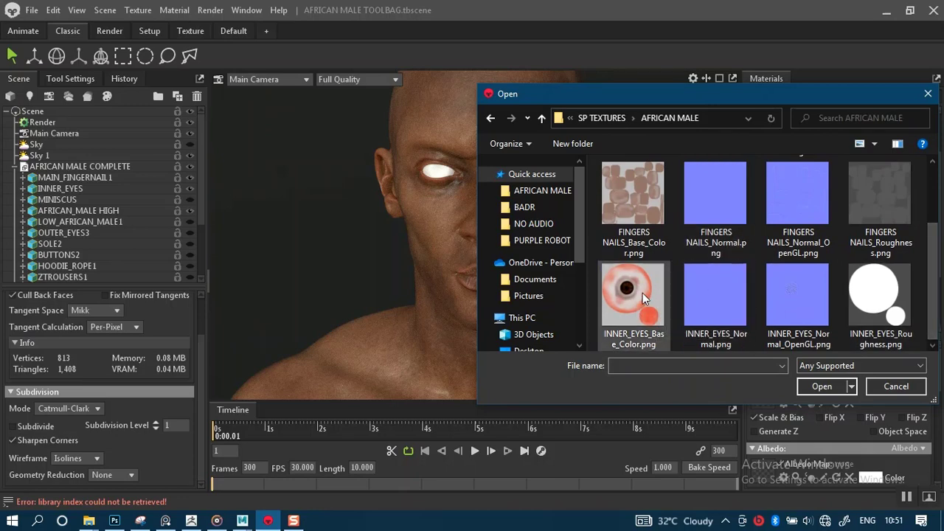
click(797, 303)
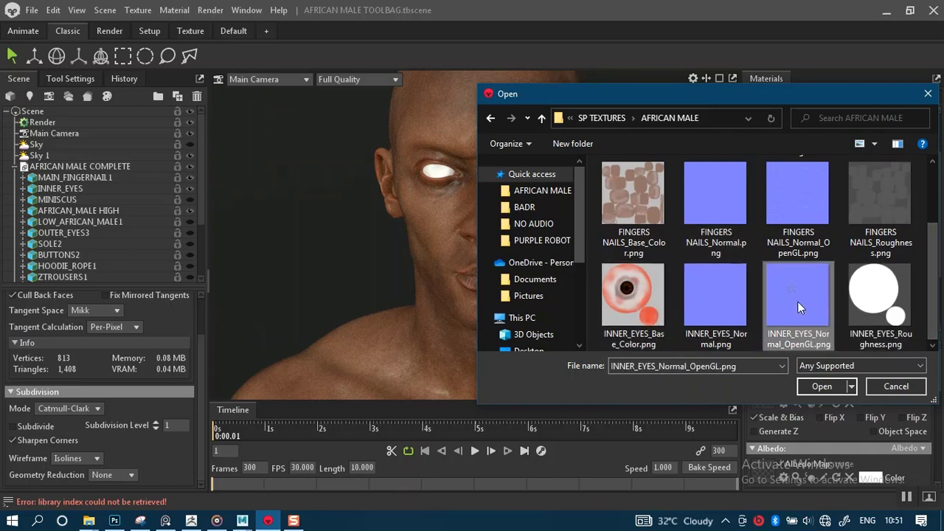
double_click(799, 305)
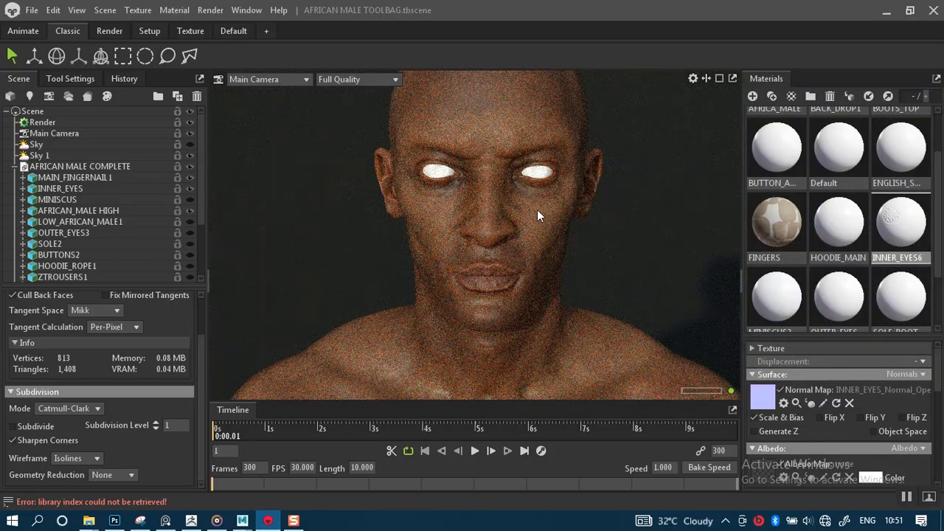
Frame one eye up close and load INNER_EYES_Base_Color.png as the INNER_EYES6 material's albedo map.
scroll(542, 233, up, 3)
mouse_move(546, 266)
middle_down()
mouse_move(559, 235)
mouse_move(543, 272)
middle_up()
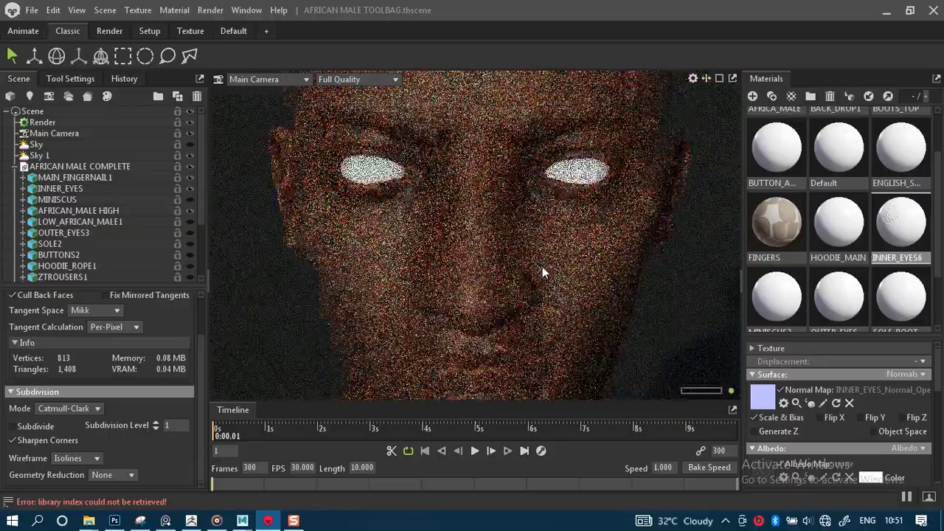
scroll(543, 266, up, 5)
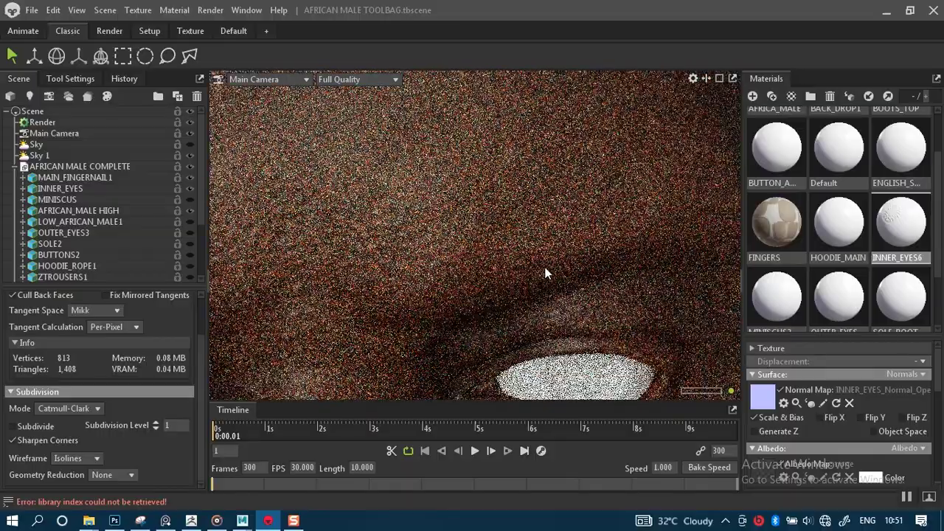
scroll(550, 260, down, 5)
drag(548, 258, 544, 263)
scroll(544, 263, up, 3)
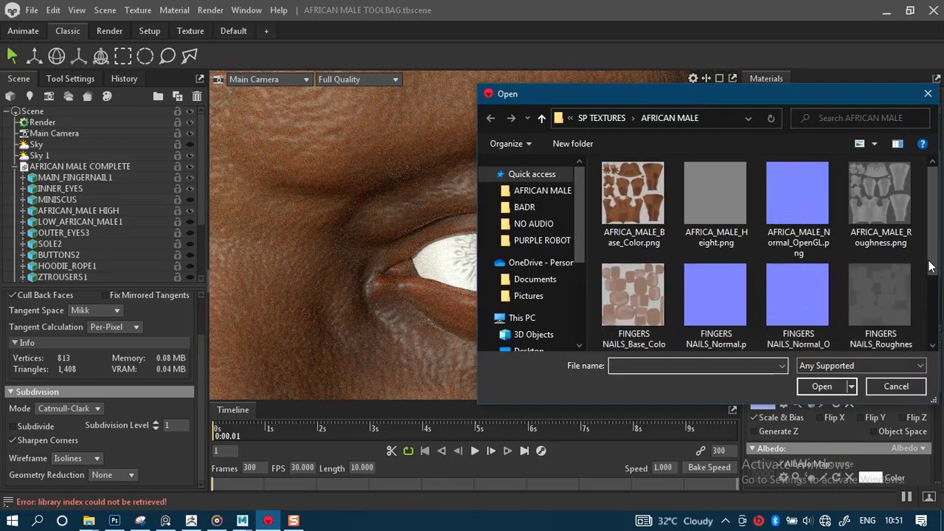
scroll(935, 295, down, 1)
scroll(938, 306, down, 1)
double_click(635, 299)
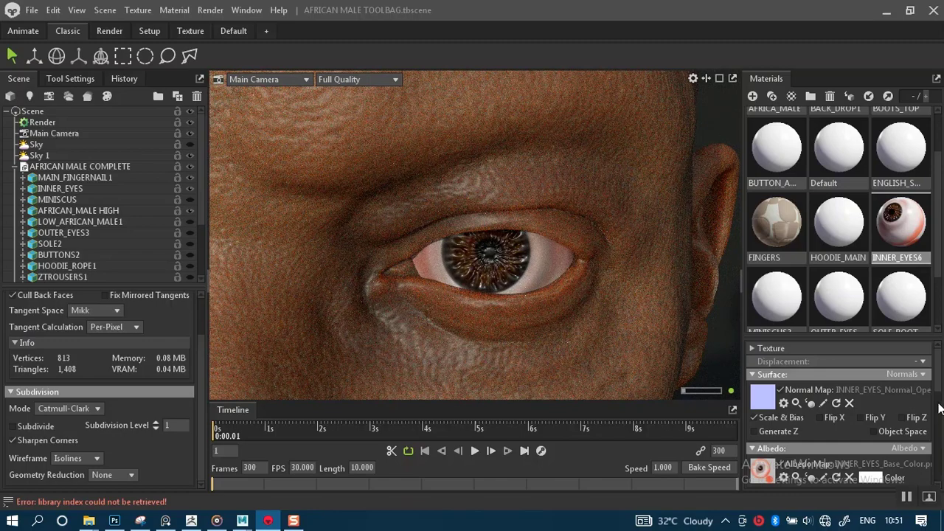
Load INNER_EYES_Roughness.png as the INNER_EYES6 material's roughness map.
scroll(940, 424, down, 5)
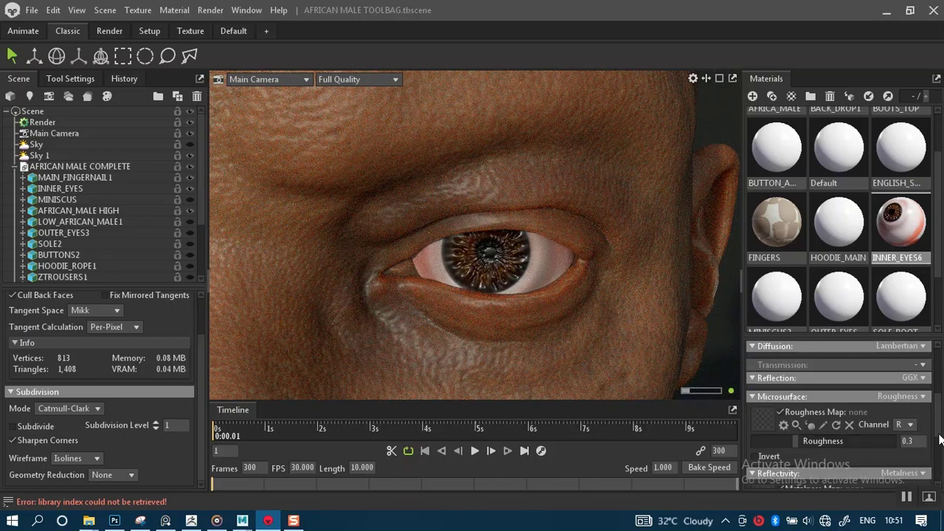
click(763, 415)
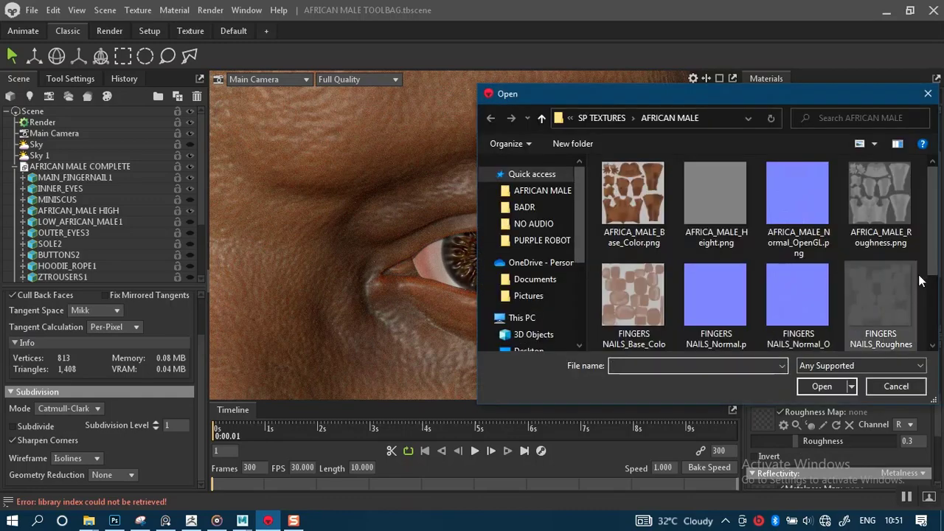
scroll(937, 345, down, 2)
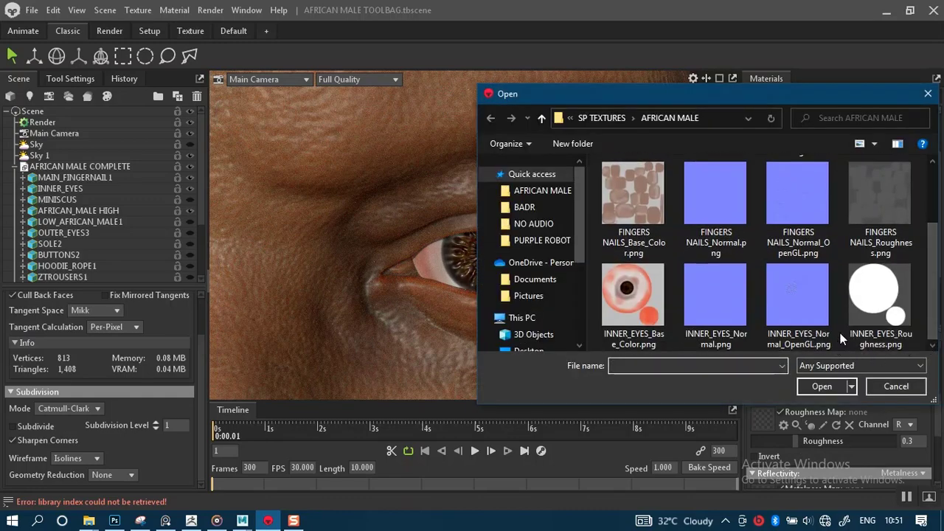
double_click(870, 309)
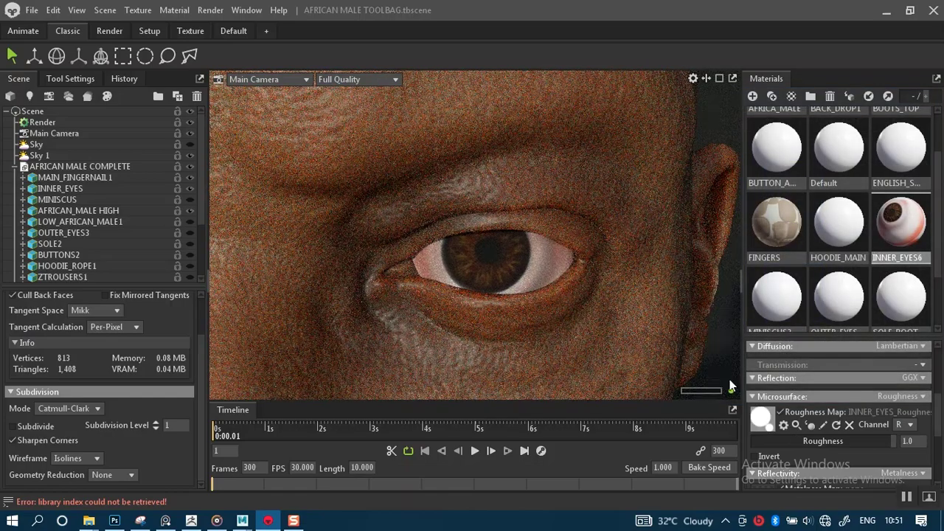
Invert the INNER_EYES6 roughness map, set its roughness to 0.554, and check the eyes from farther away and up close.
click(754, 457)
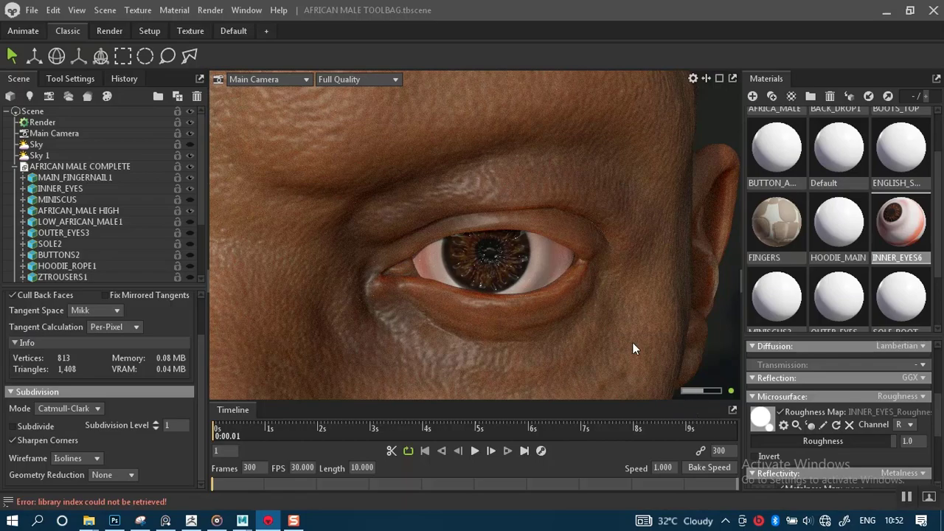
scroll(589, 314, down, 5)
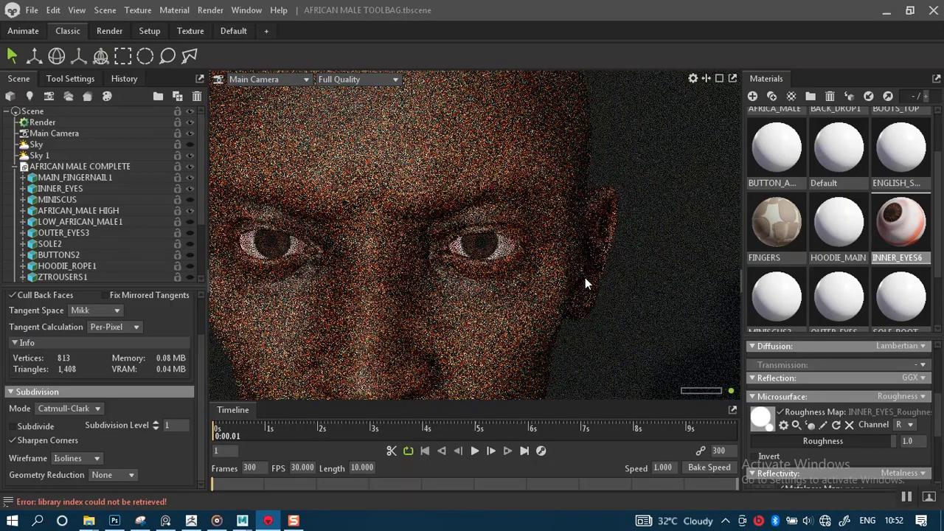
click(754, 457)
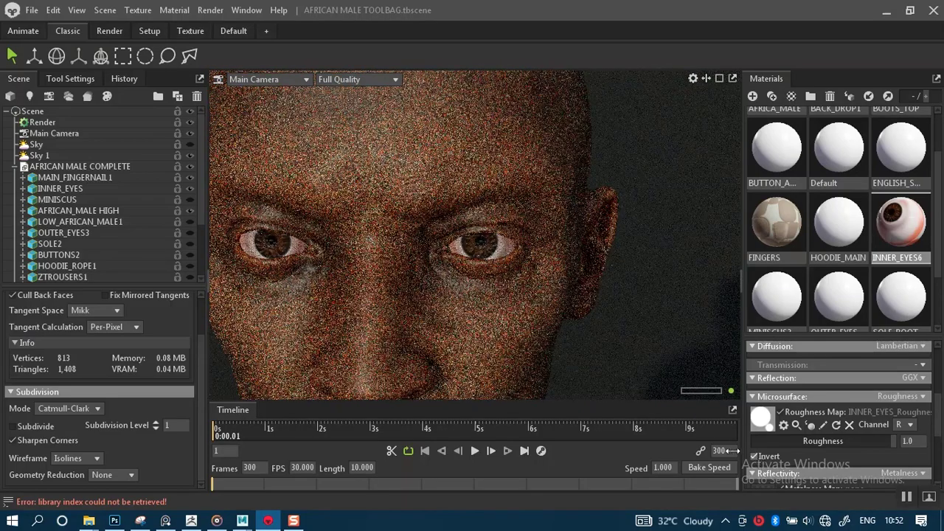
click(841, 441)
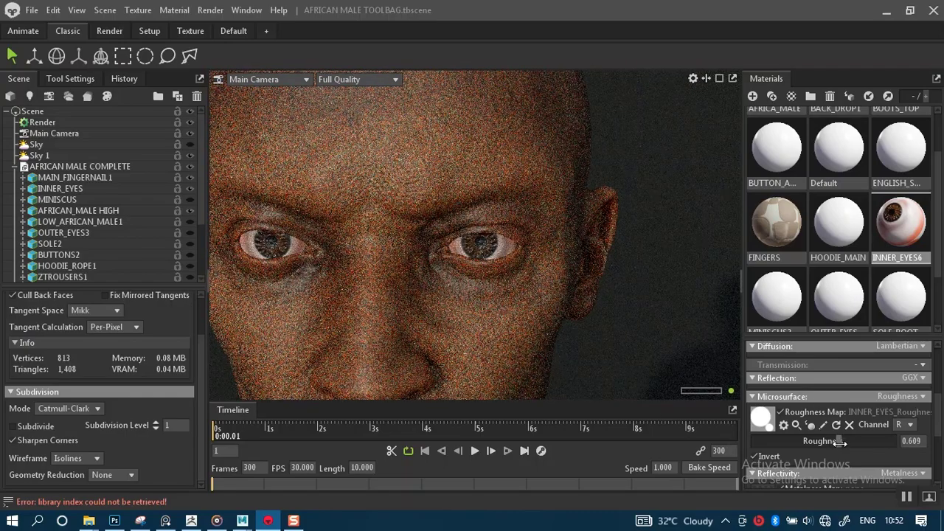
mouse_move(842, 441)
mouse_down()
mouse_move(812, 444)
mouse_move(833, 445)
mouse_up()
scroll(576, 325, down, 2)
scroll(560, 281, down, 5)
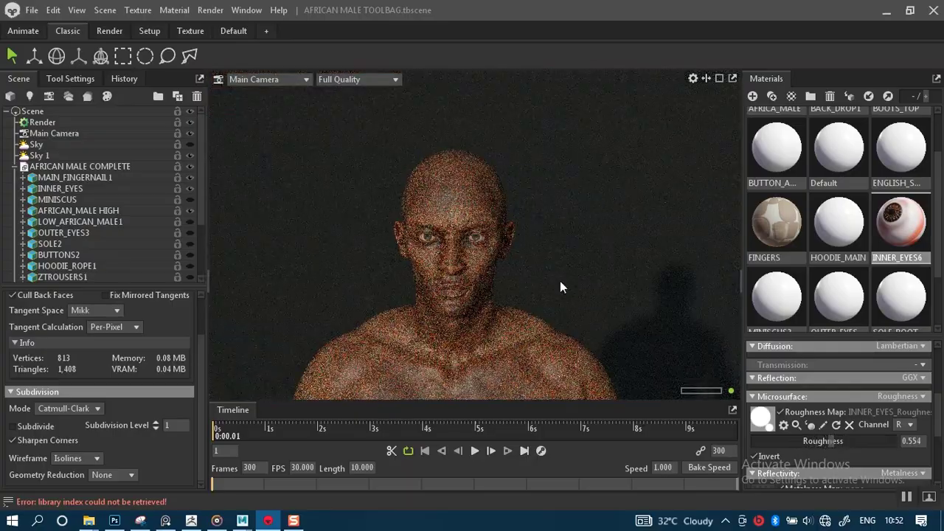
scroll(566, 277, up, 5)
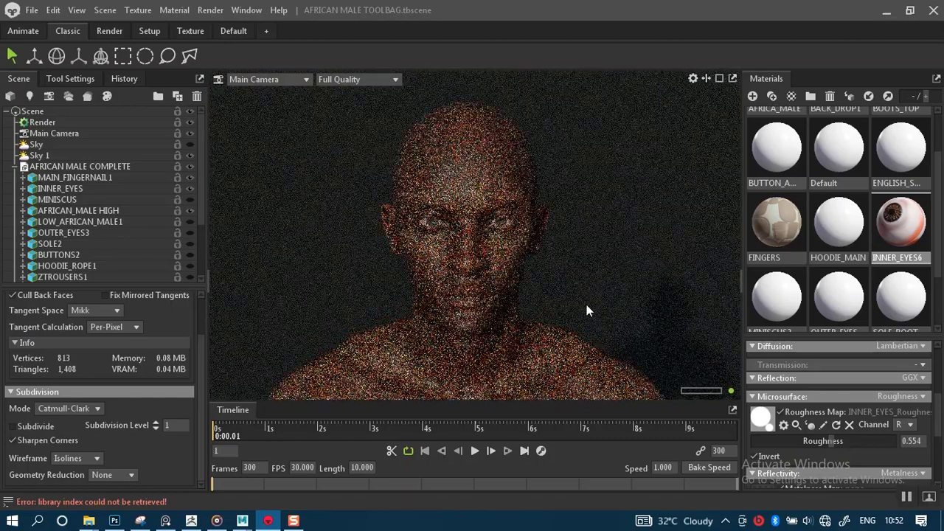
scroll(617, 347, up, 4)
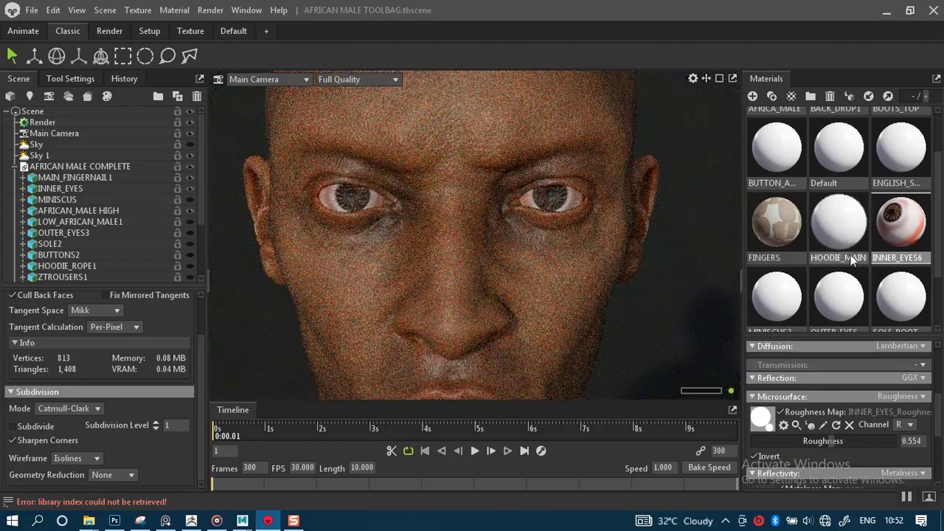
Set the INNER_EYES6 material's transmission to Volumetric Scattering with INNER_EYES_Base_Color.png as the scatter map.
scroll(915, 281, down, 2)
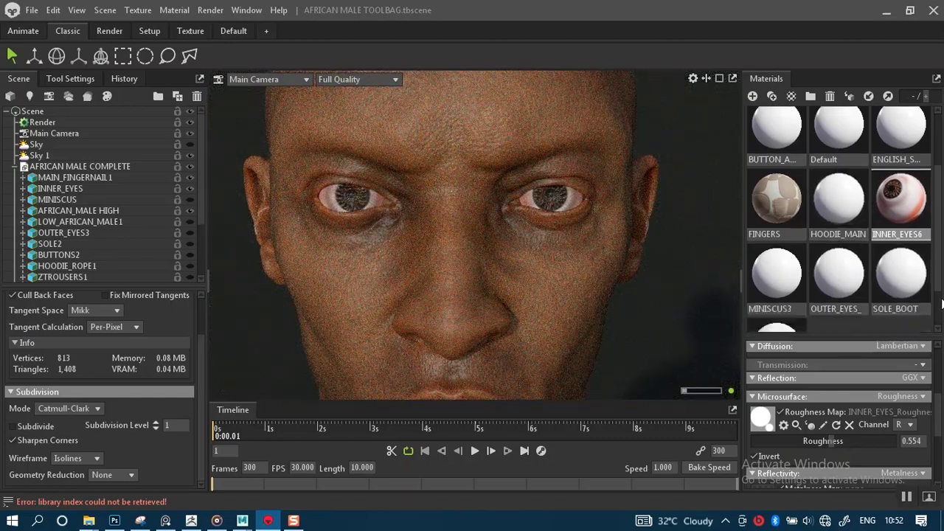
scroll(942, 316, down, 1)
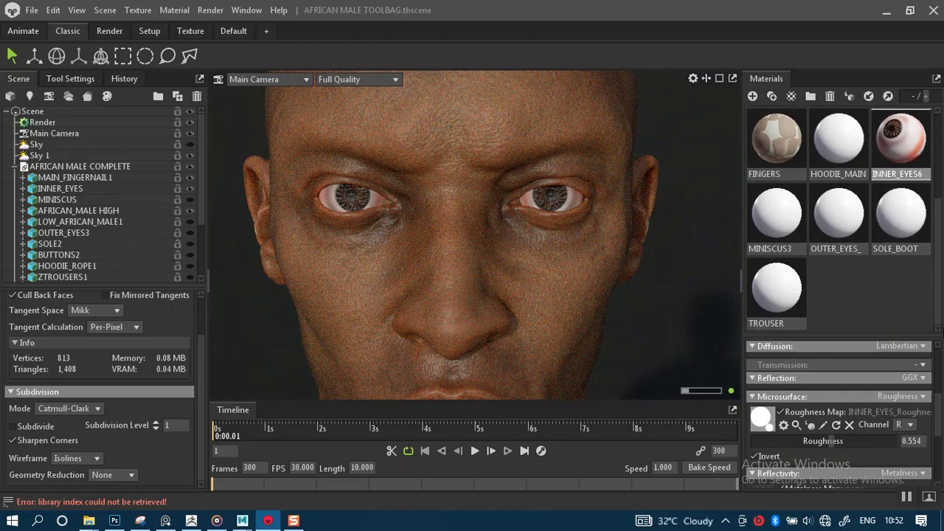
click(923, 366)
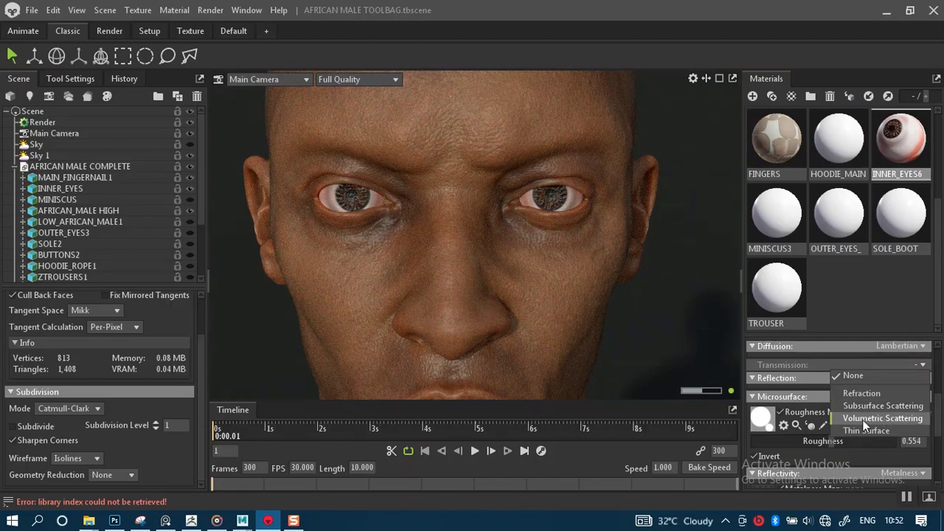
click(886, 416)
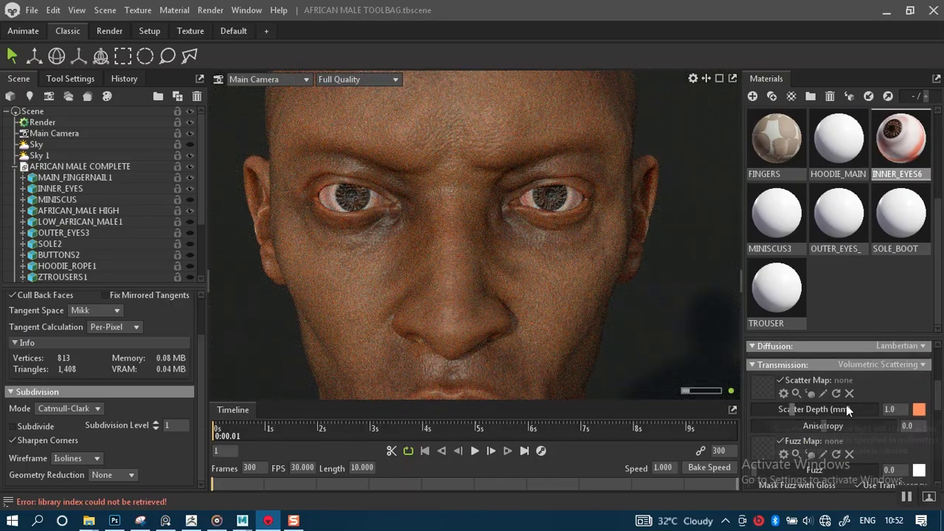
click(760, 389)
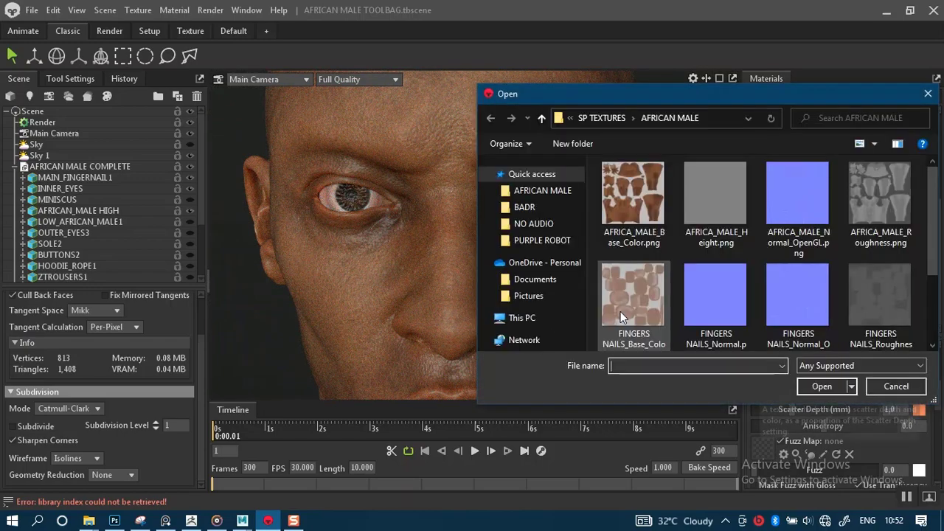
scroll(937, 290, down, 2)
scroll(885, 295, down, 2)
double_click(658, 296)
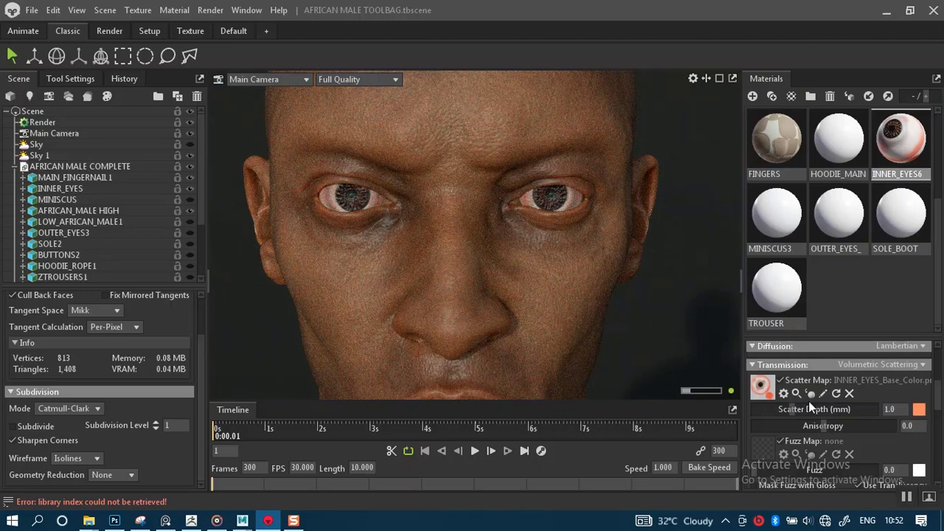
Set the INNER_EYES6 material's scatter depth to 2 mm.
key(Return)
text(2)
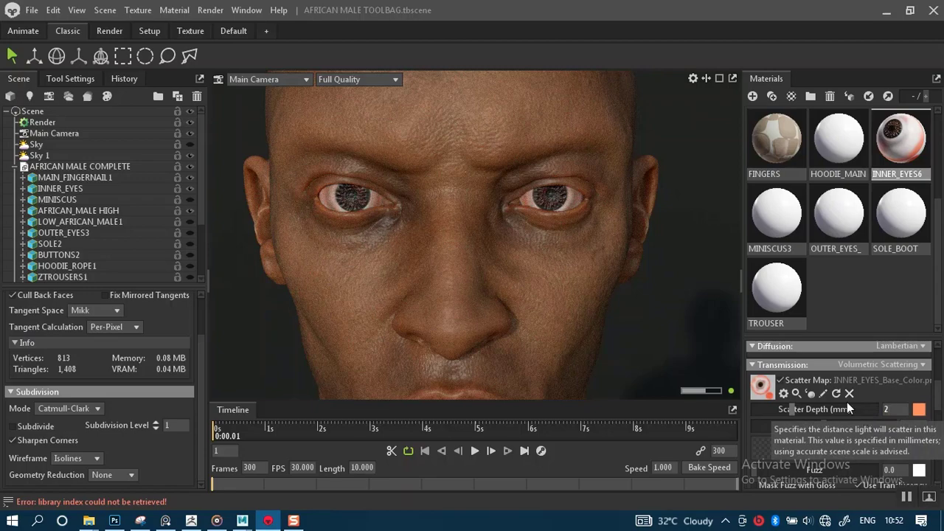
key(Return)
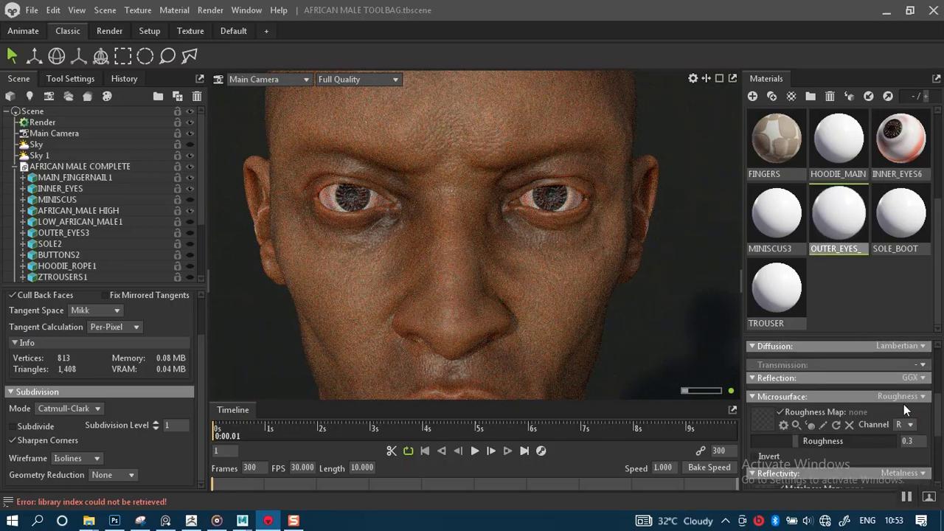
Open the OUTER_EYES_ material's settings for editing and make the OUTER_EYES3 object visible.
scroll(939, 413, up, 1)
drag(937, 413, 939, 393)
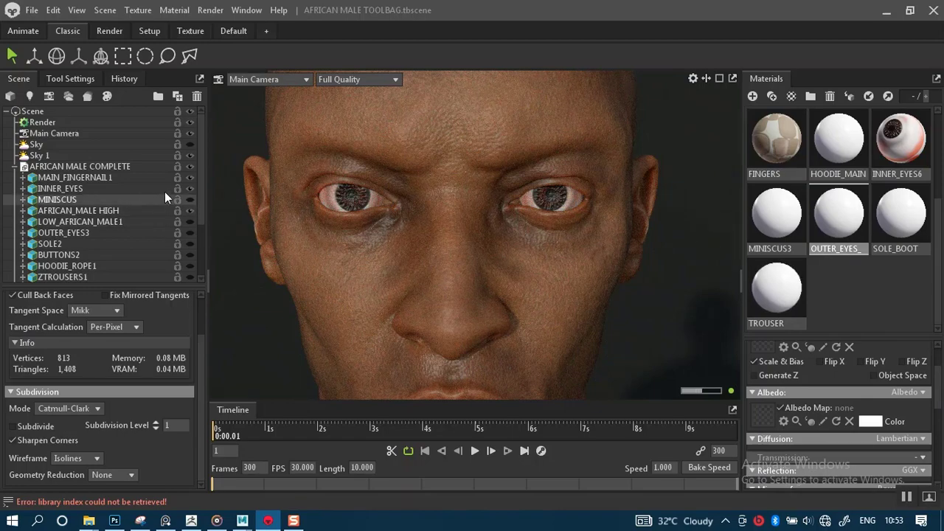
click(190, 234)
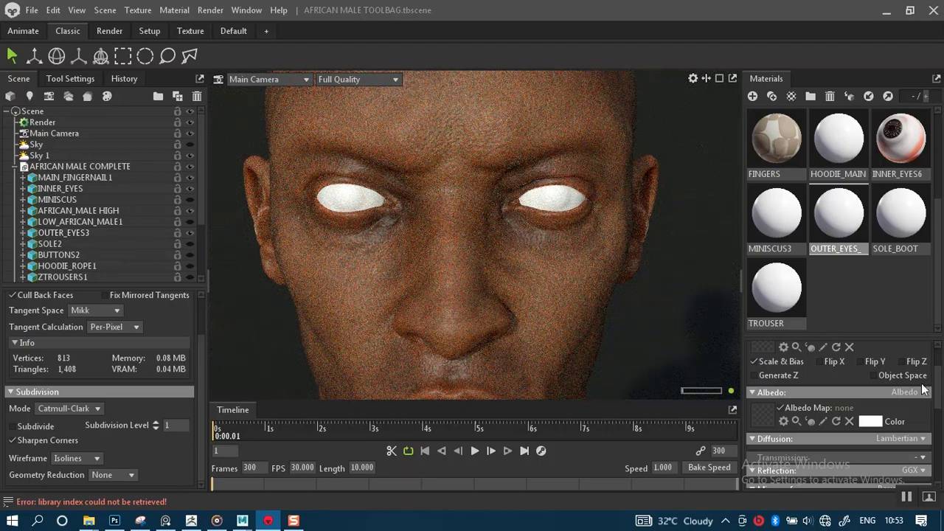
Set the OUTER_EYES_ material's roughness to 0.0 and return to its albedo settings.
drag(941, 391, 938, 414)
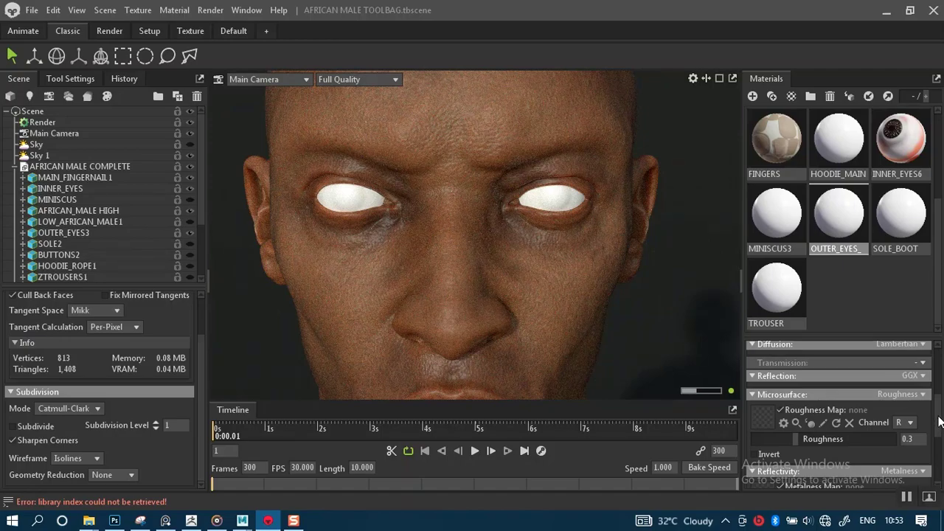
drag(794, 440, 745, 440)
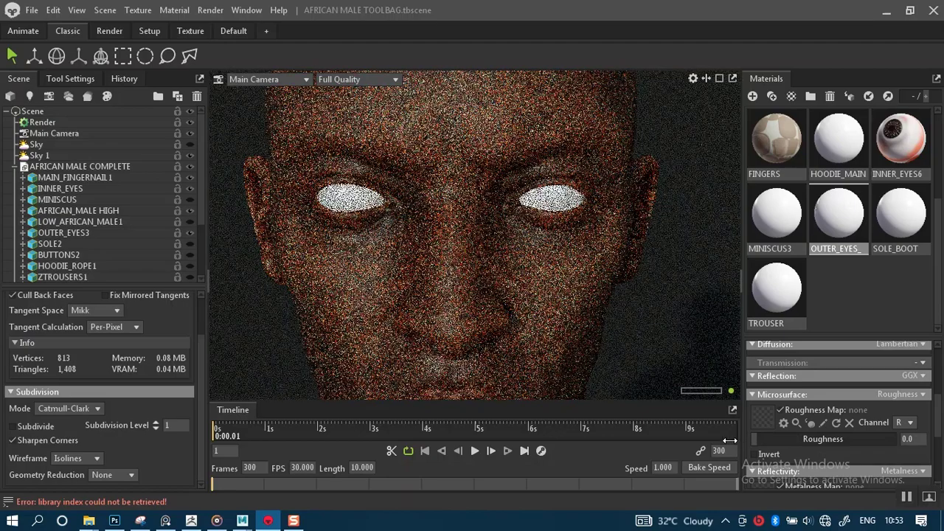
scroll(935, 426, up, 5)
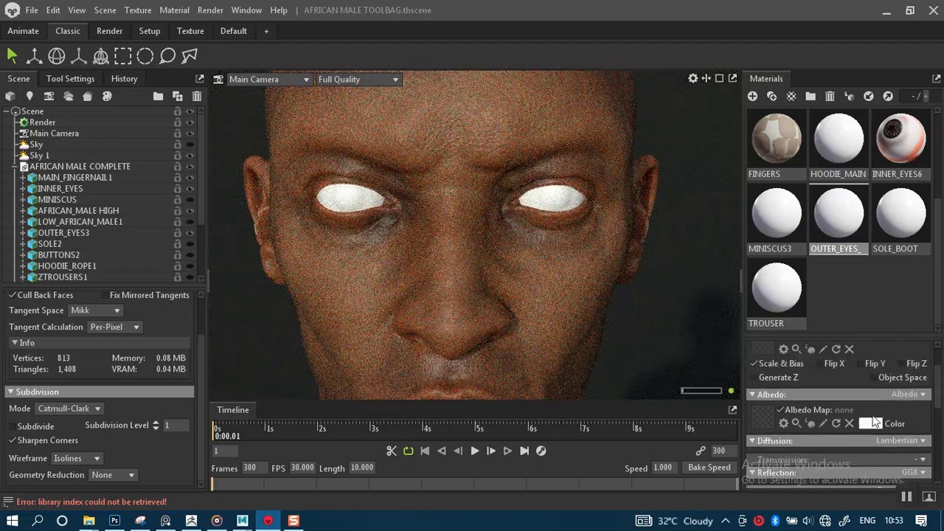
Try the dark grey 222222 as the OUTER_EYES_ material's albedo color, returning it to white ffffff.
click(870, 425)
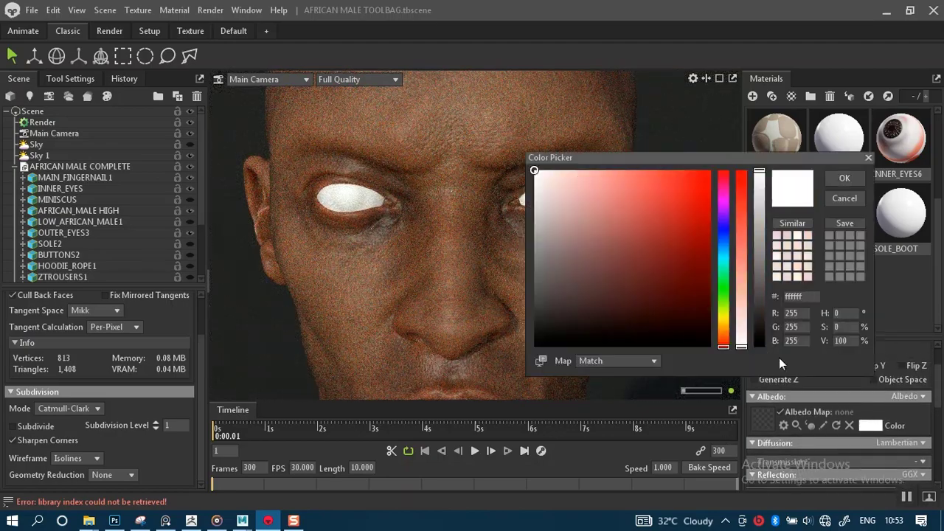
click(535, 322)
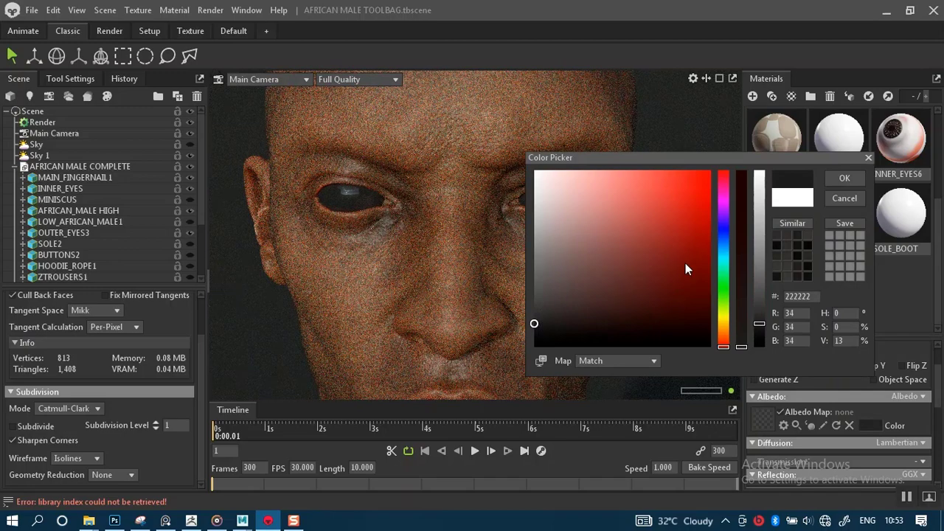
click(535, 171)
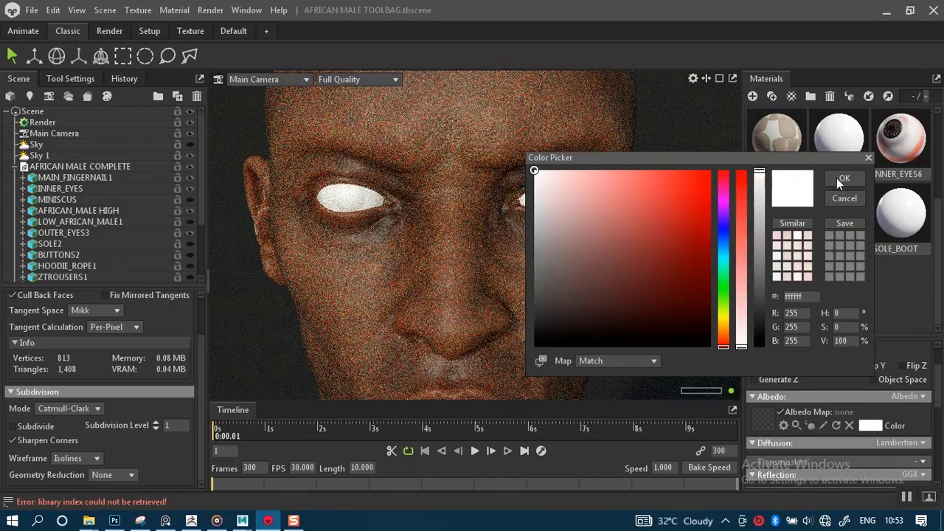
click(842, 180)
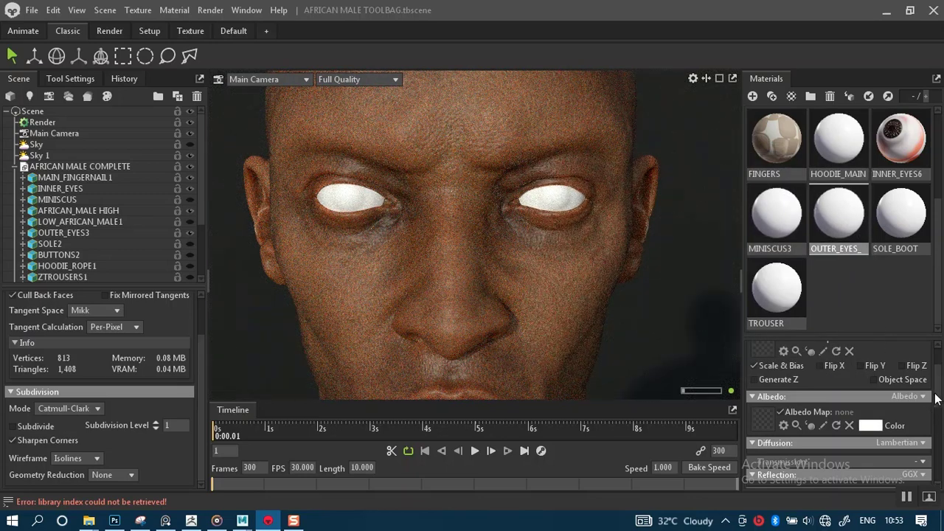
Set the OUTER_EYES_ material's transparency mode to Cutout, keeping alpha at 1.0.
drag(938, 394, 942, 475)
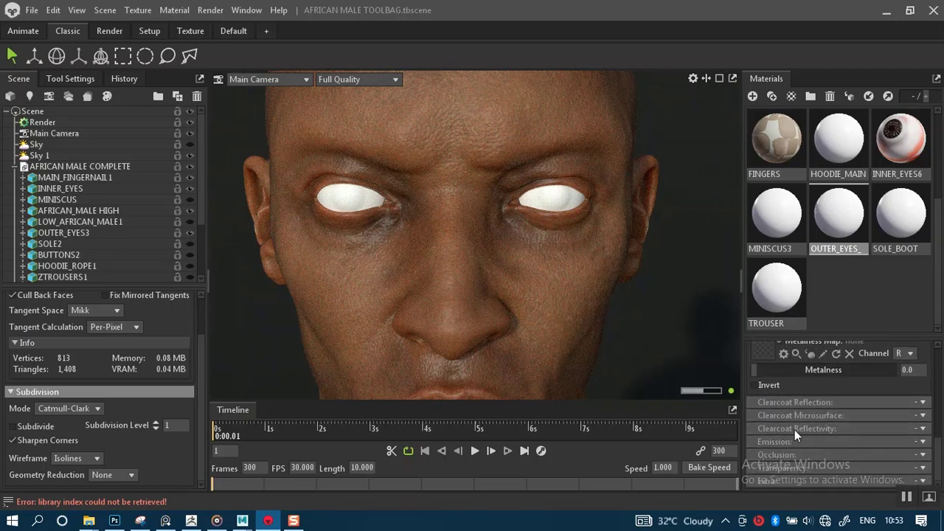
click(922, 469)
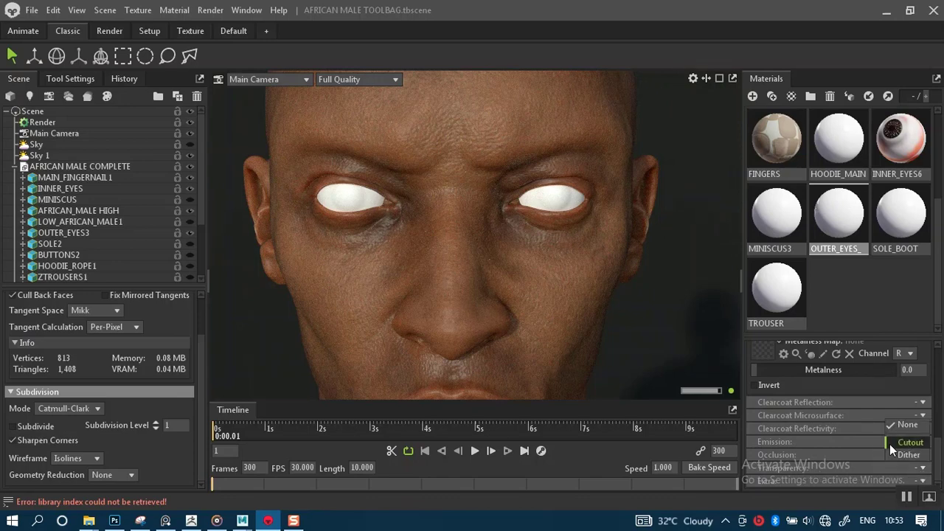
key(Return)
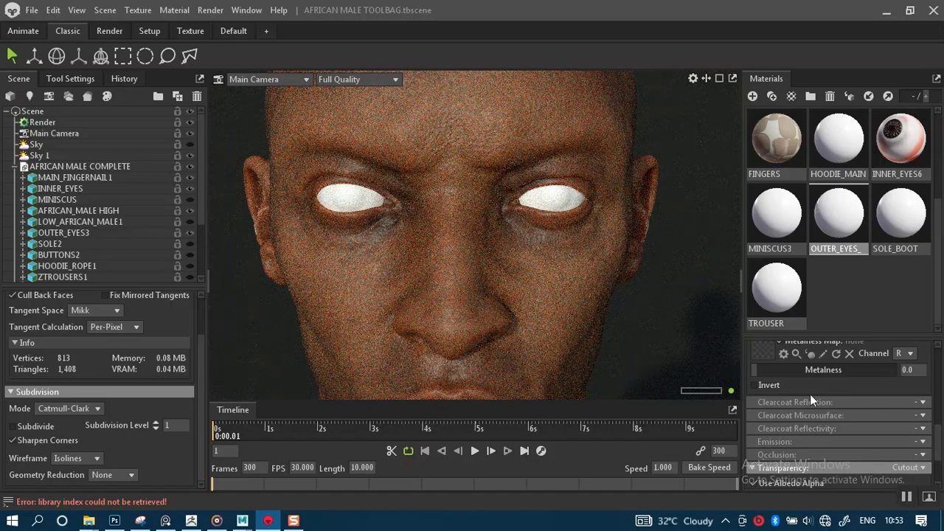
drag(938, 440, 939, 473)
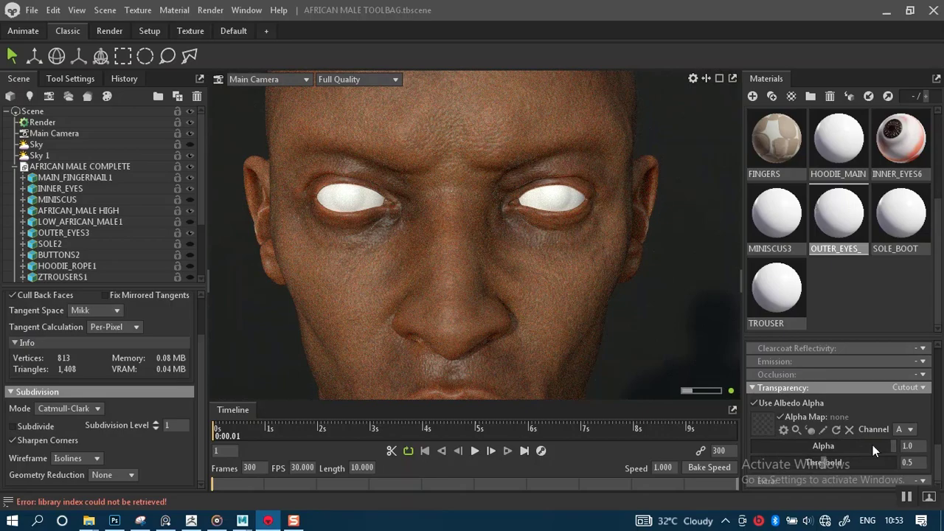
mouse_move(891, 445)
mouse_down()
mouse_move(767, 453)
mouse_move(909, 447)
mouse_up()
Raise the OUTER_EYES_ material's metalness to 1.0.
scroll(940, 419, up, 5)
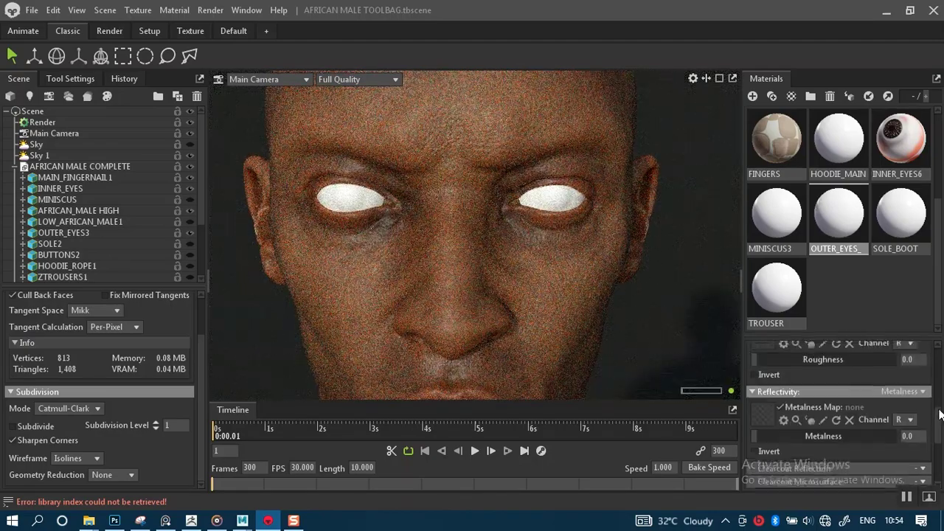
scroll(940, 419, down, 3)
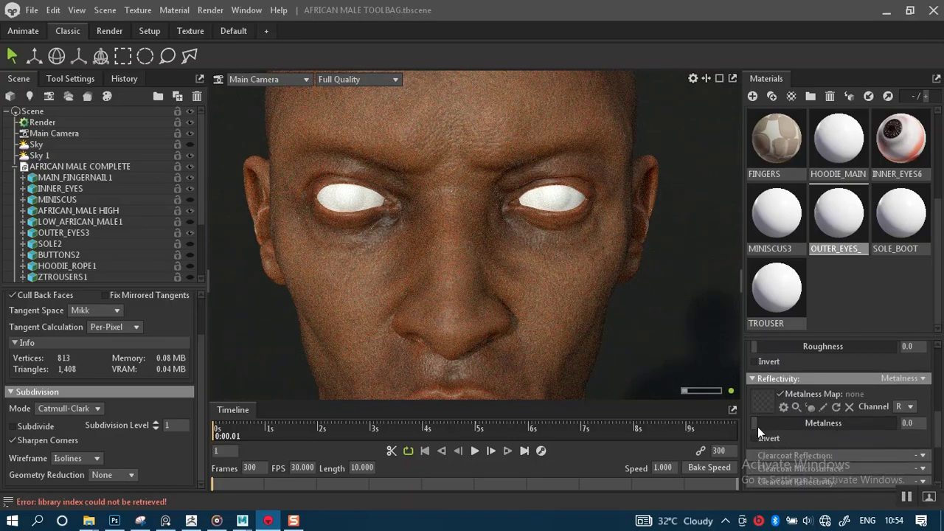
drag(773, 422, 912, 422)
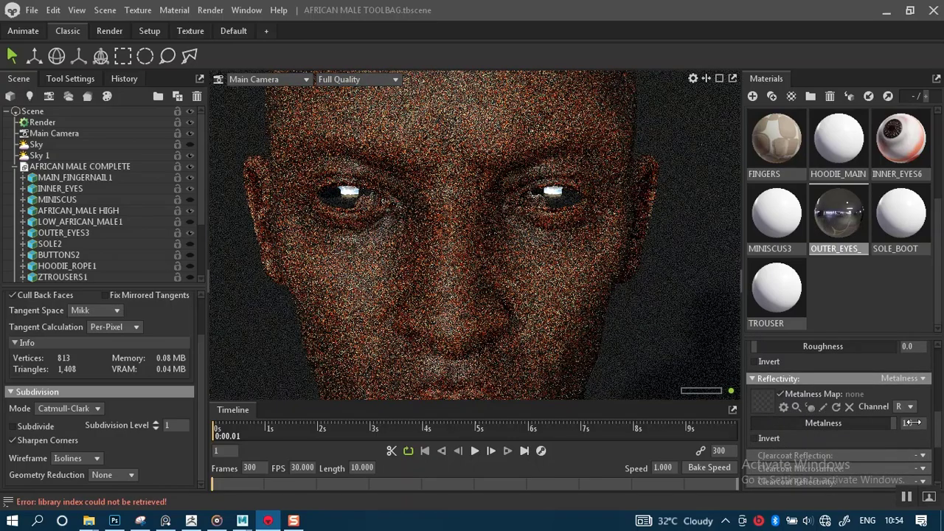
Disable Use Albedo Alpha for the OUTER_EYES_ material and lower its transparency alpha to 0.396.
scroll(892, 446, down, 6)
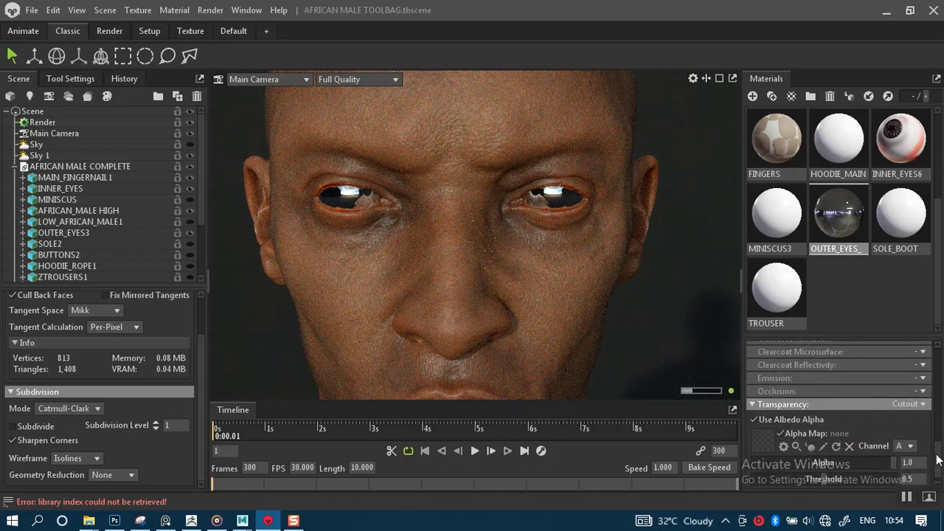
scroll(938, 459, down, 1)
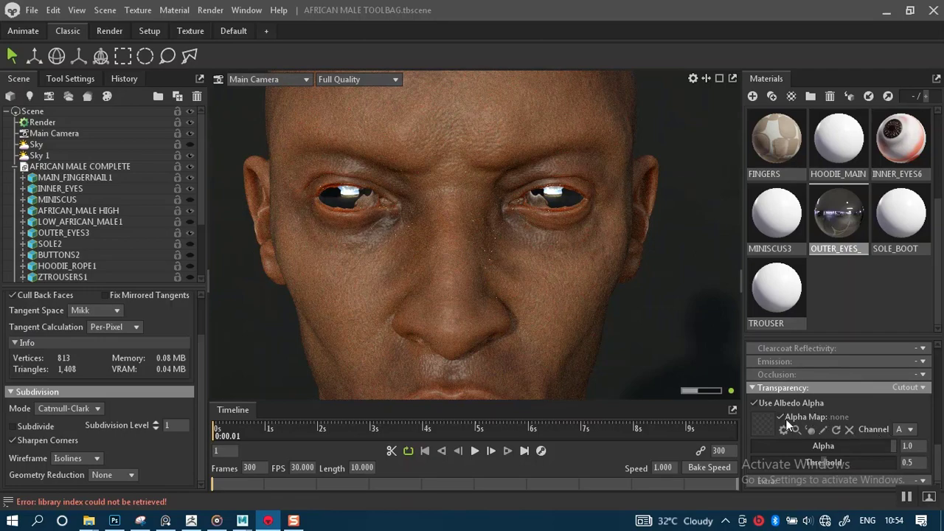
click(754, 403)
drag(894, 445, 809, 445)
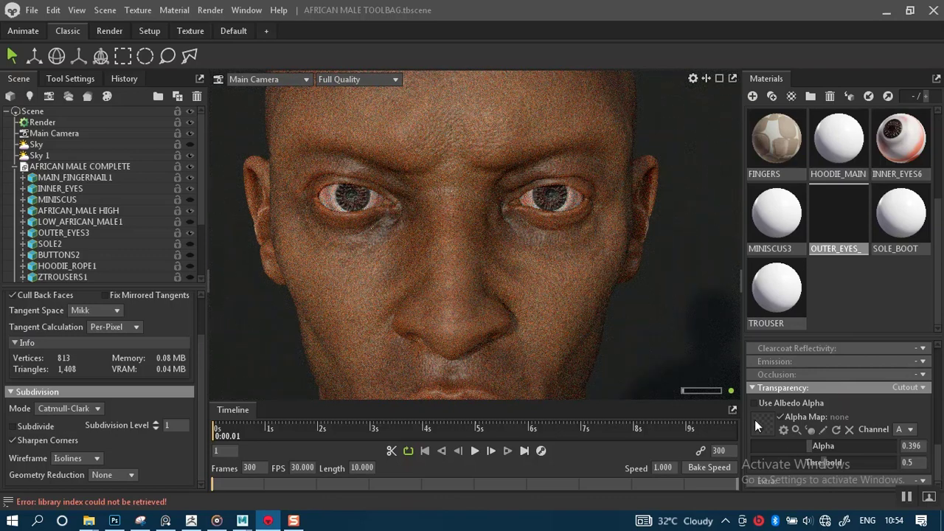
Switch the OUTER_EYES_ material's transparency mode to Dither and check the eyes from afar and up close.
click(910, 390)
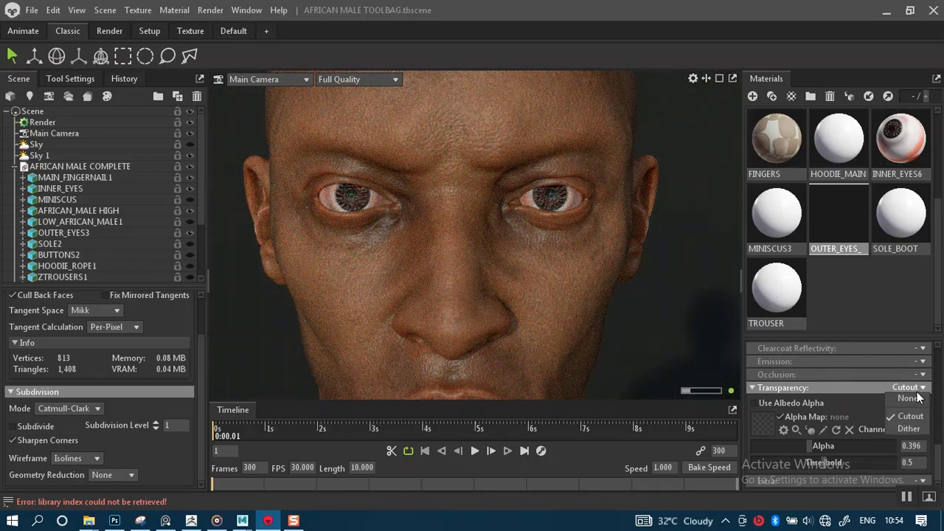
click(907, 429)
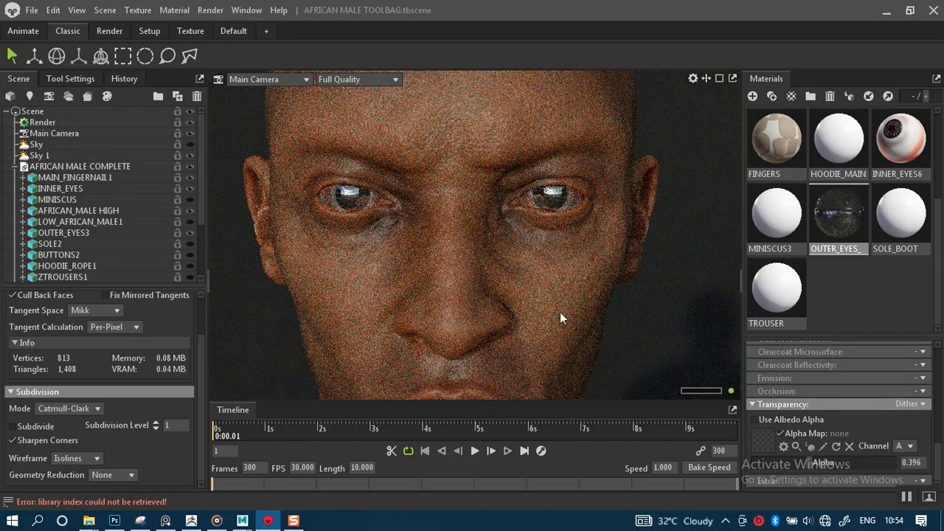
scroll(565, 345, down, 5)
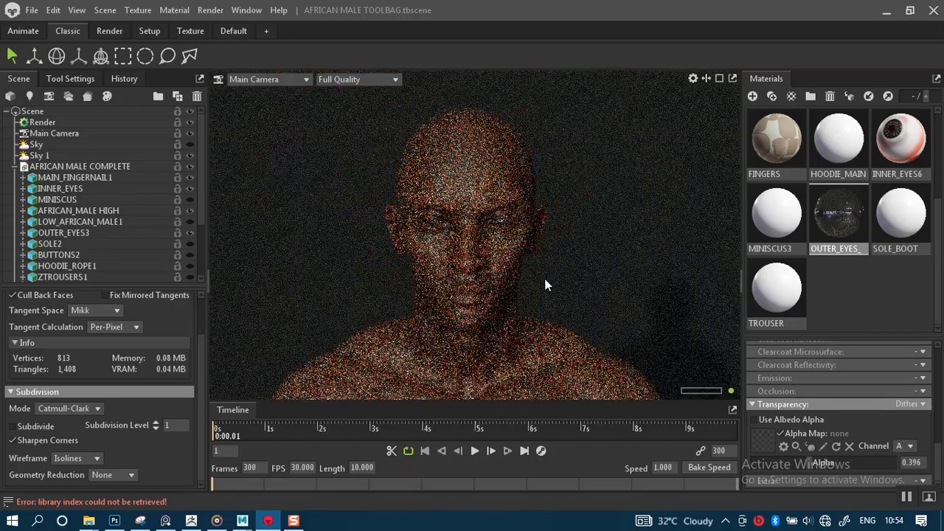
scroll(574, 336, up, 5)
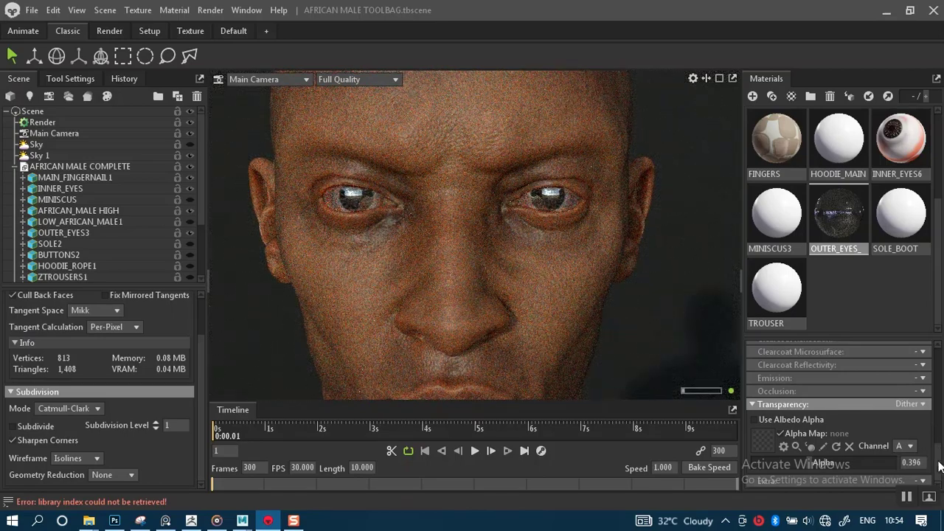
Lower the OUTER_EYES_ material's alpha to 0.163 and check the eyes at different distances.
click(754, 419)
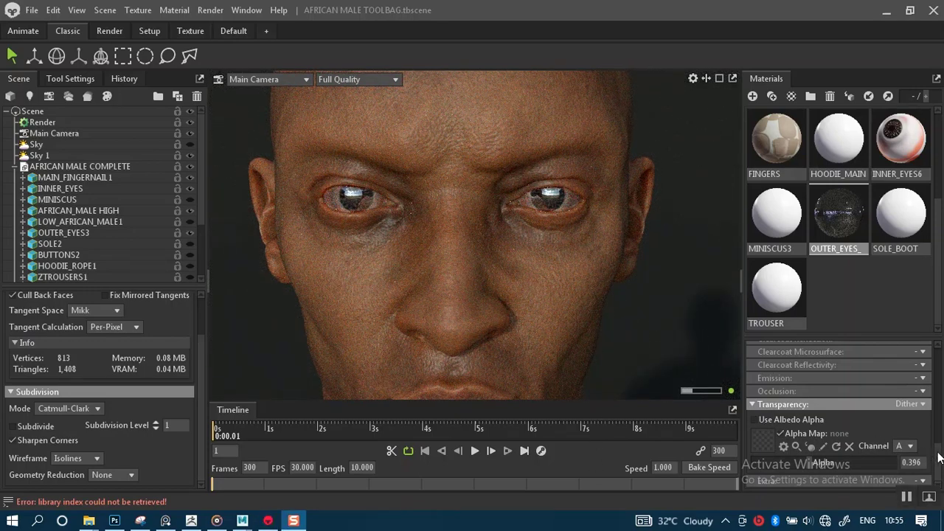
drag(811, 462, 769, 466)
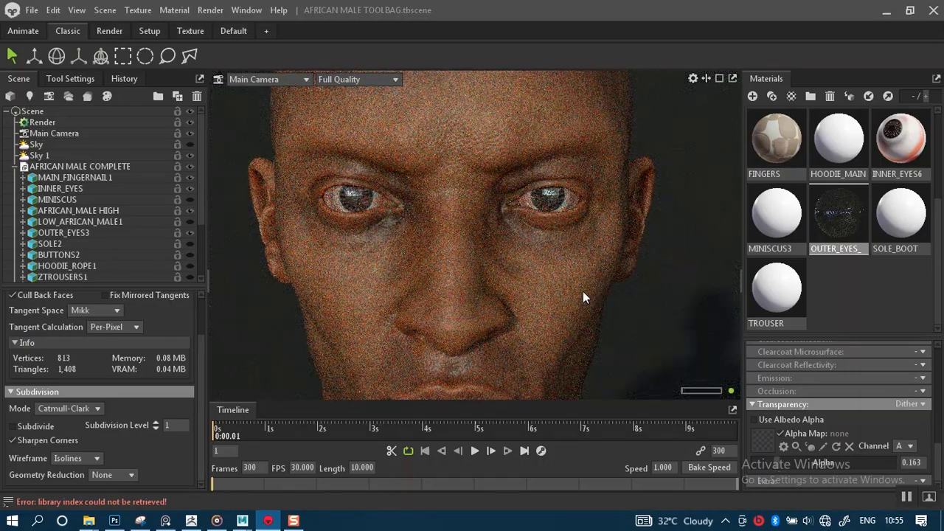
scroll(579, 282, down, 5)
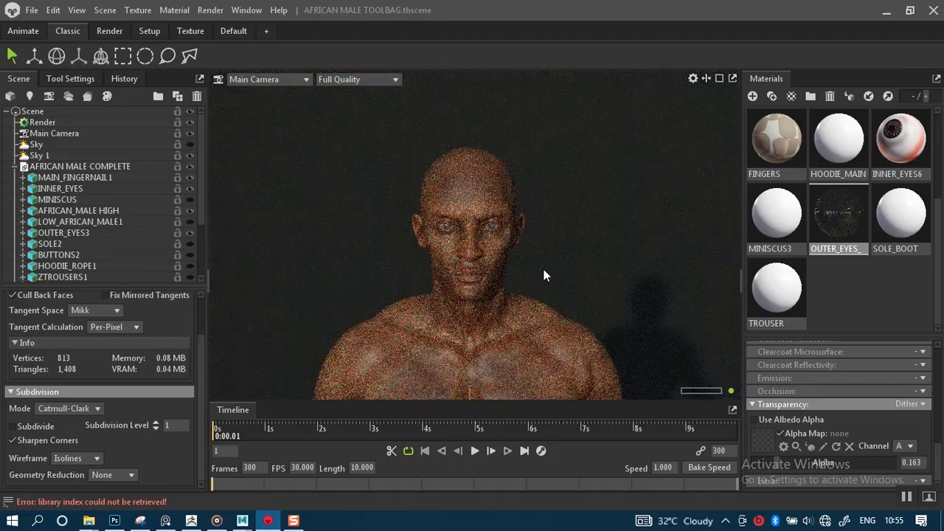
scroll(537, 277, up, 5)
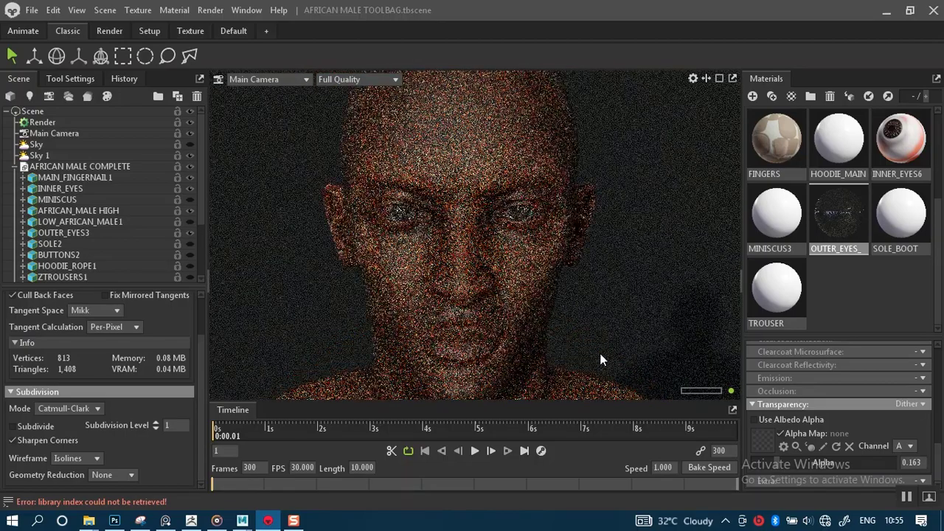
scroll(633, 354, up, 3)
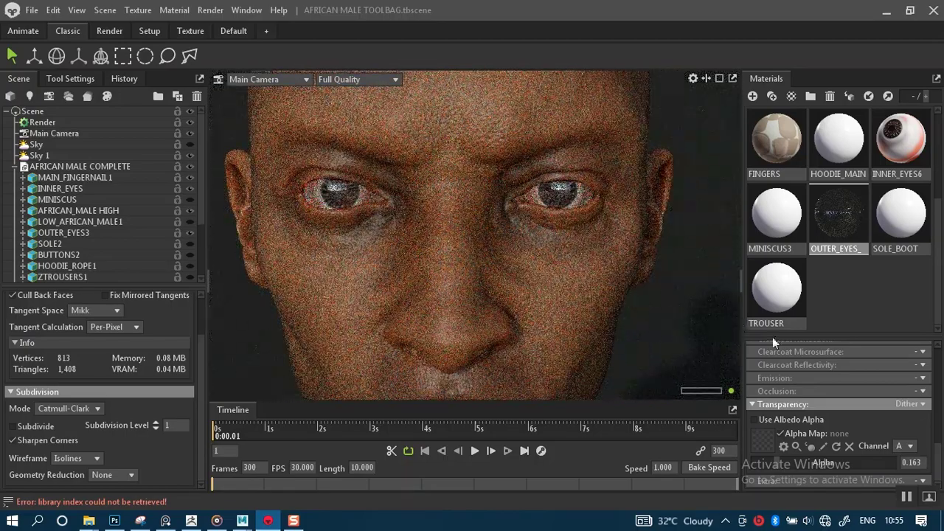
Try a metalness of 0.0 on the OUTER_EYES_ material, returning it to 1.0.
drag(942, 455, 922, 420)
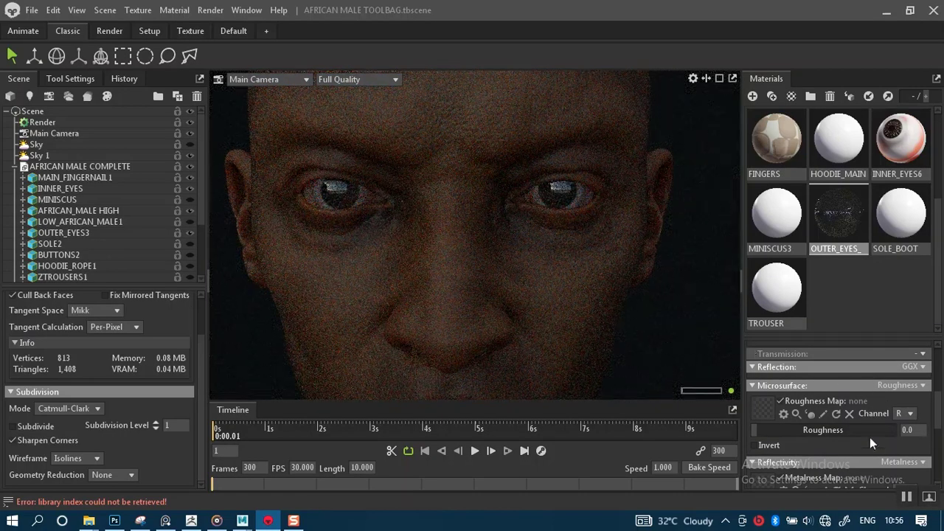
scroll(770, 398, down, 2)
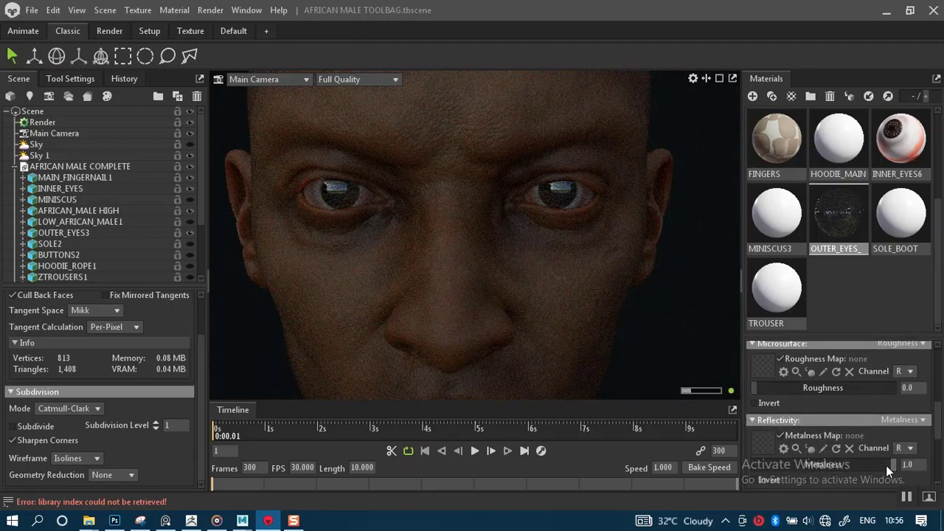
drag(887, 464, 747, 473)
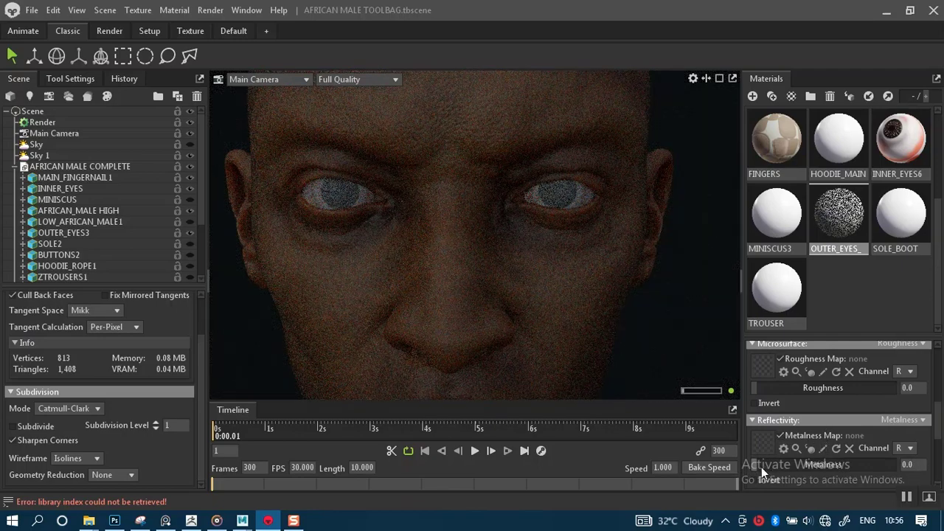
drag(763, 467, 882, 466)
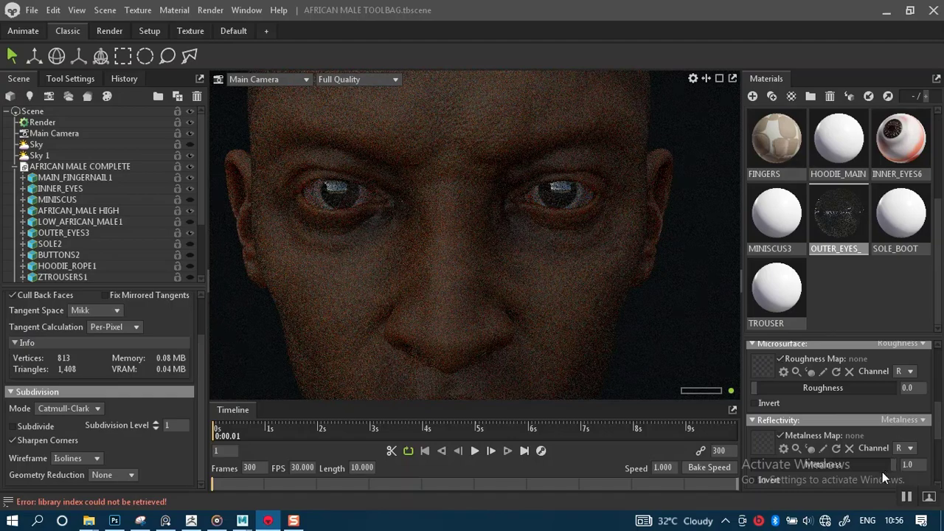
Set the OUTER_EYES_ material's roughness to 0.099 and inspect the reflections on the eyes up close.
mouse_move(756, 389)
mouse_down()
mouse_move(776, 392)
mouse_move(767, 397)
mouse_up()
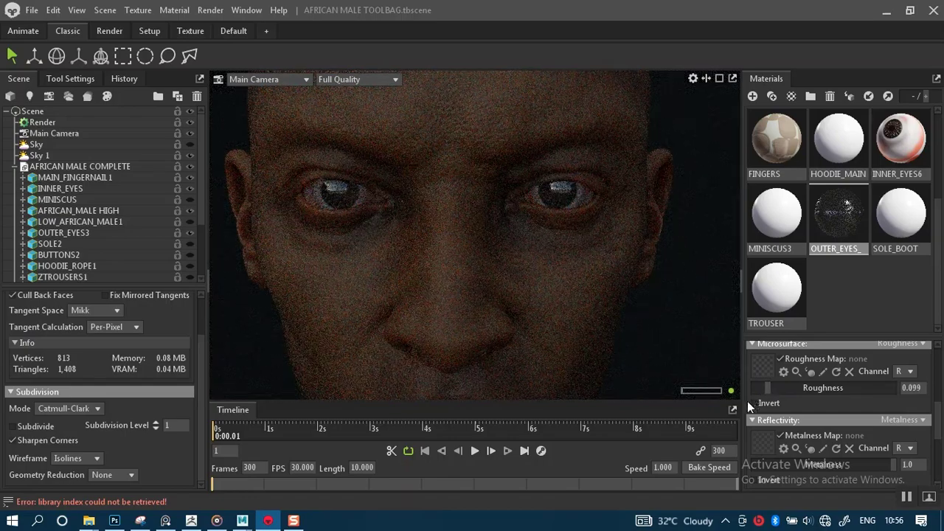
drag(940, 413, 940, 368)
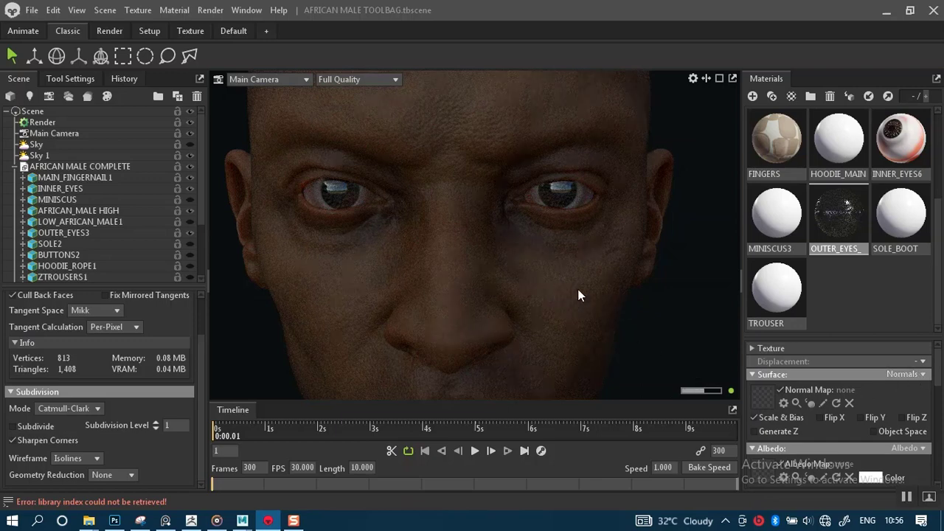
scroll(548, 288, up, 8)
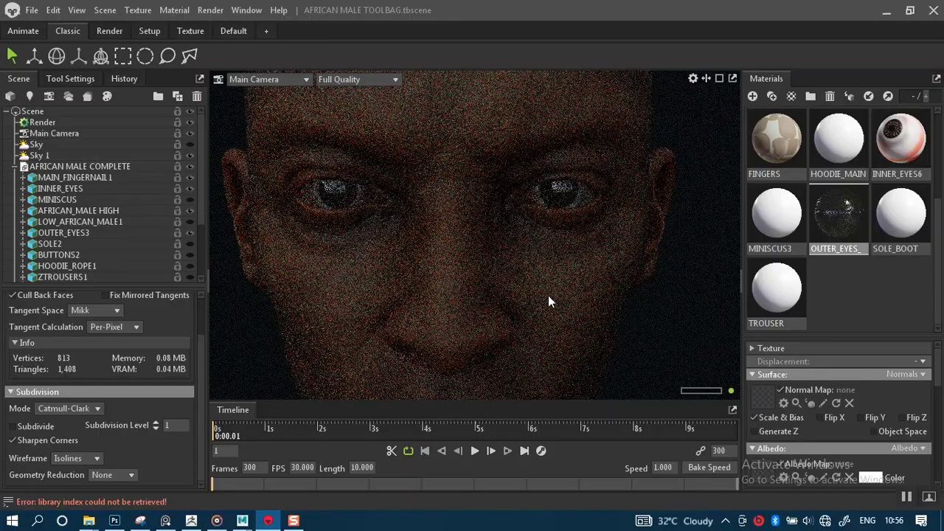
scroll(548, 292, down, 5)
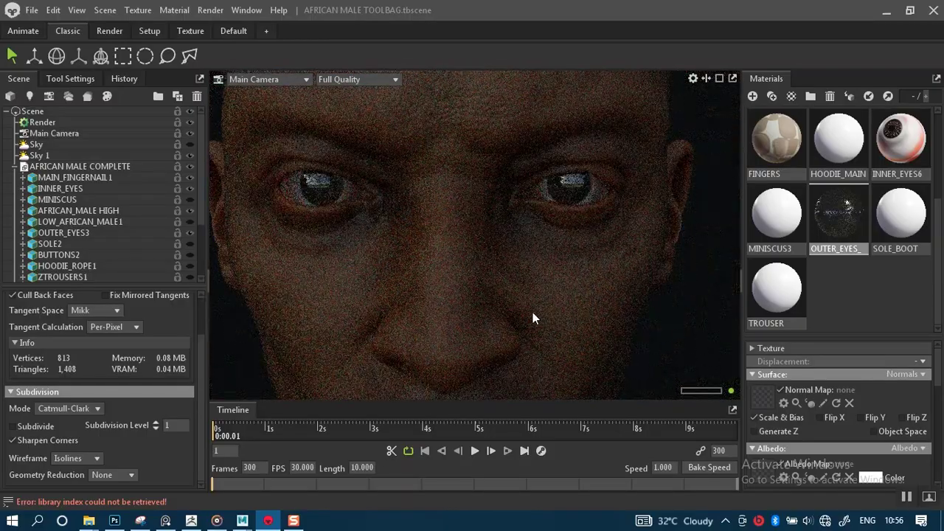
scroll(537, 312, up, 2)
scroll(527, 311, up, 1)
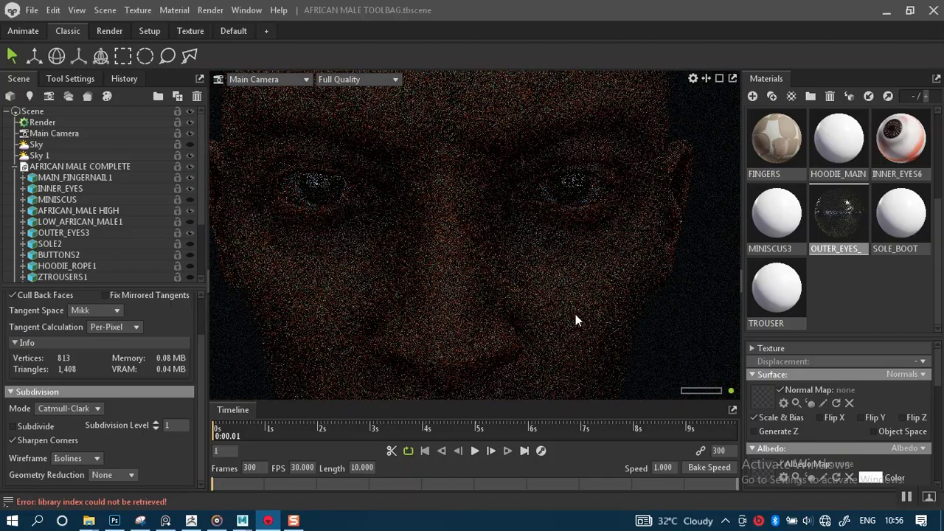
scroll(569, 309, down, 1)
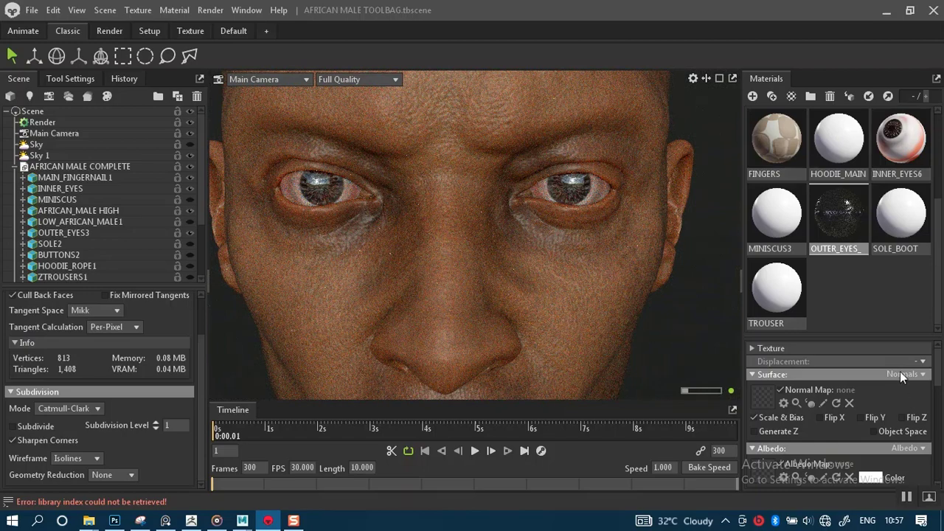
Set the INNER_EYES6 material's roughness to 0.0 and check the eyes from farther away.
click(901, 141)
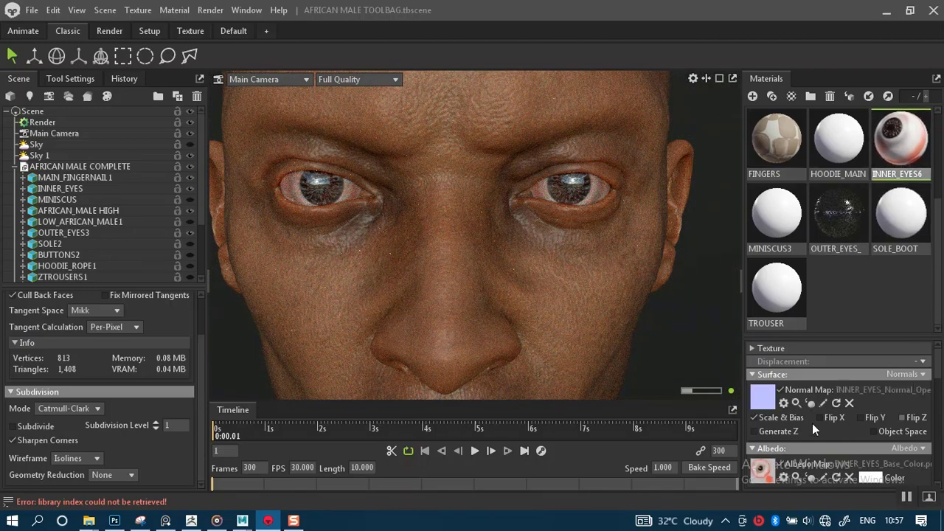
drag(940, 385, 939, 409)
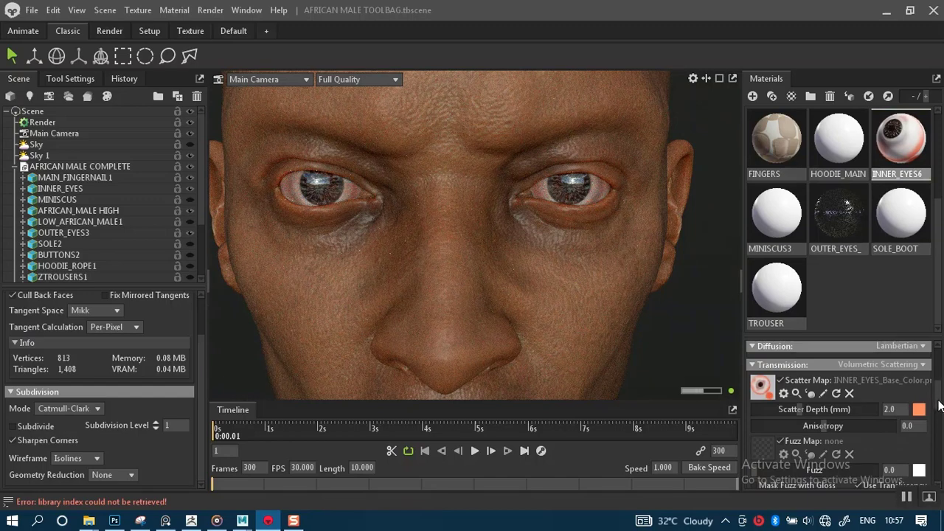
scroll(939, 430, down, 3)
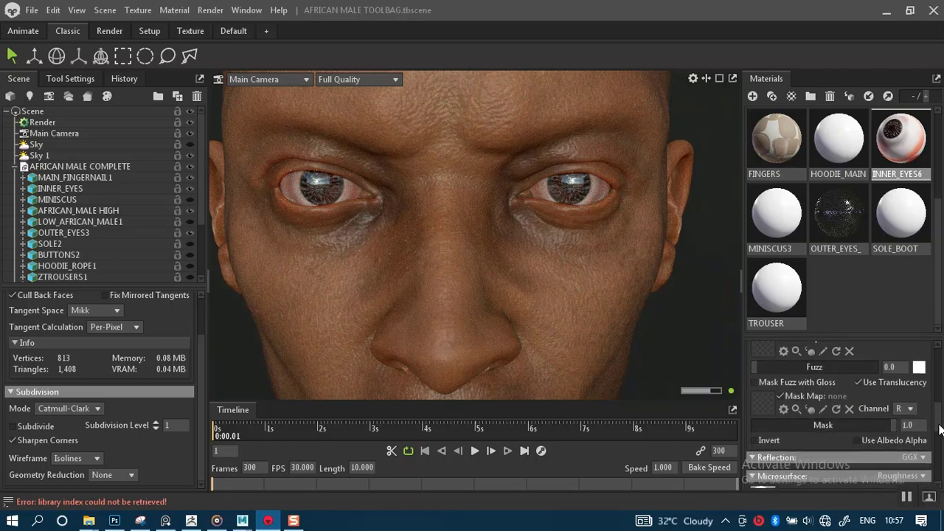
scroll(939, 435, down, 3)
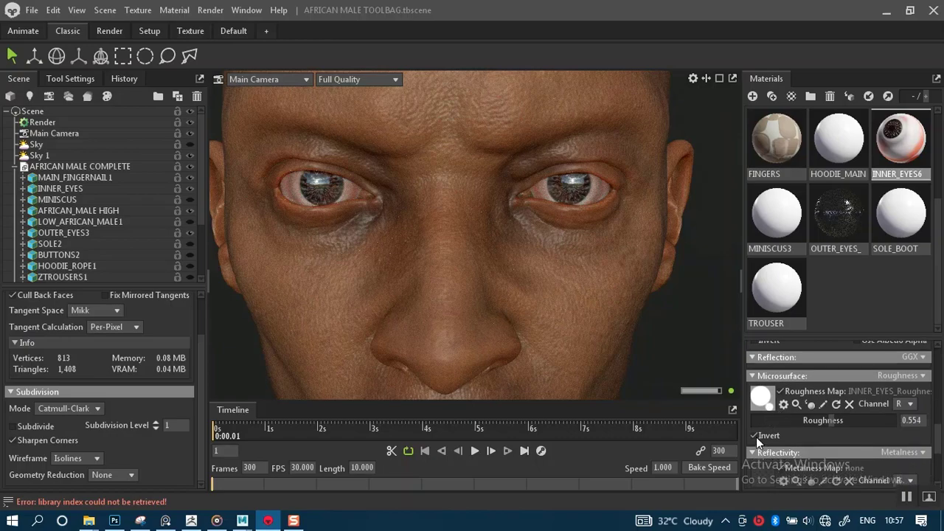
drag(820, 419, 742, 418)
drag(810, 419, 727, 419)
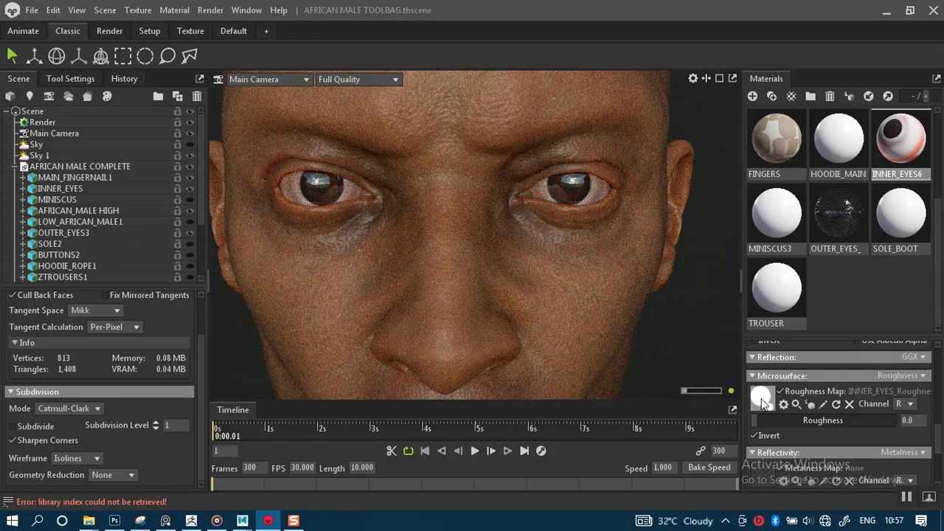
scroll(561, 278, down, 5)
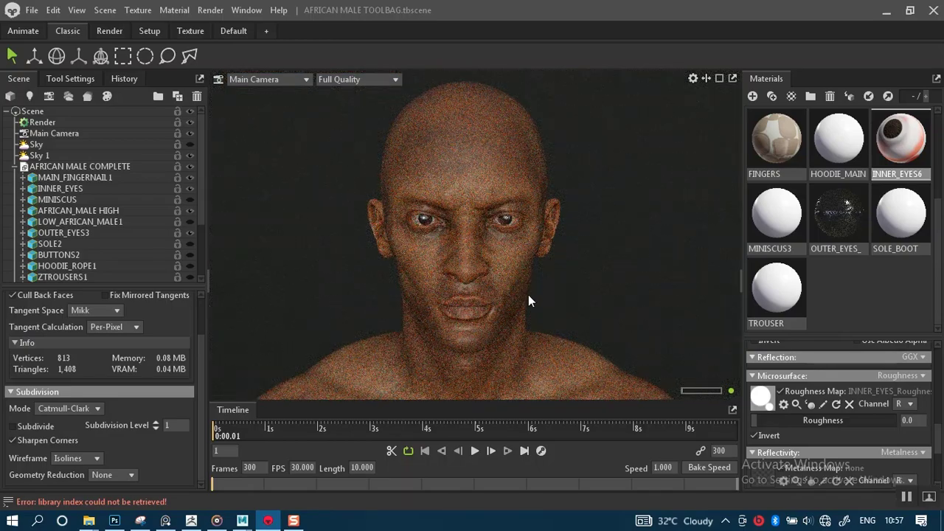
scroll(529, 295, down, 2)
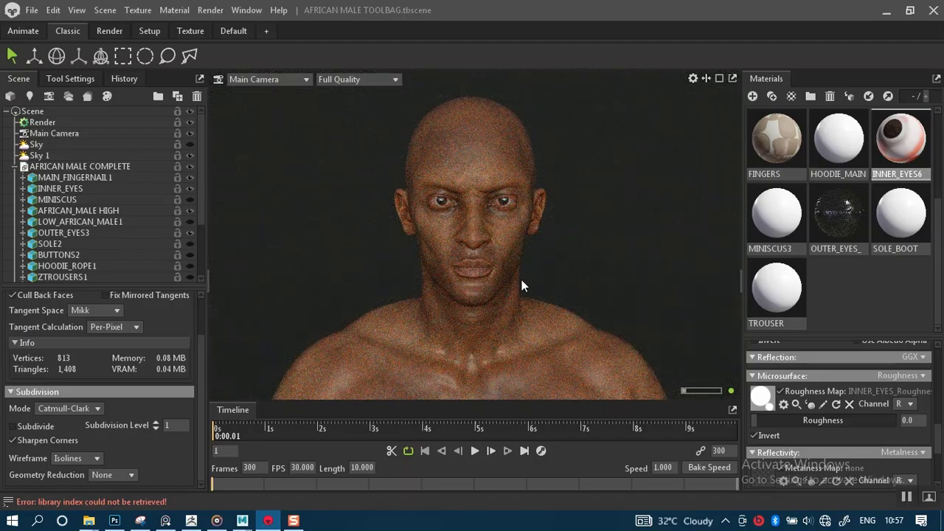
scroll(514, 268, up, 1)
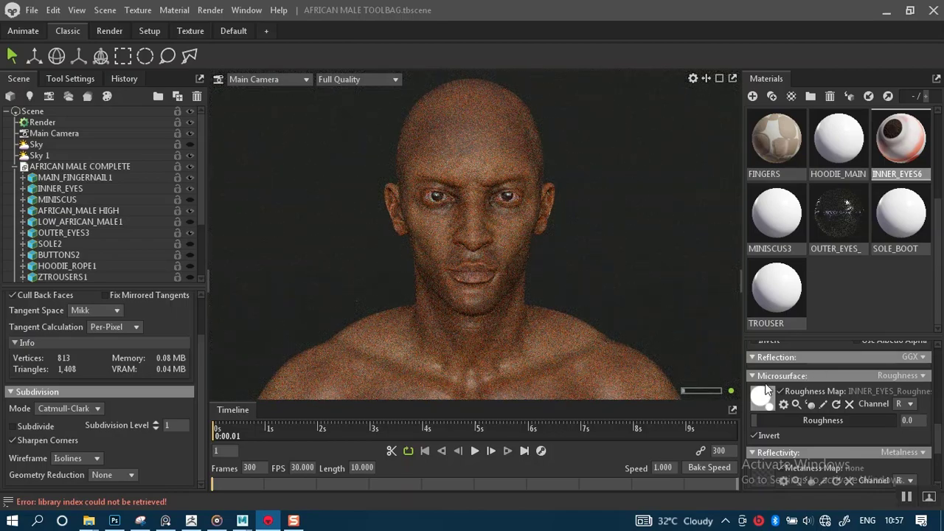
scroll(653, 333, down, 1)
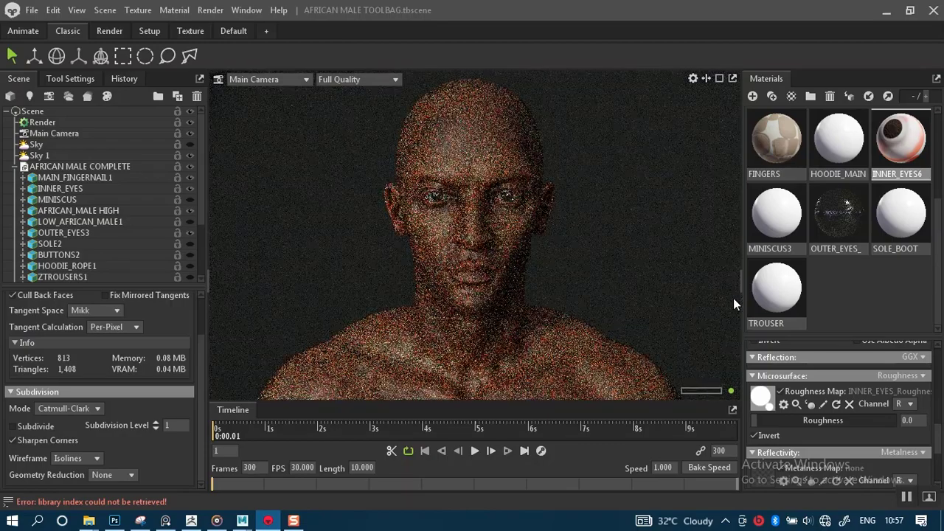
scroll(804, 399, down, 3)
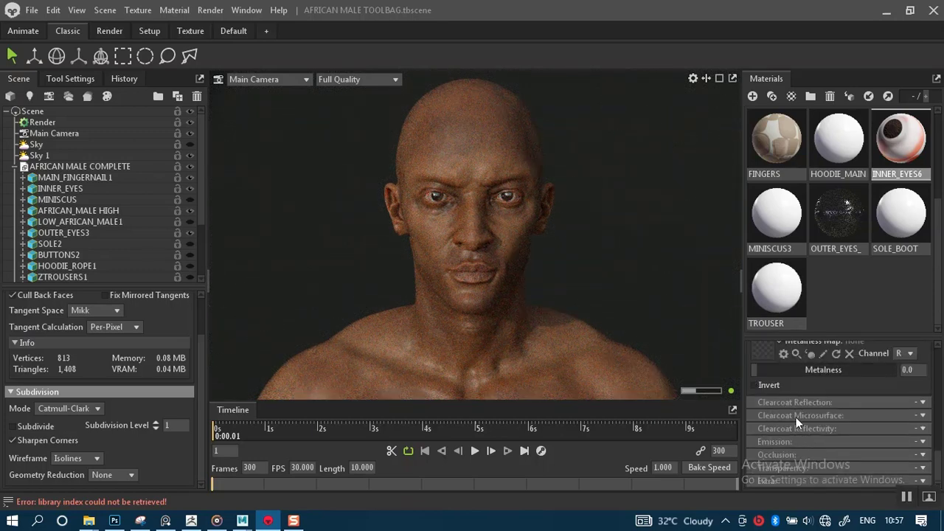
Enable Emissive emission on the OUTER_EYES_ material and raise its intensity to 10.0.
click(850, 217)
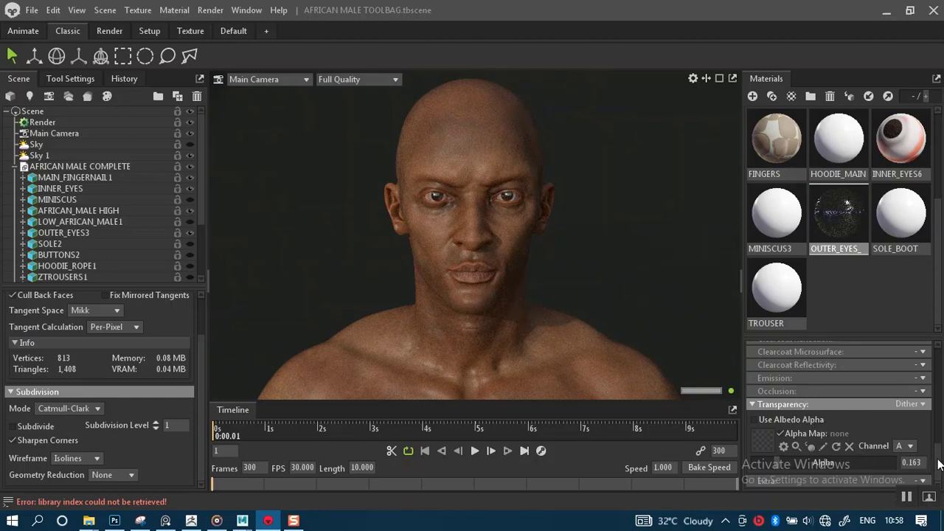
scroll(939, 463, up, 2)
scroll(939, 466, down, 2)
right_drag(490, 240, 509, 294)
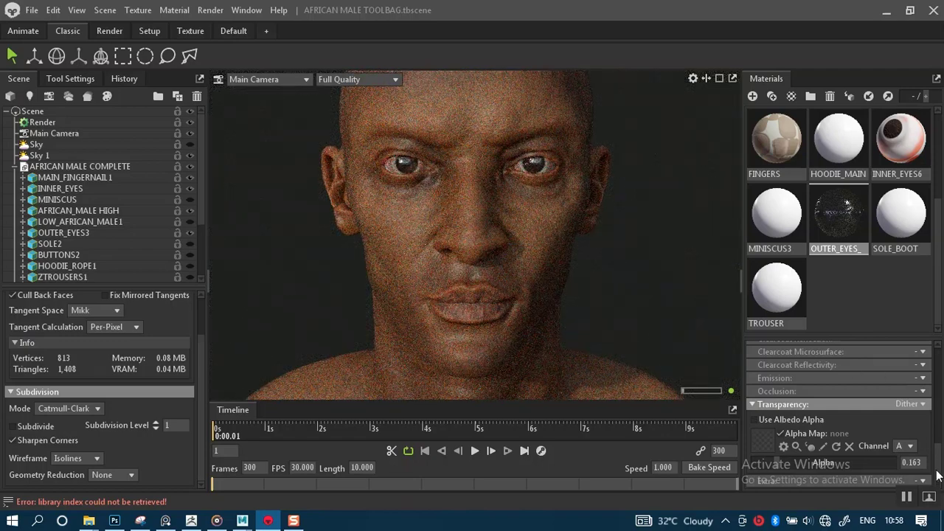
scroll(940, 460, up, 3)
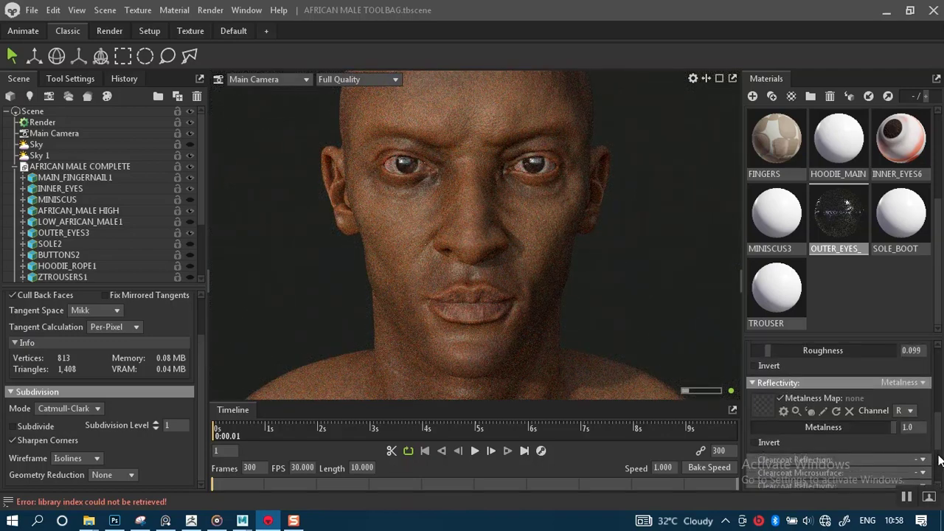
scroll(940, 460, down, 3)
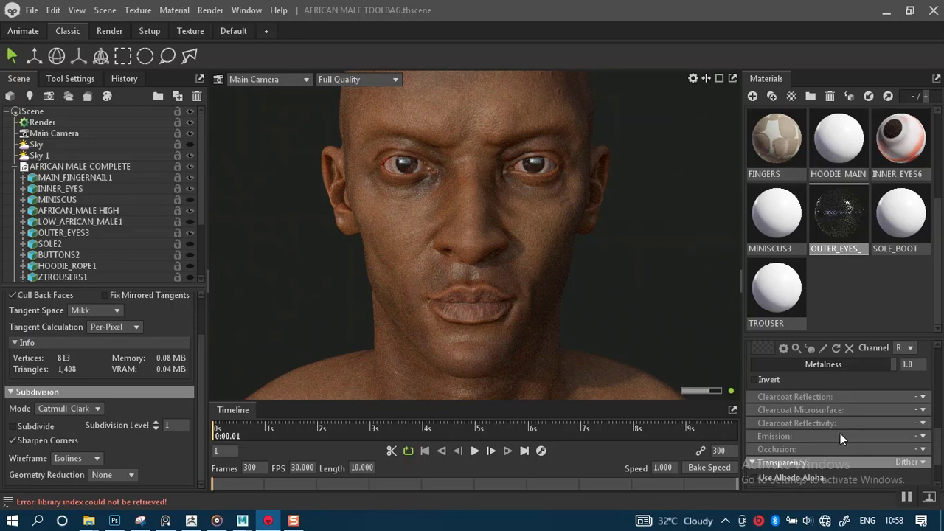
click(922, 438)
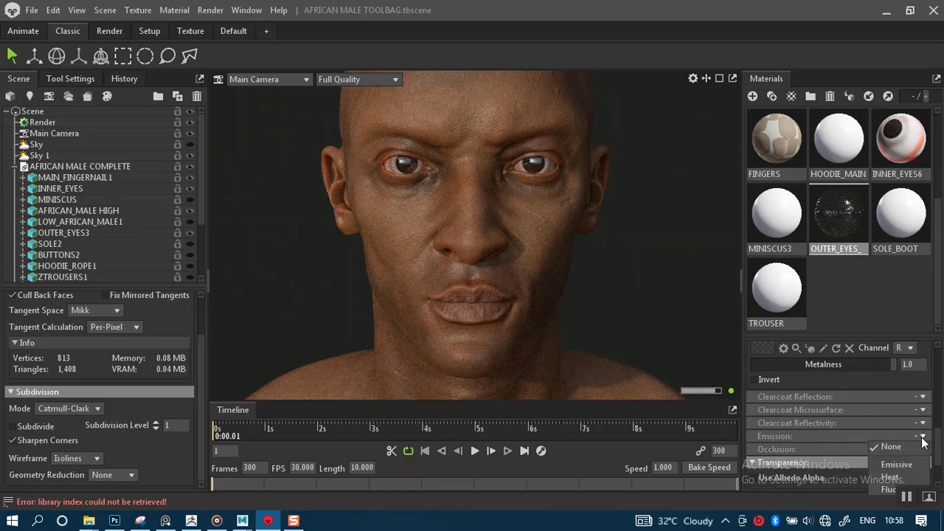
click(898, 465)
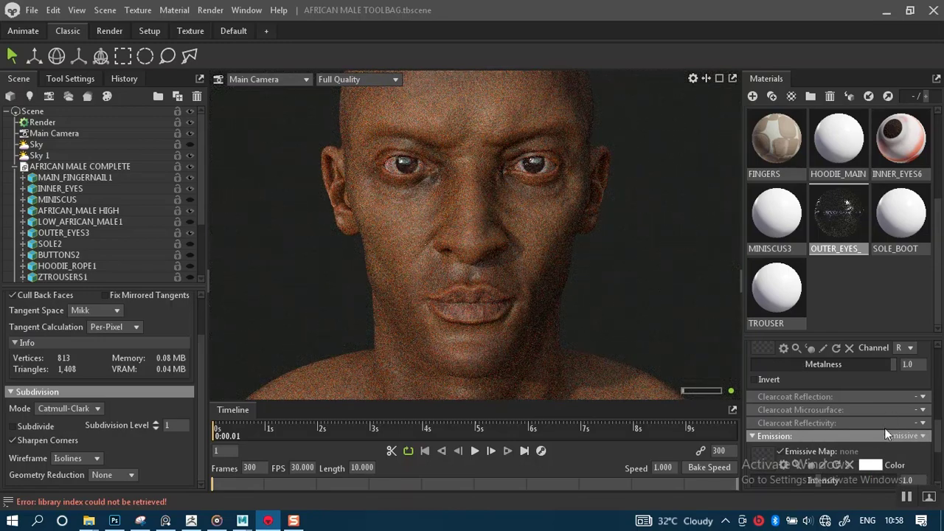
drag(935, 435, 936, 458)
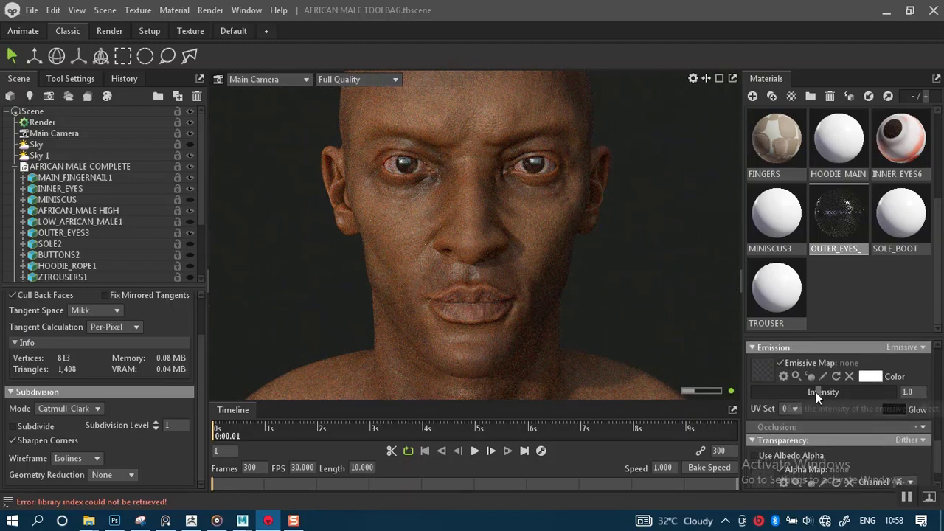
drag(819, 391, 887, 393)
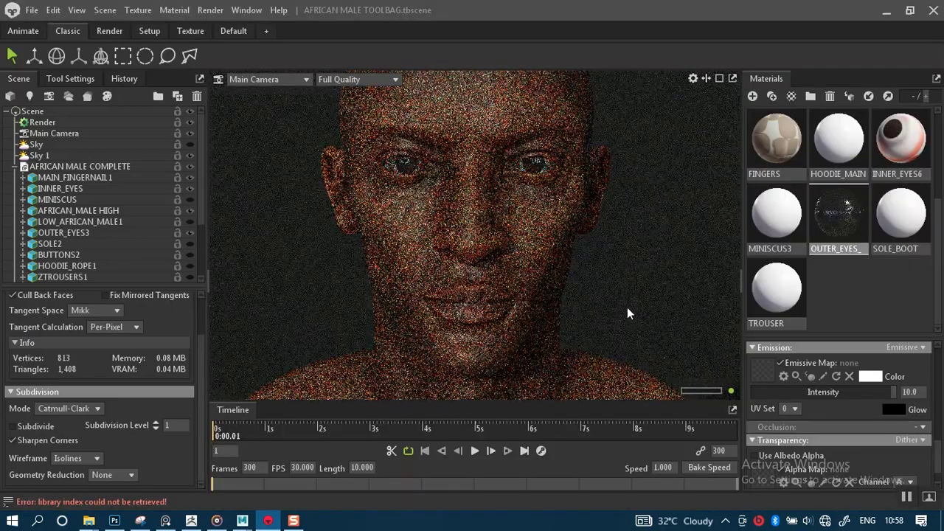
Hide Sky 1 and add a spot light aimed at the character.
scroll(538, 211, down, 5)
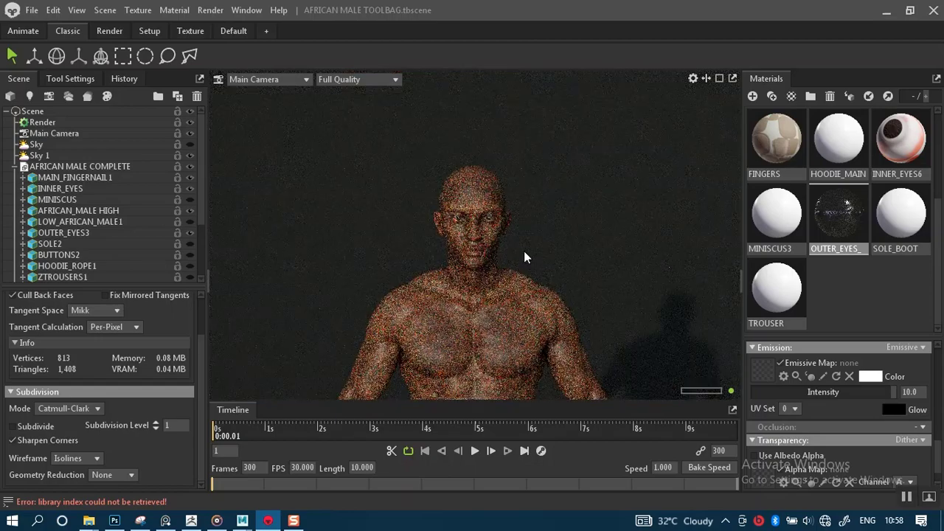
click(191, 156)
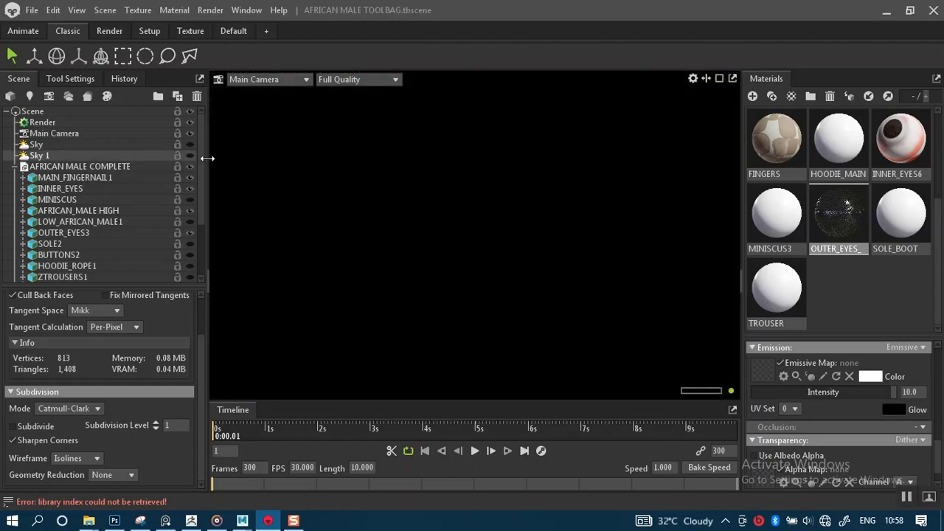
click(31, 96)
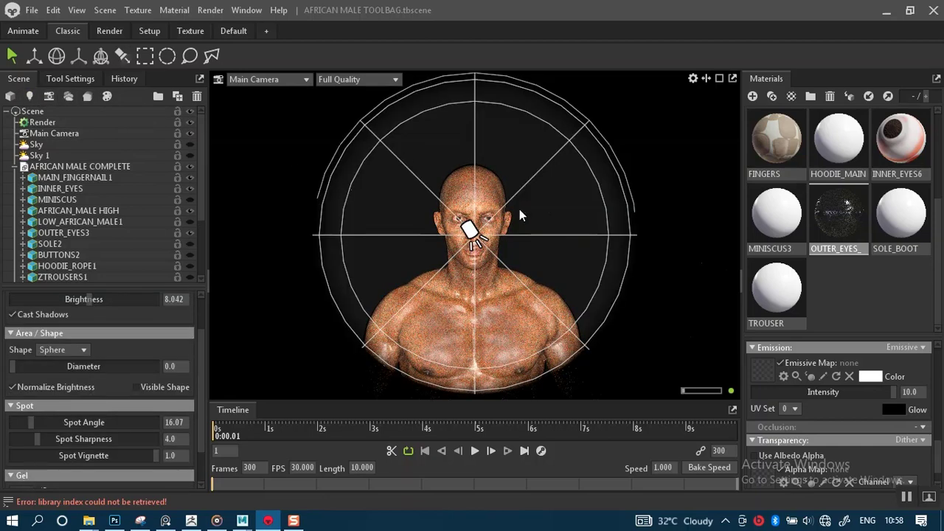
Move the spot light sideways to the character's right and inspect the lit eyes up close.
scroll(539, 271, down, 3)
drag(480, 228, 516, 259)
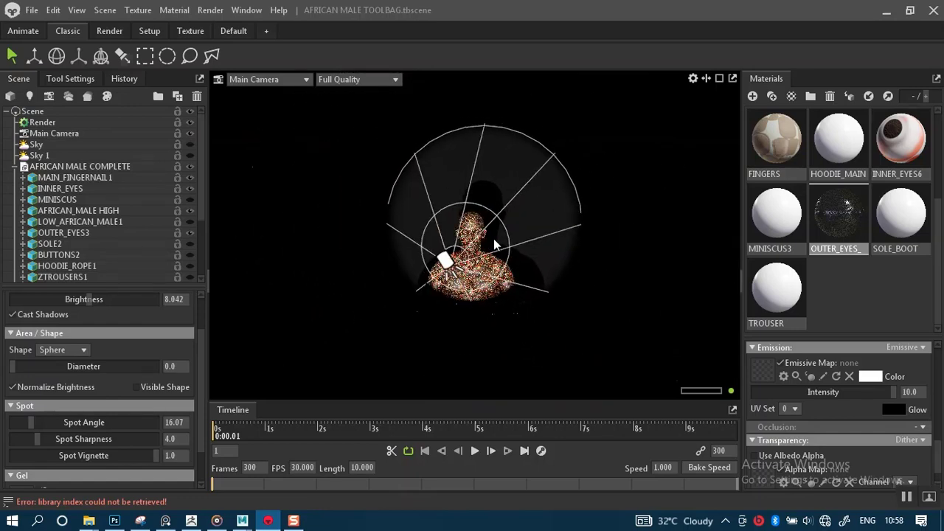
key(w)
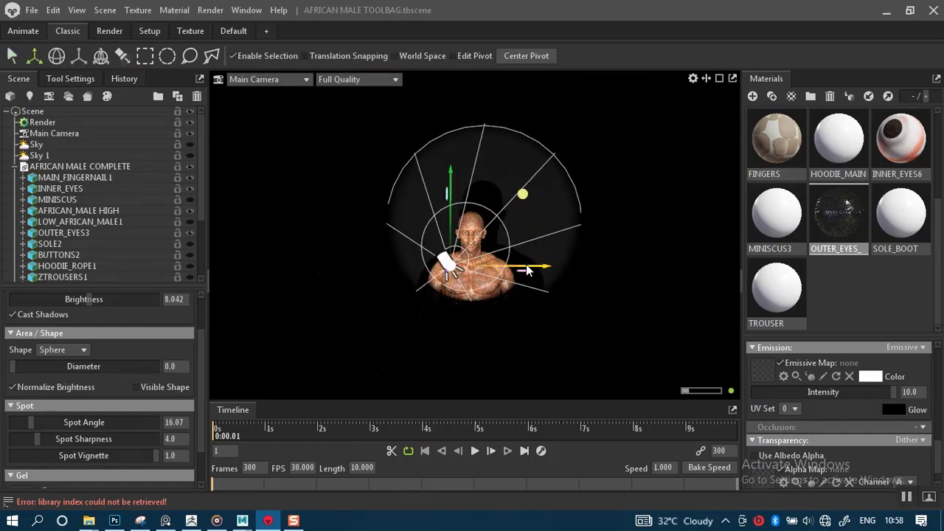
drag(534, 269, 516, 271)
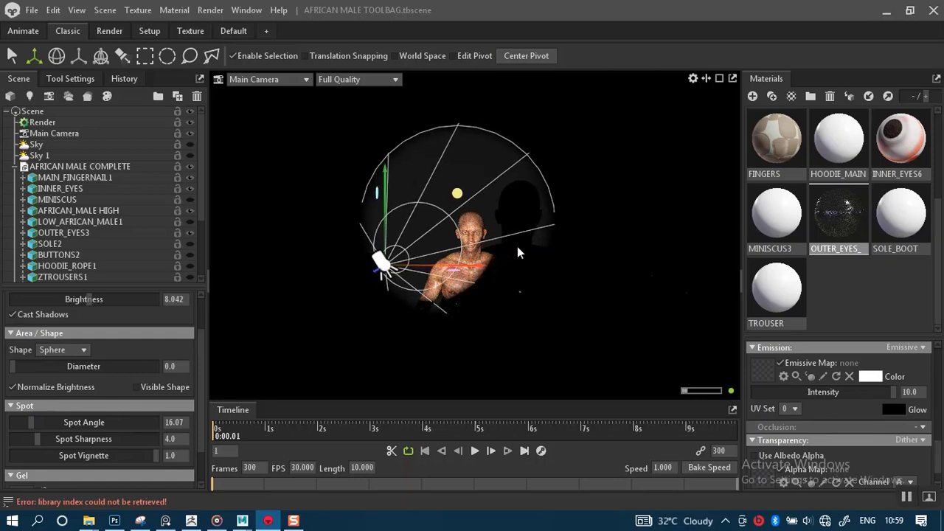
scroll(517, 257, up, 5)
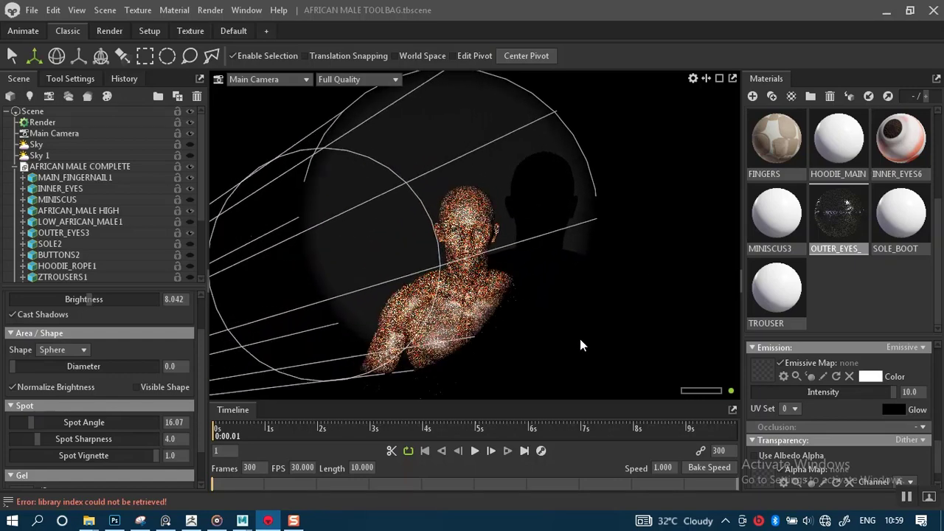
scroll(539, 308, up, 10)
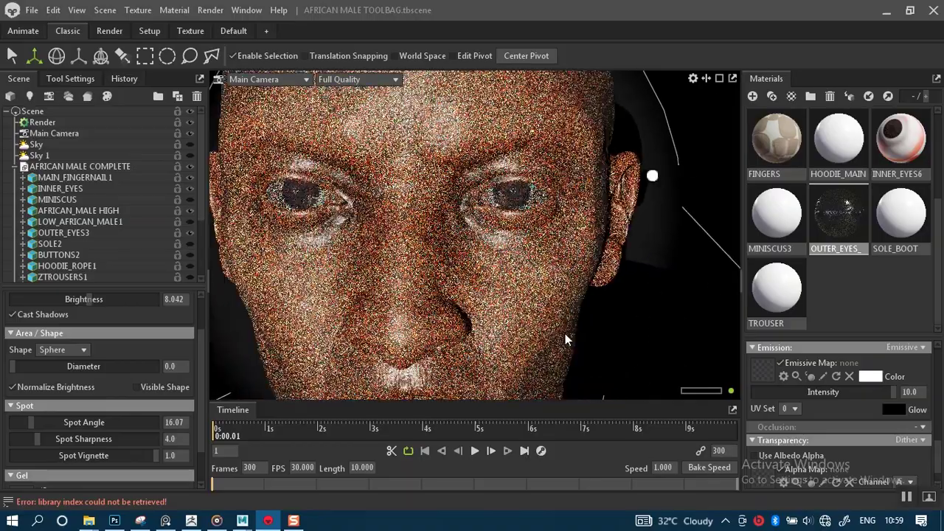
scroll(546, 289, down, 5)
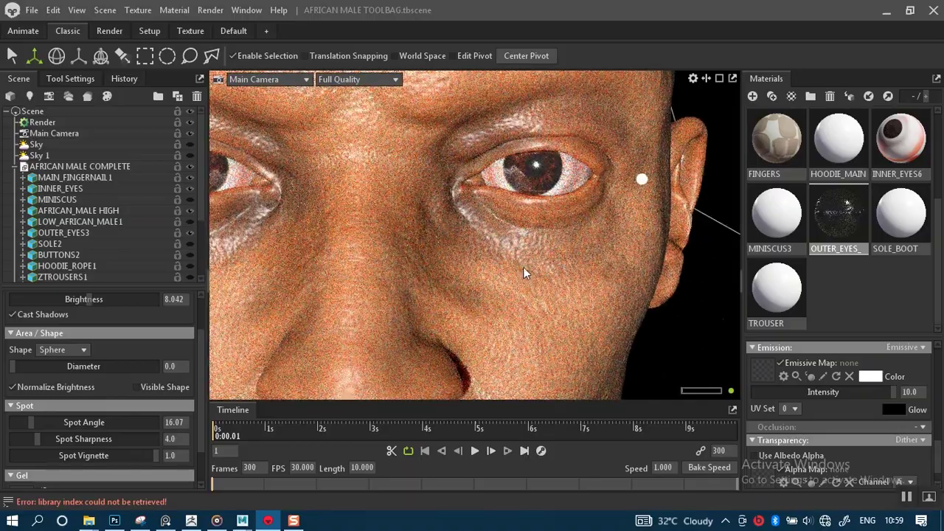
scroll(524, 258, down, 3)
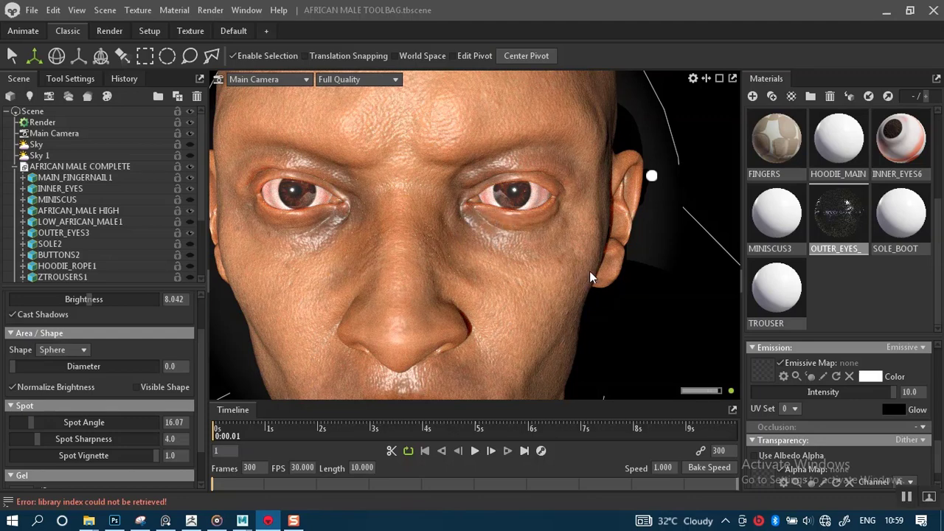
Review the OUTER_EYES_ material, the Main Camera's lens properties and the scene's ray tracing and denoise render settings.
drag(940, 461, 941, 366)
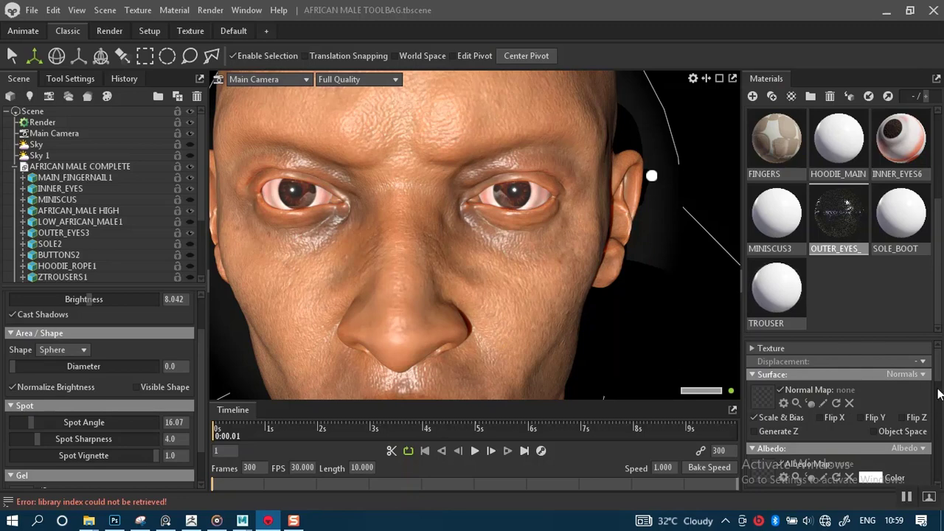
click(44, 135)
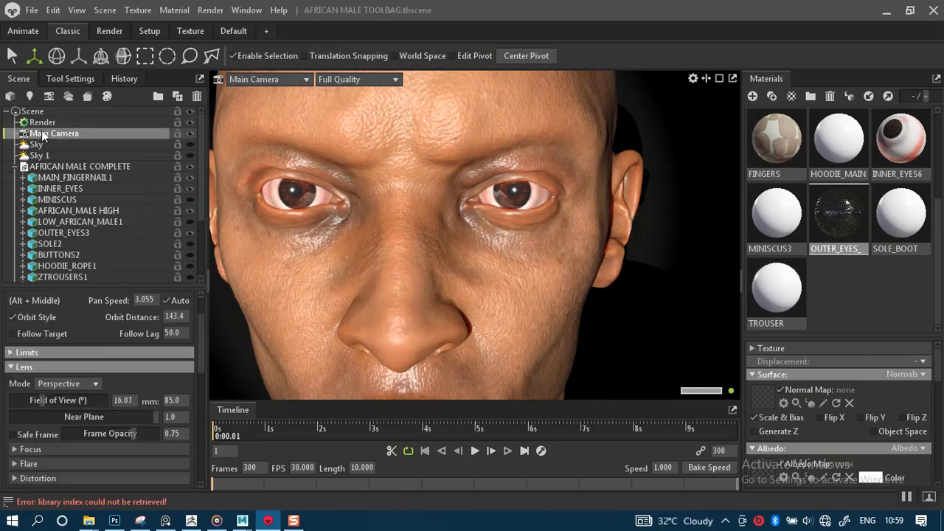
click(42, 123)
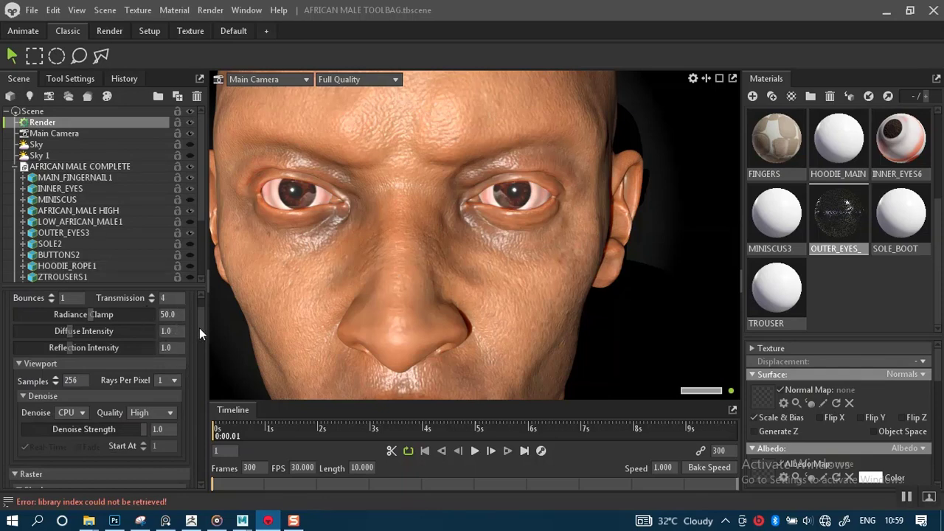
drag(200, 328, 200, 317)
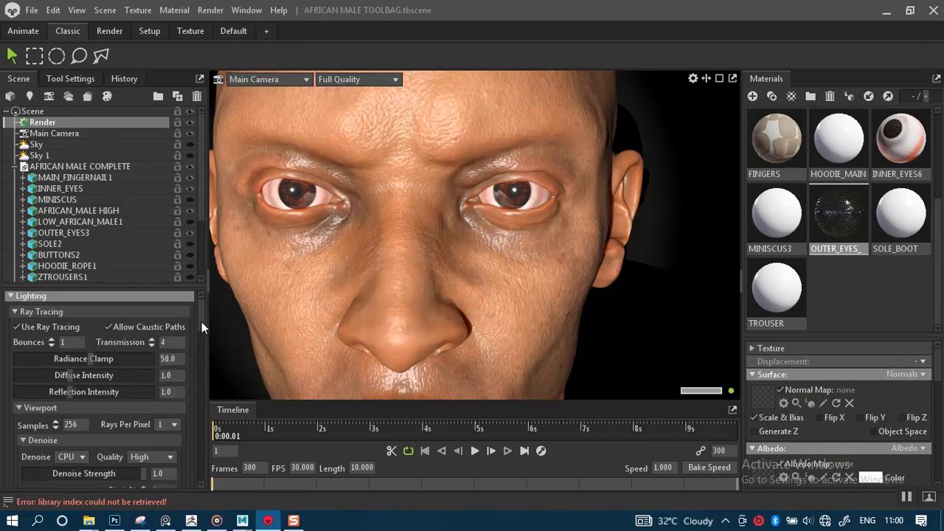
scroll(202, 322, down, 2)
scroll(203, 328, down, 1)
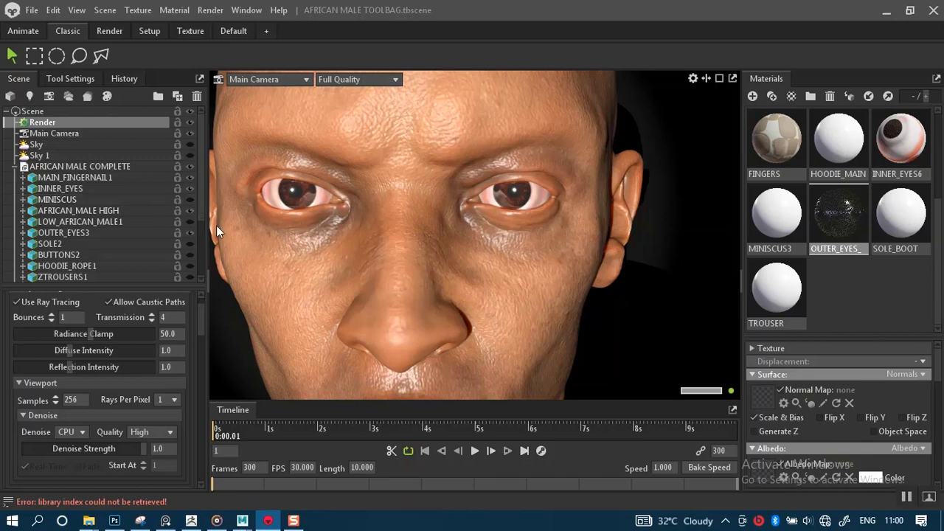
scroll(202, 218, down, 1)
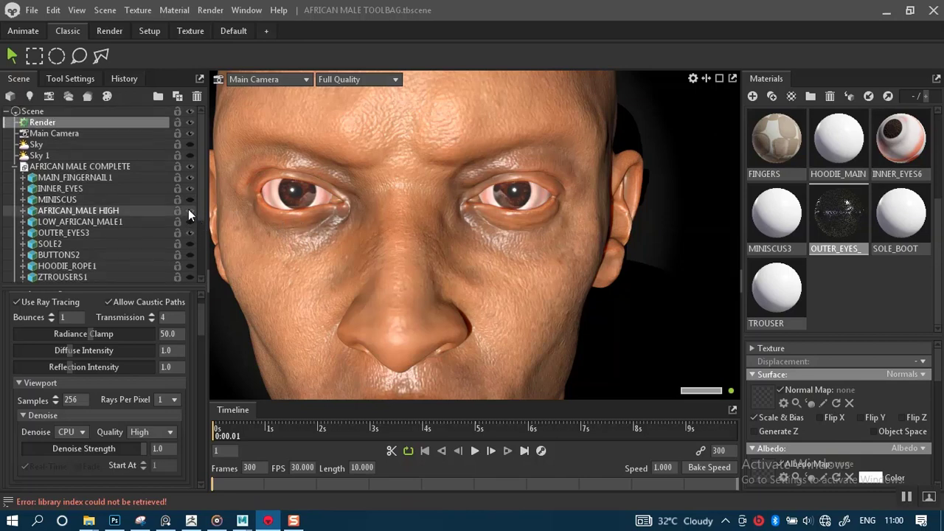
Hide the AFRICAN_MALE HIGH mesh to isolate the eyeballs.
click(190, 212)
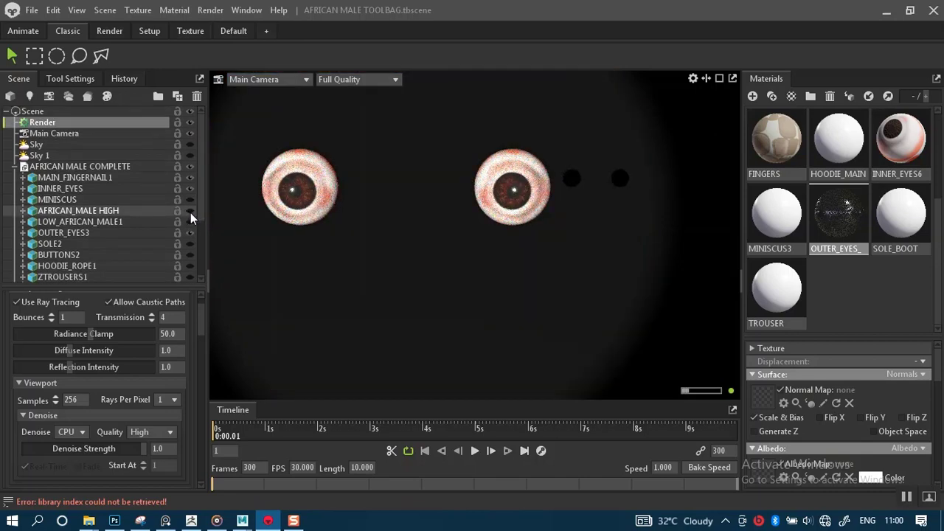
Inspect the isolated eyeballs up close, comparing their reflections with Sky shown and hidden.
scroll(510, 218, up, 5)
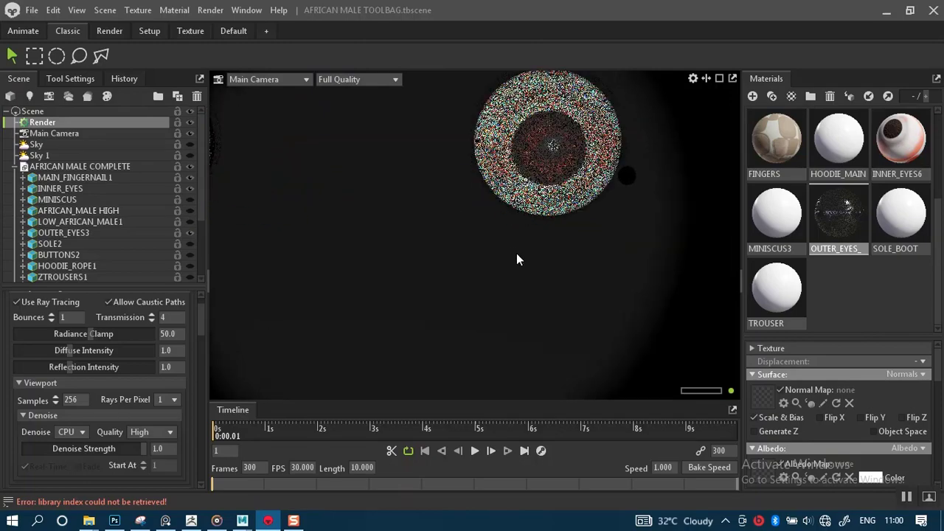
scroll(507, 230, down, 2)
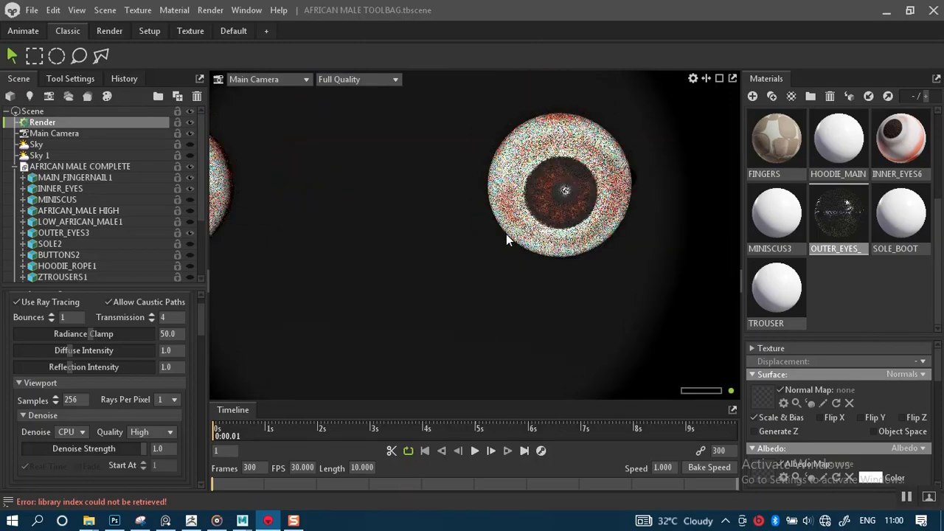
scroll(380, 287, down, 5)
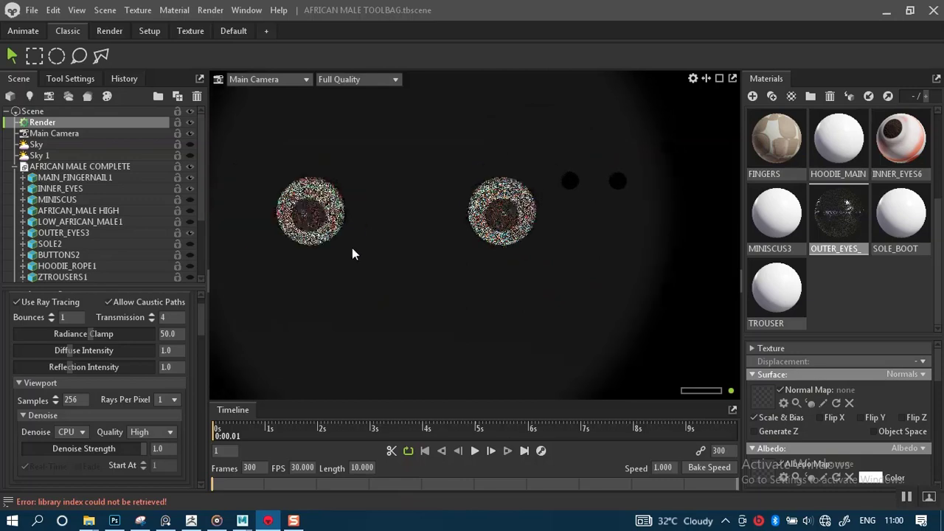
scroll(336, 225, up, 4)
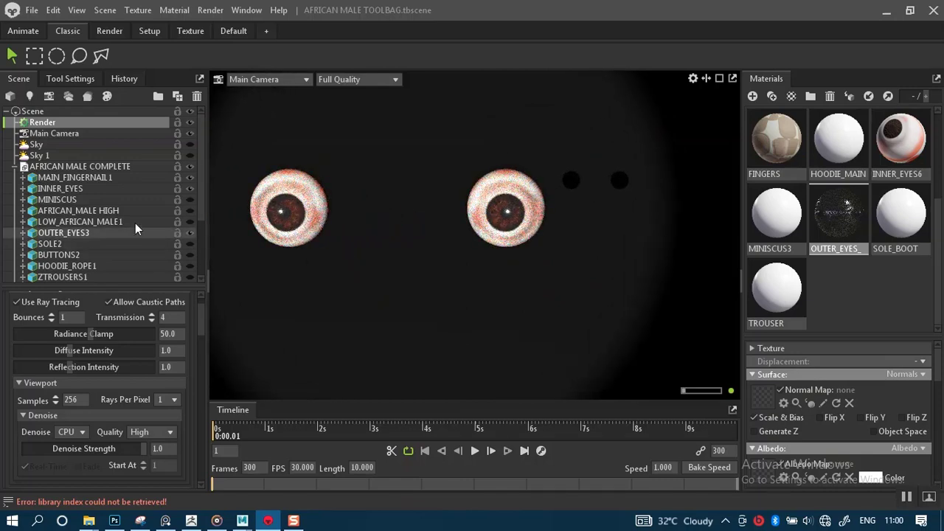
click(25, 156)
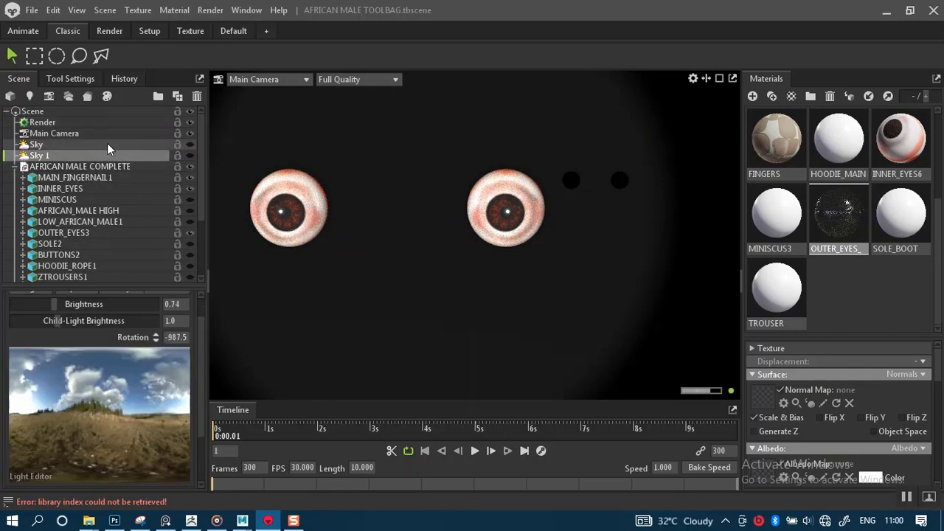
click(189, 145)
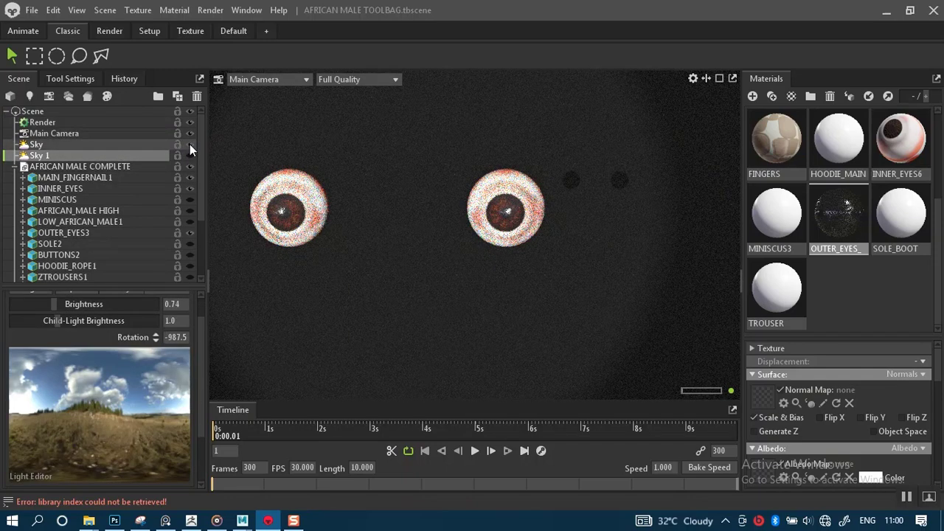
click(189, 143)
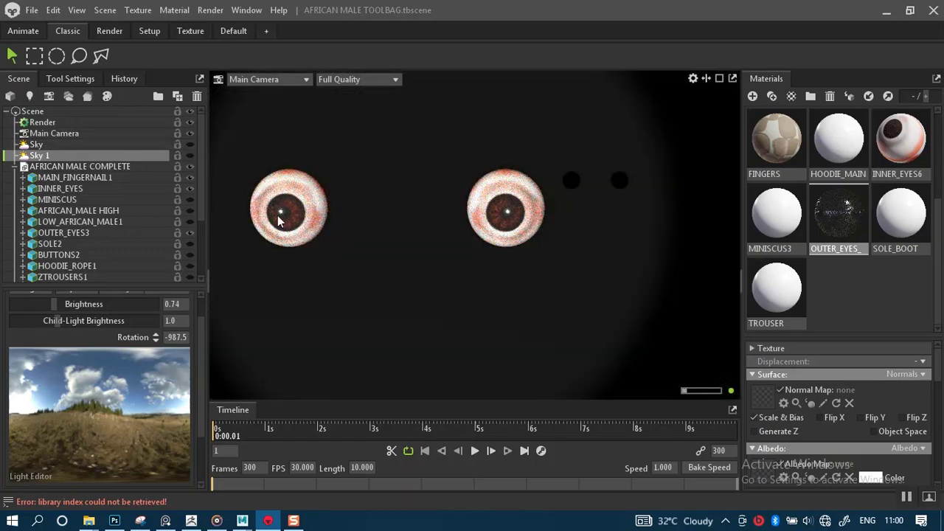
scroll(516, 244, up, 5)
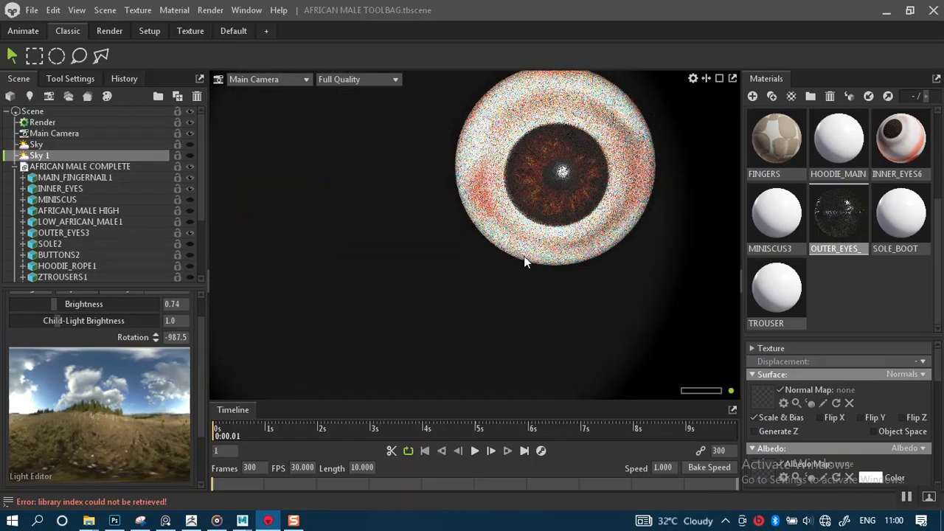
scroll(561, 278, down, 2)
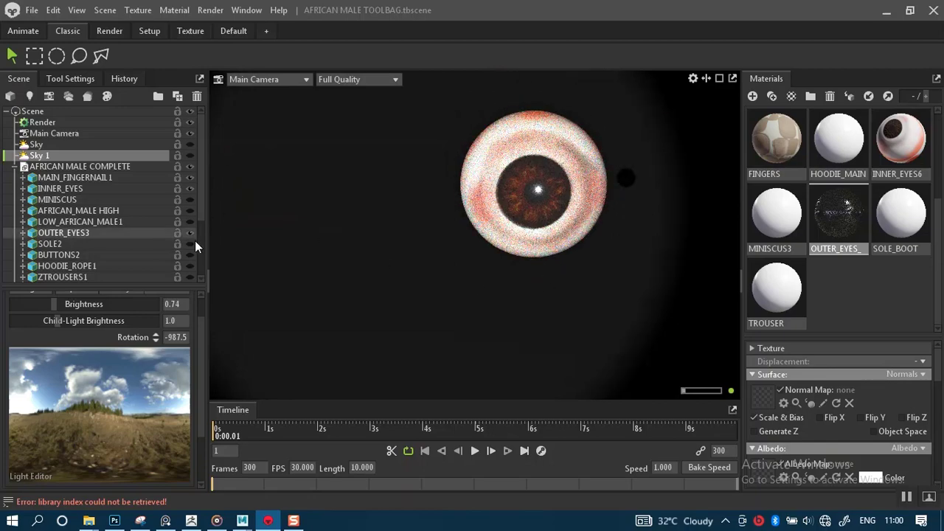
Collapse the AFRICAN MALE COMPLETE group, parent Light 2 under the visible Sky, and set Sky's brightness to 0.0.
drag(201, 217, 203, 257)
scroll(137, 177, up, 1)
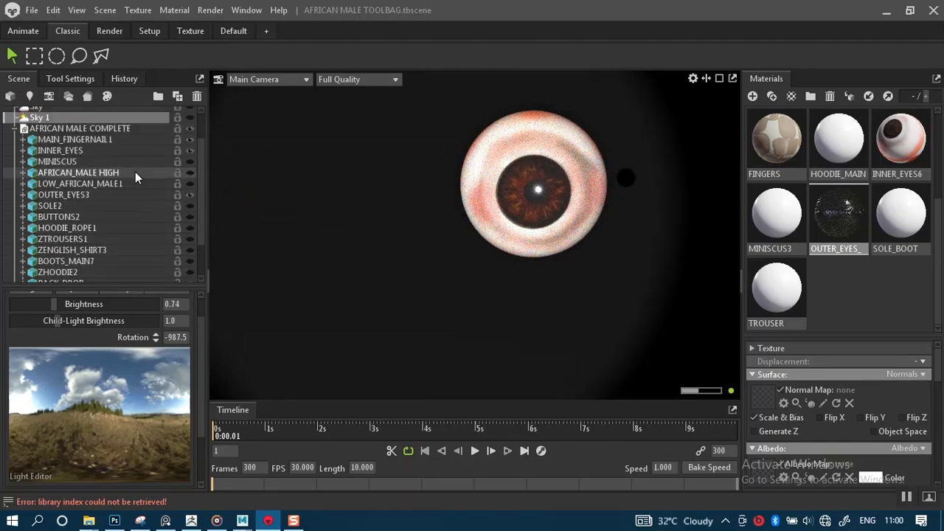
click(15, 129)
click(35, 145)
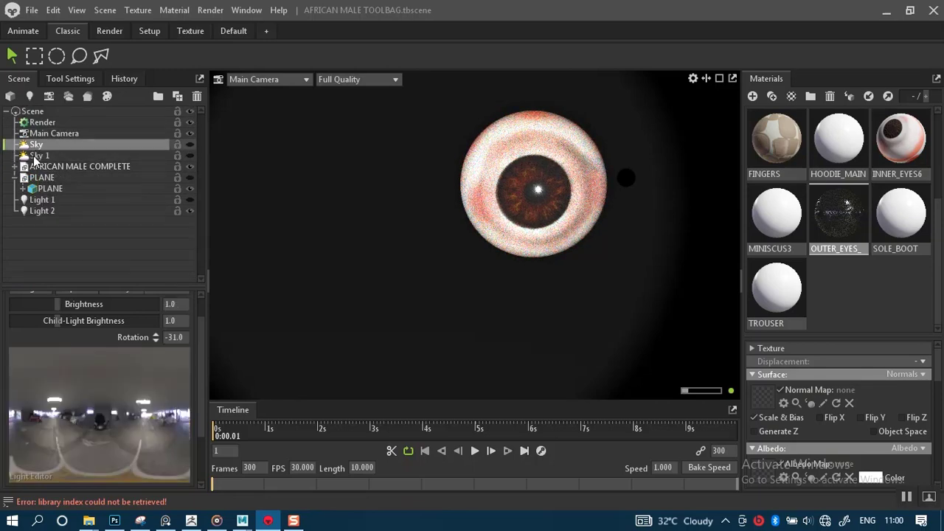
click(40, 211)
drag(25, 212, 37, 147)
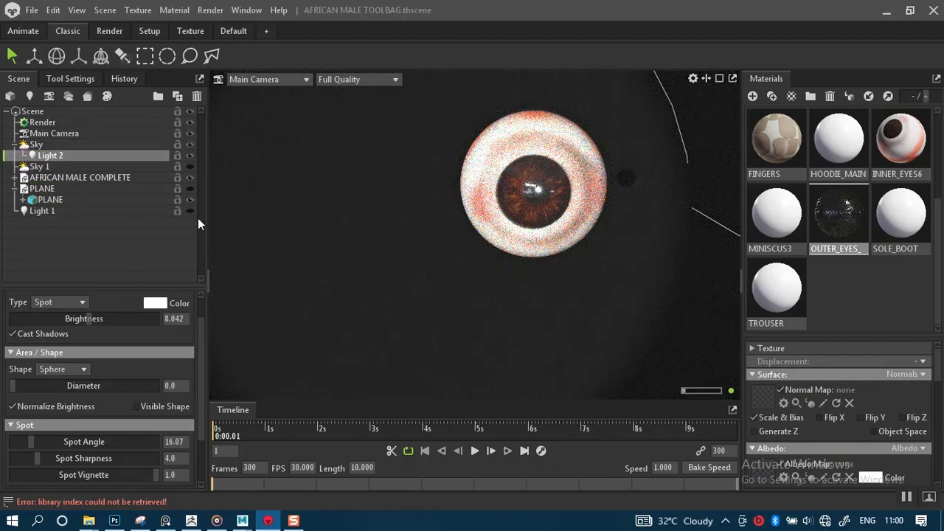
click(37, 145)
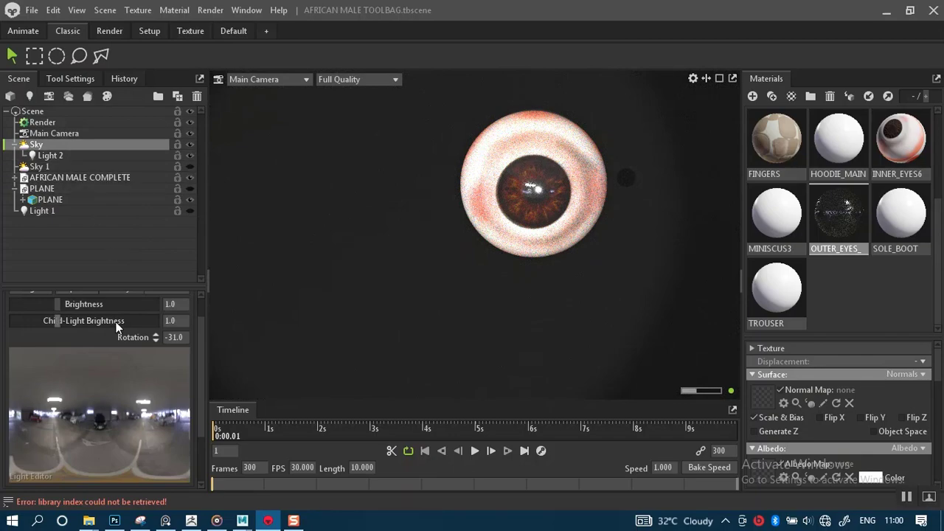
drag(59, 304, 11, 304)
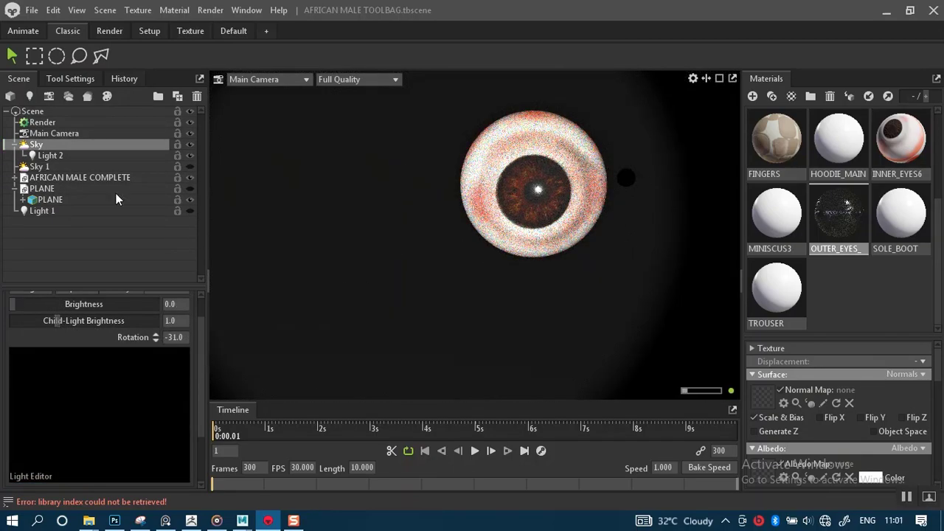
Select Light 2 and rotate the lighting so the spot light strikes the eyeball from the side, checking the highlight up close.
click(77, 156)
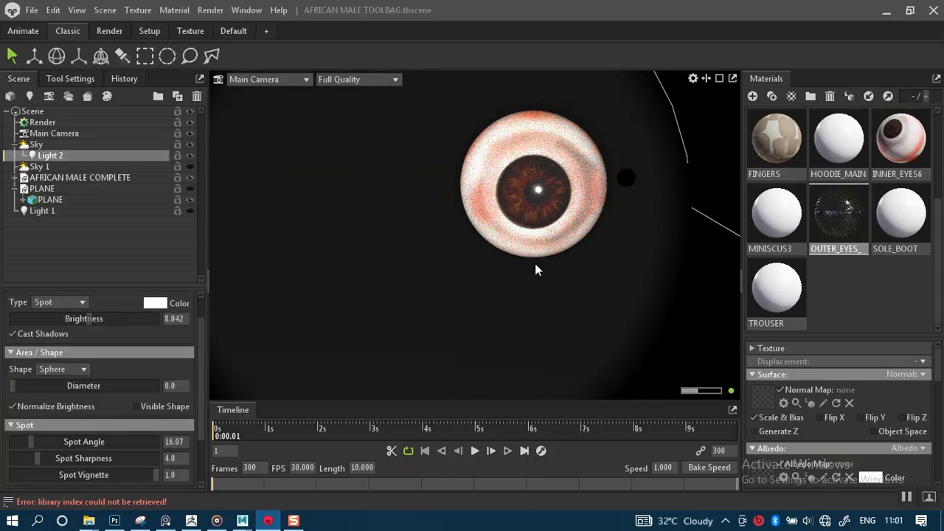
shift+drag(549, 282, 446, 281)
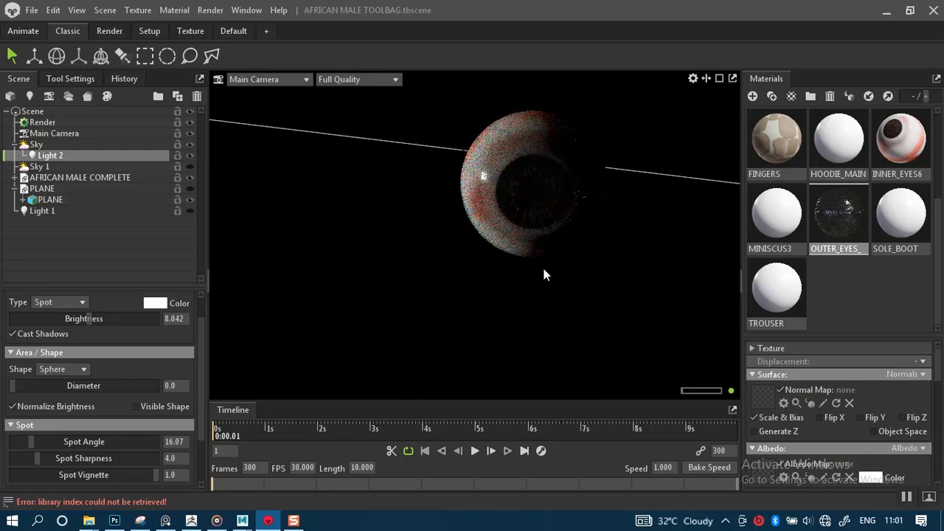
shift+drag(558, 281, 549, 278)
mouse_move(548, 278)
right_down()
mouse_move(554, 259)
mouse_move(565, 278)
mouse_move(548, 261)
right_up()
middle_drag(547, 261, 492, 281)
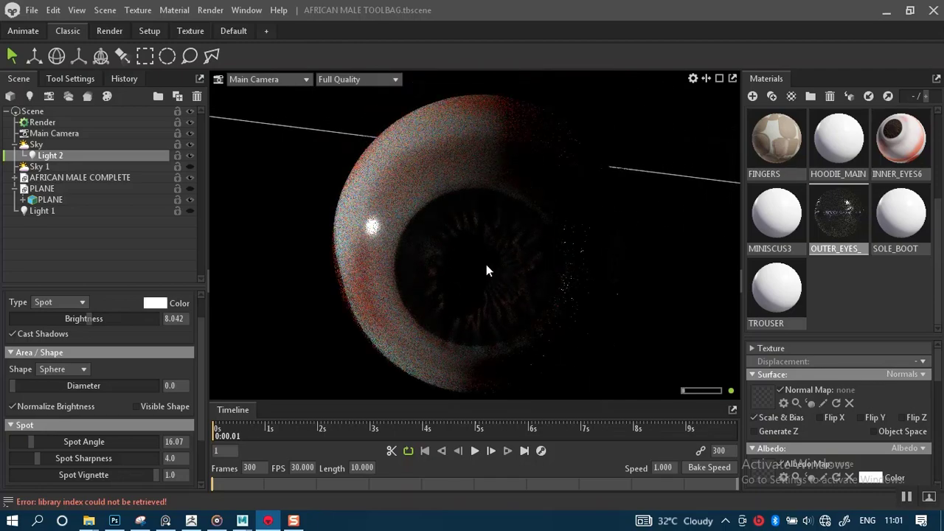
scroll(491, 279, up, 2)
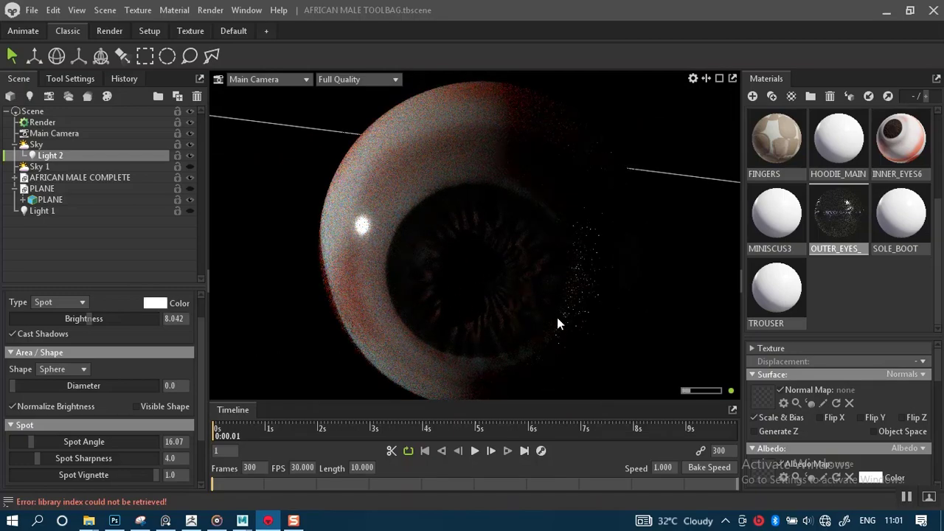
scroll(558, 319, down, 2)
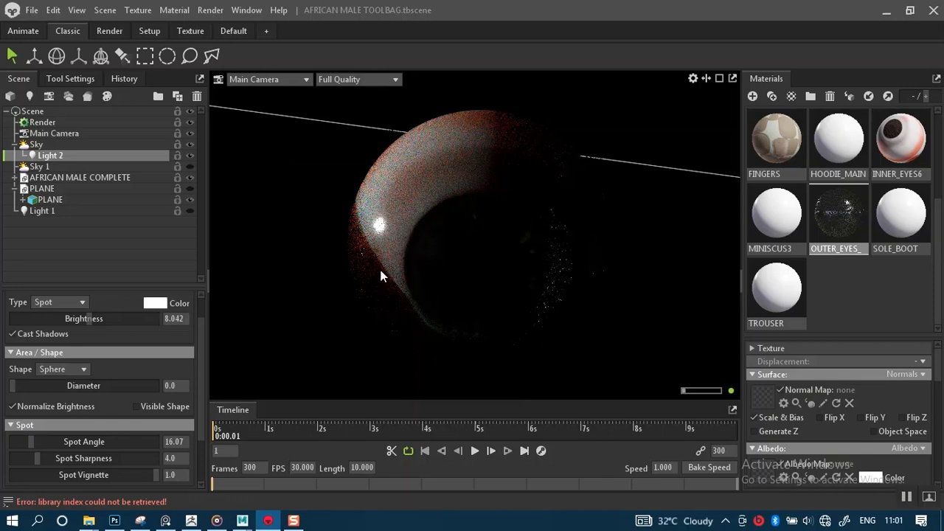
scroll(520, 294, down, 2)
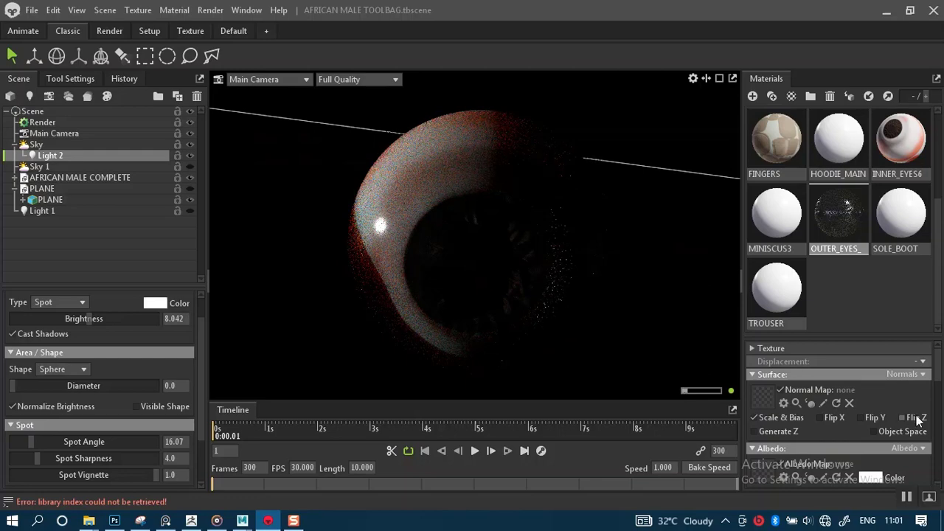
Try a red emissive colour (ef1414) on the OUTER_EYES_ material, then cancel the colour choice.
drag(939, 387, 939, 465)
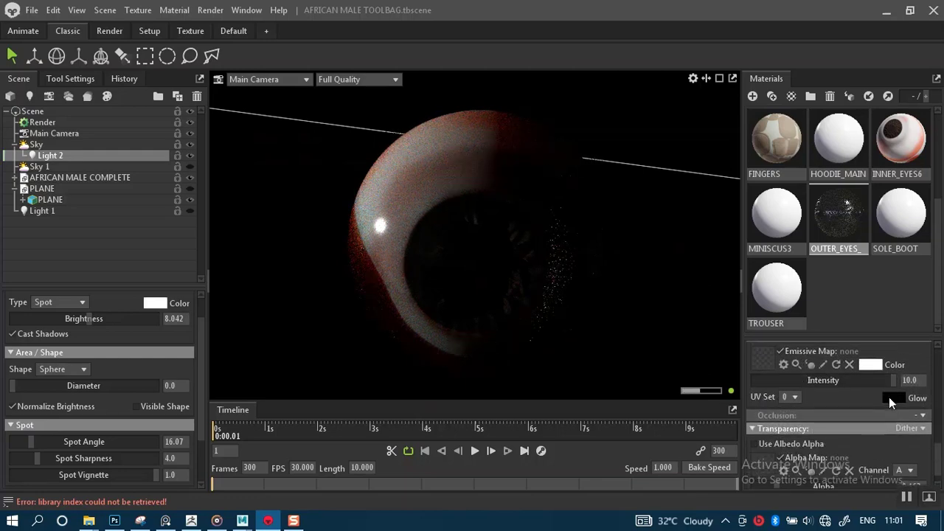
mouse_move(890, 380)
mouse_down()
mouse_move(738, 387)
mouse_move(876, 384)
mouse_up()
click(870, 365)
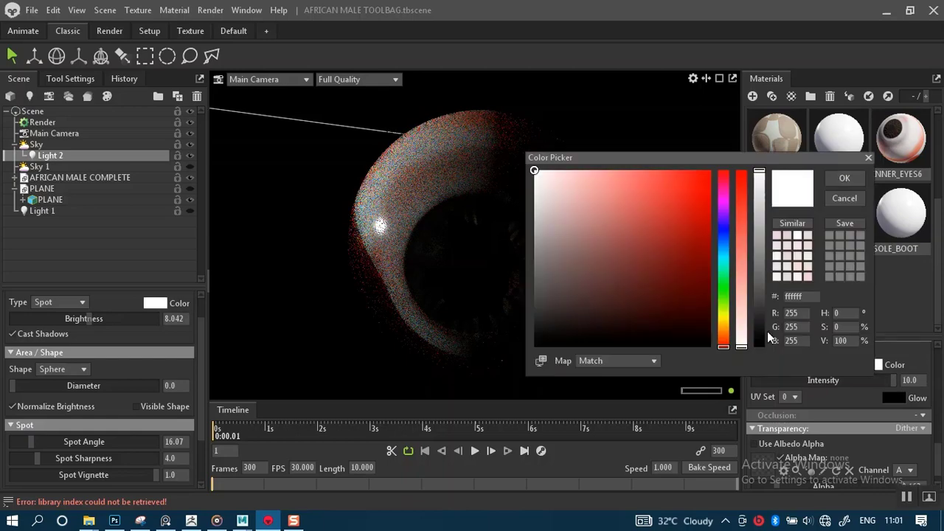
click(697, 182)
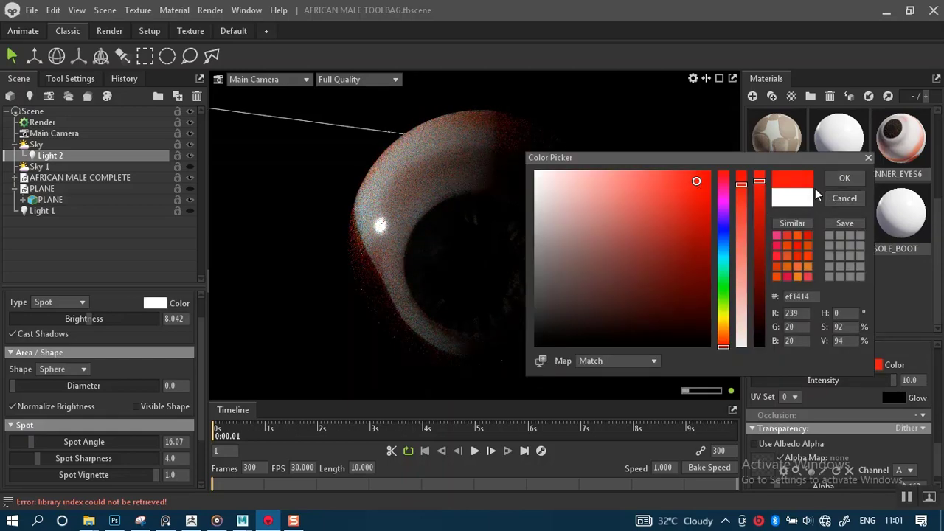
click(845, 198)
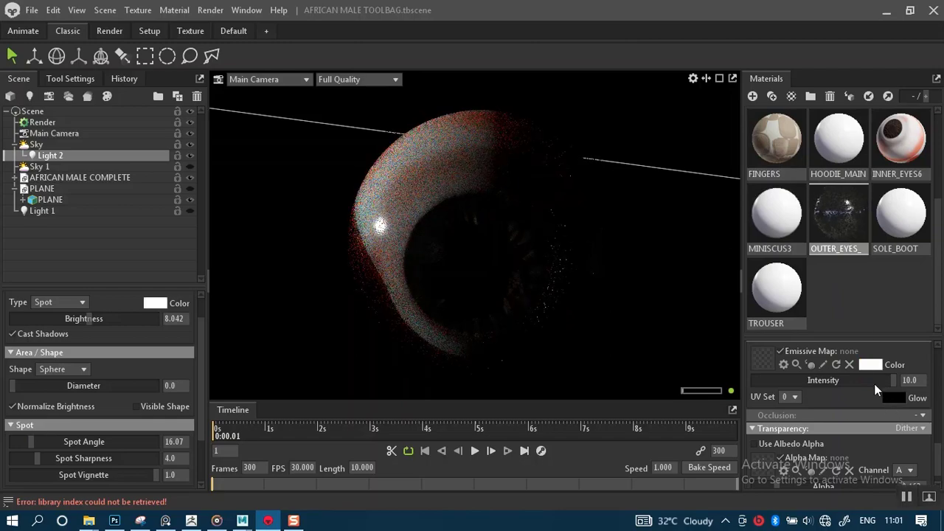
Set the OUTER_EYES_ emissive glow to white (ffffff) and test its intensity at 0.399 and 10.0.
click(895, 398)
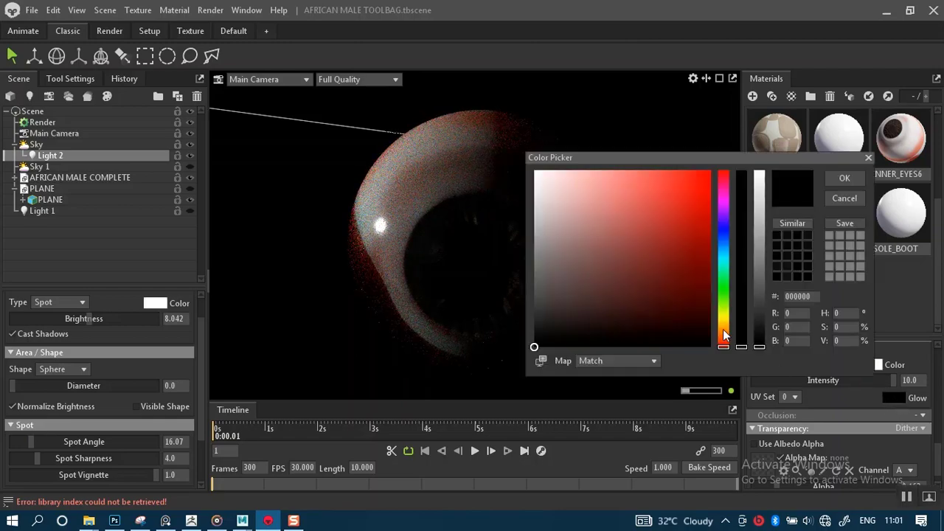
click(560, 194)
click(534, 171)
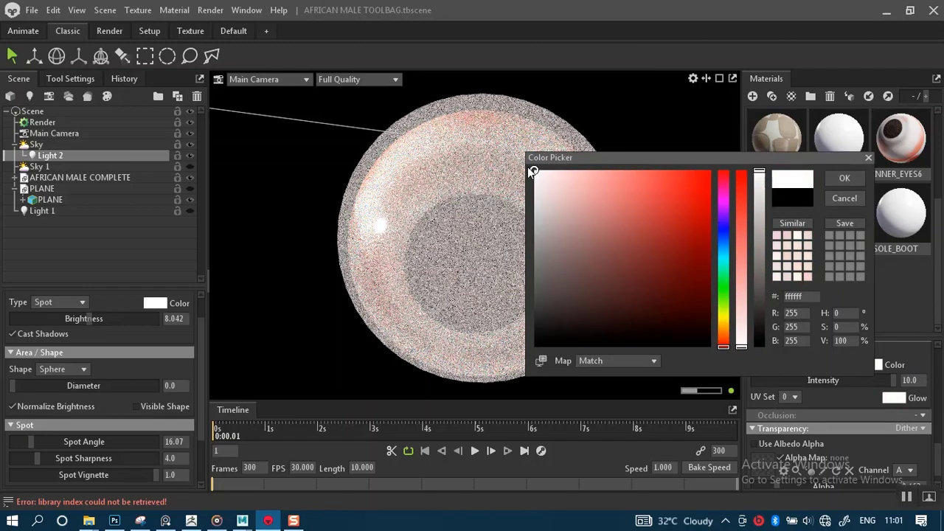
click(834, 180)
drag(893, 380, 802, 380)
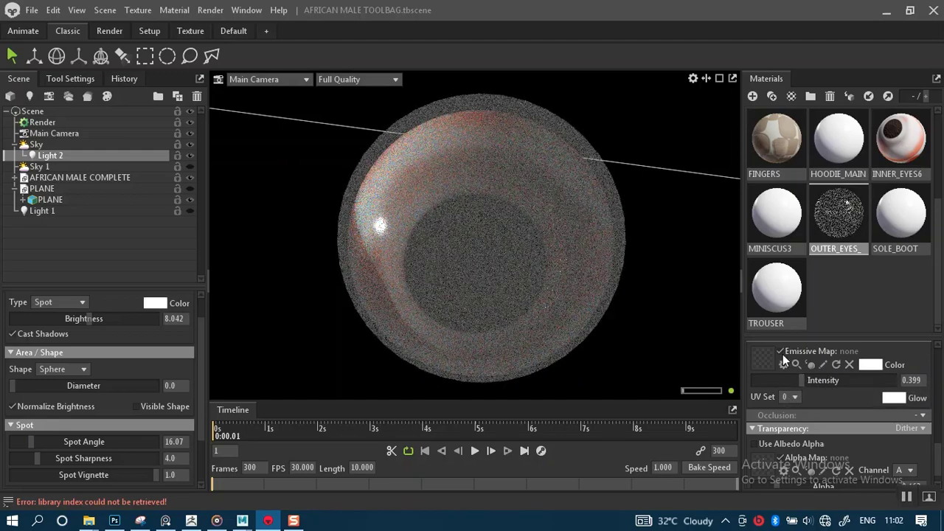
drag(806, 389, 903, 400)
Return the OUTER_EYES_ emissive glow colour to black (000000).
click(892, 399)
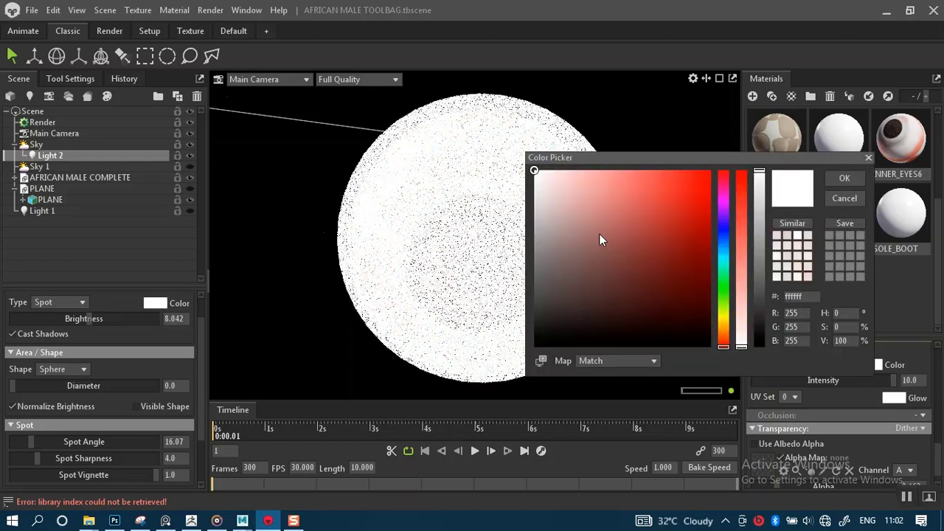
click(534, 346)
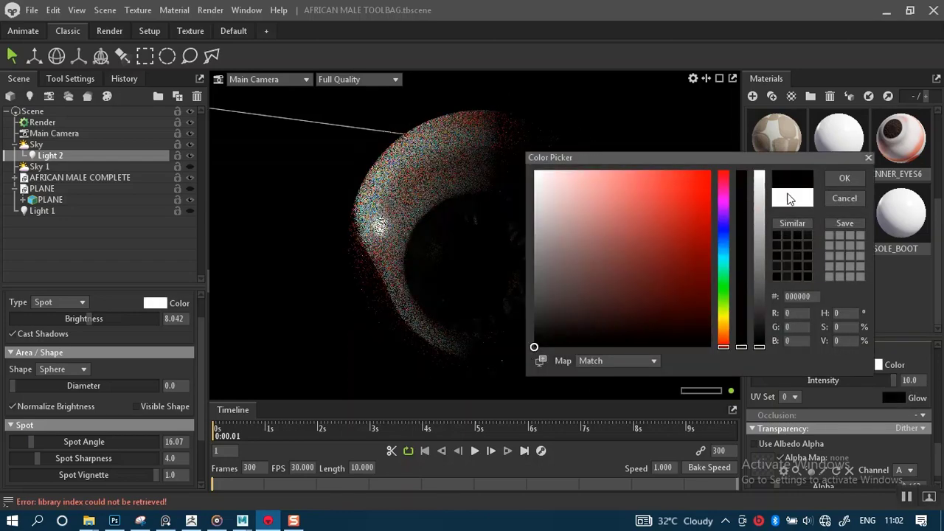
click(845, 178)
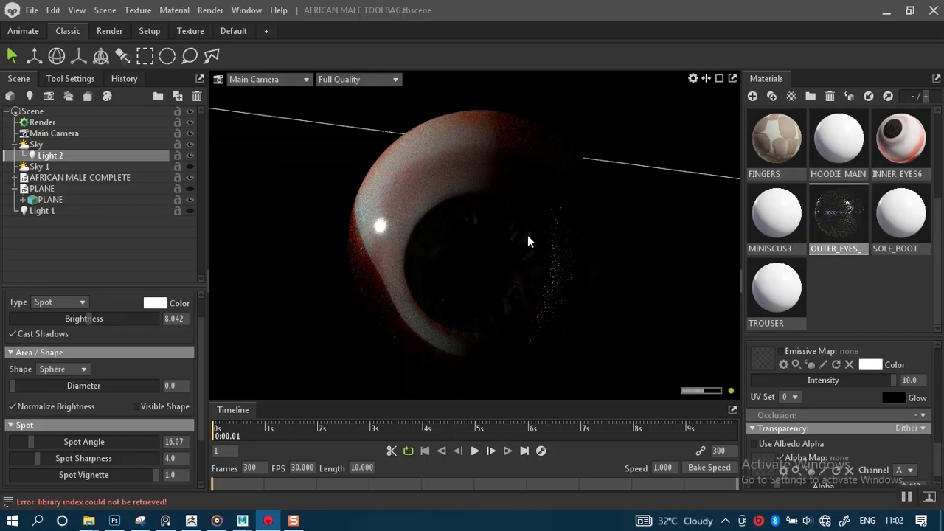
Review the INNER_EYES6 material's roughness, reflectivity and transmission settings, including the available transmission types.
click(901, 140)
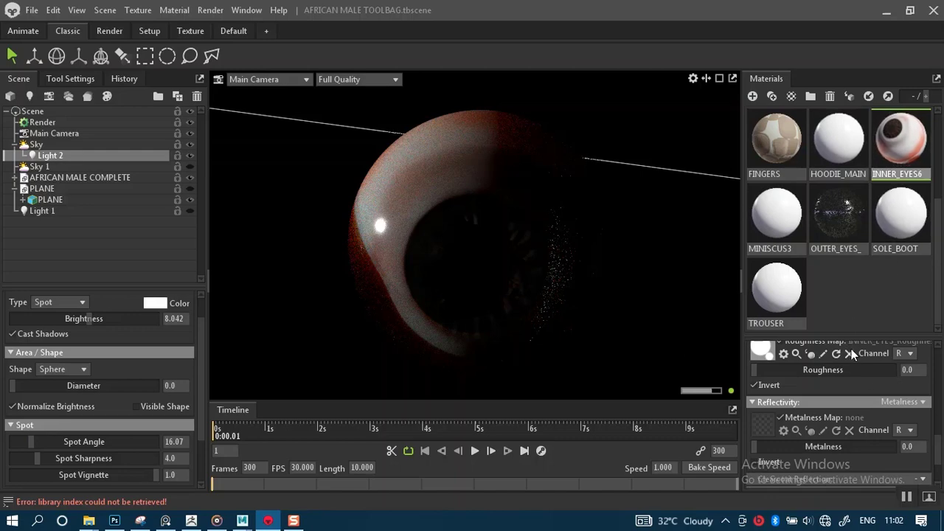
drag(939, 453, 942, 406)
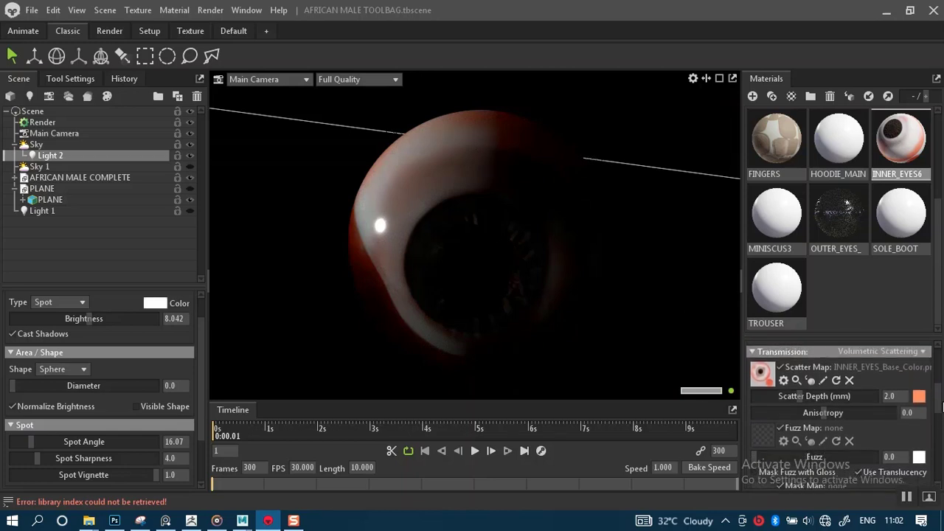
click(918, 353)
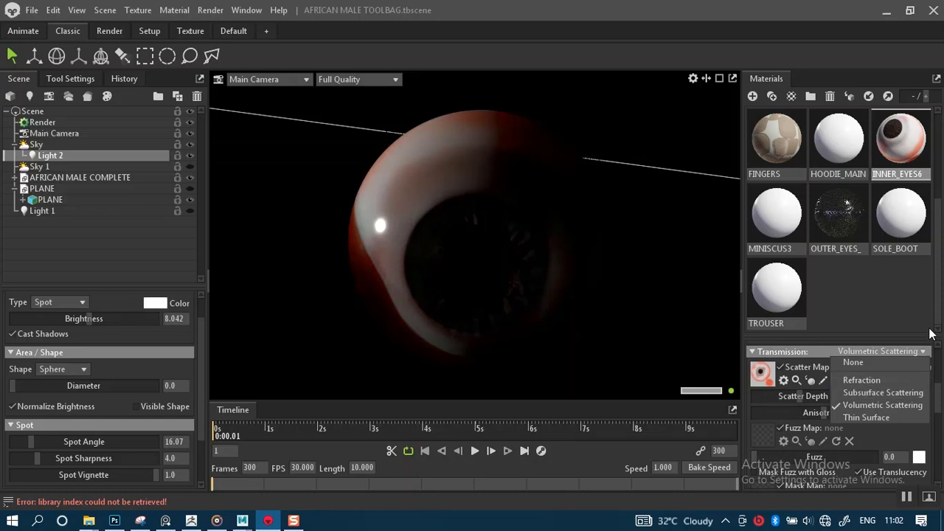
Set the OUTER_EYES_ material's transmission type to Refraction.
click(843, 216)
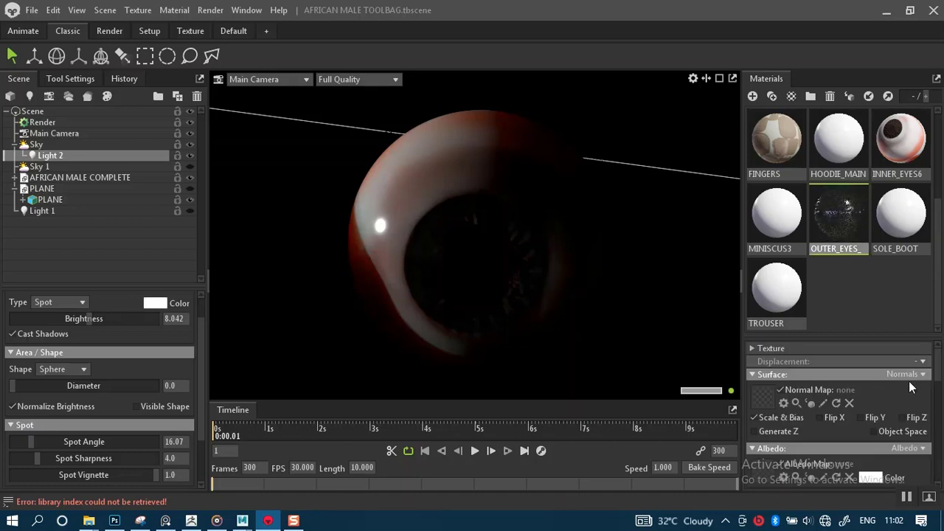
scroll(940, 381, down, 2)
drag(940, 381, 941, 397)
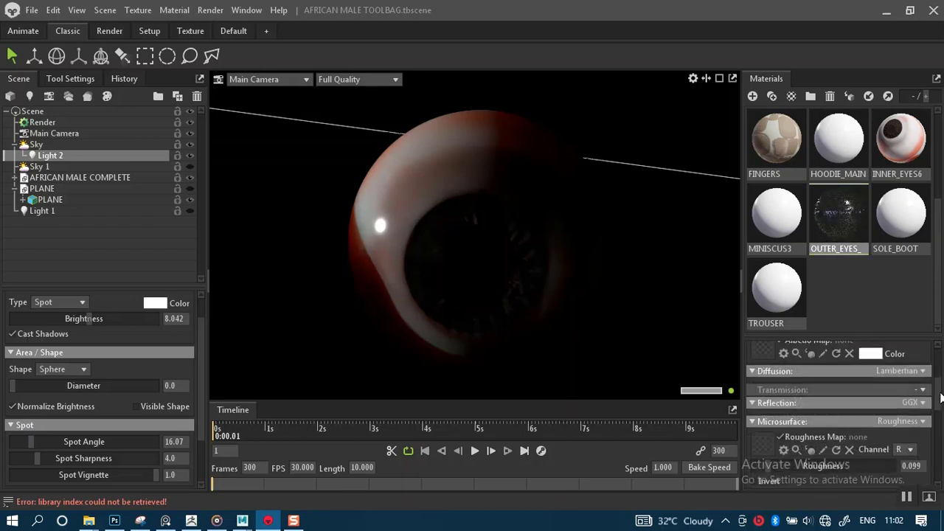
click(920, 392)
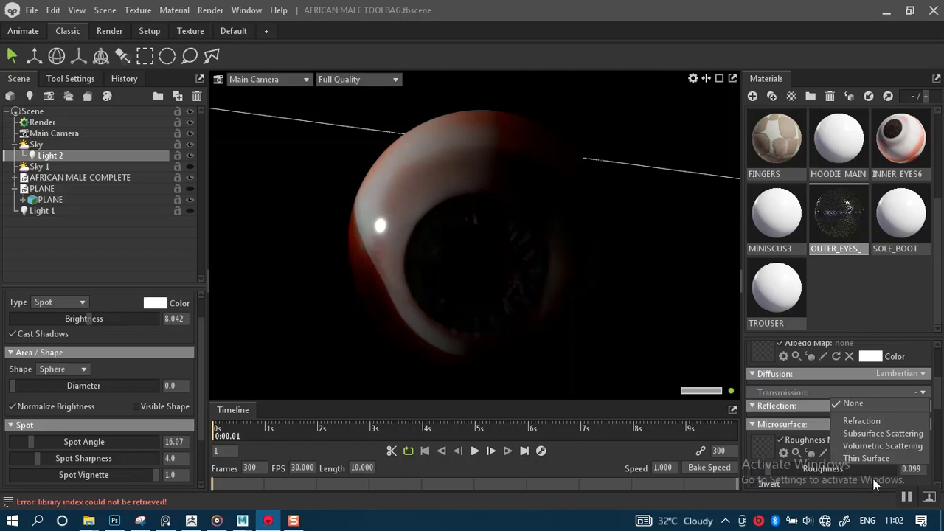
click(862, 420)
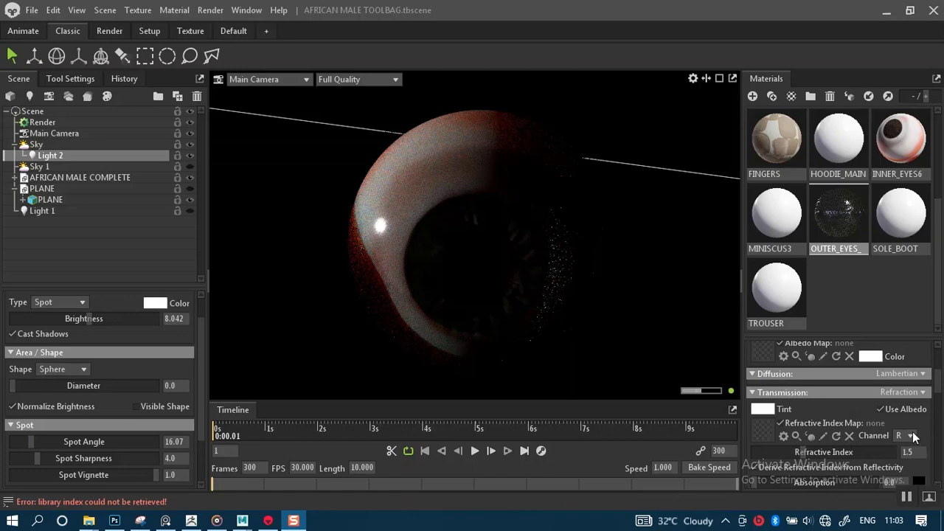
Vary the OUTER_EYES_ refractive index, trying 5.0 and reducing it to about 1.725.
mouse_move(935, 389)
mouse_down()
mouse_move(941, 419)
mouse_move(941, 400)
mouse_up()
drag(803, 406, 756, 408)
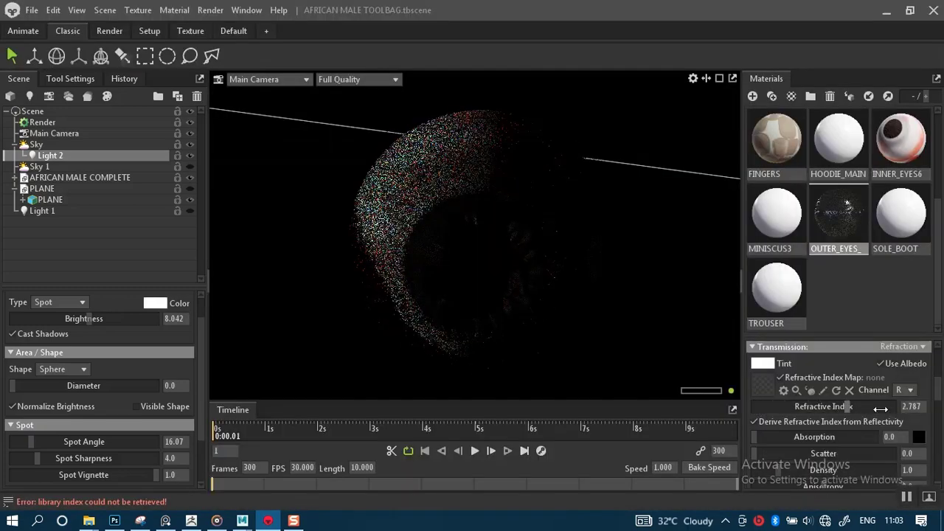
double_click(908, 407)
text(5)
key(Return)
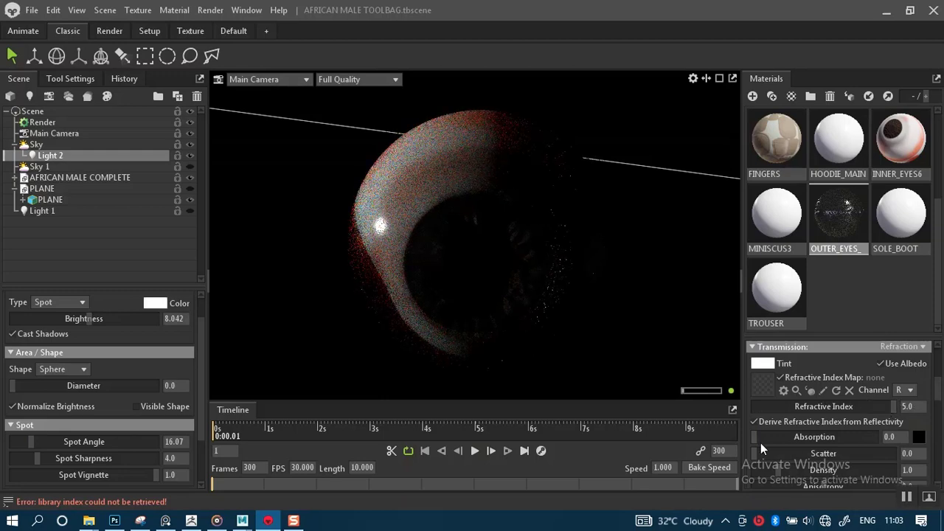
drag(892, 404, 814, 405)
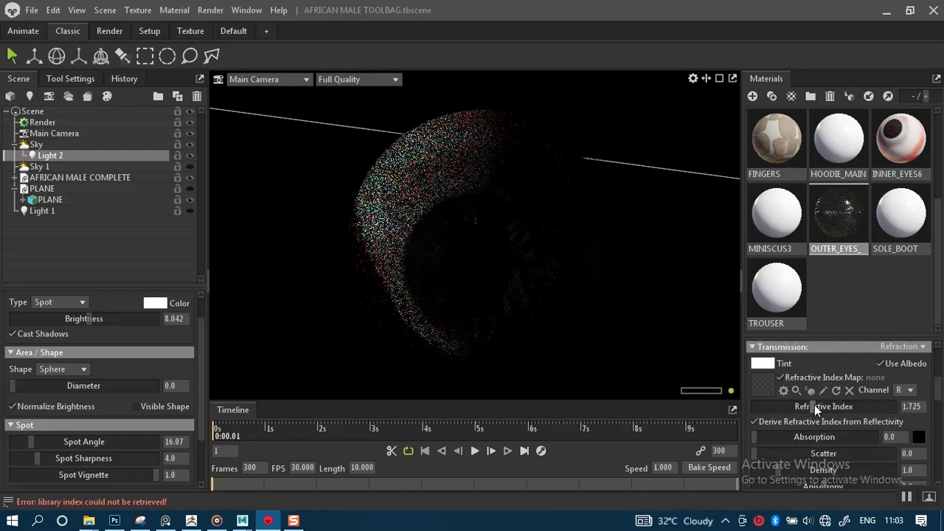
Turn off Use Albedo in the OUTER_EYES_ material's transmission and set its refractive index to 2.435.
click(881, 364)
drag(836, 402, 856, 406)
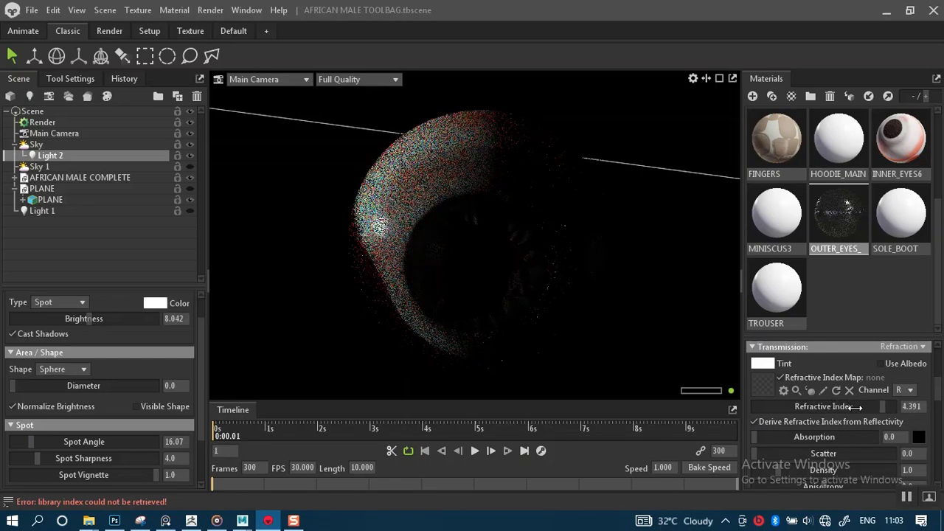
click(838, 408)
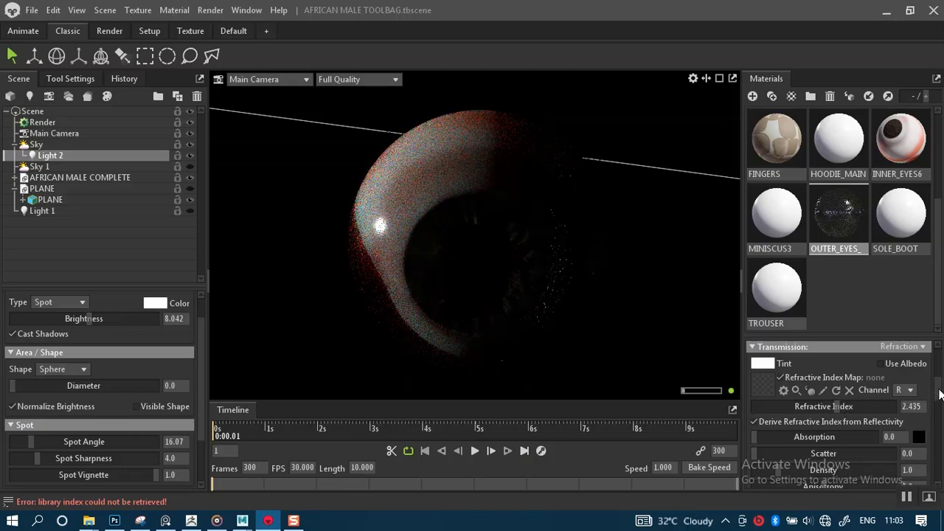
Change the absorption colour of the OUTER_EYES_ transmission to pure white (ffffff).
scroll(939, 397, down, 1)
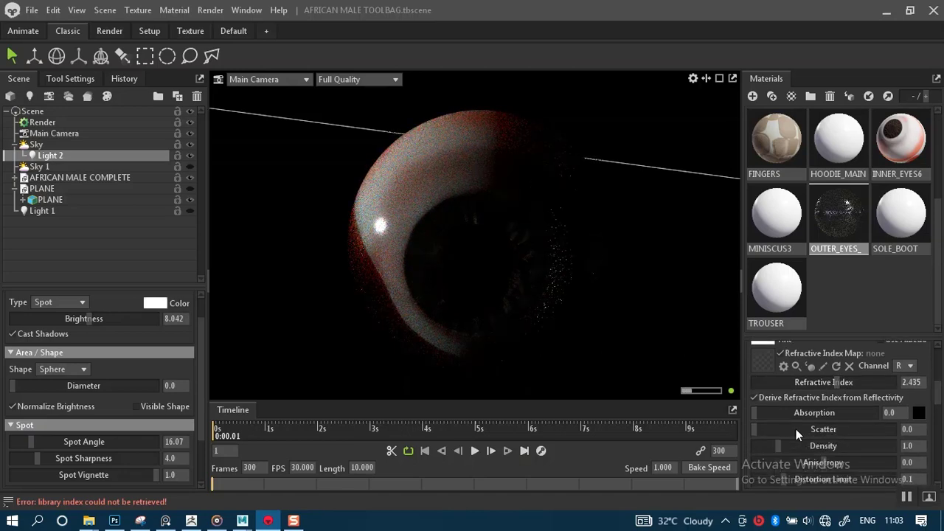
click(921, 413)
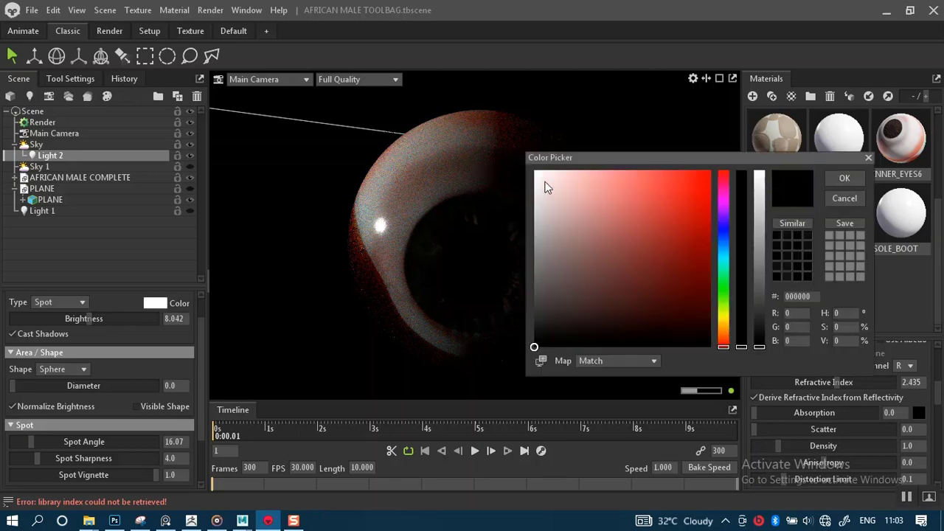
drag(552, 185, 534, 173)
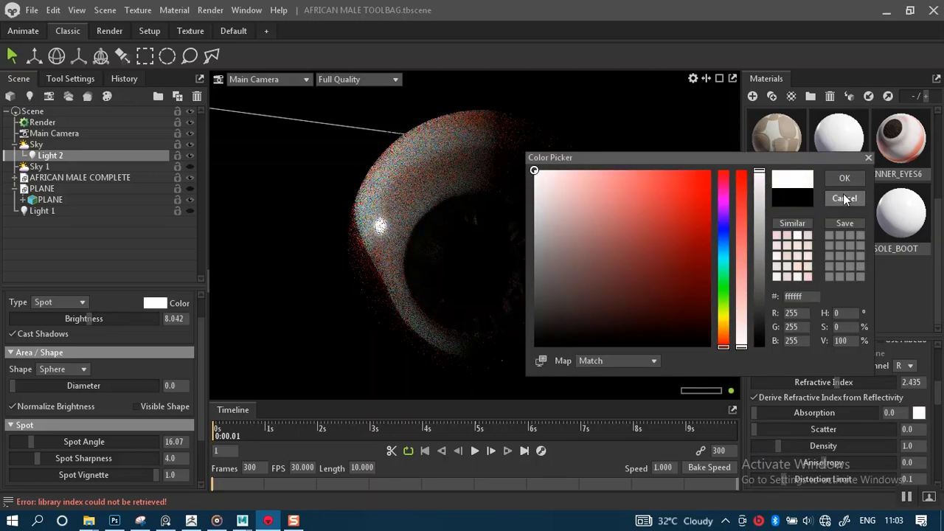
click(845, 178)
mouse_move(605, 301)
mouse_down()
mouse_move(580, 301)
mouse_move(594, 304)
mouse_up()
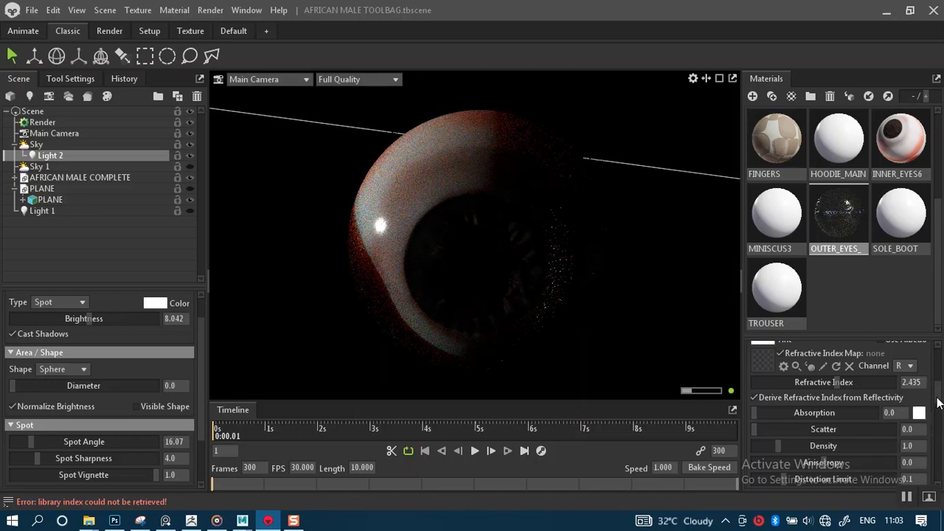
Set the OUTER_EYES_ transmission's absorption to 1.0 and its density to 22.23.
scroll(938, 404, down, 3)
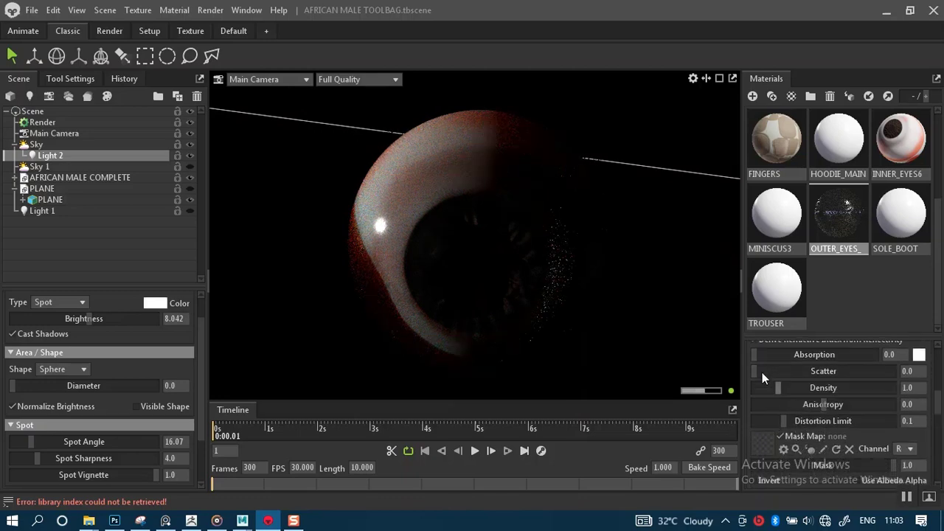
mouse_move(757, 351)
mouse_down()
mouse_move(878, 354)
mouse_move(751, 355)
mouse_up()
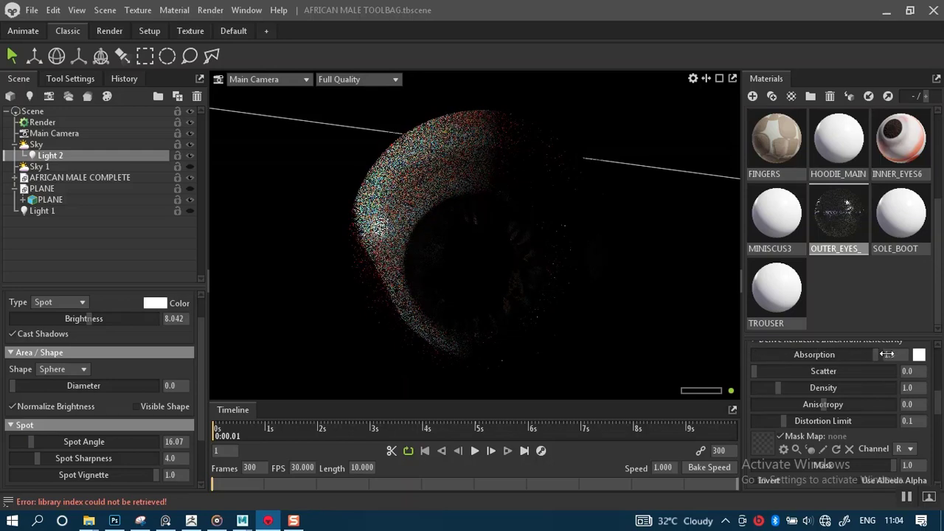
drag(760, 371, 809, 388)
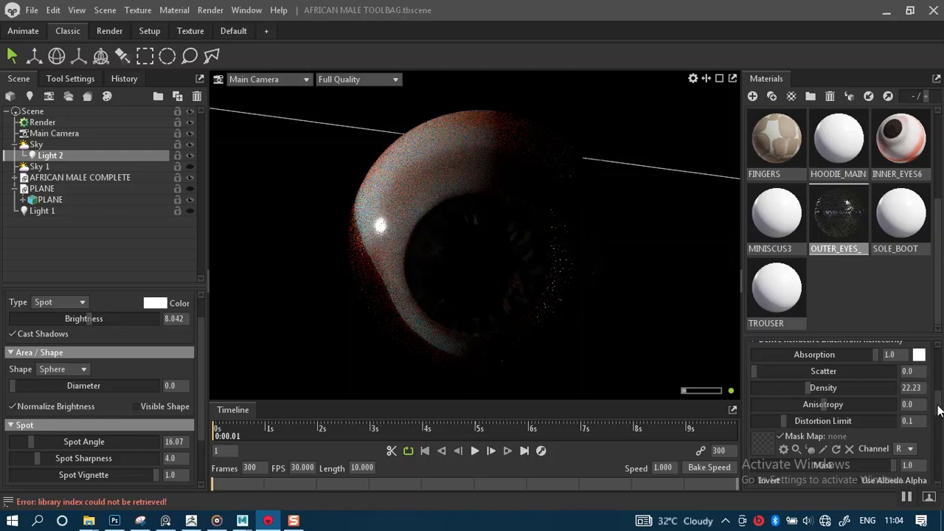
Try lower transmission mask values on the OUTER_EYES_ material and restore the mask to 1.0.
scroll(938, 411, down, 2)
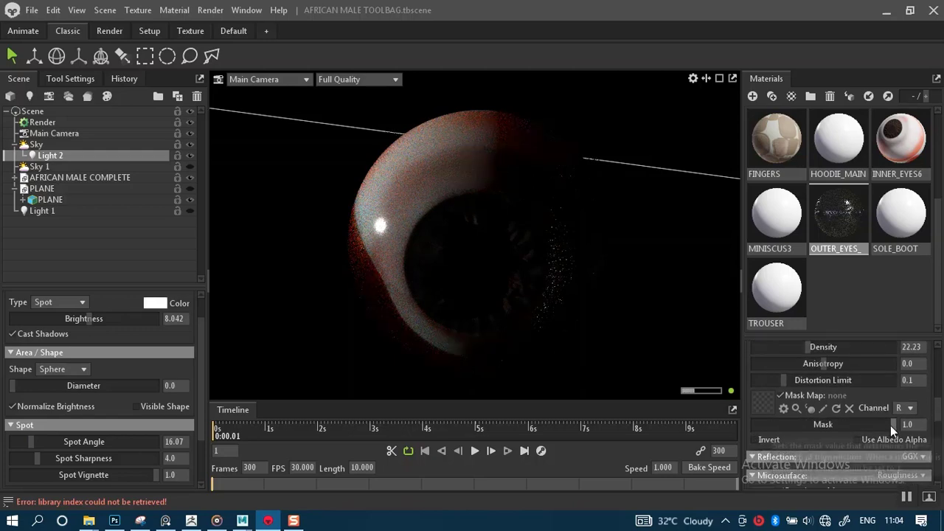
drag(891, 425, 916, 417)
drag(821, 418, 752, 419)
drag(815, 417, 915, 417)
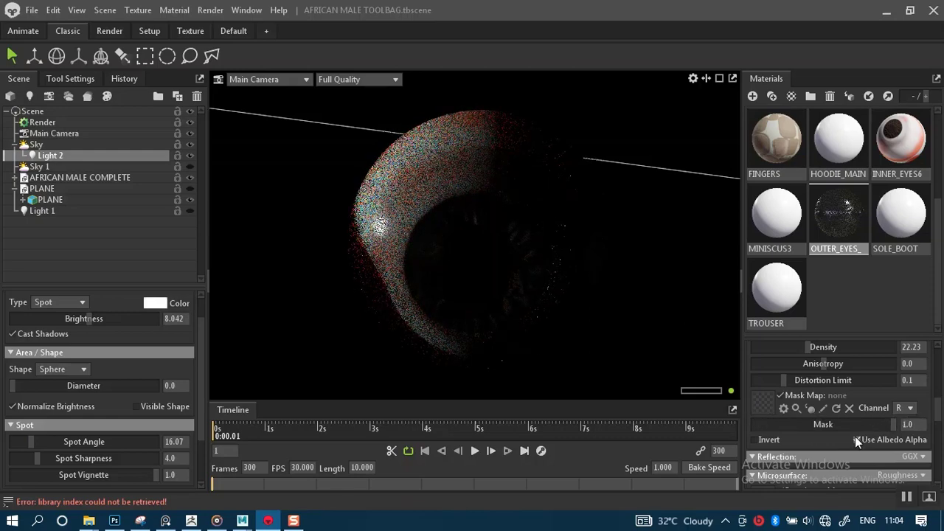
Set the refractive index of the OUTER_EYES_ material to 1.0.
drag(939, 422, 939, 397)
scroll(903, 407, up, 3)
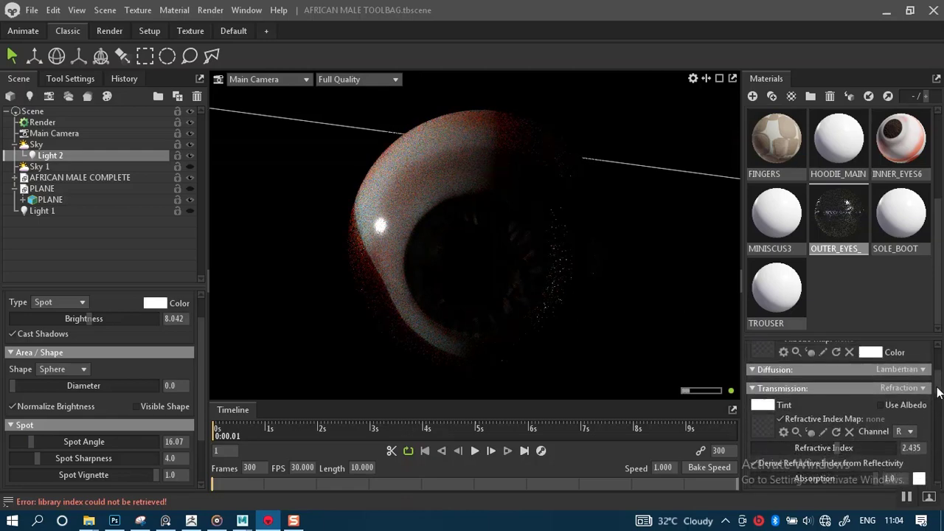
drag(834, 433, 899, 435)
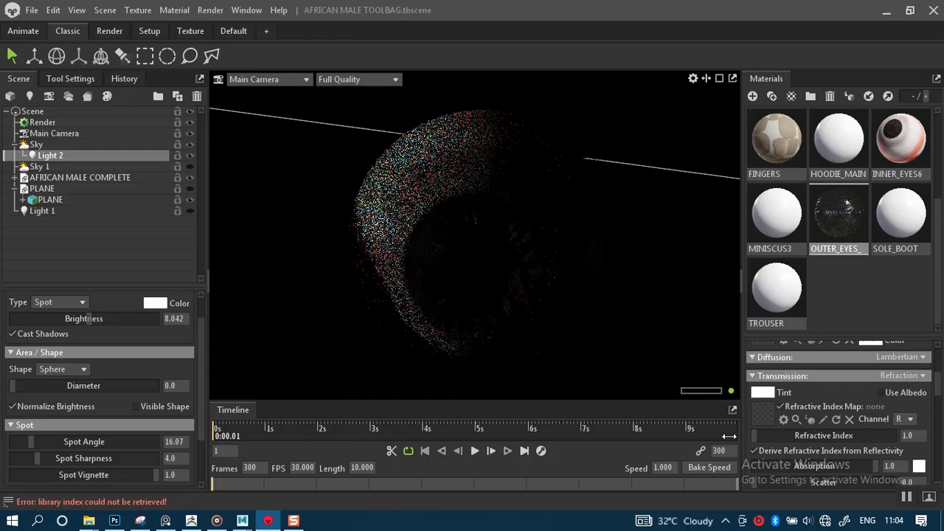
Try turning off Derive Refractive Index from Reflectivity for the outer eye and re-enable it.
scroll(901, 396, down, 4)
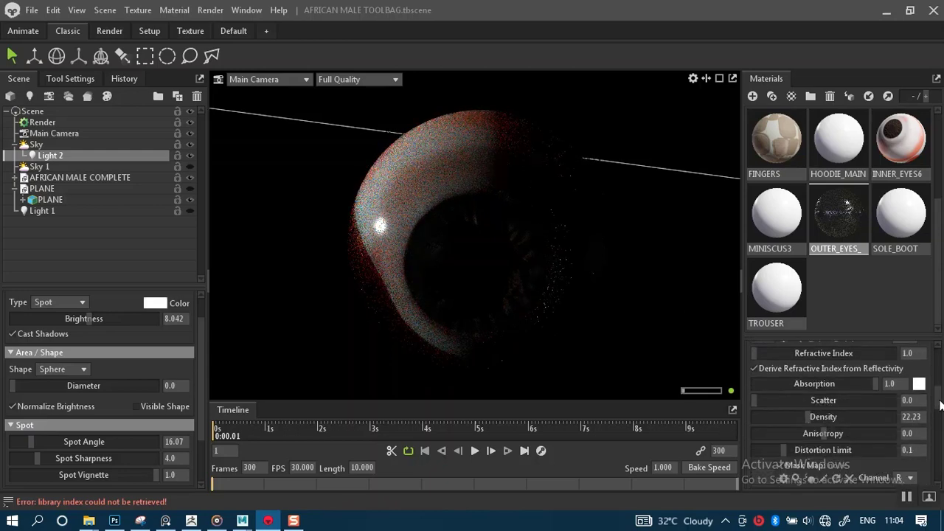
click(754, 364)
click(754, 364)
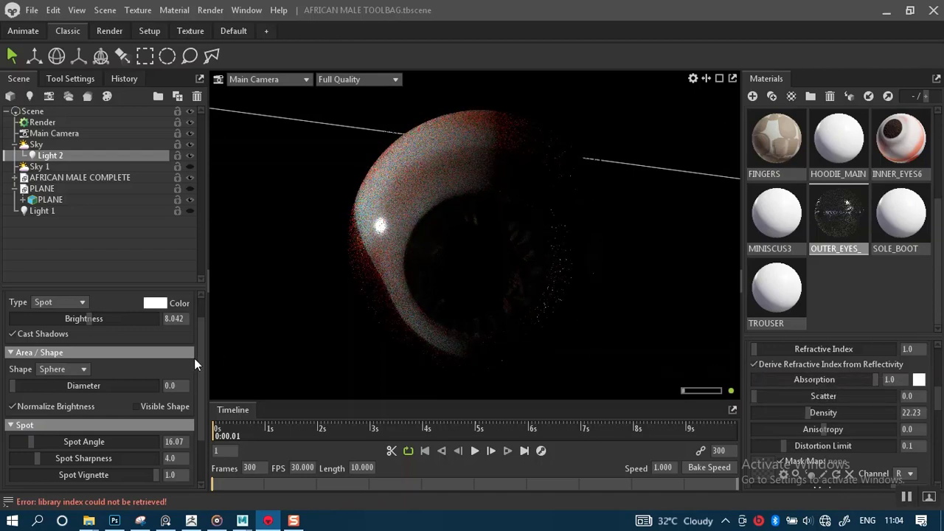
Set the ray tracing Transmission count to 10 in the scene's Render settings.
scroll(200, 368, up, 1)
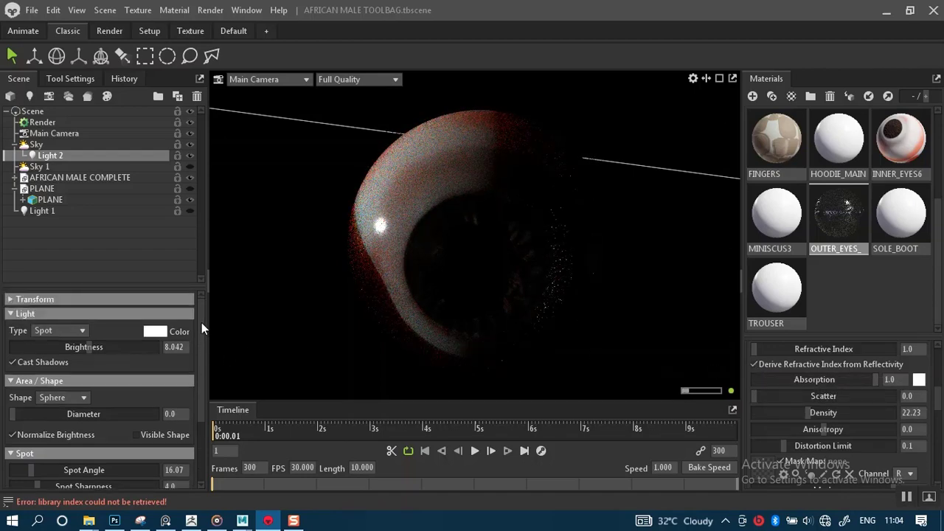
click(50, 133)
click(45, 123)
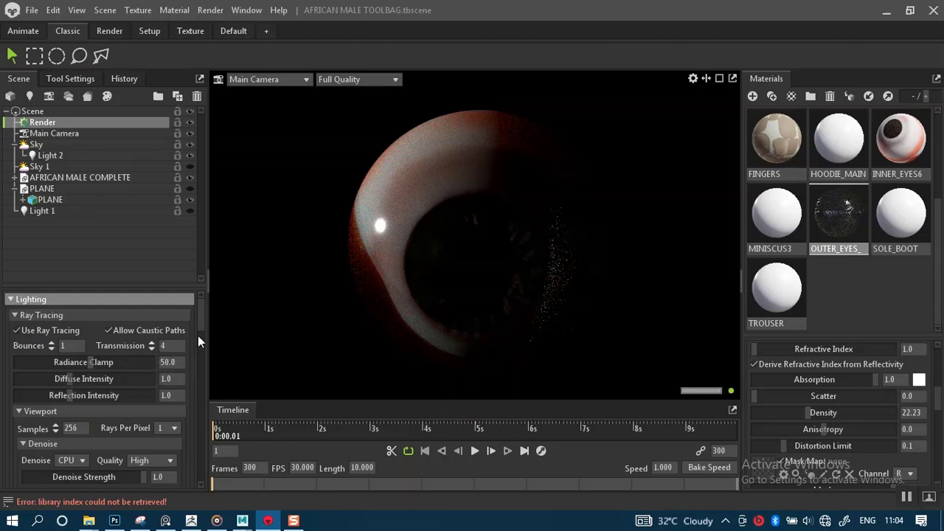
mouse_move(200, 330)
mouse_down()
mouse_move(209, 471)
mouse_move(206, 316)
mouse_up()
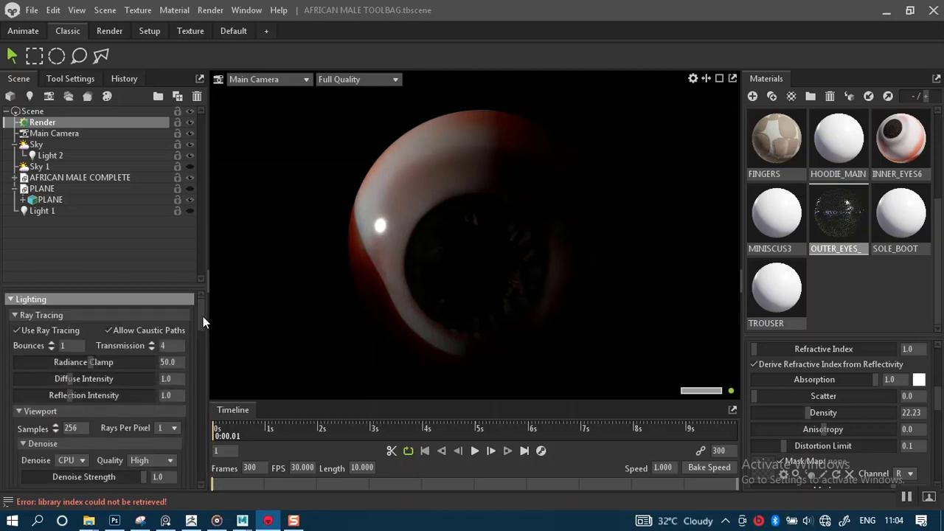
click(170, 345)
key(Return)
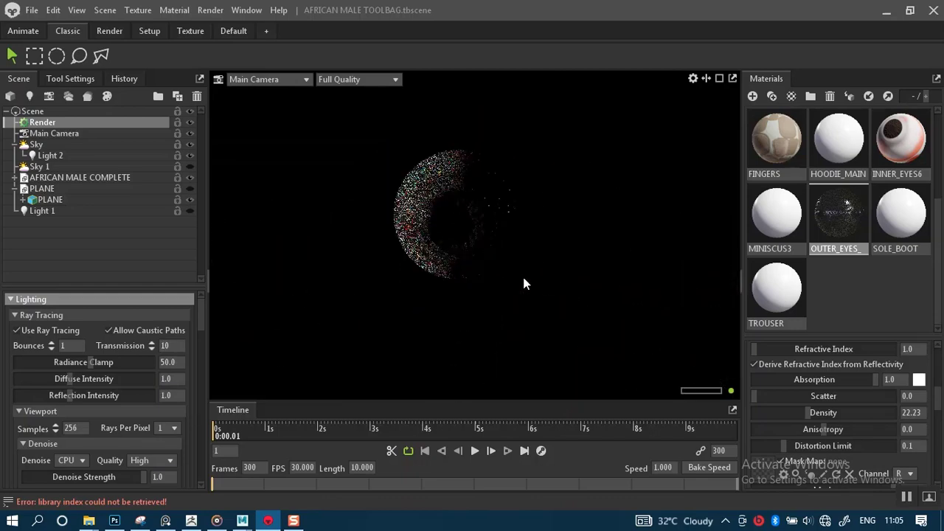
Test the outer eye's refractive index derivation, absorption and scatter settings, restoring absorption to 1.0 and scatter to 0.0.
drag(521, 281, 495, 303)
scroll(494, 305, up, 2)
scroll(494, 295, down, 2)
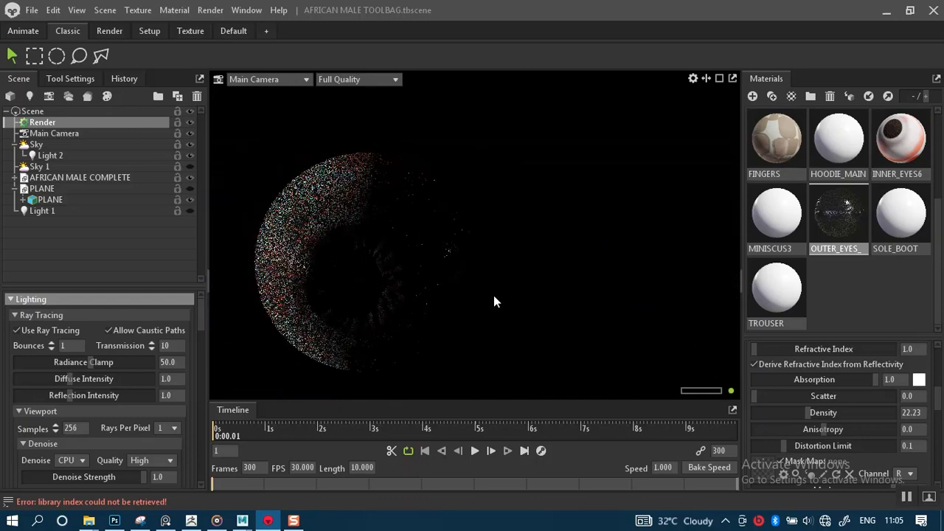
mouse_move(872, 379)
mouse_down()
mouse_move(780, 380)
mouse_move(876, 380)
mouse_up()
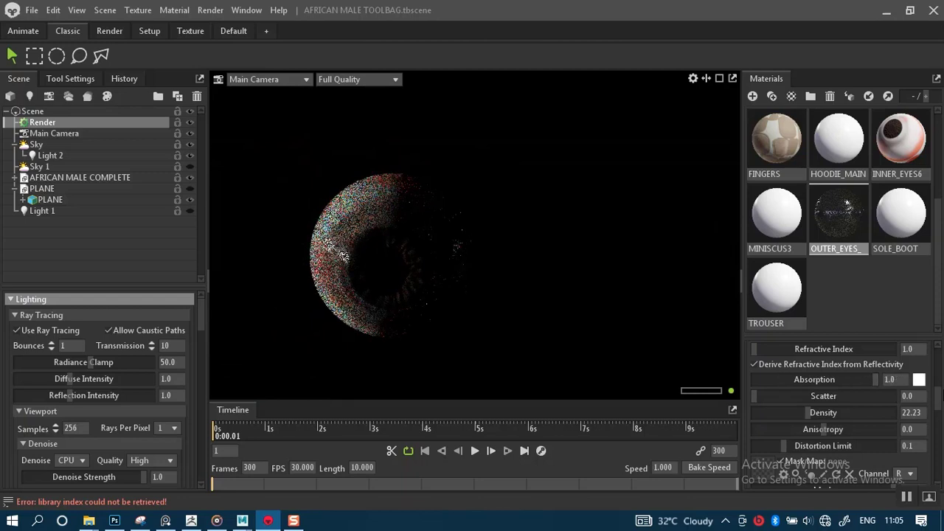
scroll(811, 413, up, 3)
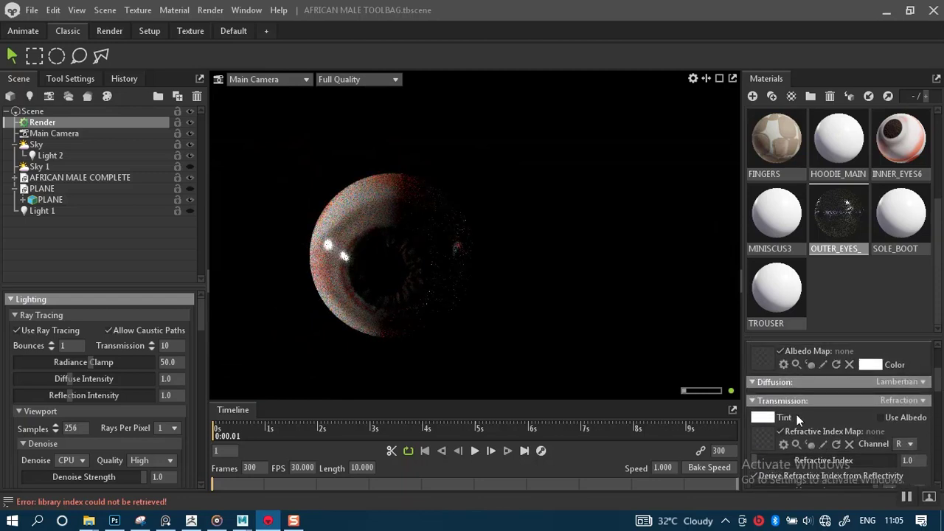
drag(941, 378, 941, 402)
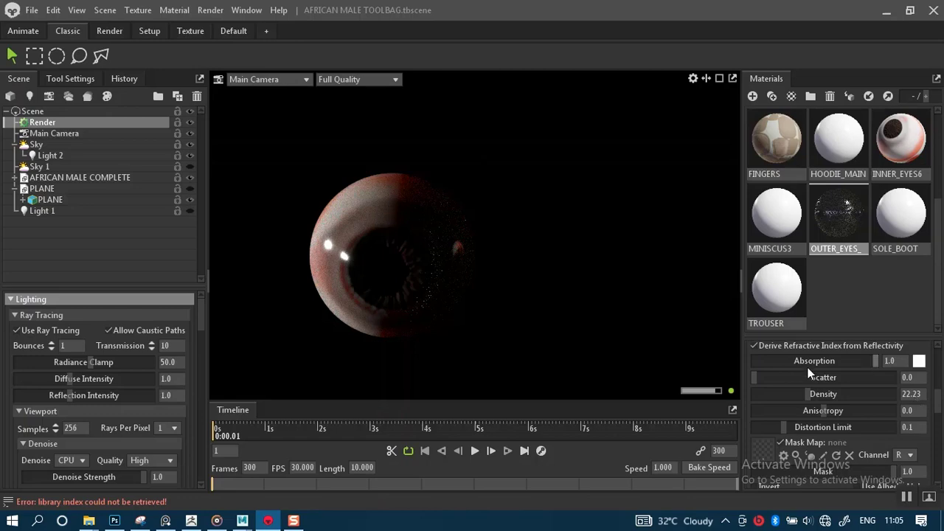
double_click(754, 344)
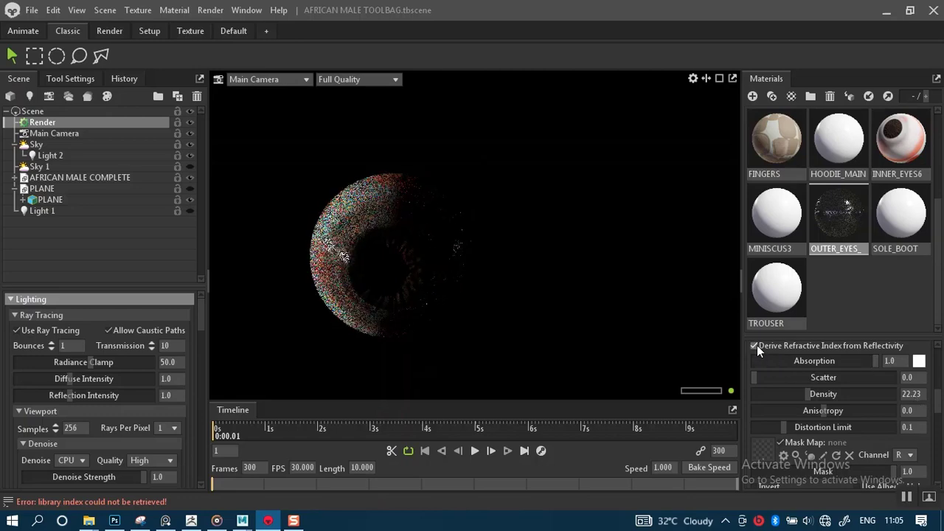
mouse_move(867, 362)
mouse_down()
mouse_move(767, 362)
mouse_move(876, 363)
mouse_up()
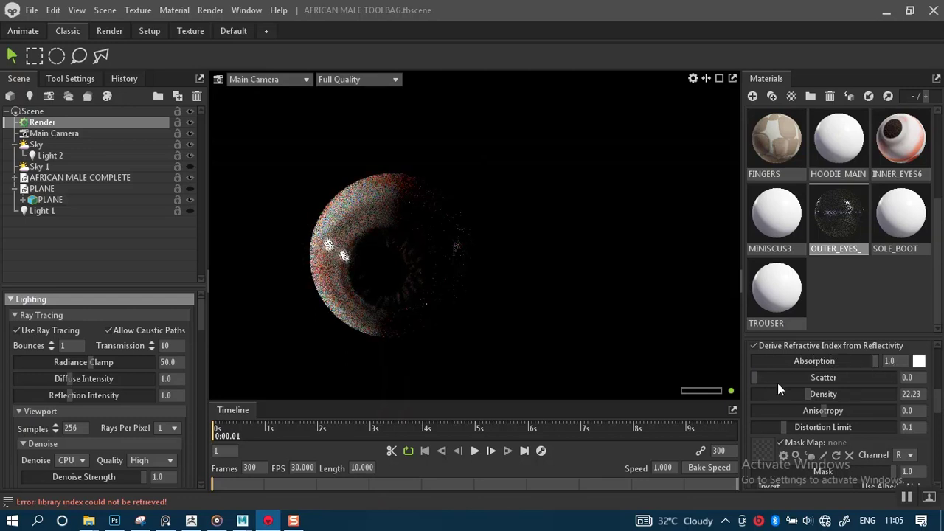
drag(755, 377, 733, 386)
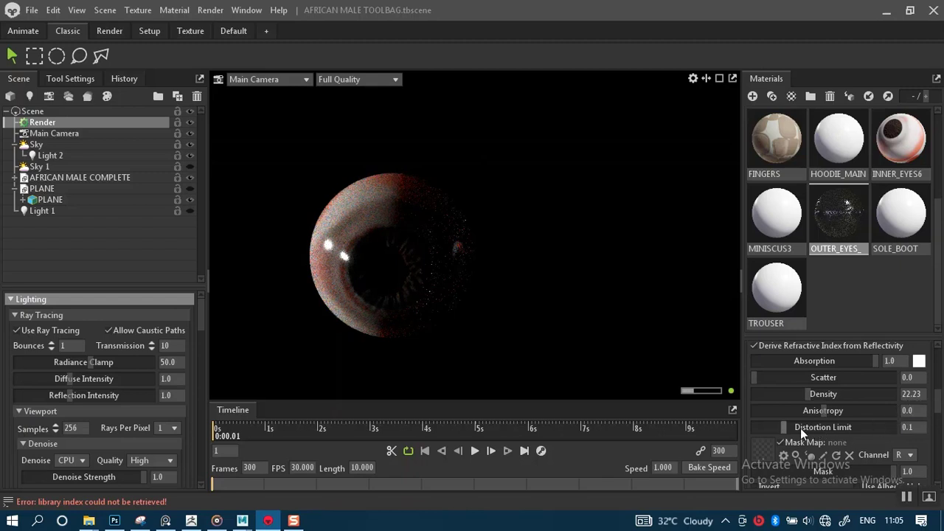
scroll(933, 410, up, 3)
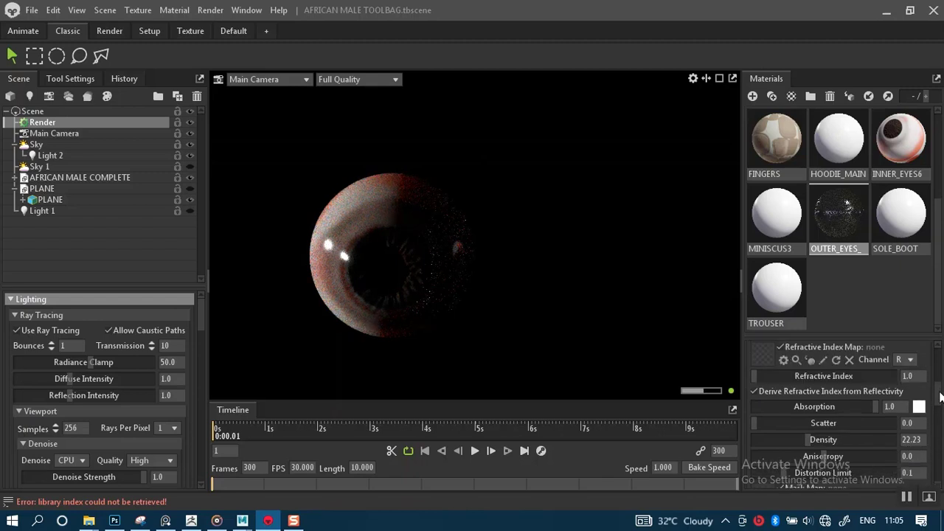
Select the INNER_EYES6 material and try a scatter depth of 15 mm before restoring it to 2 mm.
click(904, 156)
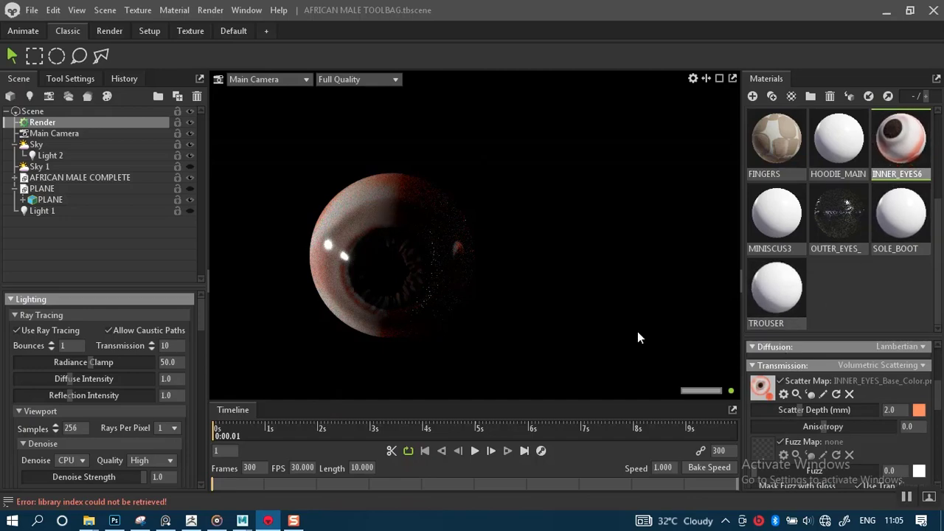
scroll(565, 310, up, 2)
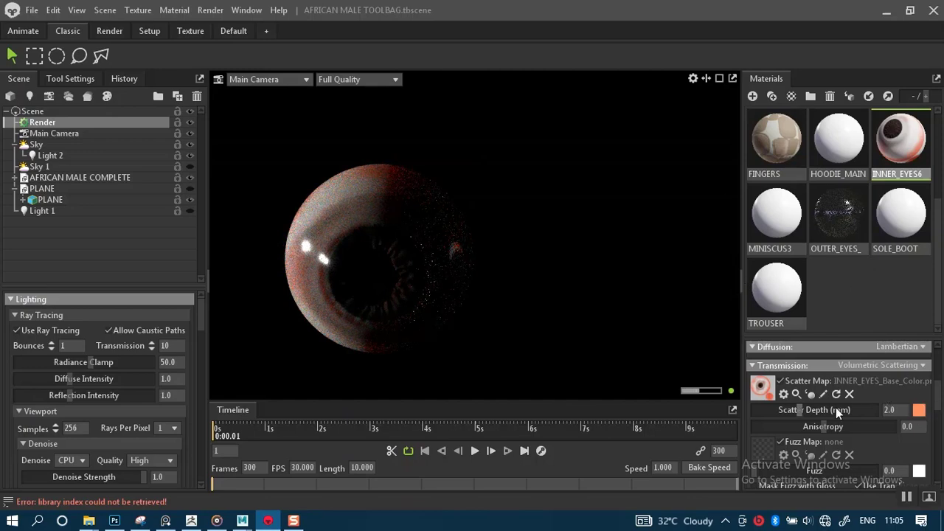
text(15)
key(Return)
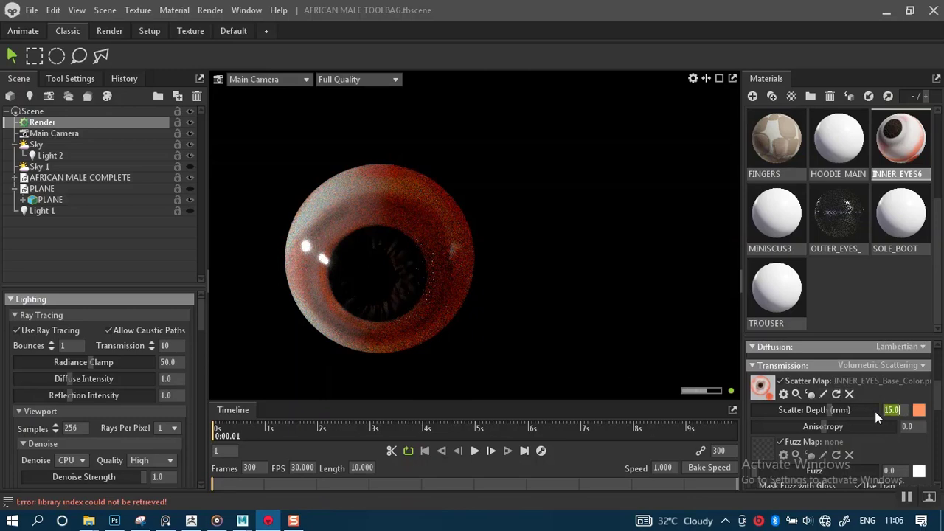
text(2)
key(Return)
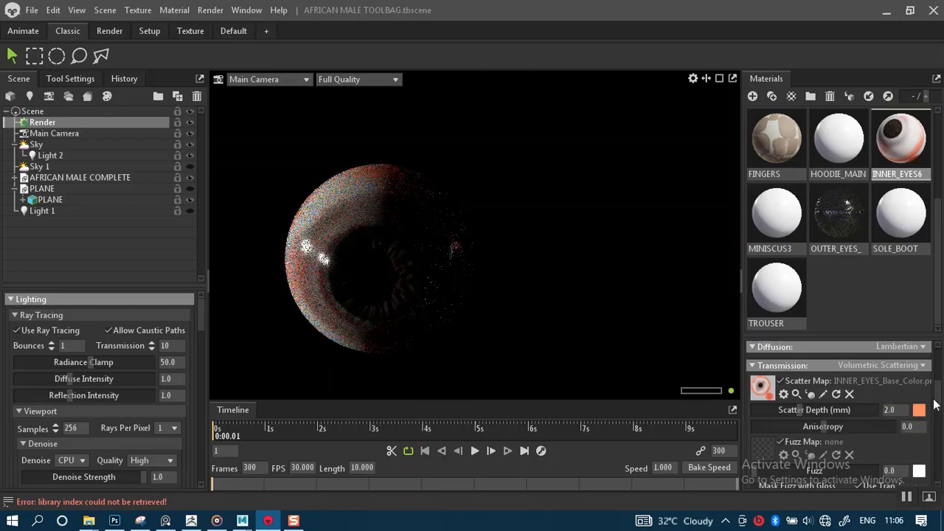
Look through the remaining INNER_EYES6 material settings and switch to the ZMAPS folder in File Explorer.
drag(940, 399, 941, 473)
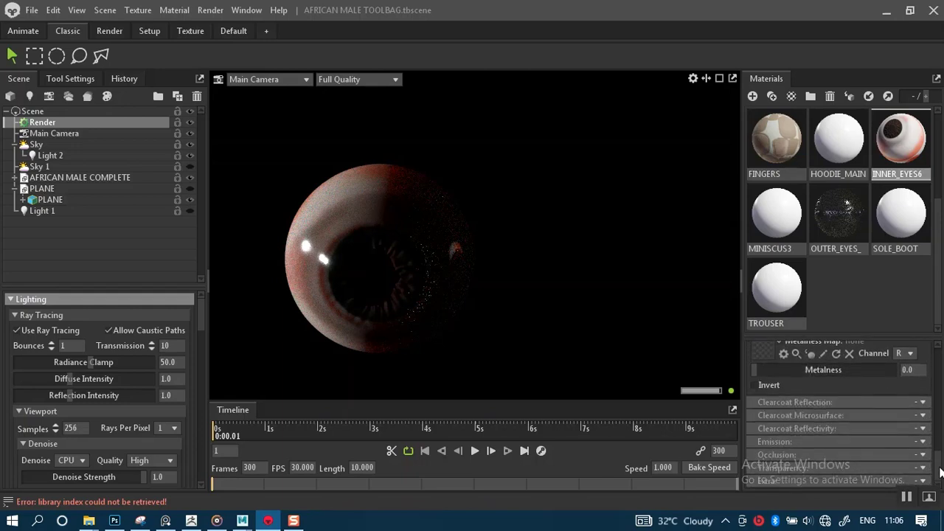
scroll(941, 481, up, 5)
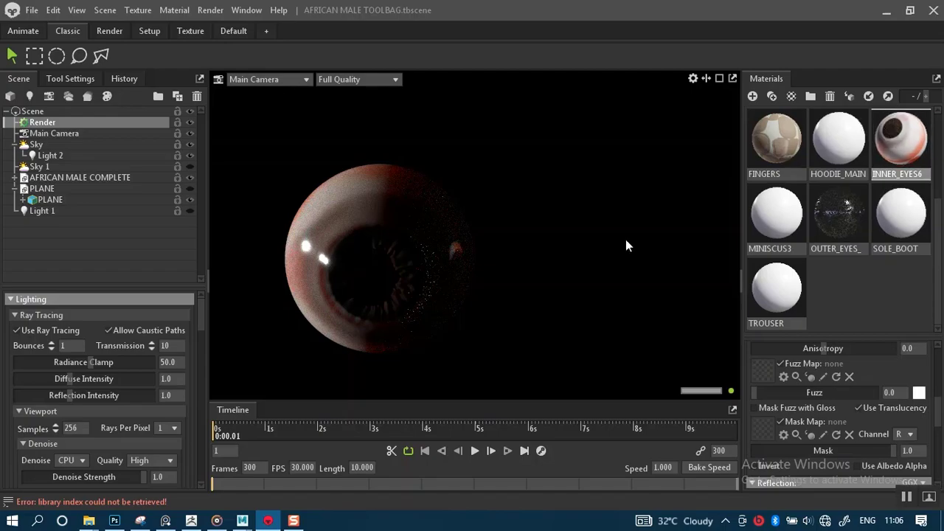
click(114, 521)
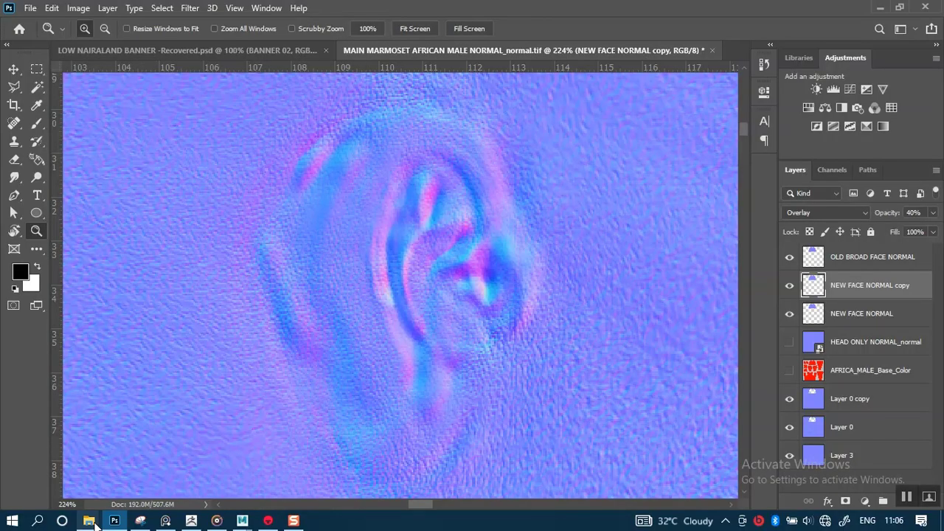
mouse_move(89, 521)
click(639, 453)
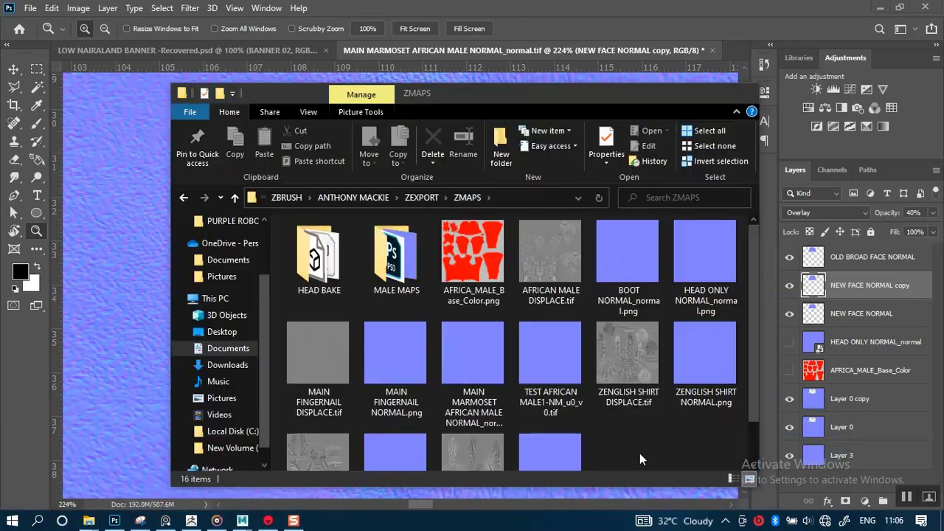
Browse from the ZMAPS folder up to the character's project folder and open the AFRICAN MALE folder inside SP TEXTURES.
click(470, 195)
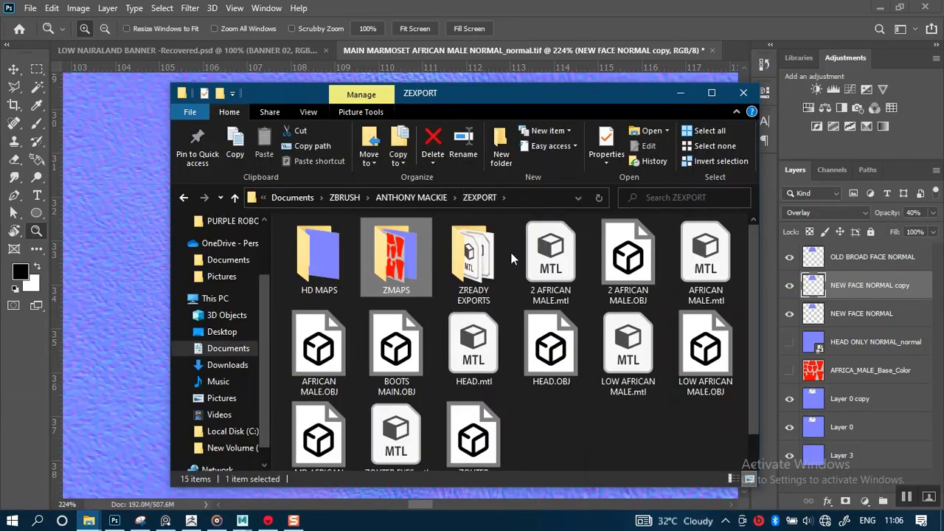
click(413, 197)
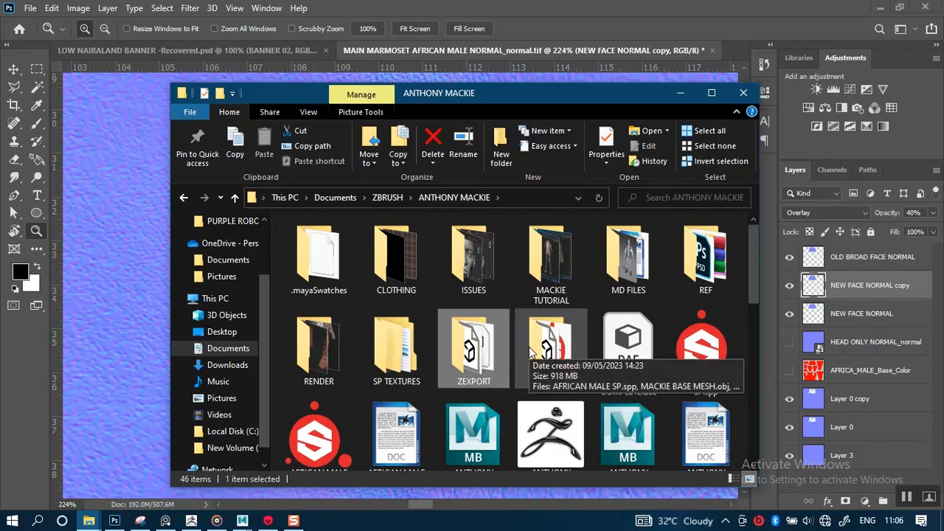
click(397, 366)
double_click(394, 362)
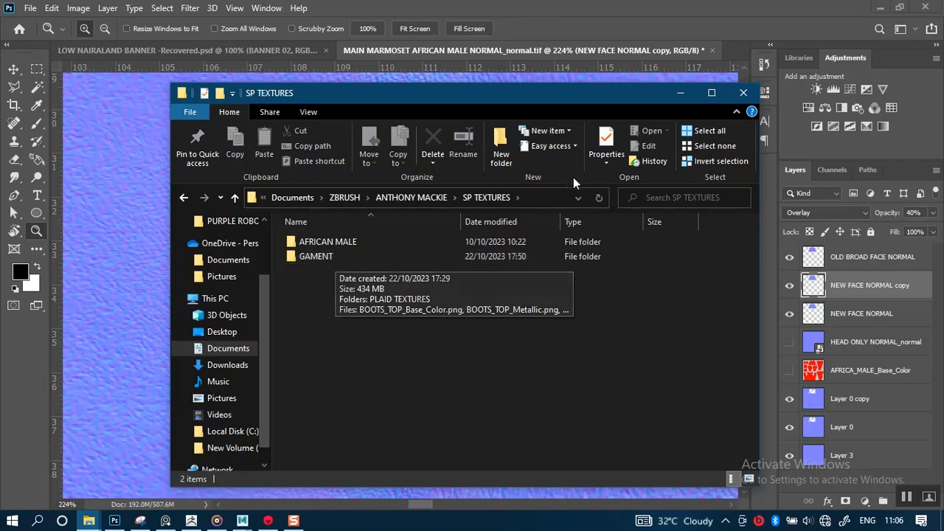
click(335, 247)
double_click(336, 247)
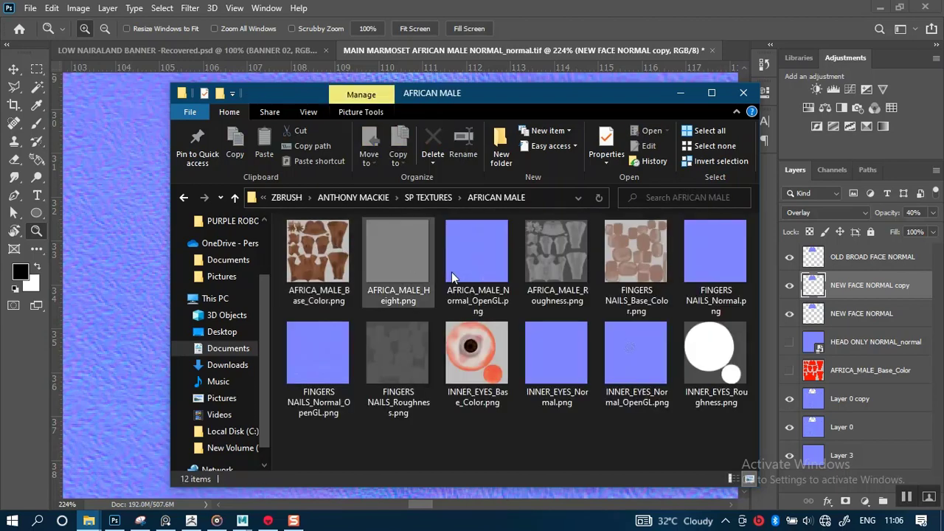
Open INNER_EYES_Base_Color.png as a new document in Photoshop and unlock its background layer.
click(478, 356)
drag(470, 367, 739, 53)
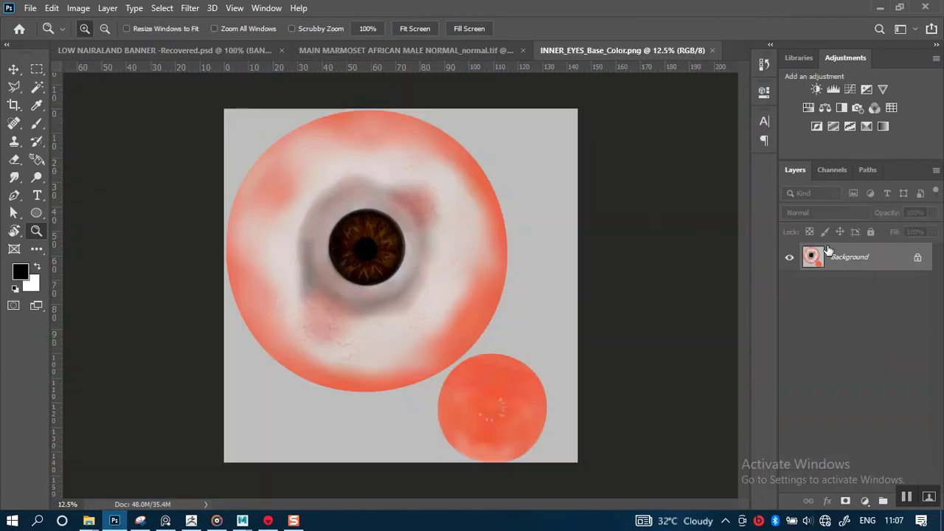
click(918, 258)
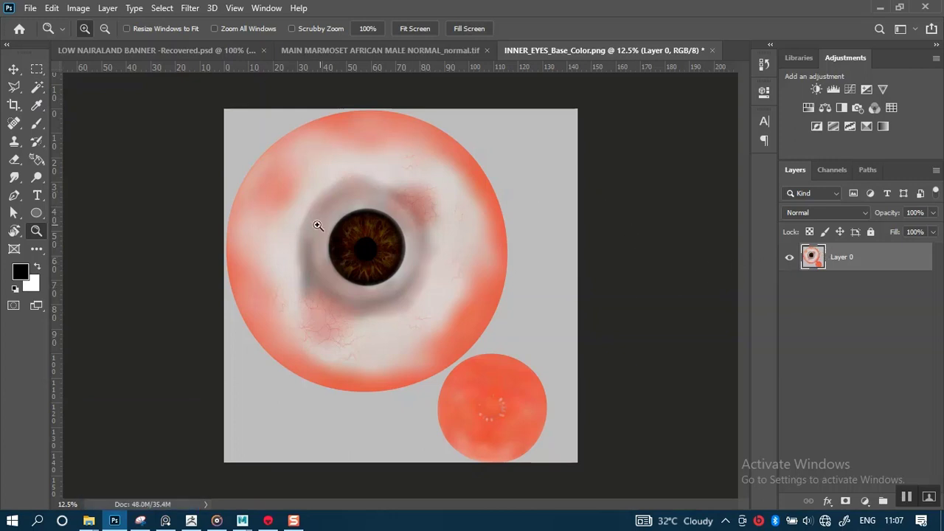
Set the Brush tool to 500 px to cover the pupil, test a black dab on the eye texture and undo it.
click(31, 215)
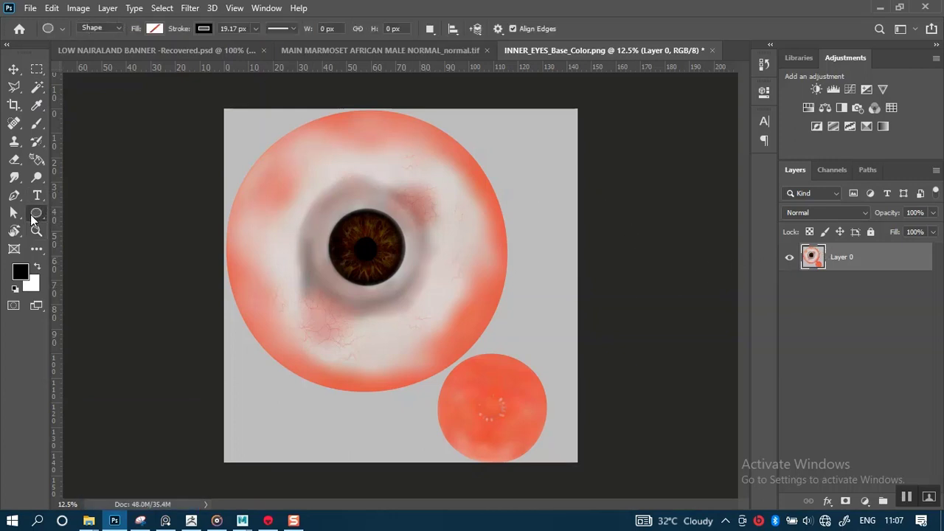
click(37, 123)
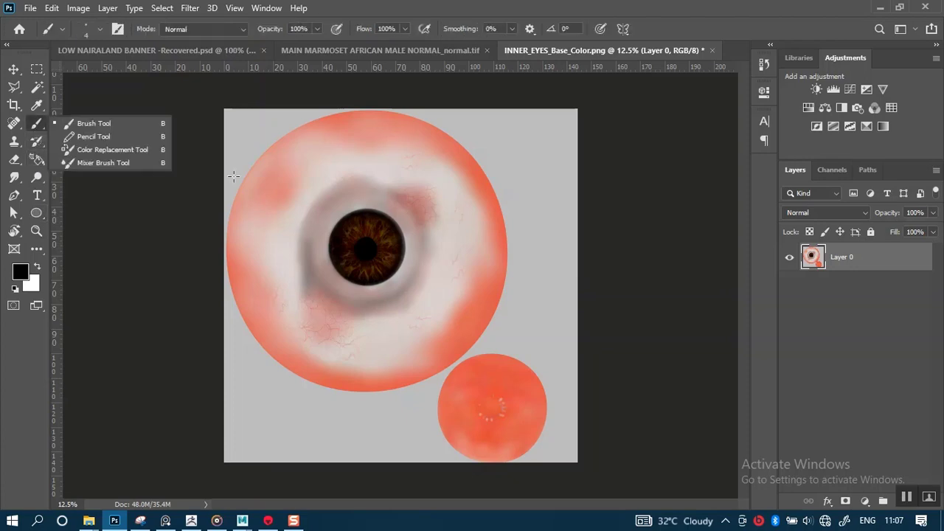
click(123, 124)
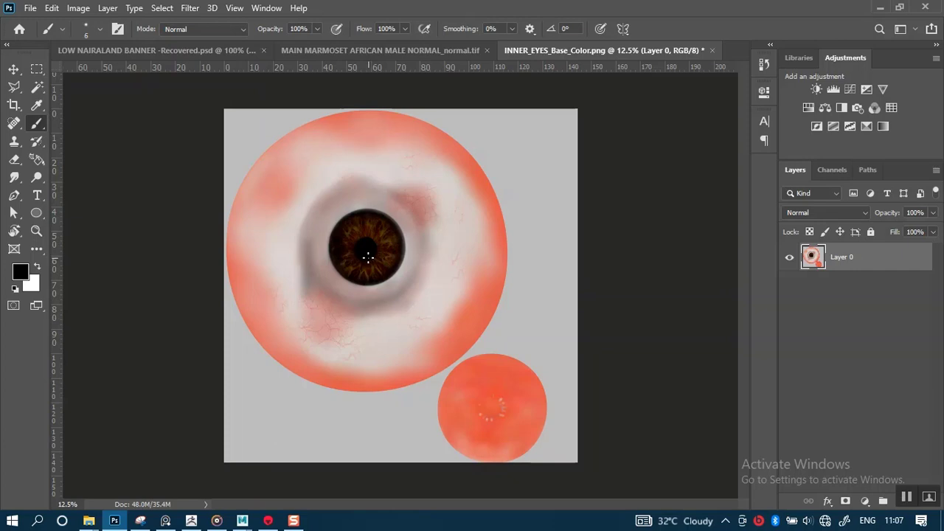
key(bracketright)
key(bracketright)
key(bracketright)
key(bracketright)
key(bracketright)
key(bracketright)
key(bracketright)
key(bracketright)
key(bracketright)
key(bracketright)
key(bracketright)
key(bracketright)
key(bracketright)
key(bracketright)
key(bracketright)
key(bracketright)
key(bracketright)
key(bracketright)
key(bracketleft)
key(bracketright)
key(bracketright)
key(bracketright)
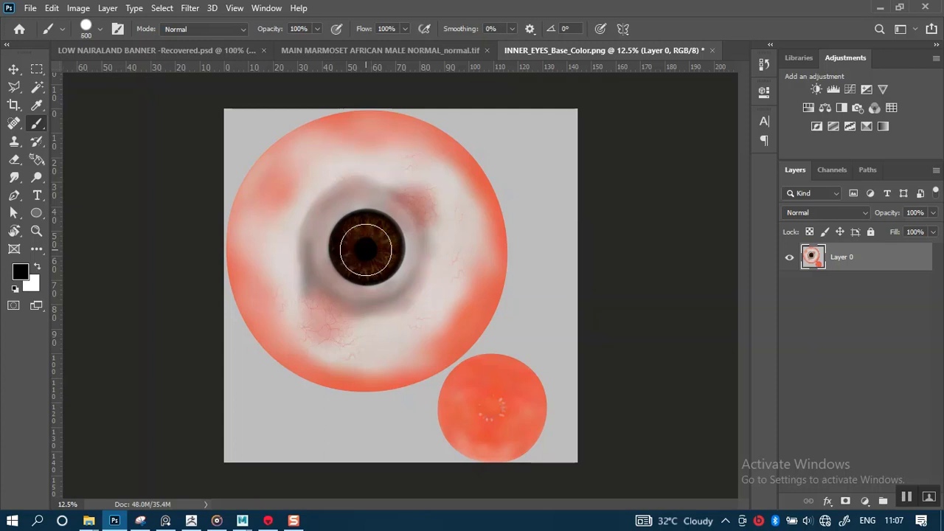
key(bracketright)
key(bracketleft)
key(bracketleft)
key(bracketleft)
click(365, 250)
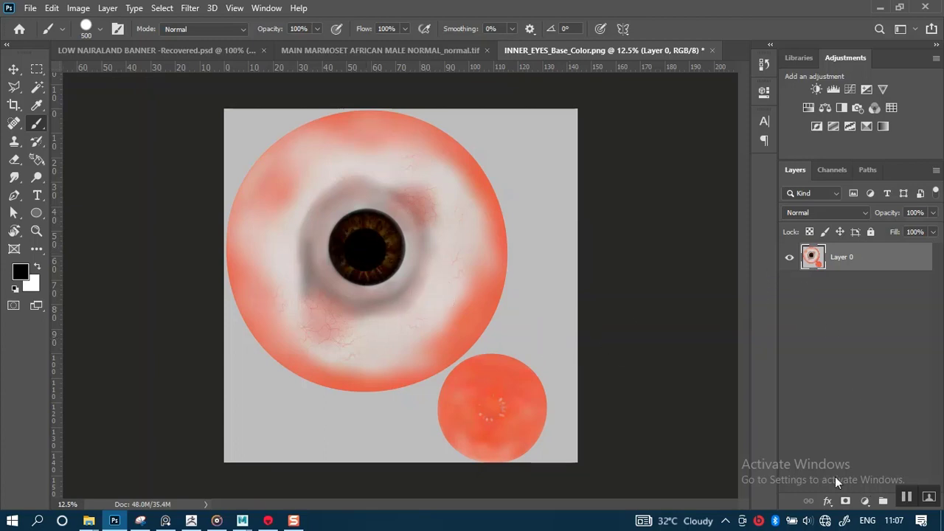
key(ctrl+z)
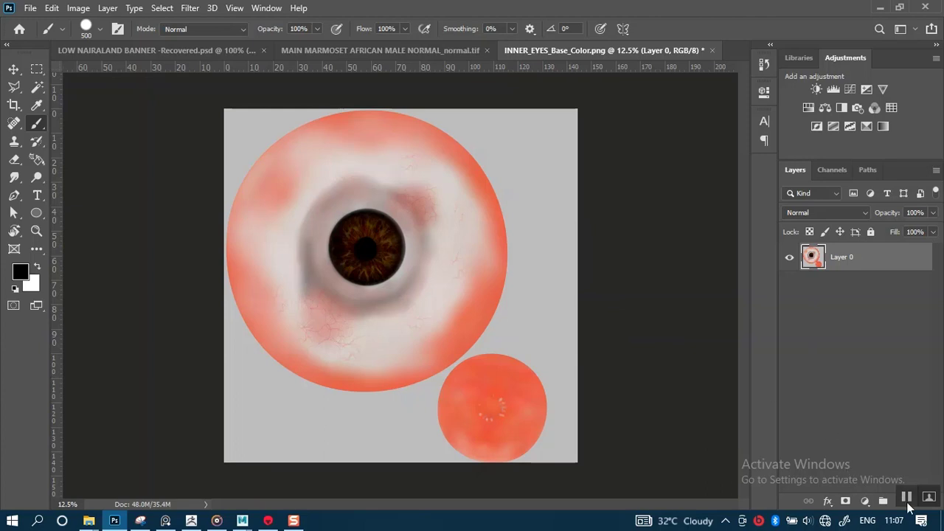
Add a new layer above the eye texture and paint a single black 500 px dot over the pupil.
click(108, 8)
mouse_move(148, 21)
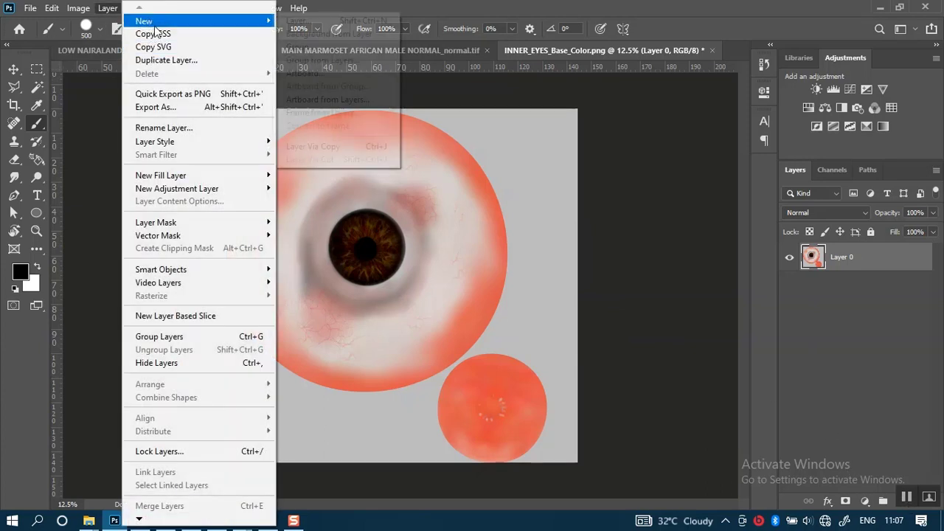
click(299, 21)
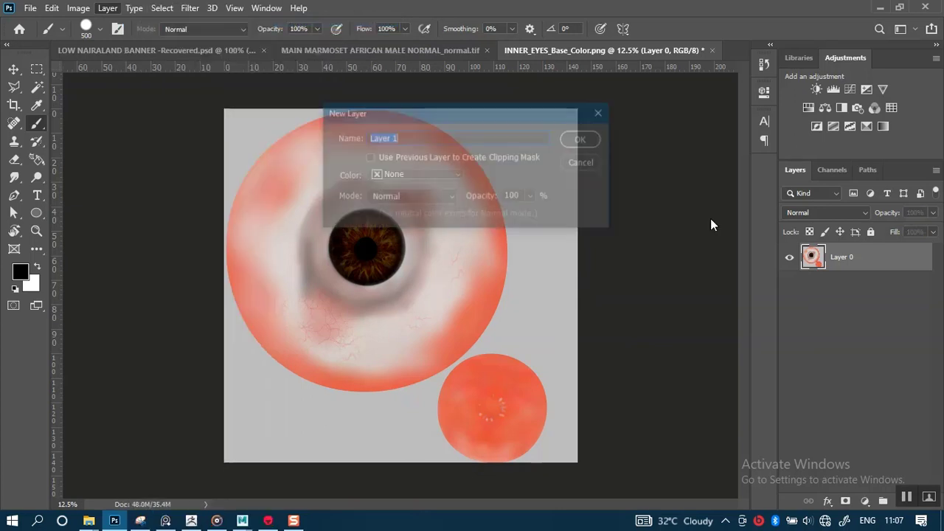
click(582, 140)
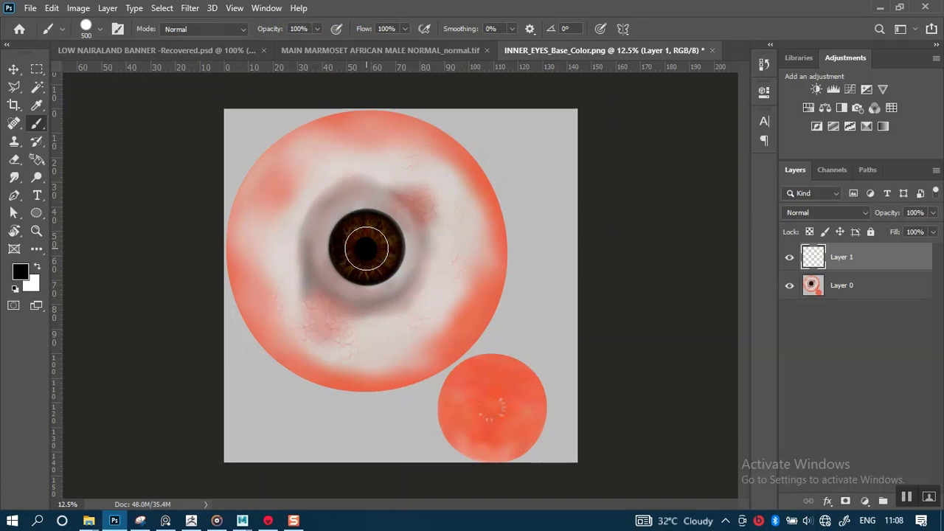
click(367, 248)
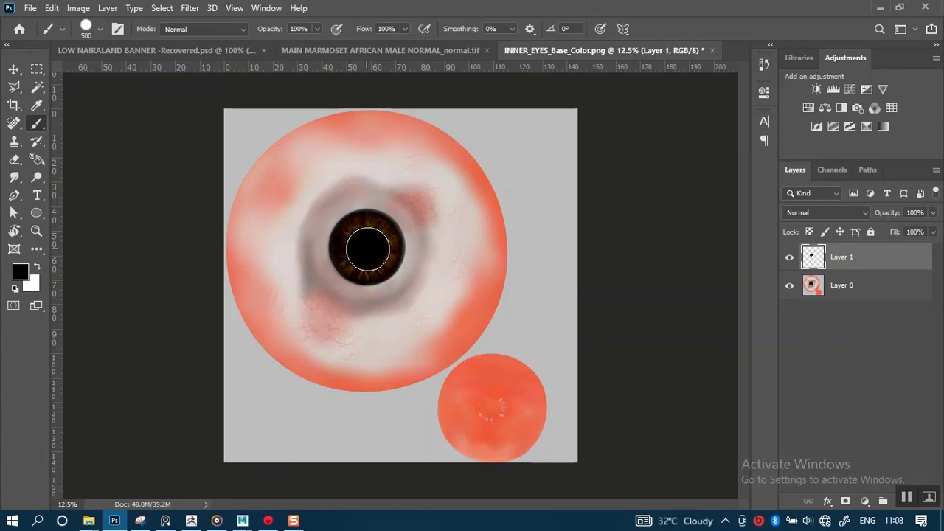
Hide the eye texture layer and add a new layer filled with white beneath the black dot.
click(789, 285)
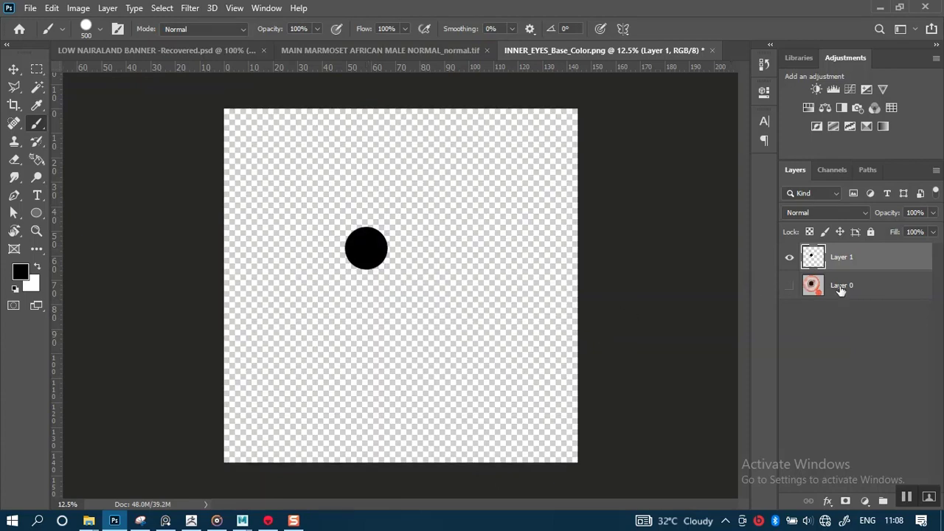
click(839, 287)
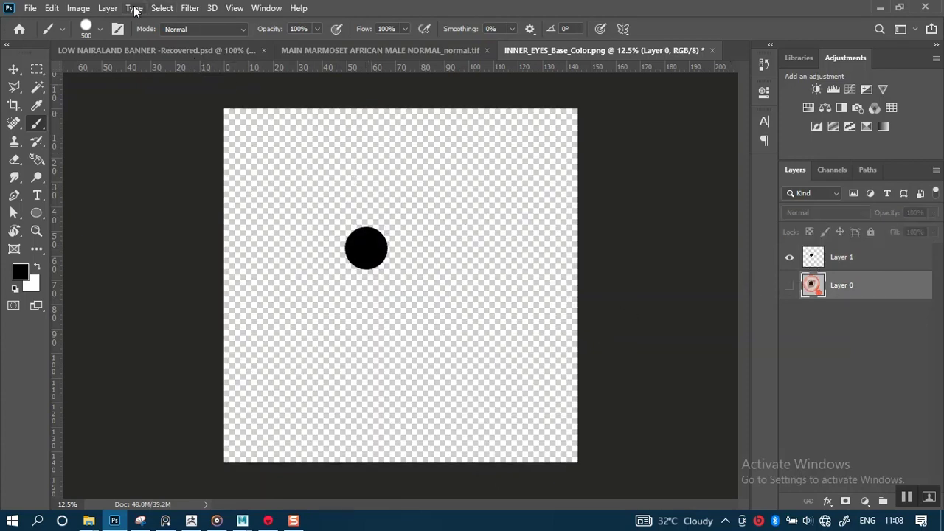
click(108, 8)
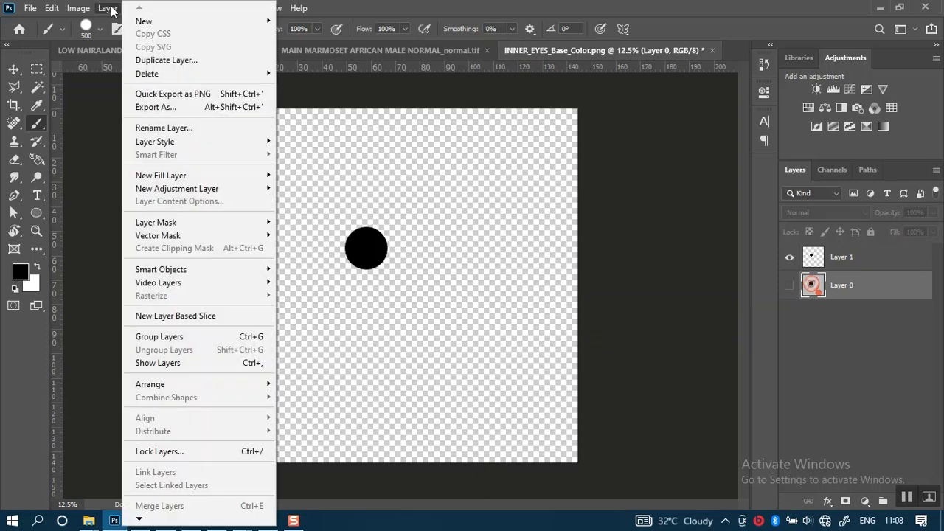
mouse_move(266, 21)
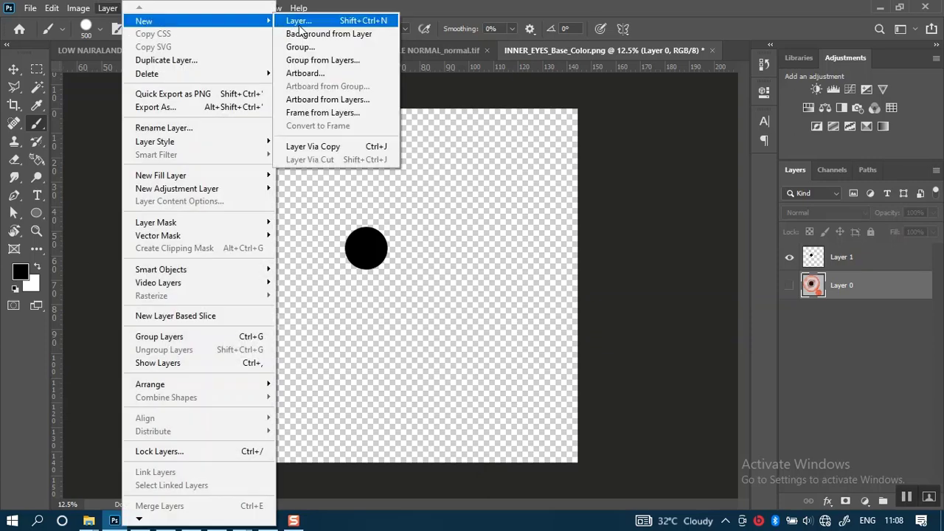
click(298, 21)
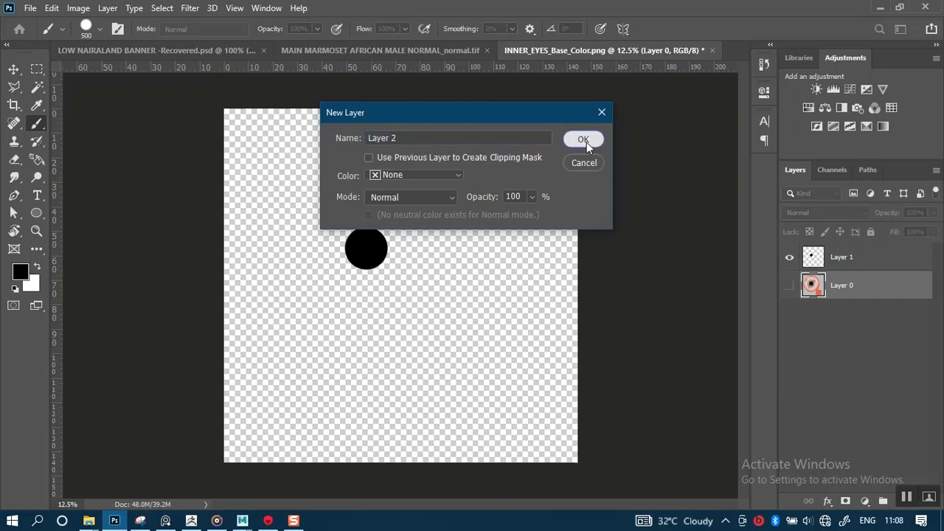
click(582, 138)
key(x)
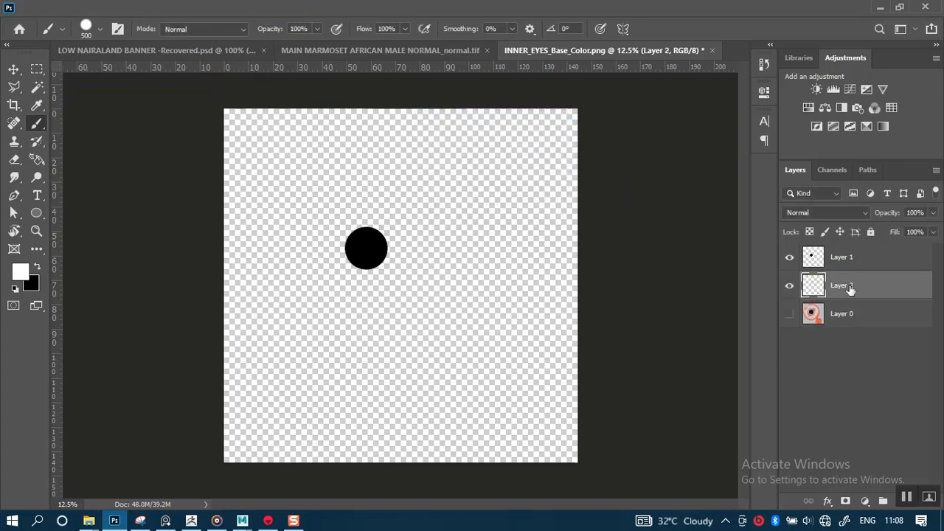
key(alt+BackSpace)
Convert the black dot's layer, Layer 1, to a smart object.
click(851, 258)
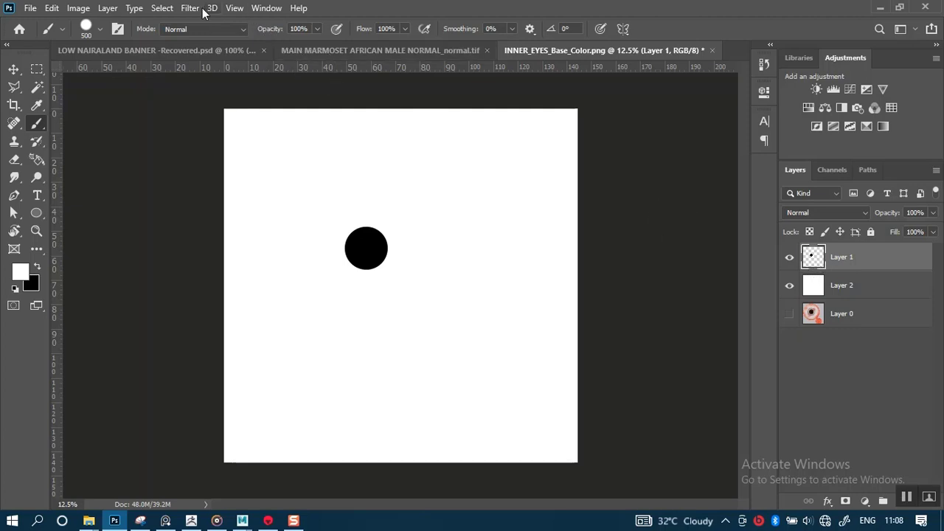
right_click(821, 255)
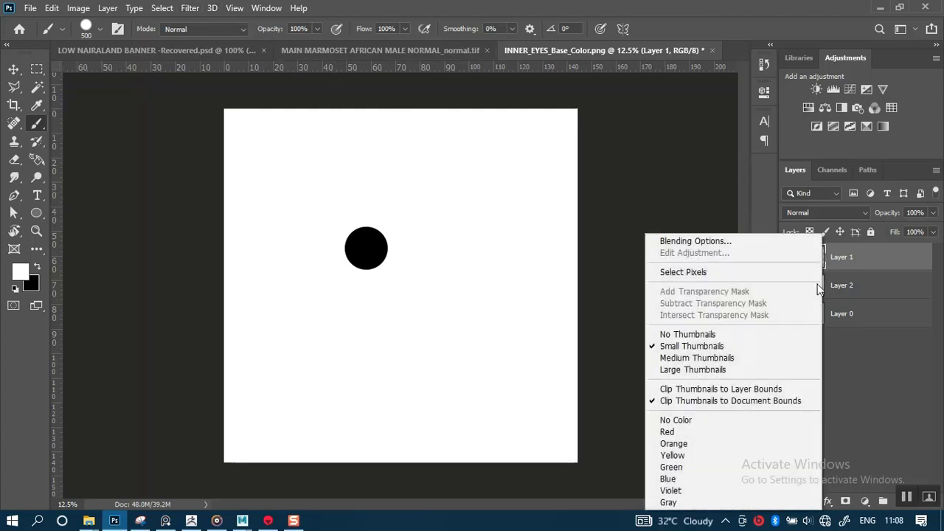
click(898, 268)
right_click(898, 265)
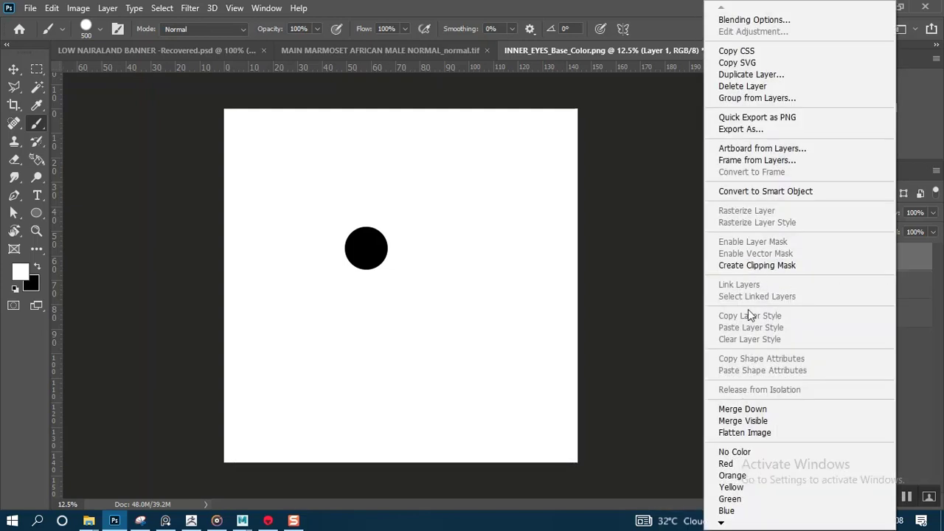
click(756, 193)
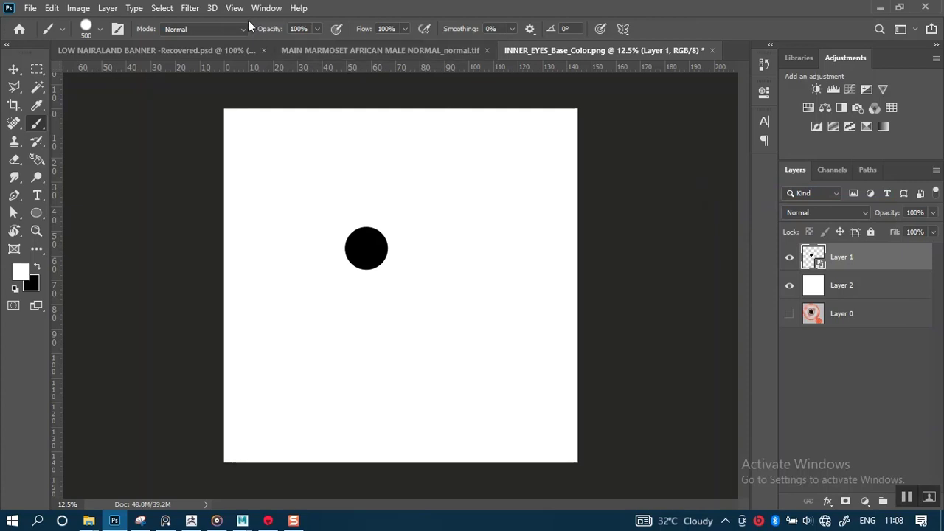
Apply a Gaussian Blur with a radius of 75.5 pixels to the black dot.
click(189, 8)
mouse_move(245, 162)
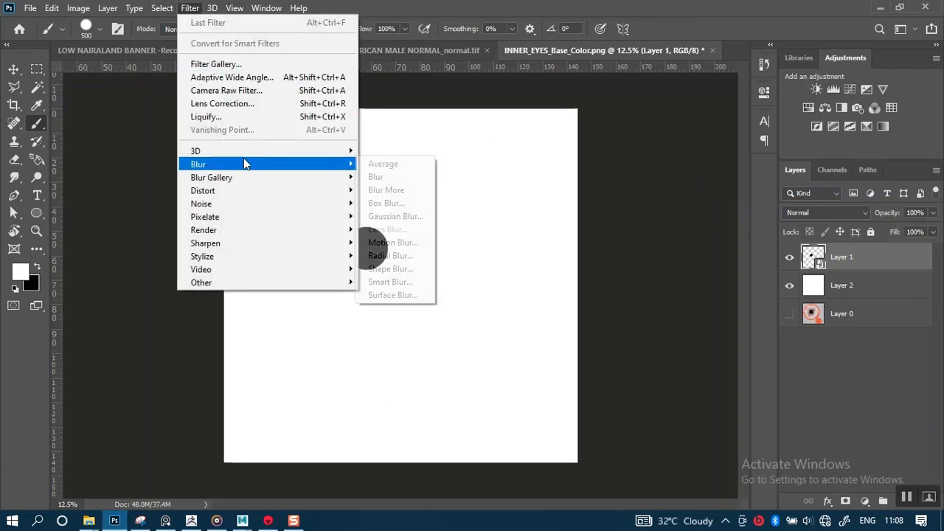
click(413, 216)
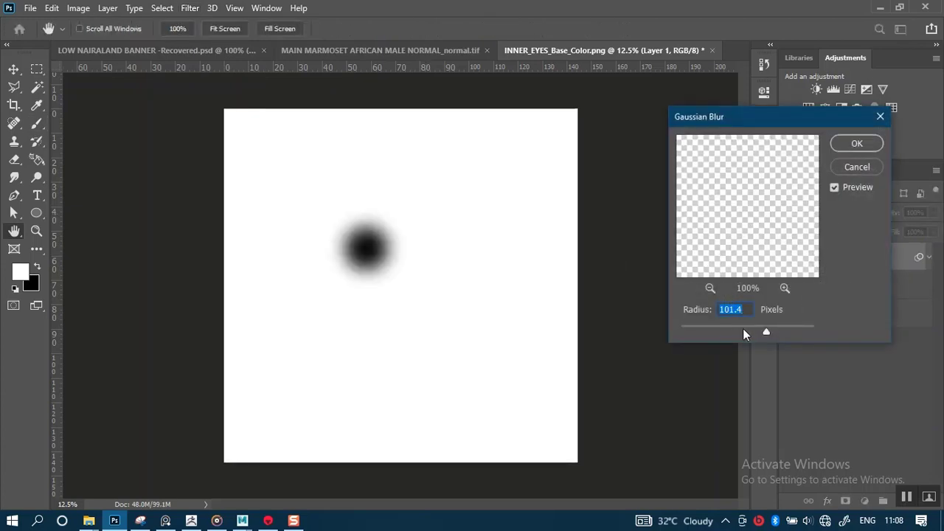
click(750, 329)
drag(752, 327, 761, 329)
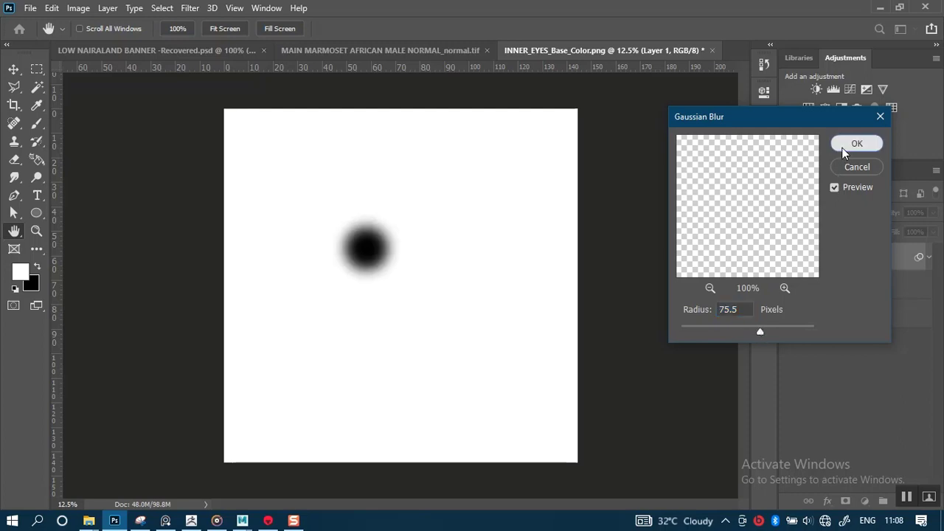
click(849, 143)
Scale the blurred dot proportionally about its centre to 88.80% and commit the transform.
key(ctrl+t)
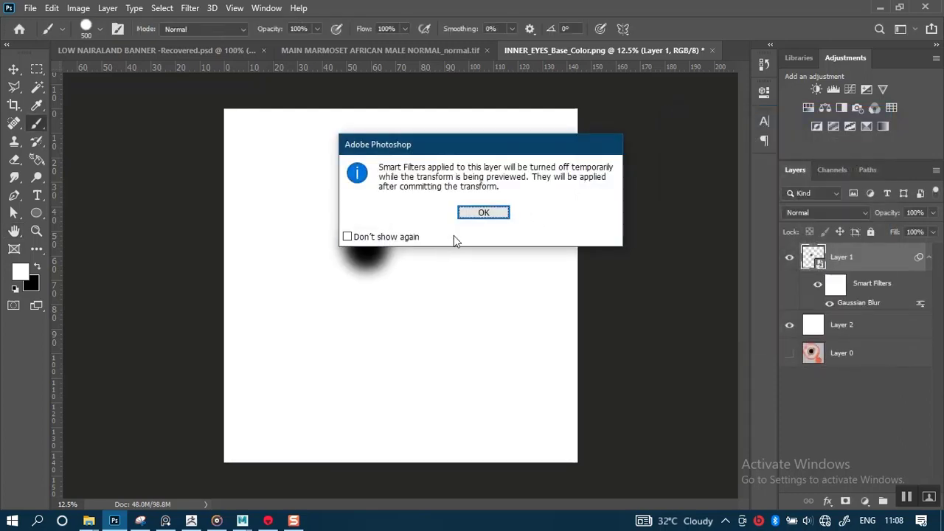
click(483, 212)
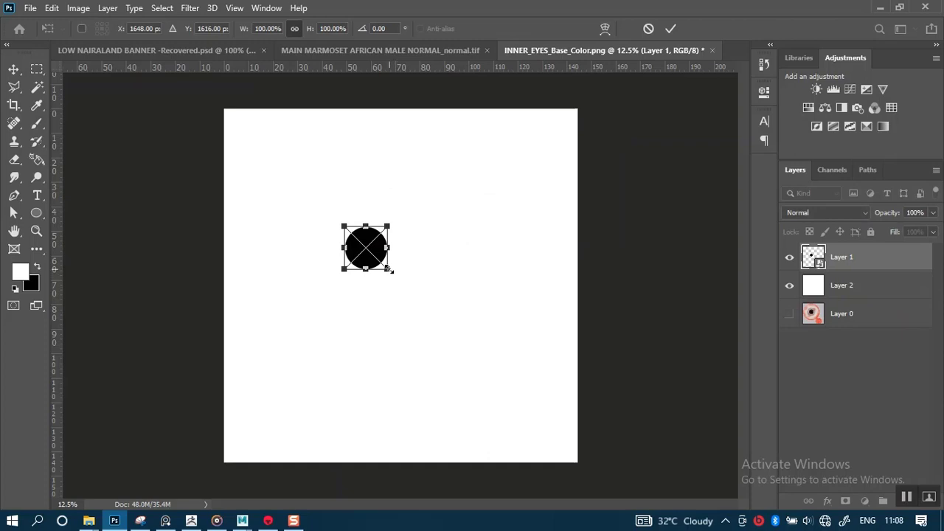
alt+drag(388, 269, 386, 267)
key(Return)
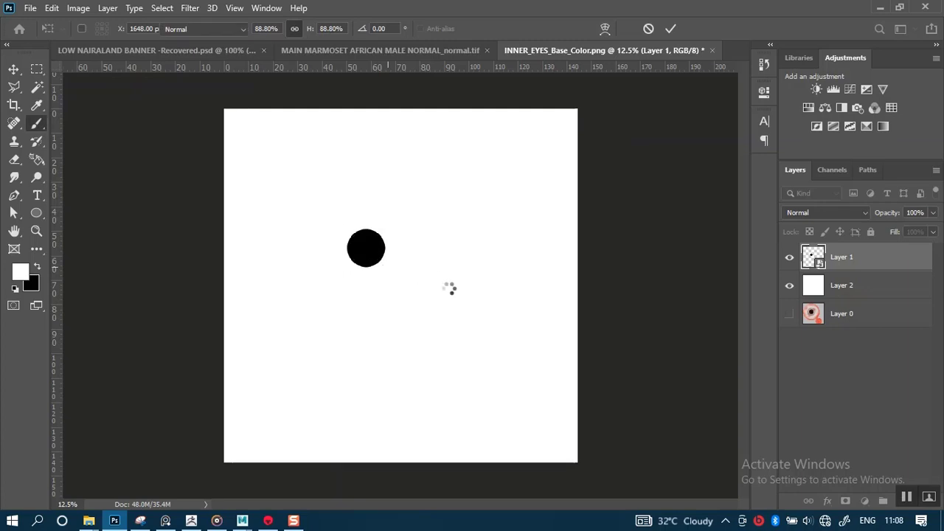
key(ctrl+f)
key(b)
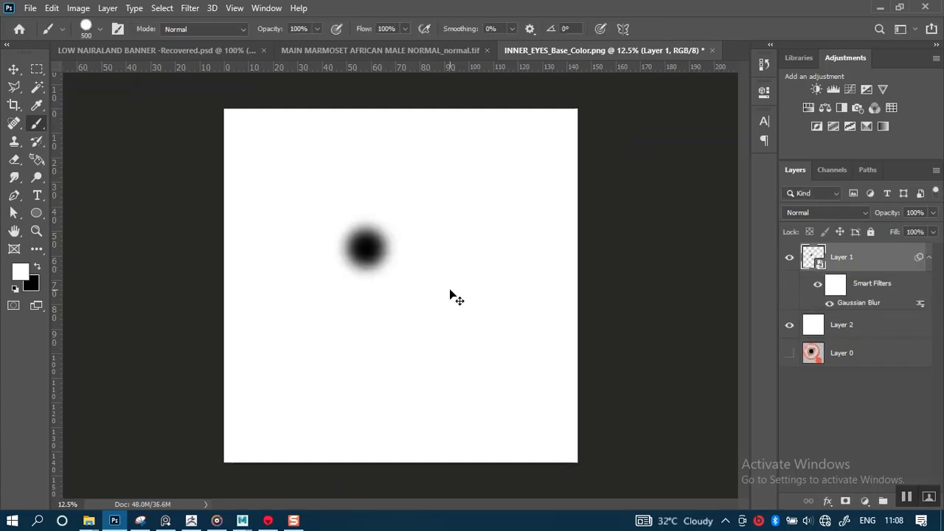
Begin saving a copy of the blurred dot image into the SP TEXTURES > AFRICAN MALE folder in JPEG format.
key(ctrl+shift+s)
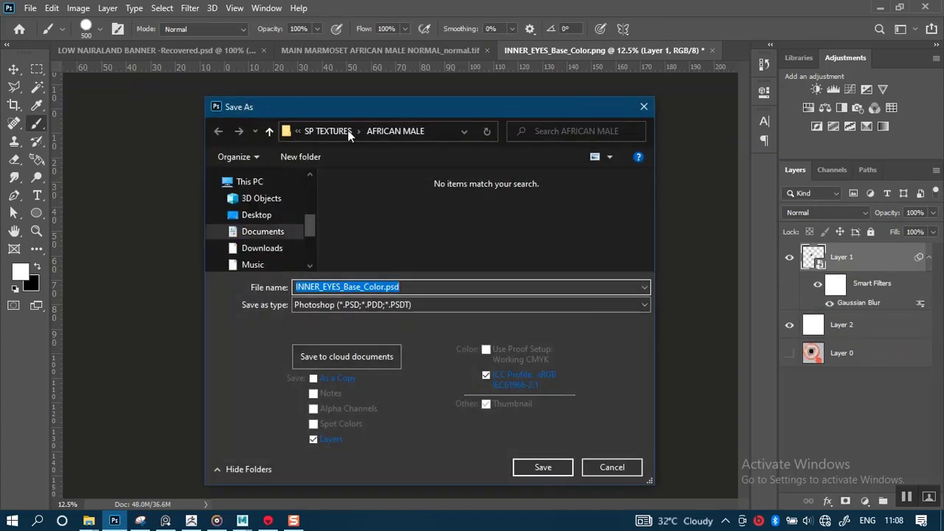
click(337, 130)
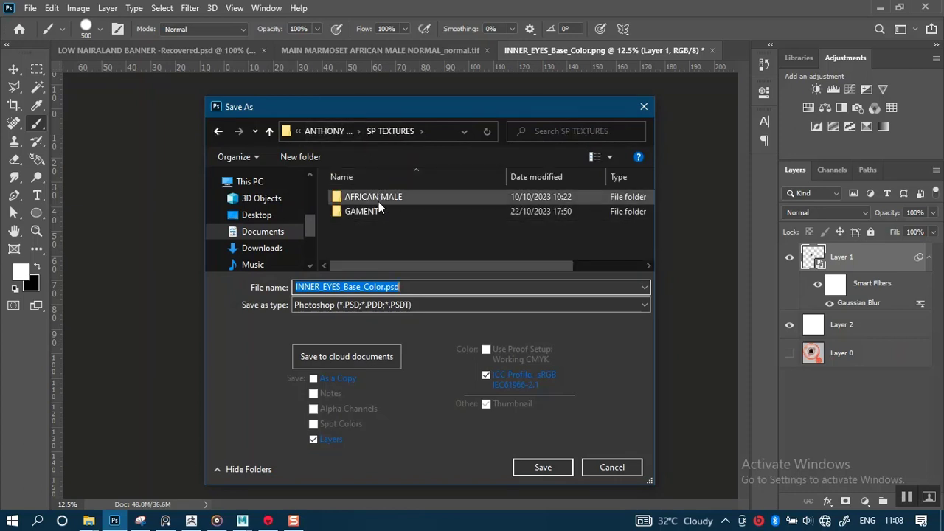
click(379, 202)
click(410, 196)
click(457, 202)
double_click(457, 203)
click(406, 304)
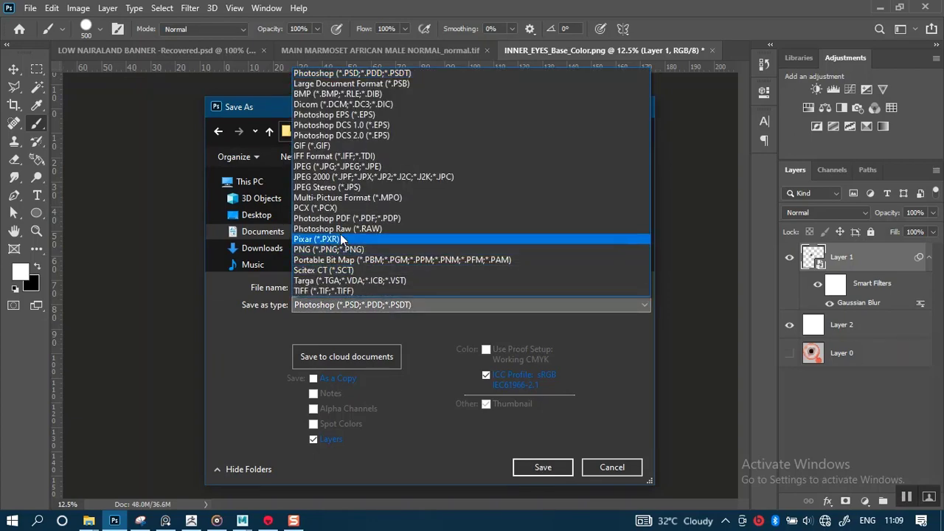
click(335, 250)
click(332, 305)
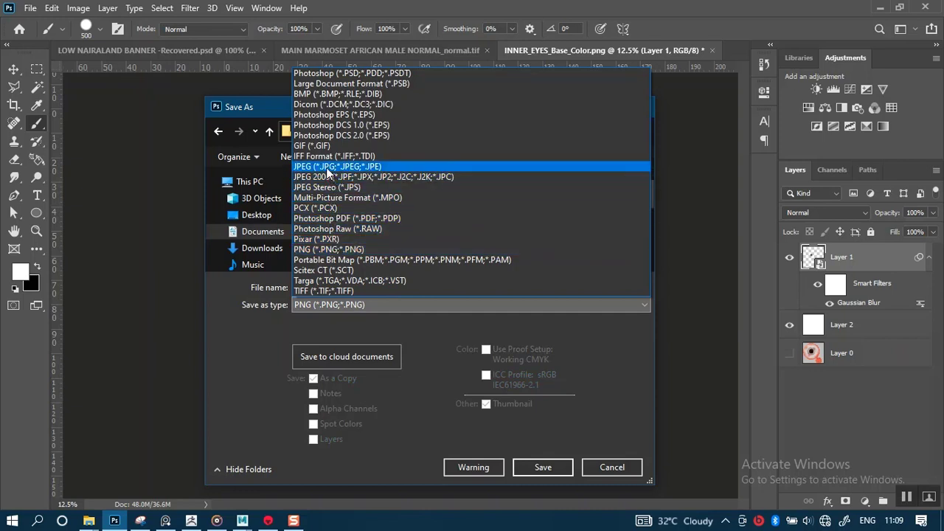
click(329, 168)
Name the copy DOT INNER_EYES and save it with JPEG quality 12, Baseline ("Standard").
click(405, 287)
click(405, 287)
key(BackSpace)
key(BackSpace)
key(BackSpace)
key(BackSpace)
key(BackSpace)
key(BackSpace)
key(BackSpace)
key(BackSpace)
key(BackSpace)
key(BackSpace)
key(BackSpace)
key(BackSpace)
key(BackSpace)
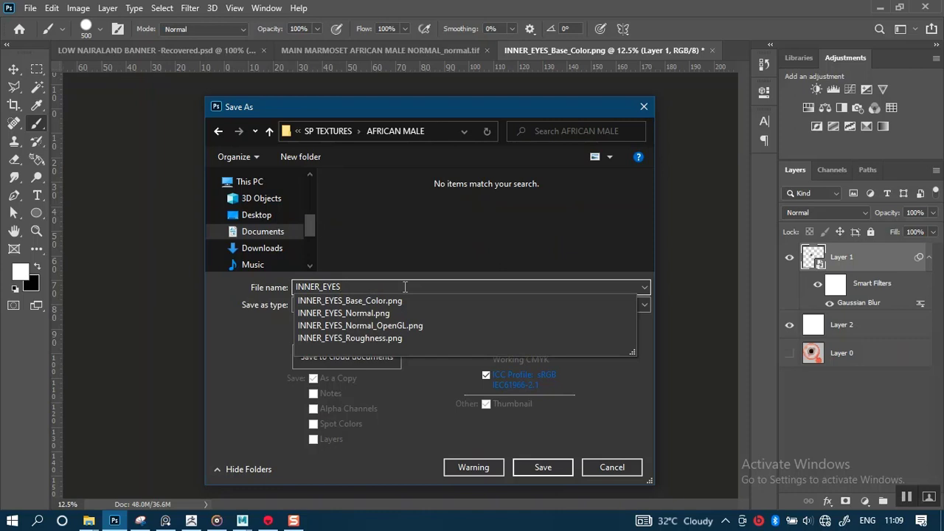
key(Home)
text(AM_)
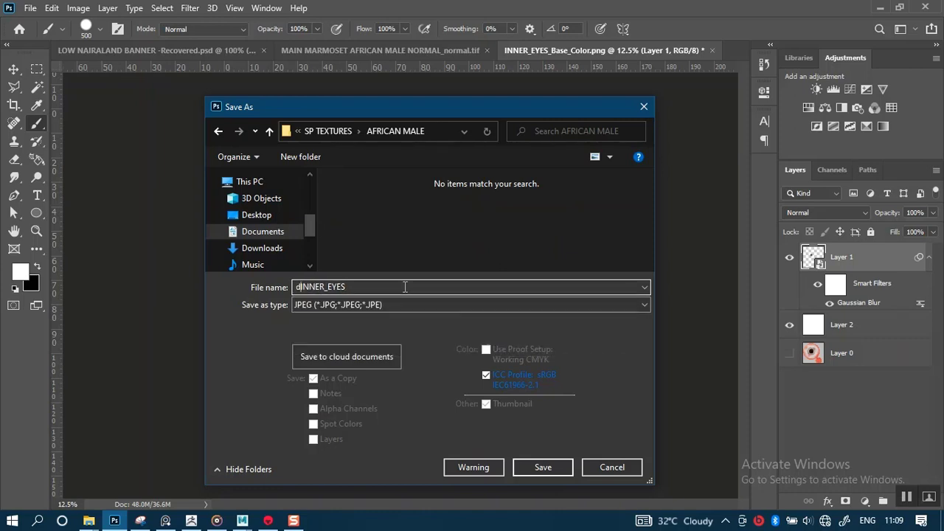
key(BackSpace)
key(BackSpace)
key(BackSpace)
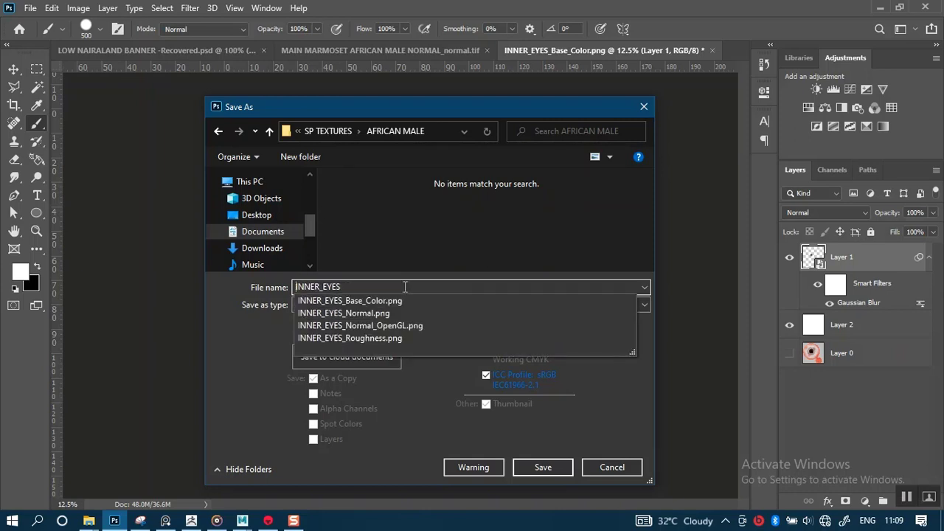
text(DOT)
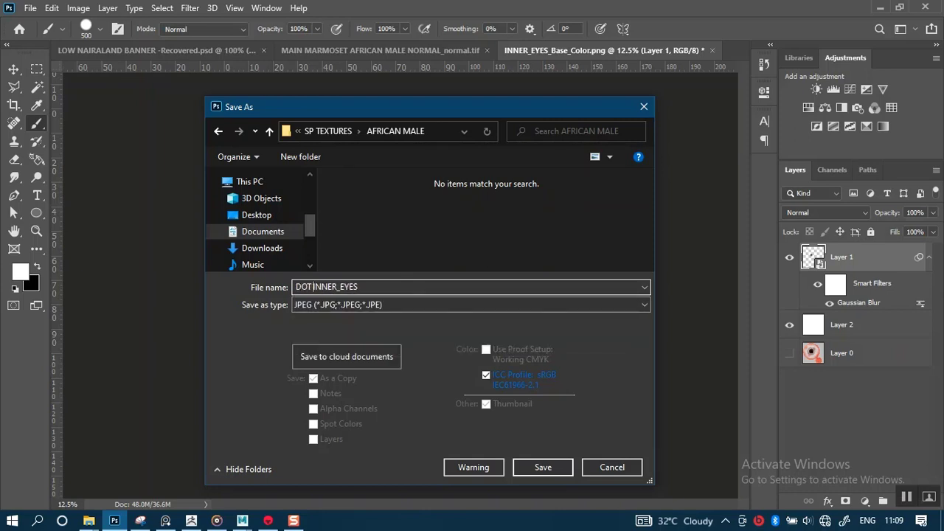
key(Return)
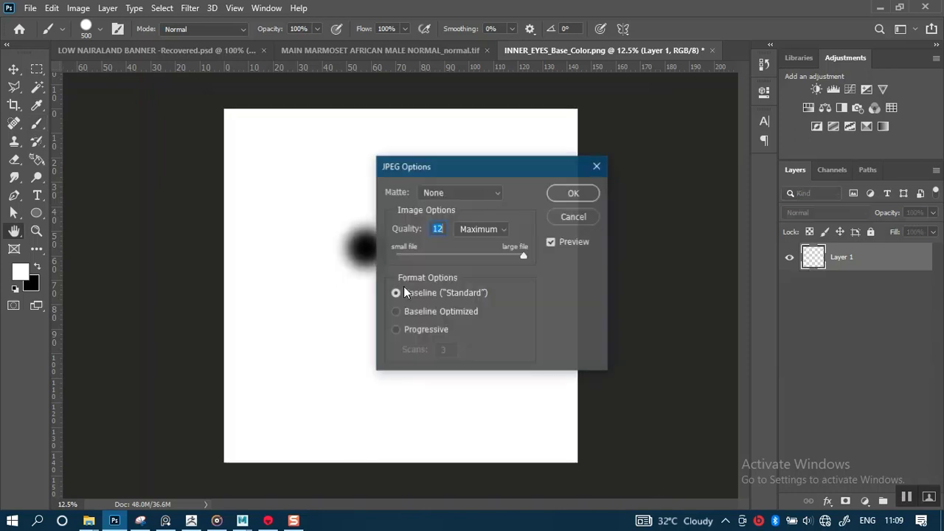
click(574, 193)
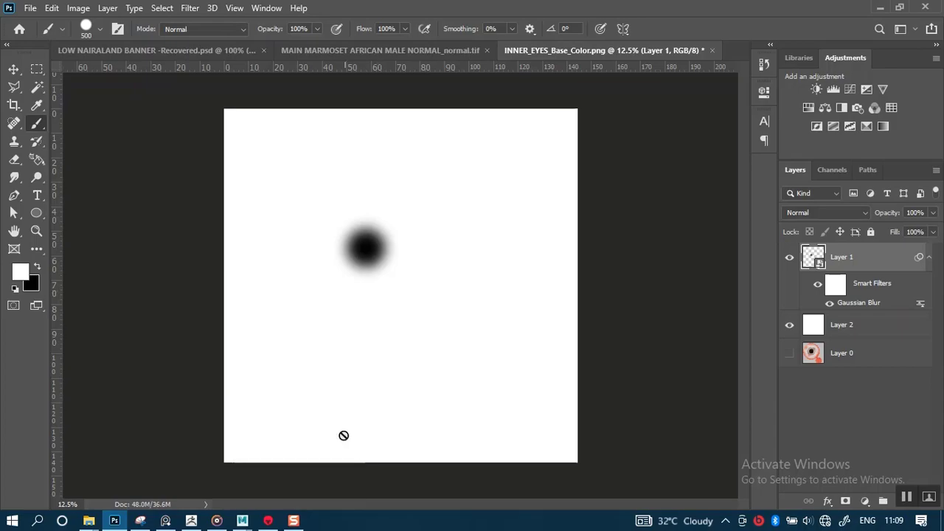
Switch to Marmoset Toolbag and set the INNER_EYES6 material's Surface type to Parallax.
click(270, 523)
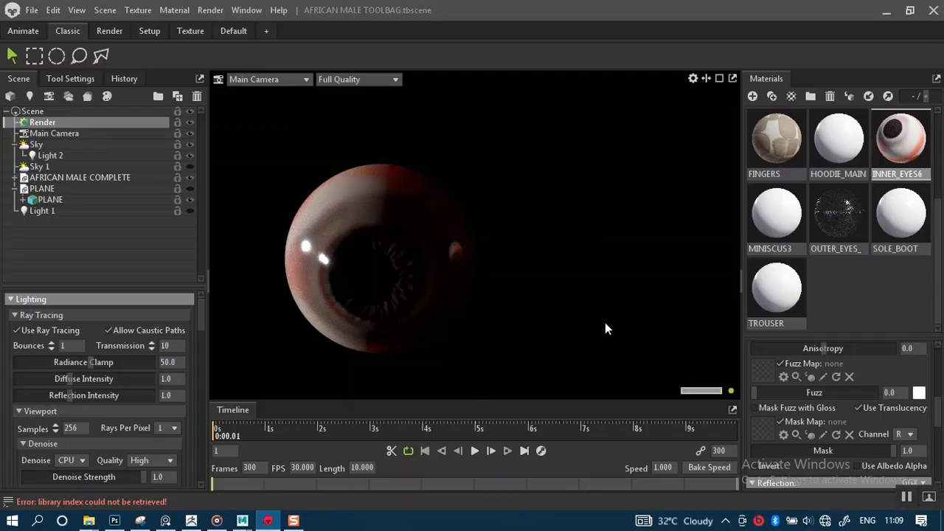
scroll(936, 372, up, 5)
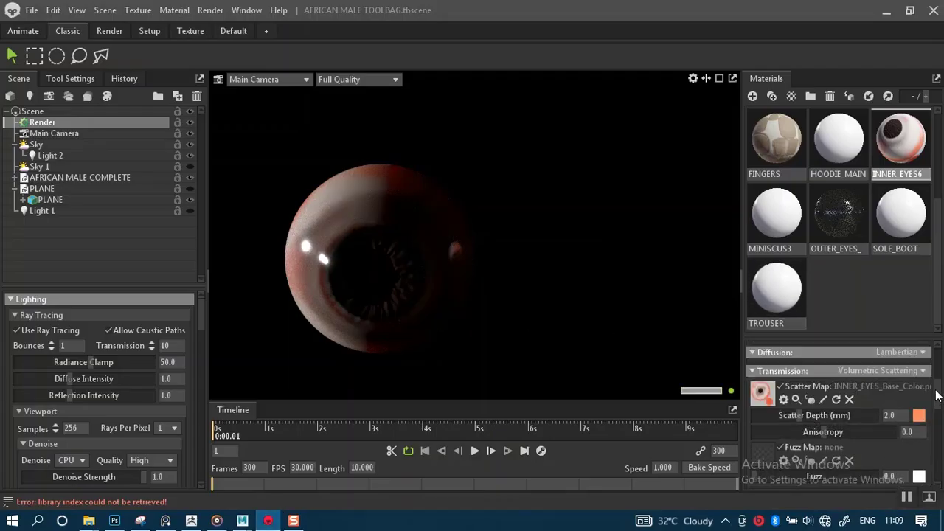
scroll(936, 373, up, 1)
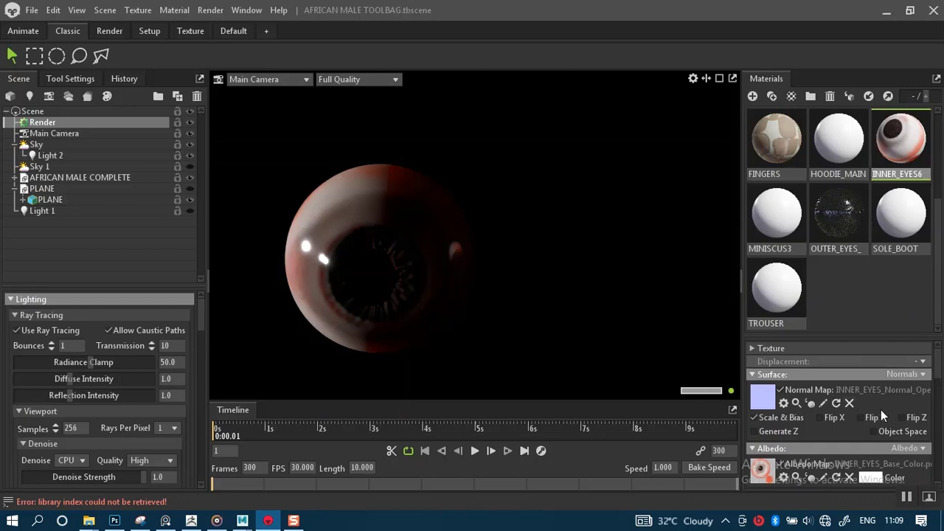
click(908, 375)
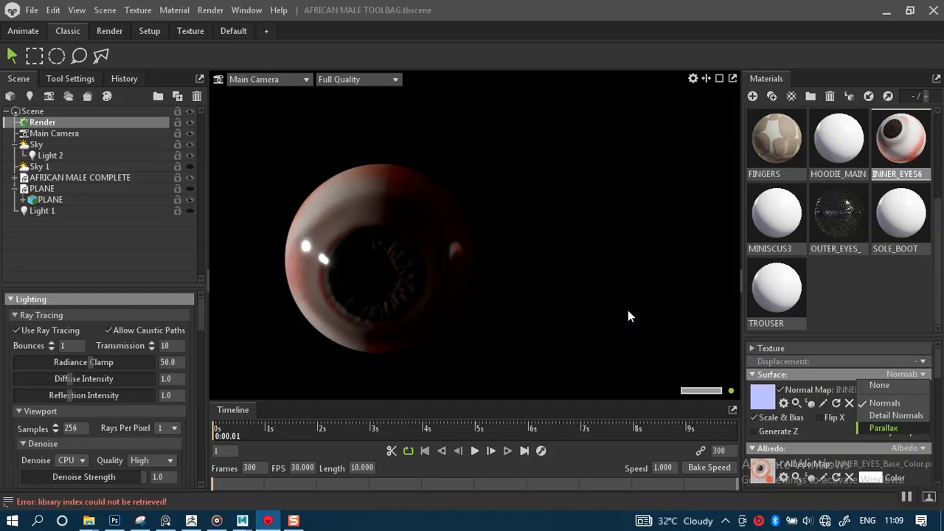
key(Return)
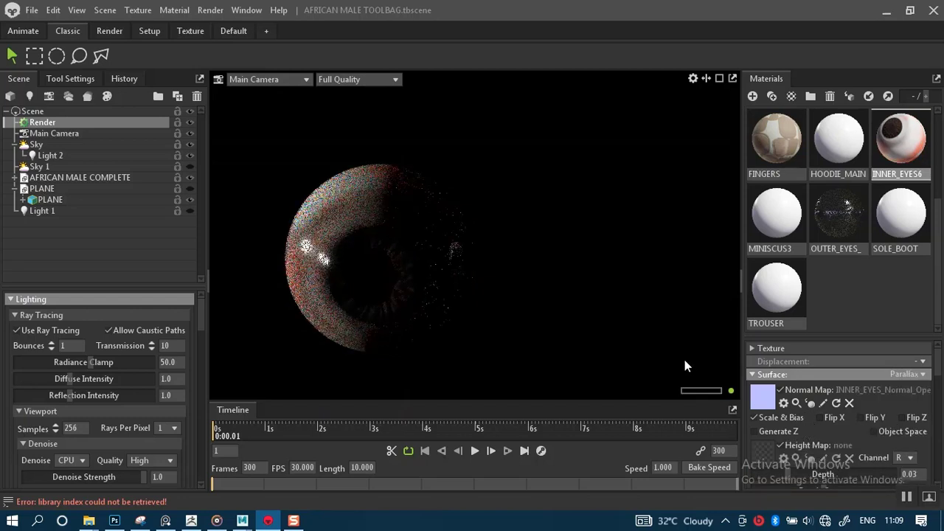
Load DOT INNER_EYES.jpg as the height map of the inner eye material's Parallax surface.
drag(939, 365, 940, 389)
scroll(792, 382, up, 1)
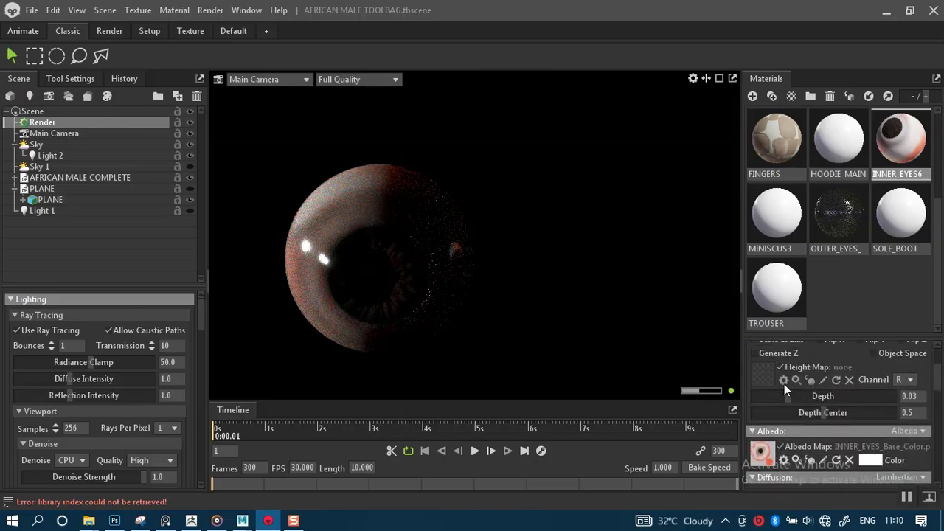
click(763, 361)
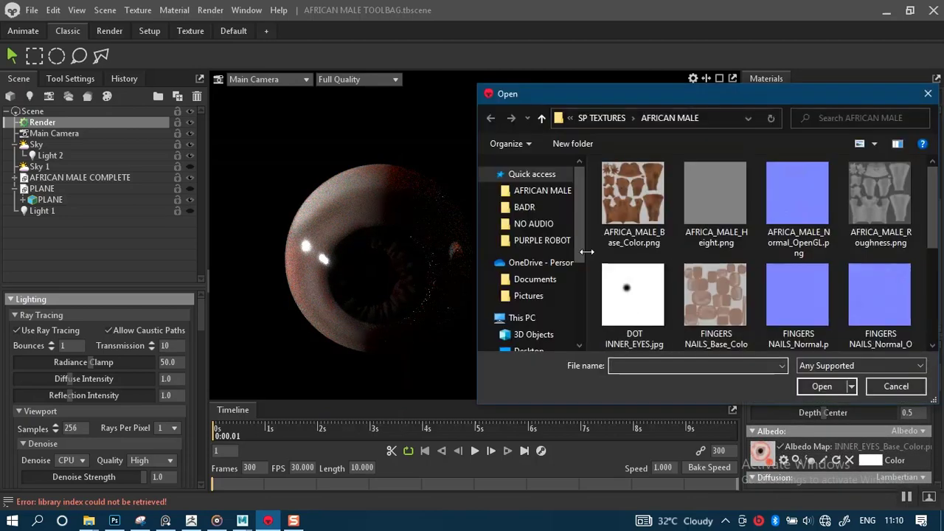
double_click(635, 307)
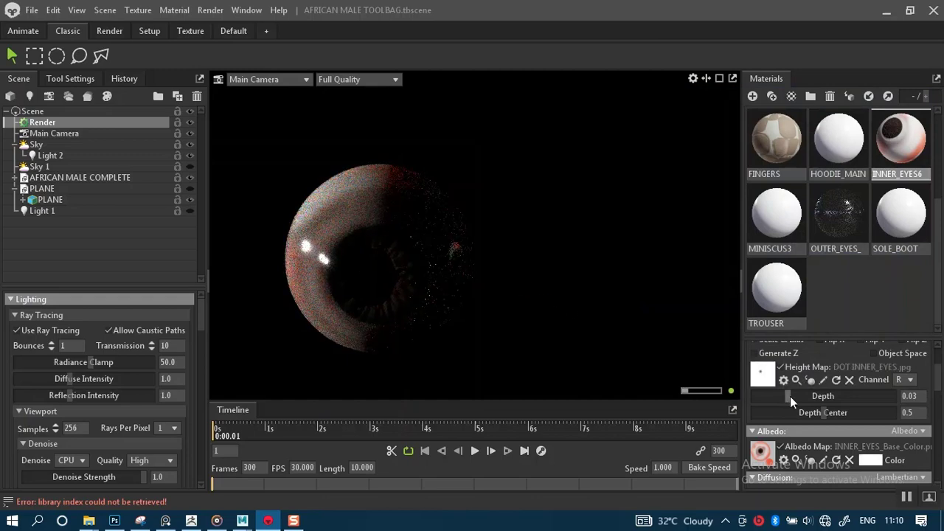
Try parallax Depth values of 0.097, 0.0 and 0.012 on the inner eye while varying Depth Center.
drag(787, 396, 810, 396)
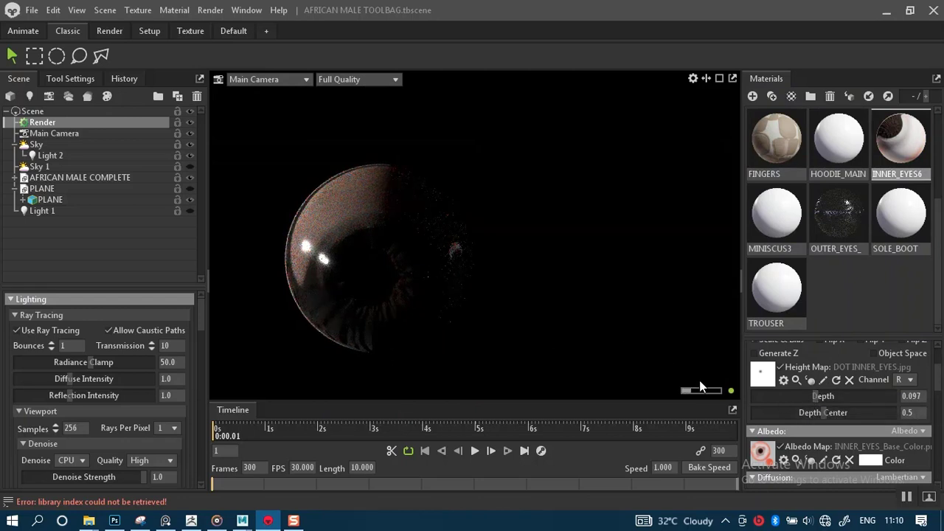
drag(813, 395, 751, 397)
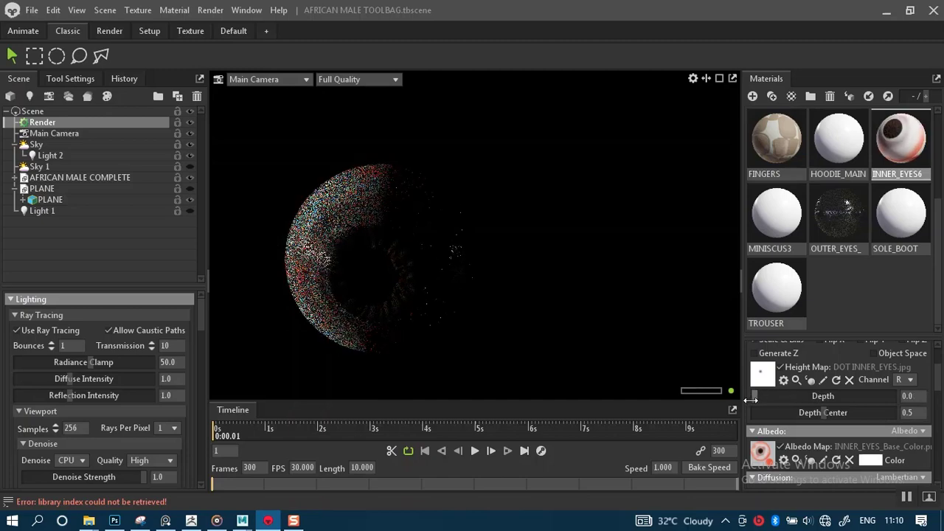
drag(823, 411, 877, 412)
mouse_move(817, 413)
mouse_down()
mouse_move(783, 412)
mouse_move(839, 412)
mouse_move(825, 413)
mouse_up()
mouse_move(757, 398)
mouse_down()
mouse_move(906, 396)
mouse_move(769, 408)
mouse_move(815, 399)
mouse_move(768, 408)
mouse_move(764, 396)
mouse_move(824, 396)
mouse_move(751, 399)
mouse_up()
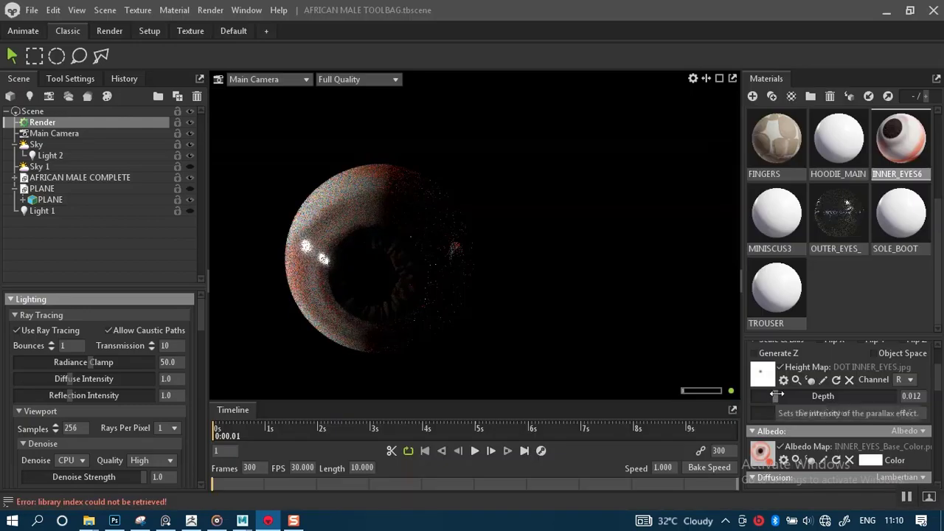
mouse_move(772, 396)
mouse_down()
mouse_move(899, 396)
mouse_move(769, 402)
mouse_move(828, 413)
mouse_move(907, 410)
mouse_move(769, 425)
mouse_move(757, 399)
mouse_move(746, 398)
mouse_move(779, 396)
mouse_move(770, 397)
mouse_up()
Set the inner eye's parallax Depth Center to 1.0 and test Depth at 0.099, finishing at 0.0.
drag(838, 413, 924, 413)
mouse_move(769, 397)
mouse_down()
mouse_move(898, 397)
mouse_move(755, 396)
mouse_move(766, 396)
mouse_up()
mouse_move(828, 404)
mouse_down()
mouse_move(860, 399)
mouse_move(819, 400)
mouse_up()
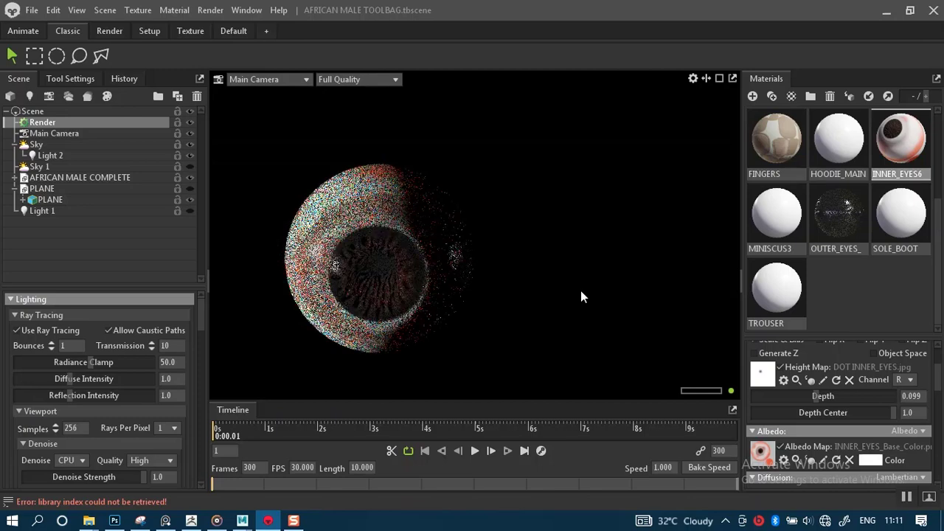
drag(815, 398, 760, 418)
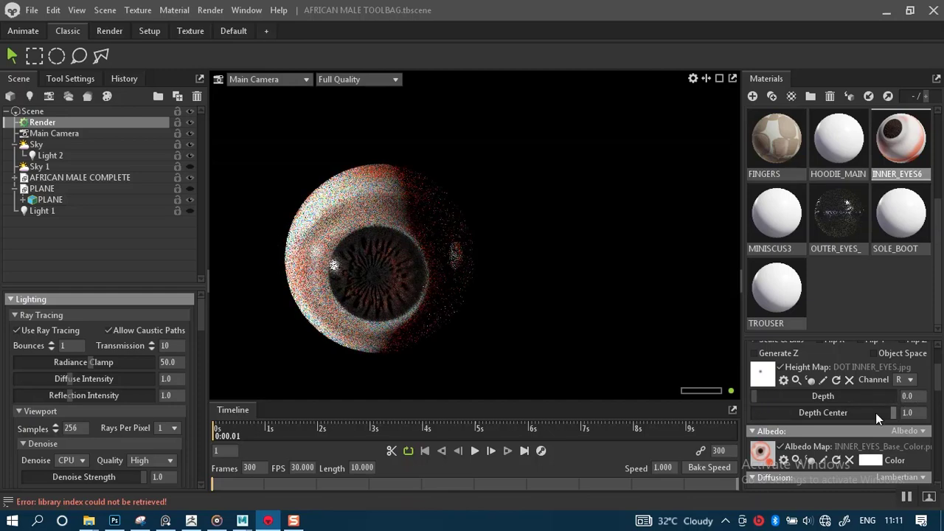
Lower the parallax Depth Center and restore it to 1.0, and raise Depth to 0.01.
drag(876, 412, 734, 398)
drag(820, 413, 921, 416)
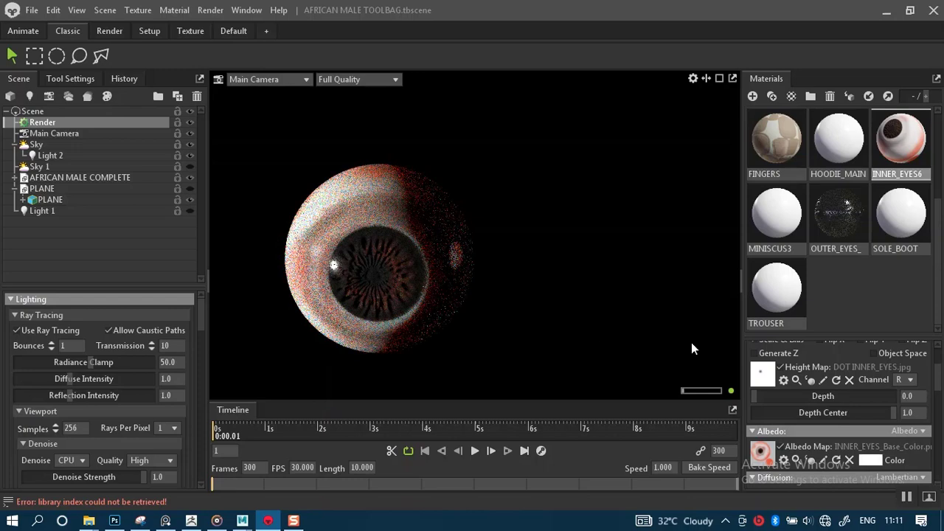
drag(755, 394, 772, 408)
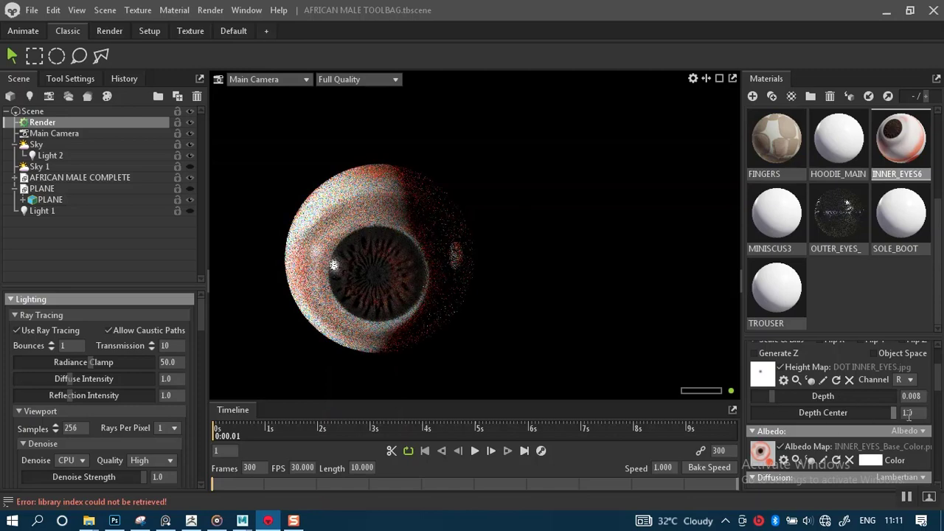
mouse_move(772, 396)
mouse_down()
mouse_move(804, 396)
mouse_move(729, 398)
mouse_move(865, 399)
mouse_move(750, 411)
mouse_move(772, 411)
mouse_up()
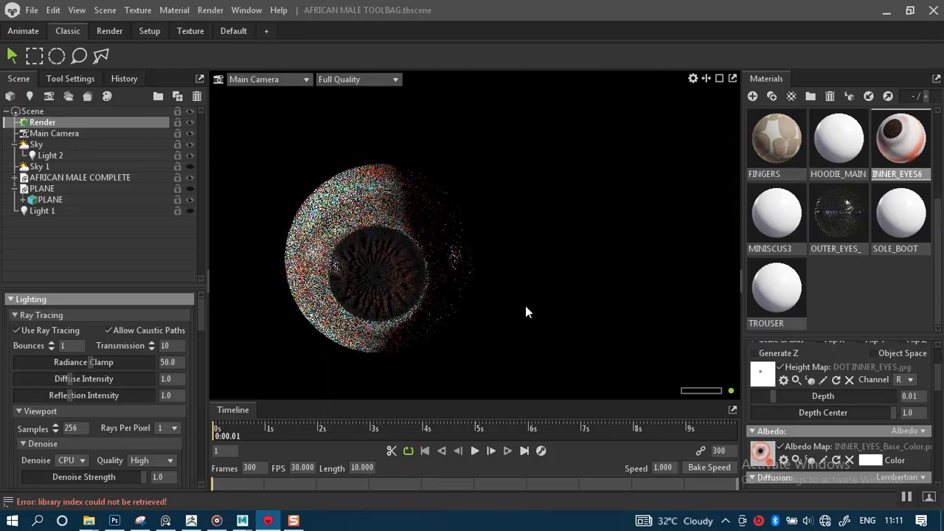
Switch to the INNER_EYES_Base_Color.png document in Photoshop, hide Layer 1 and Layer 2, and show Layer 0.
mouse_move(142, 521)
click(131, 478)
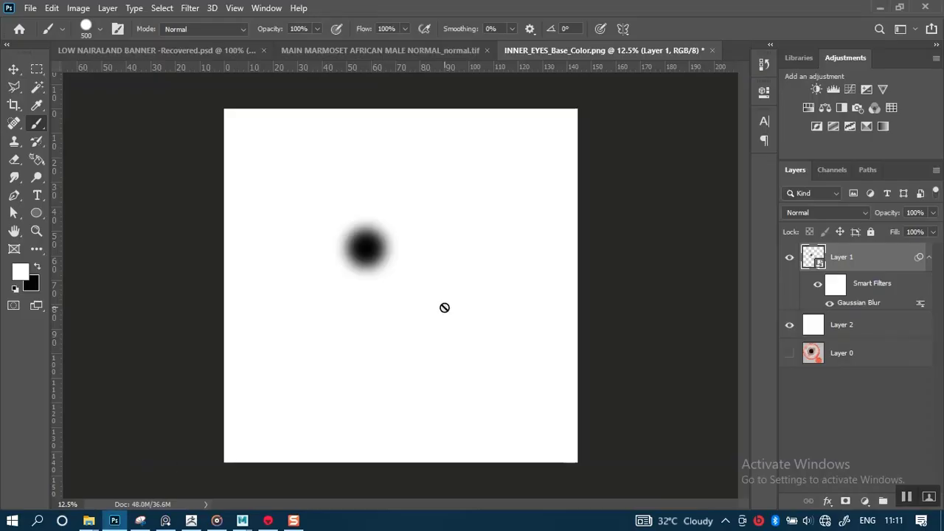
click(790, 326)
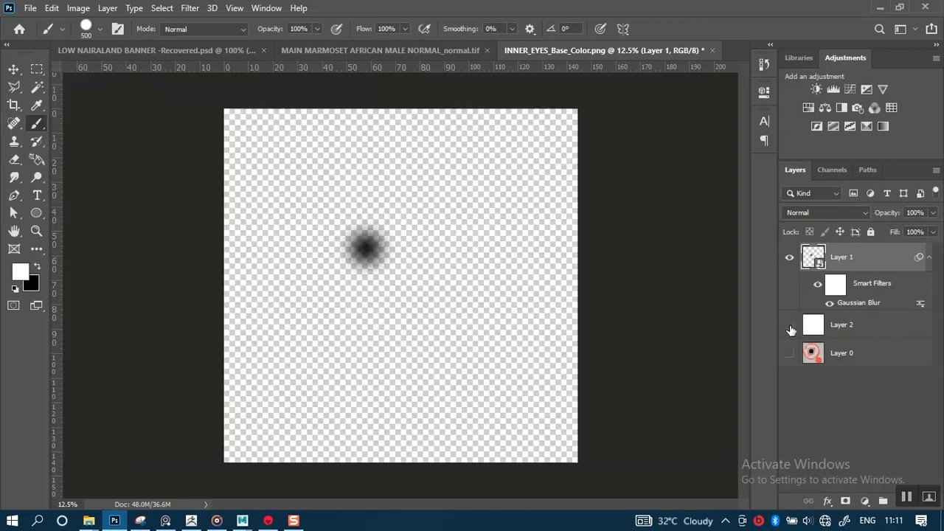
click(790, 257)
click(791, 353)
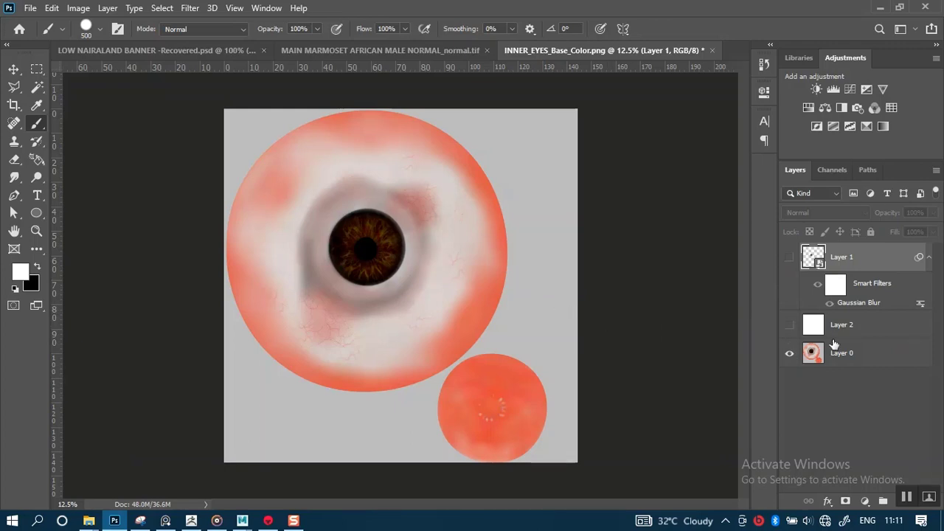
Convert the eye texture layer, Layer 0, to a smart object and duplicate it.
click(850, 356)
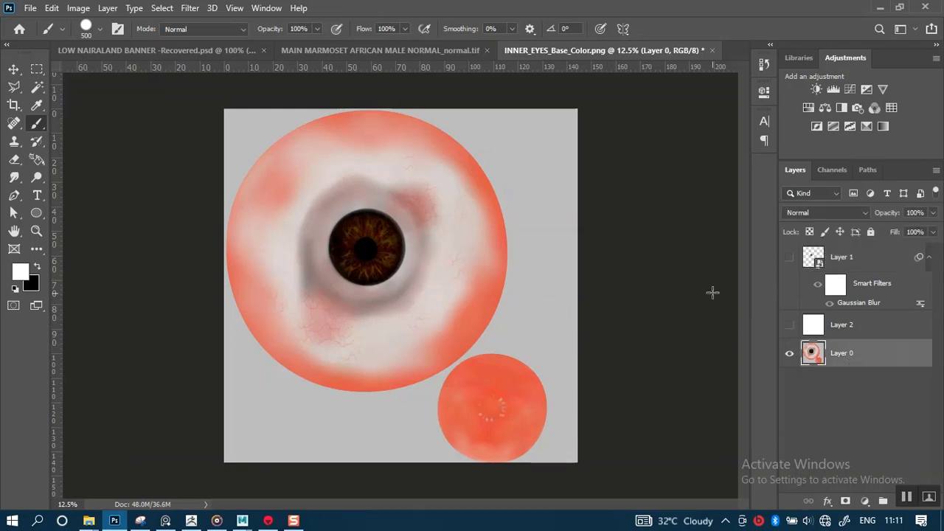
right_click(876, 357)
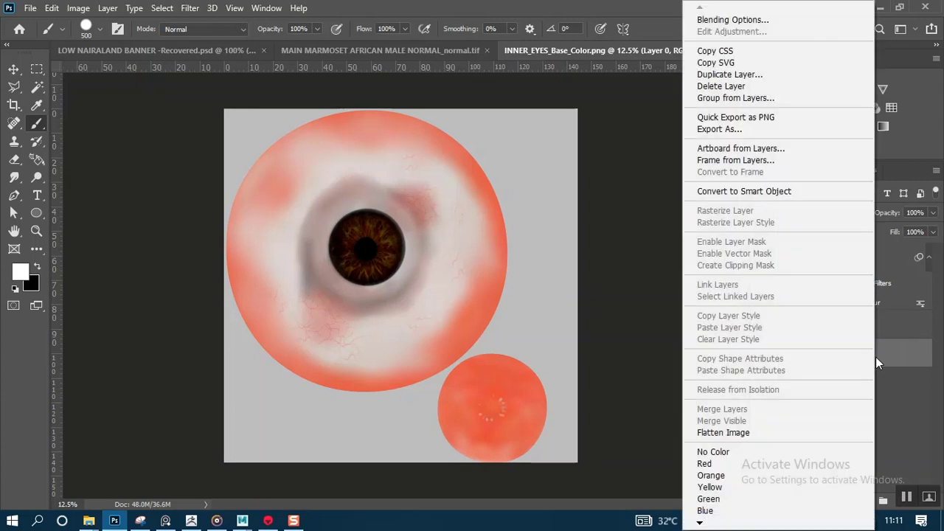
click(738, 193)
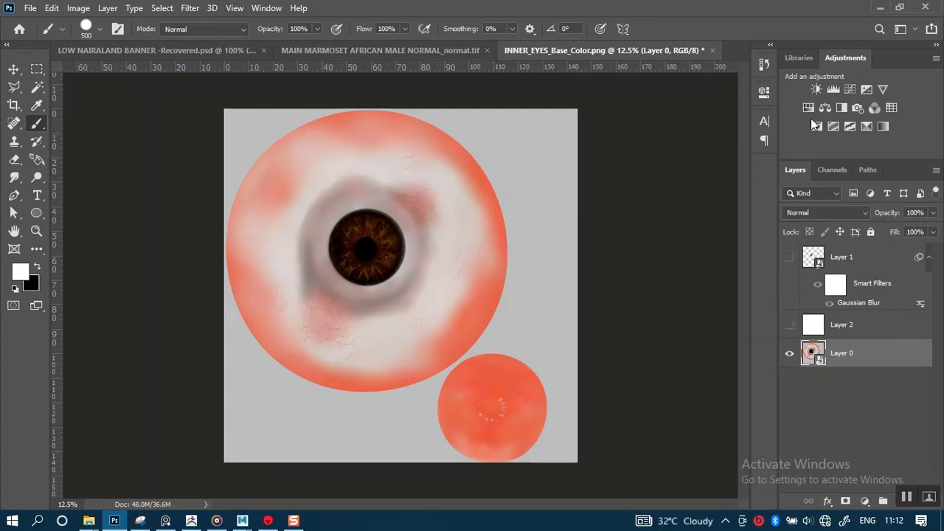
key(ctrl+j)
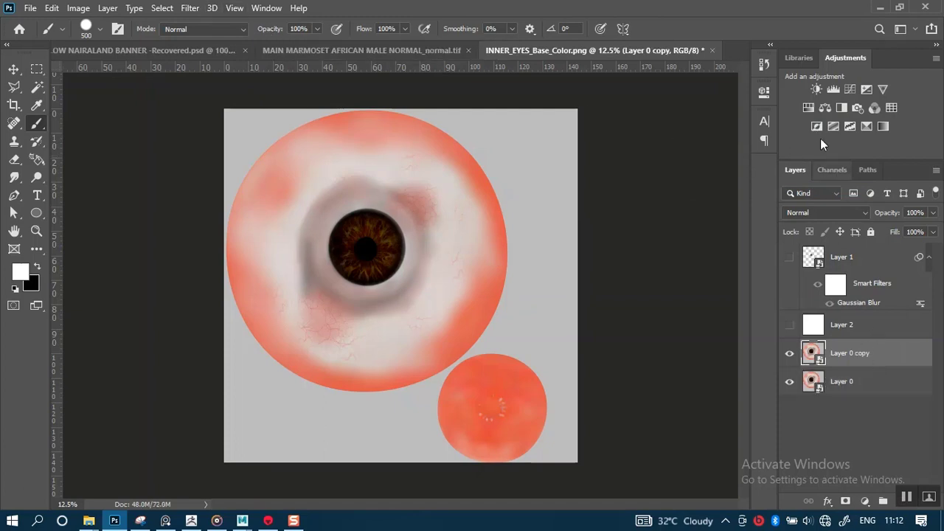
Add a Brightness/Contrast adjustment above the duplicated eye texture with Brightness set to 150.
click(816, 89)
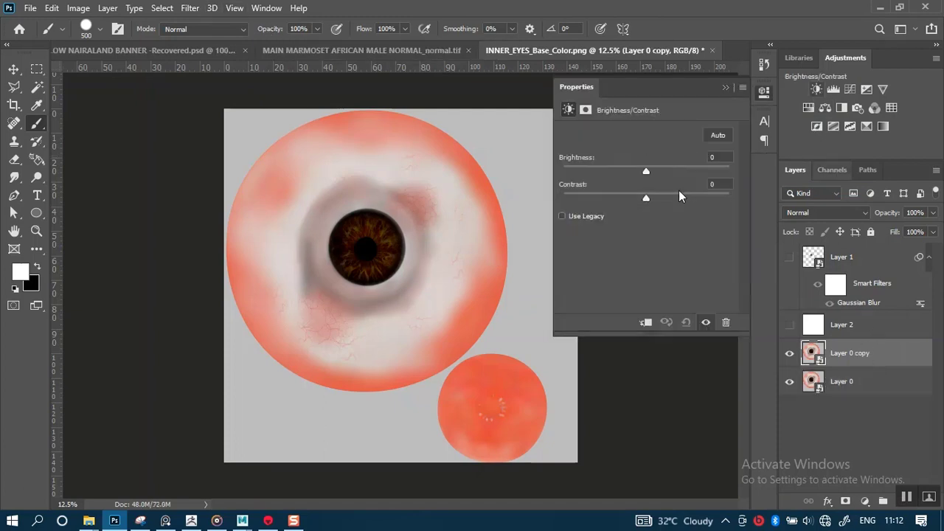
drag(646, 171, 741, 171)
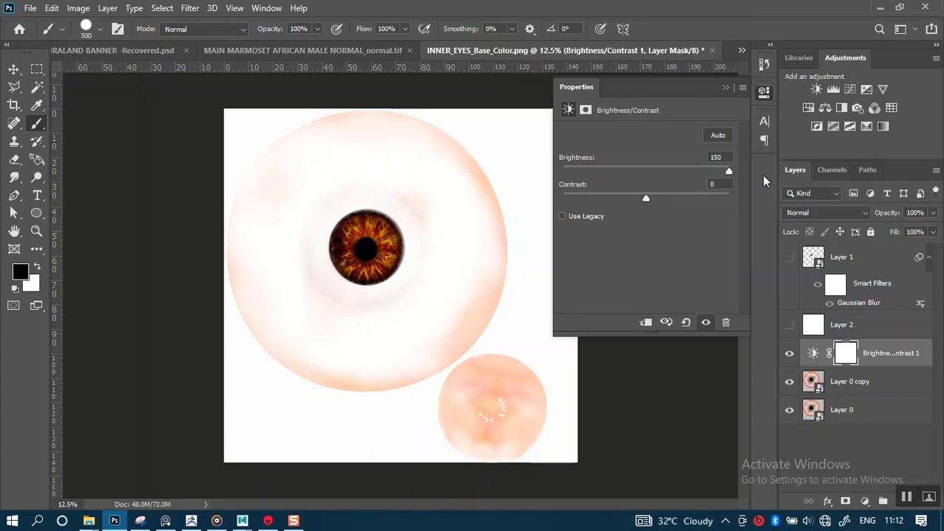
Set the Brightness/Contrast adjustment's Contrast to 26 and clip the adjustment to Layer 0 copy.
drag(647, 198, 601, 198)
mouse_move(676, 199)
mouse_down()
mouse_move(721, 198)
mouse_move(652, 196)
mouse_move(668, 196)
mouse_up()
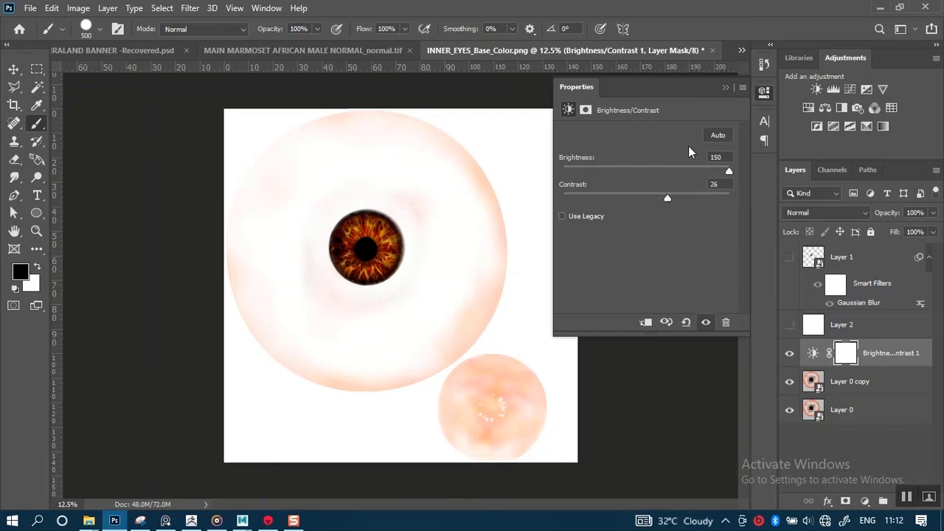
click(725, 90)
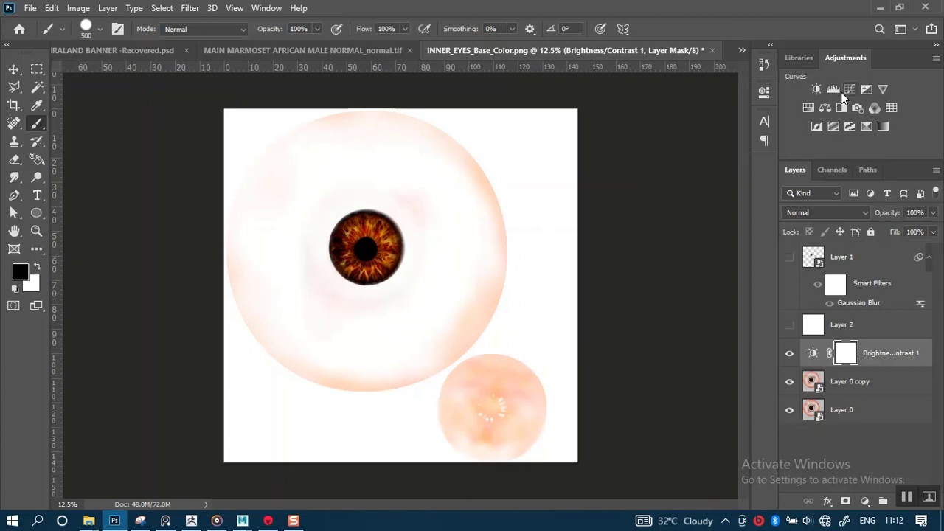
alt+click(875, 366)
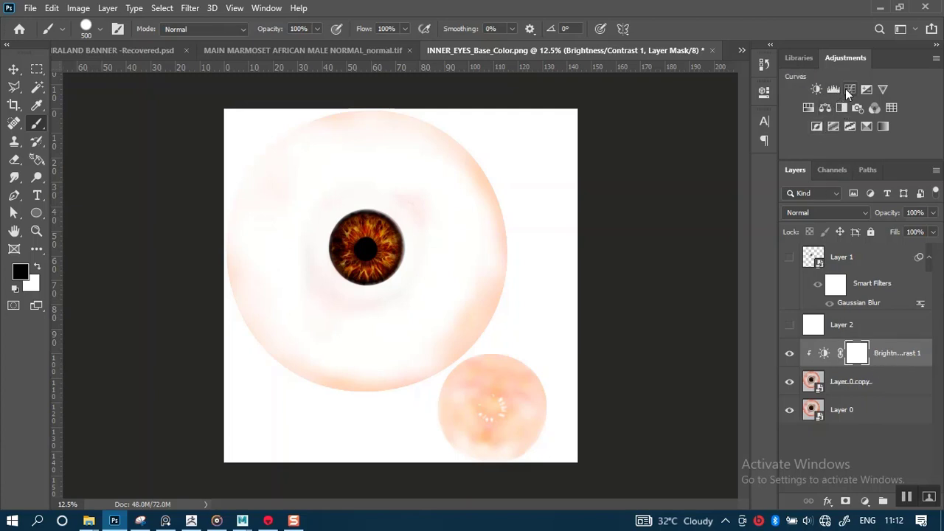
Add a Curves adjustment that lifts the RGB highlights and shadows, and clip it to the layers below.
click(847, 89)
drag(680, 214, 673, 191)
mouse_move(631, 238)
mouse_down()
mouse_move(636, 259)
mouse_move(619, 252)
mouse_up()
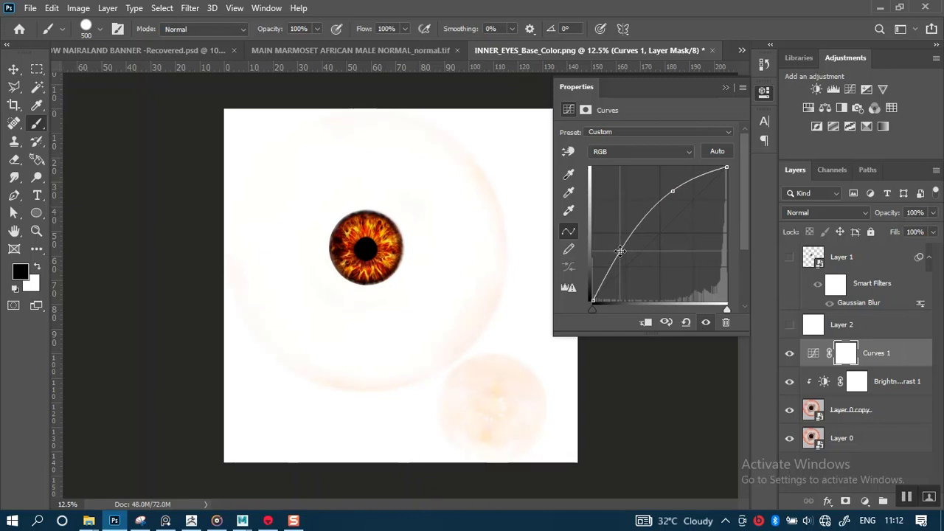
click(646, 324)
Group Layer 0 copy with its two clipped adjustments and give the group an inverted, black layer mask.
click(841, 411)
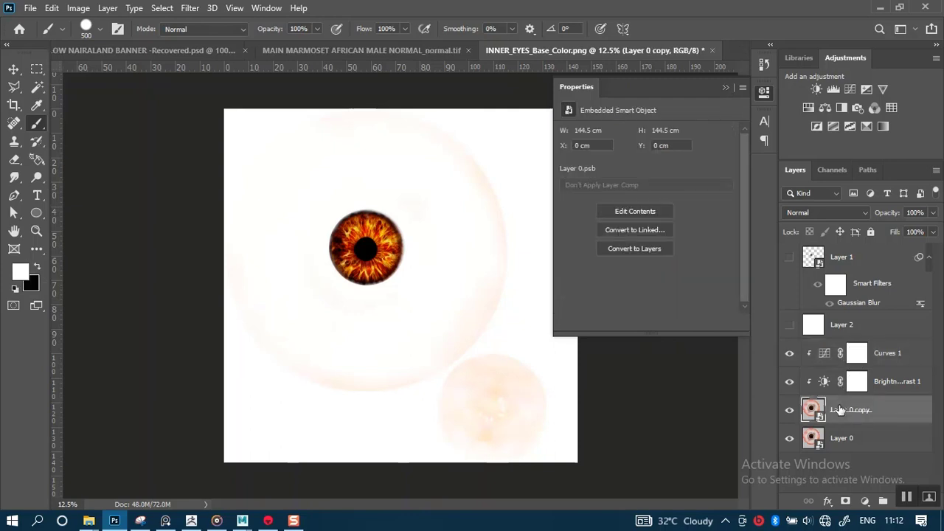
ctrl+click(891, 357)
key(ctrl+g)
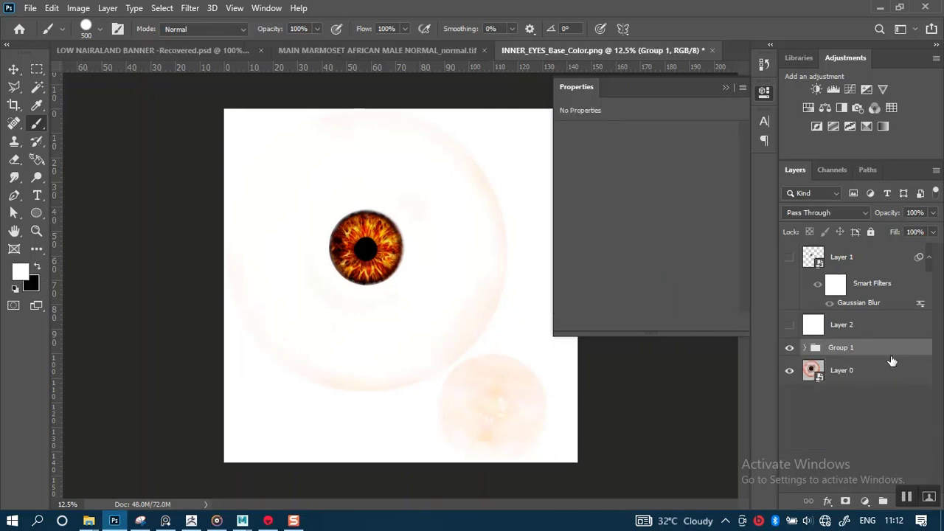
click(847, 501)
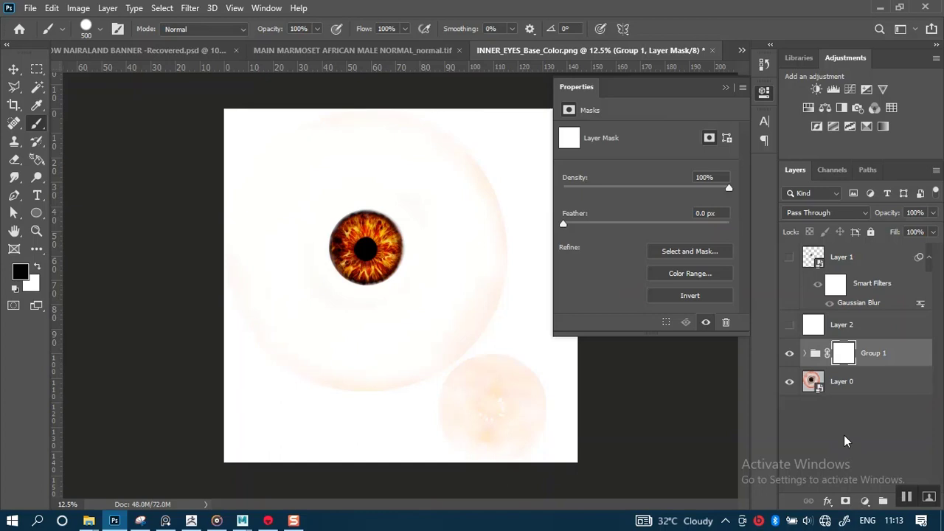
key(ctrl+i)
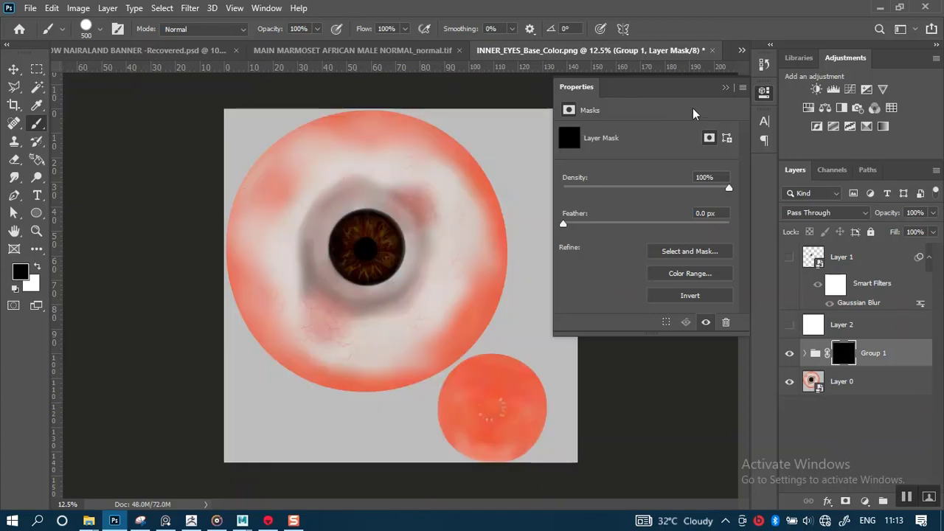
click(724, 88)
Set up a Soft Round brush of 200 px with white as the foreground colour for painting the group mask over the iris.
key(z)
mouse_move(298, 184)
mouse_down()
mouse_move(342, 270)
mouse_move(406, 348)
mouse_up()
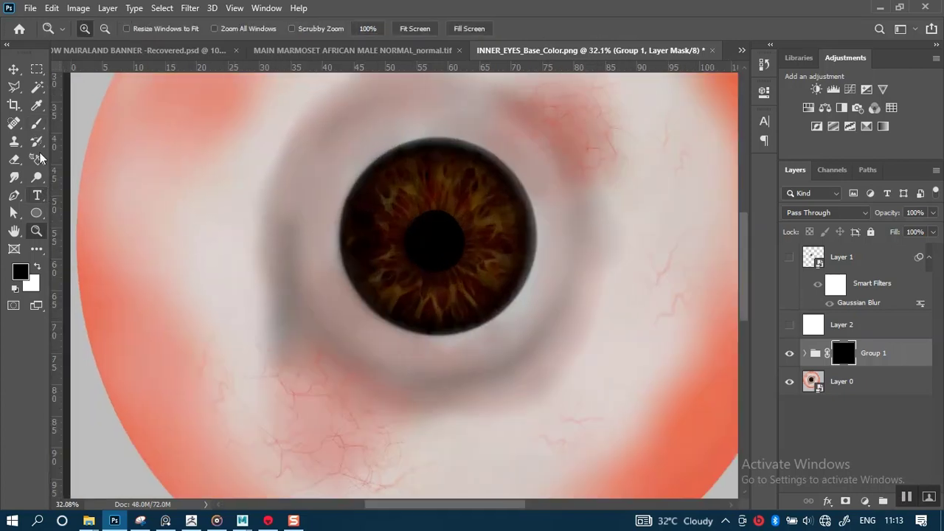
click(37, 123)
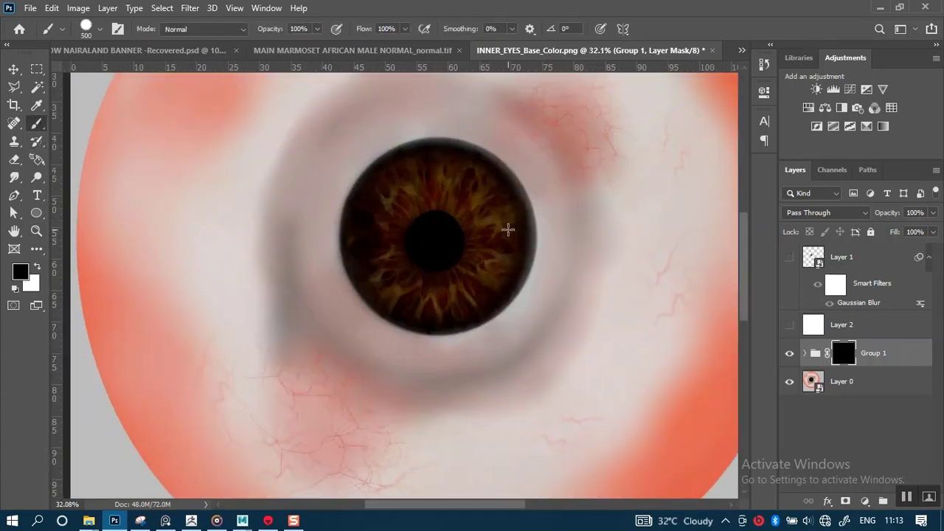
key(bracketleft)
key(bracketleft)
key(bracketleft)
key(bracketleft)
key(bracketleft)
key(bracketleft)
key(bracketleft)
right_click(497, 205)
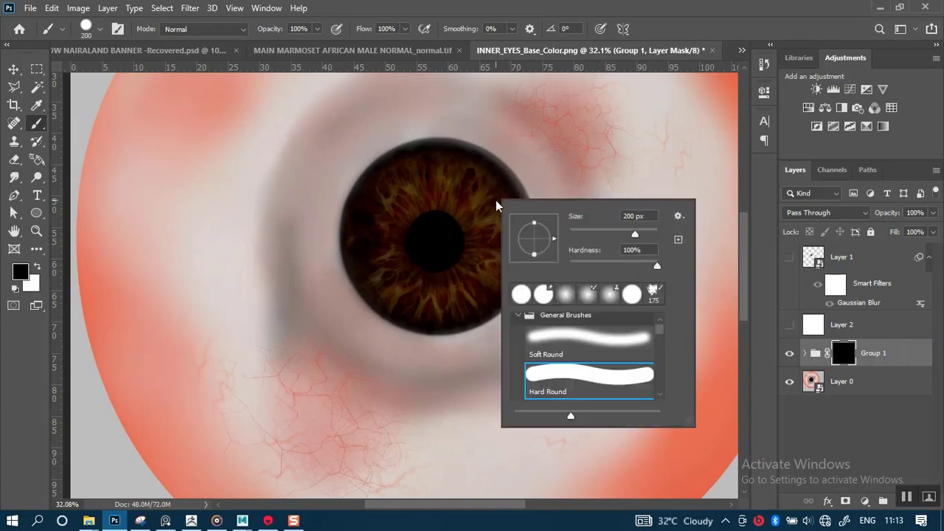
double_click(557, 341)
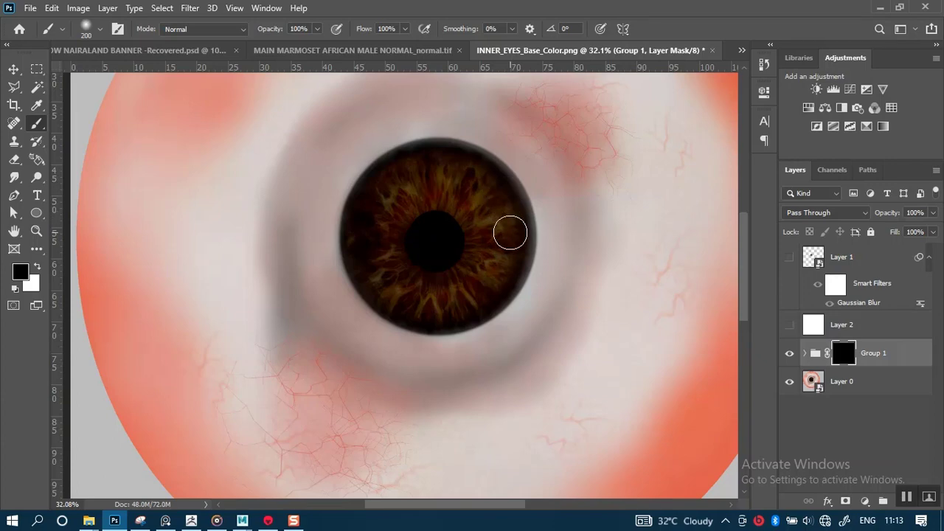
key(x)
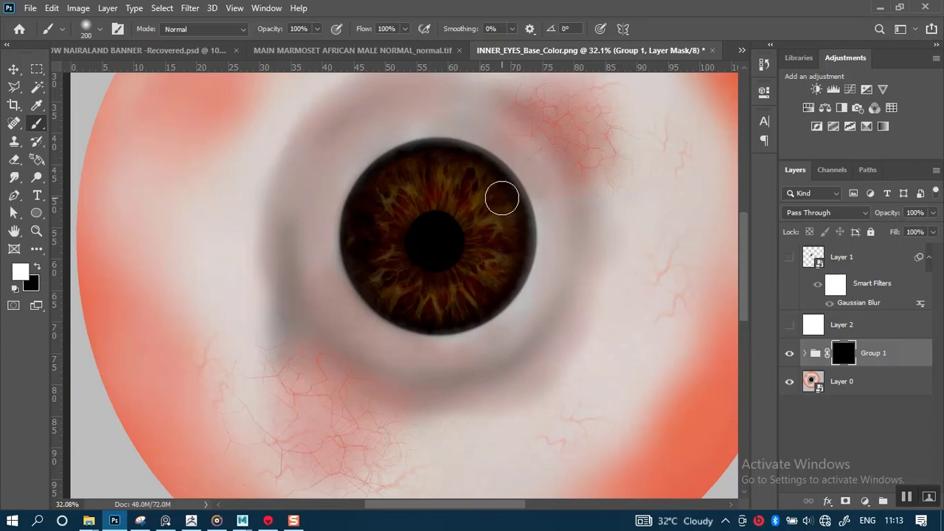
click(903, 498)
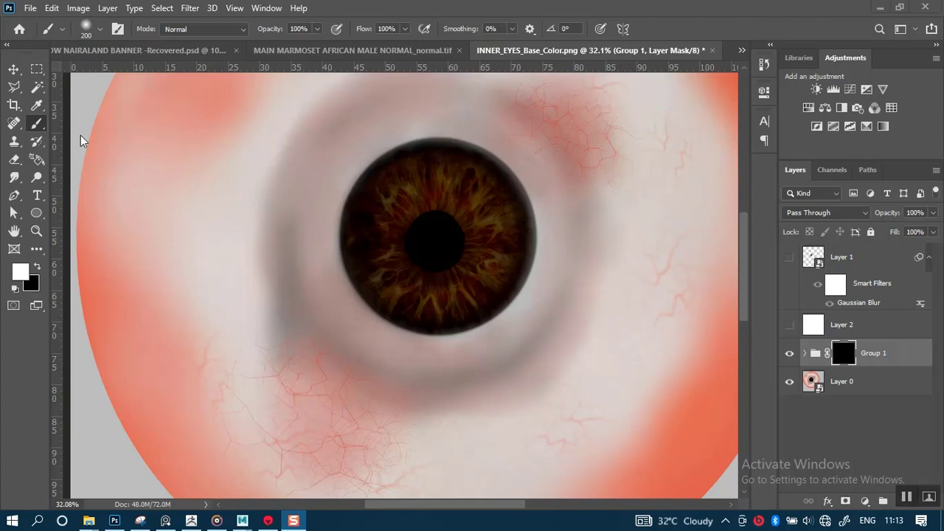
Undo the trial stroke, then paint white on the group mask around the outer iris with a 175 px brush to reveal the brightening.
drag(475, 166, 502, 222)
key(ctrl+z)
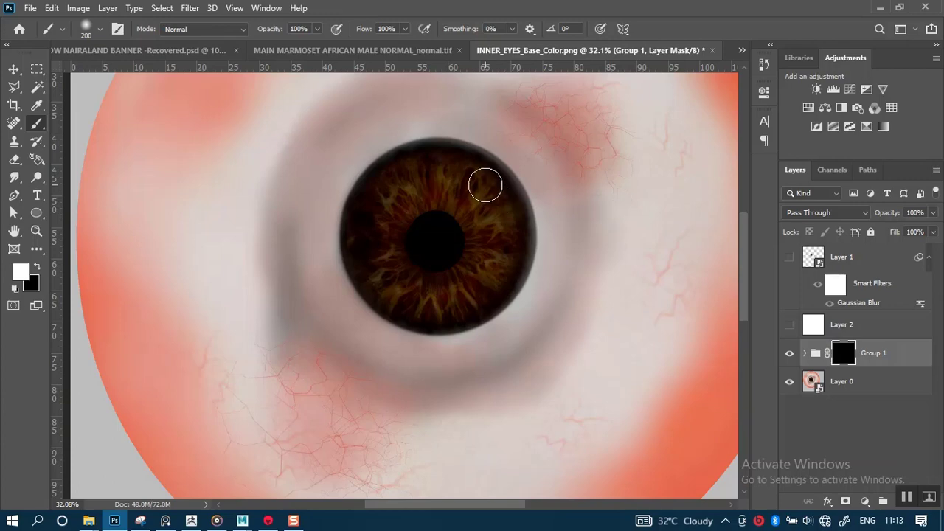
key(bracketleft)
mouse_move(480, 177)
mouse_down()
mouse_move(505, 214)
mouse_move(508, 261)
mouse_move(476, 303)
mouse_move(434, 313)
mouse_move(398, 306)
mouse_move(369, 276)
mouse_move(362, 217)
mouse_up()
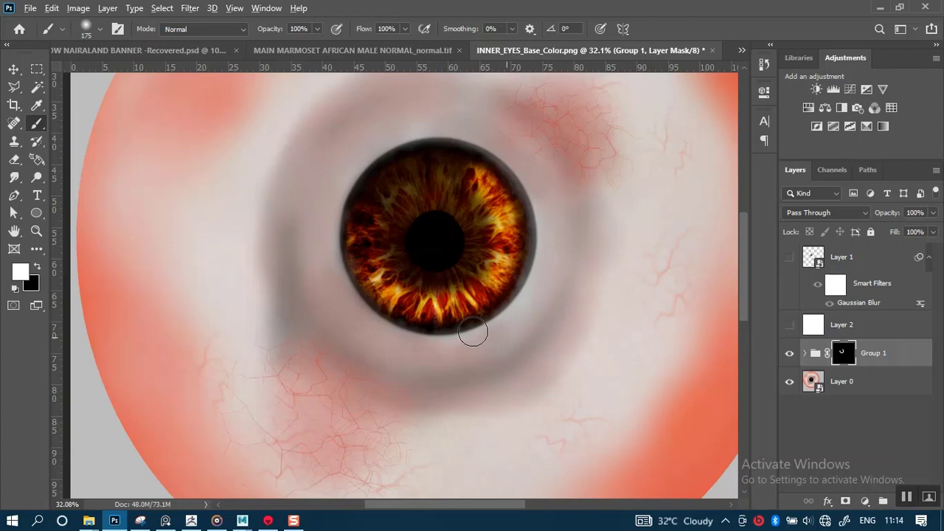
alt+scroll(541, 362, down, 4)
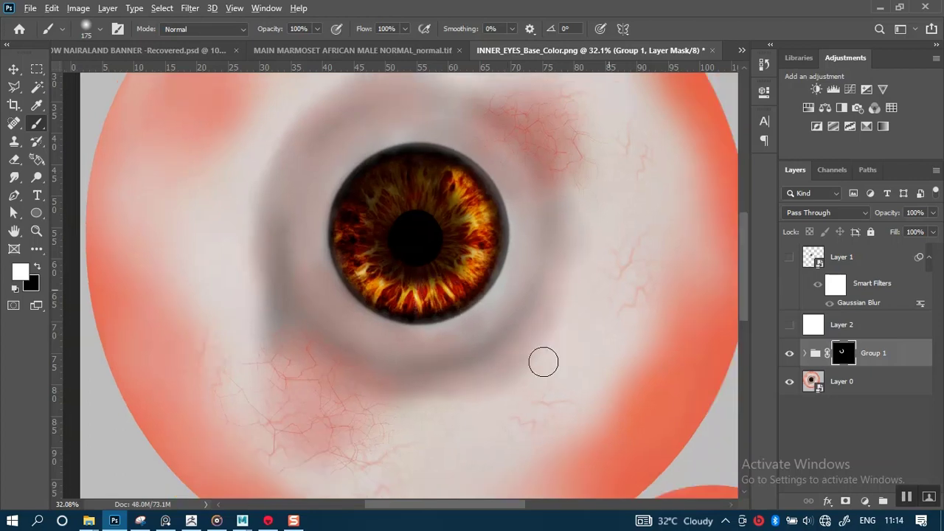
click(13, 69)
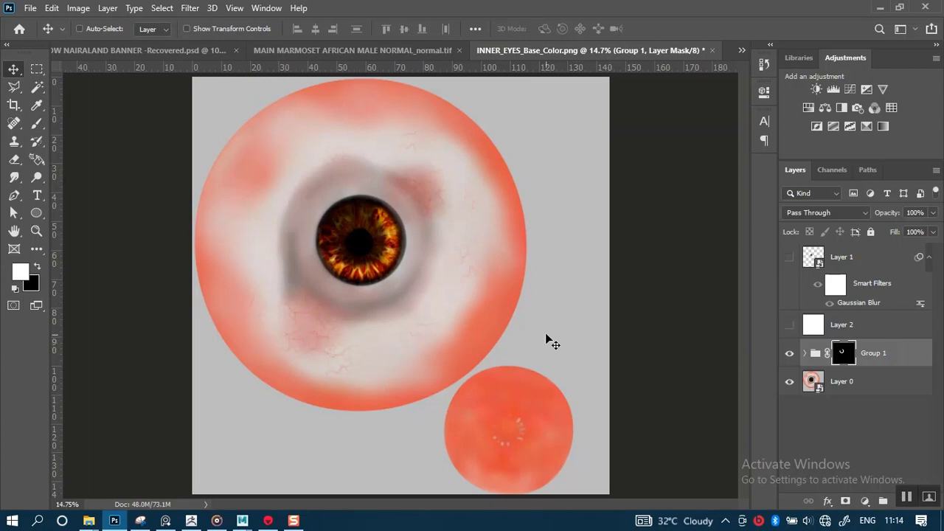
Save the eye texture as a JPEG named V1 INNER_EYES_Base_Color.jpg in the AFRICAN MALE folder at quality 12.
key(ctrl+shift+s)
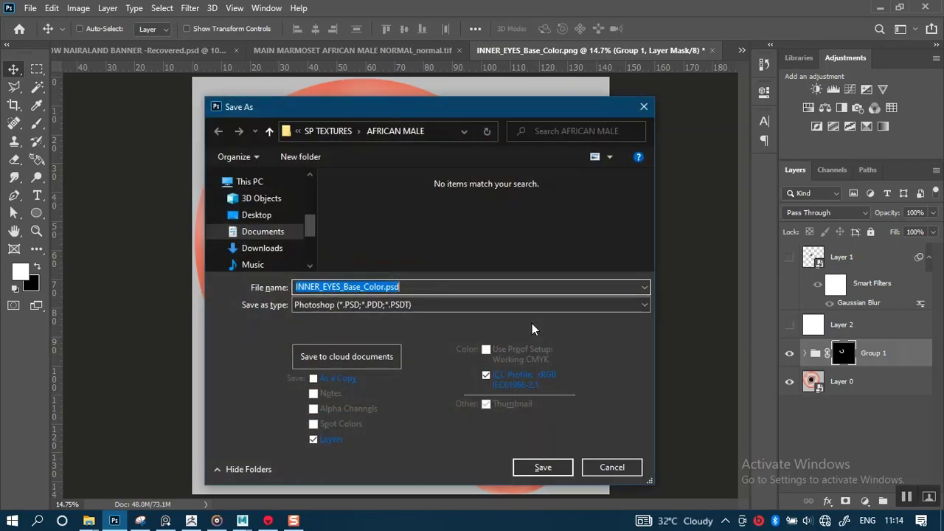
click(362, 304)
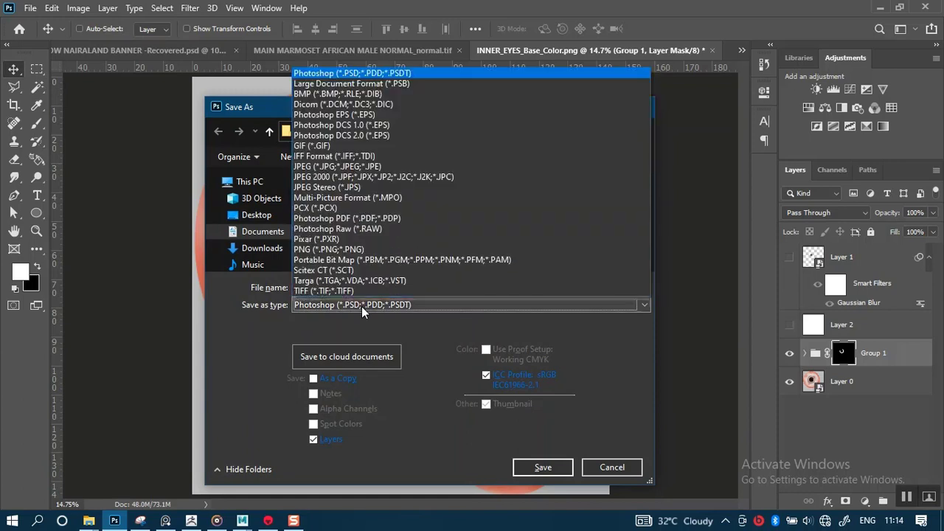
click(325, 166)
click(294, 287)
click(294, 287)
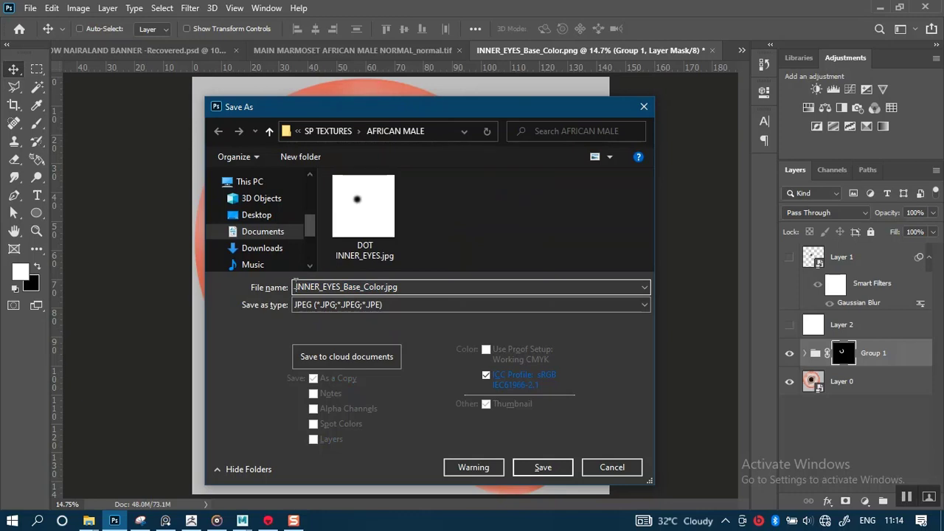
text(D)
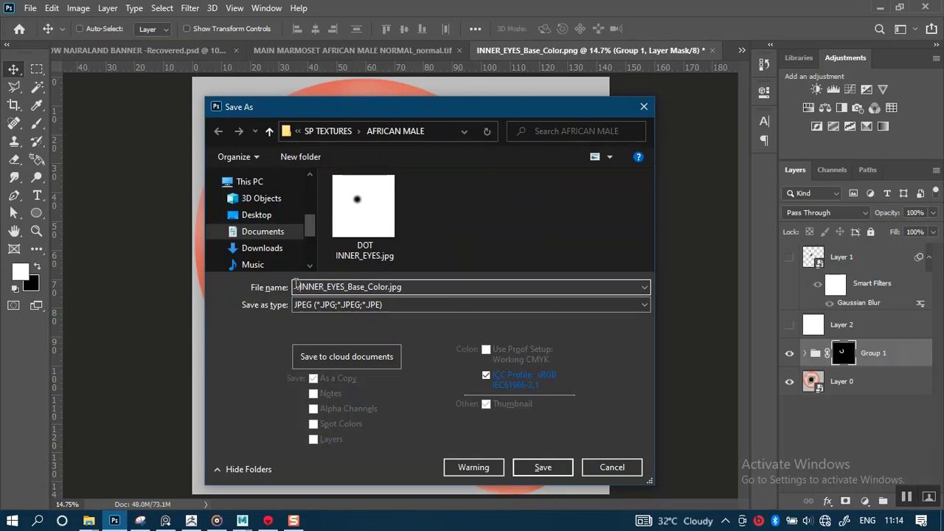
key(BackSpace)
text(V1)
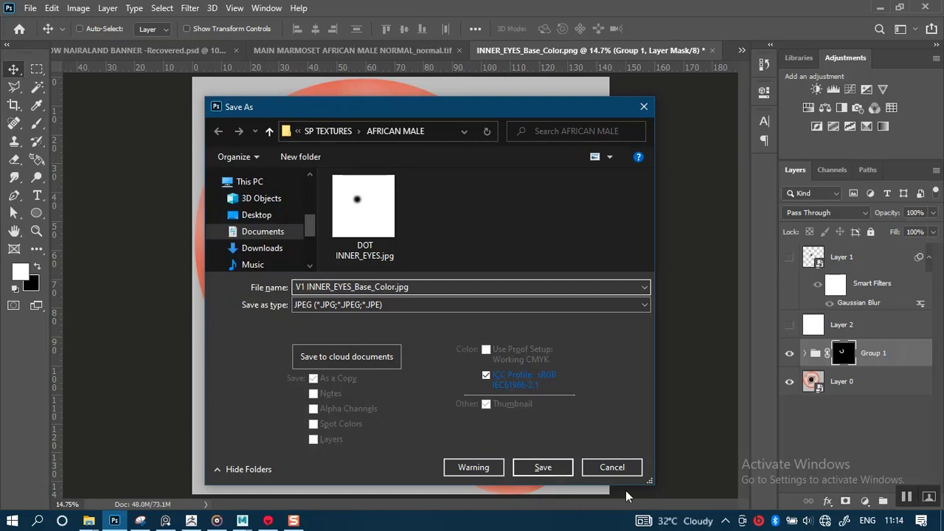
click(543, 468)
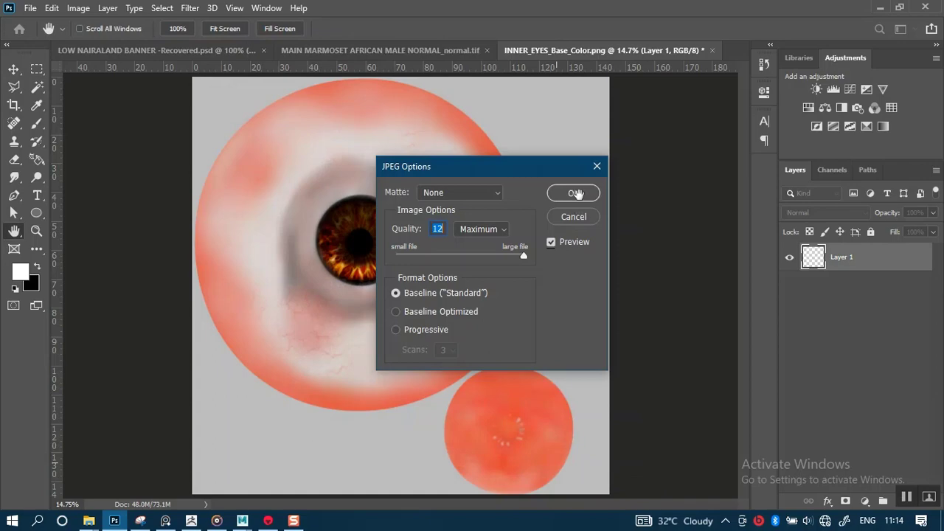
click(576, 193)
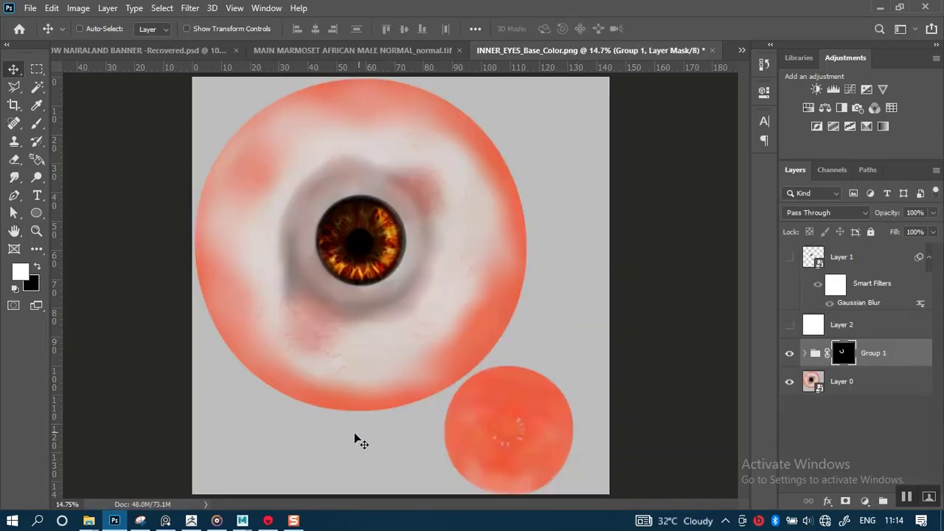
Switch to Marmoset Toolbag and load V1 INNER_EYES_Base_Color.jpg as the Albedo Map of the INNER_EYES6 material.
mouse_move(268, 520)
click(270, 486)
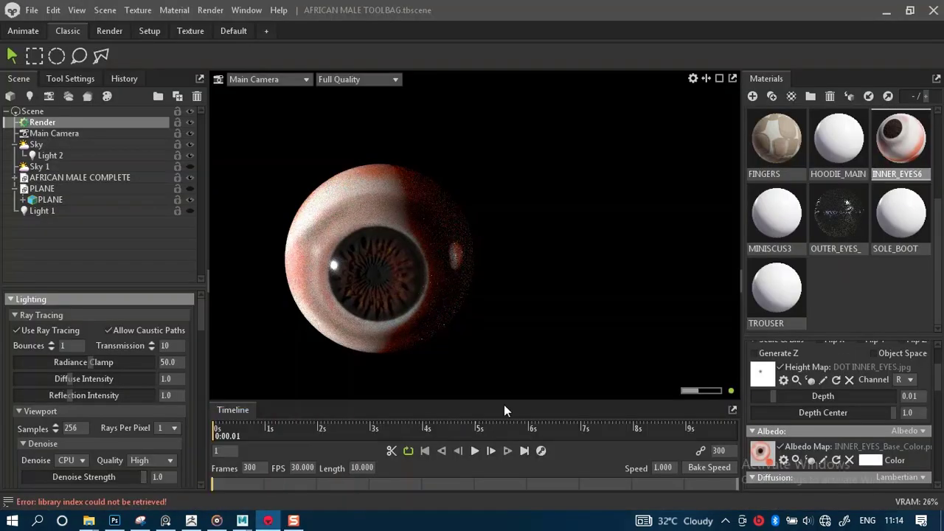
scroll(821, 394, down, 1)
scroll(808, 404, up, 3)
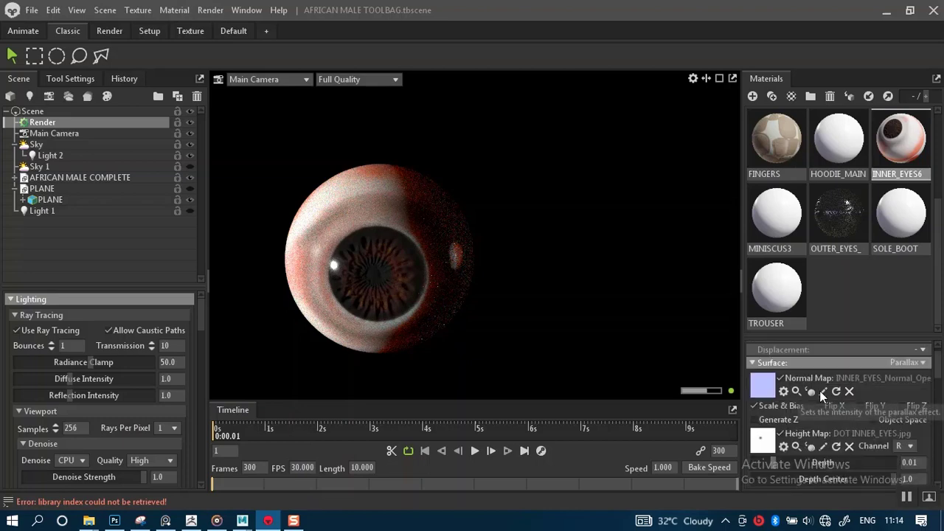
scroll(782, 427, down, 3)
scroll(772, 431, down, 3)
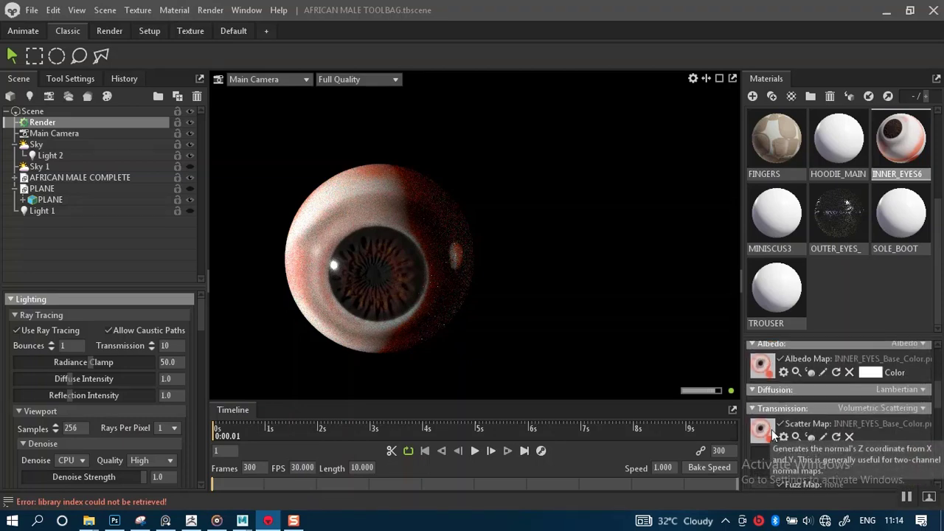
click(763, 367)
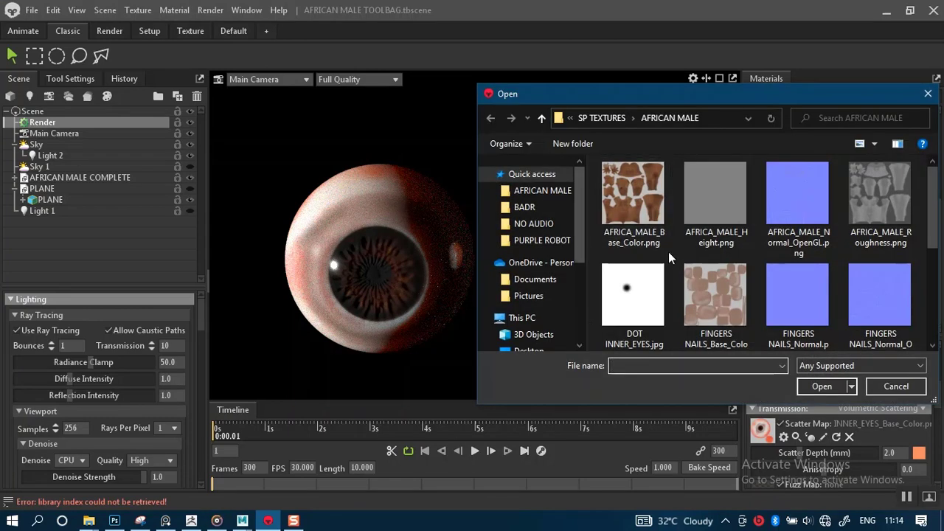
scroll(668, 254, down, 5)
double_click(711, 287)
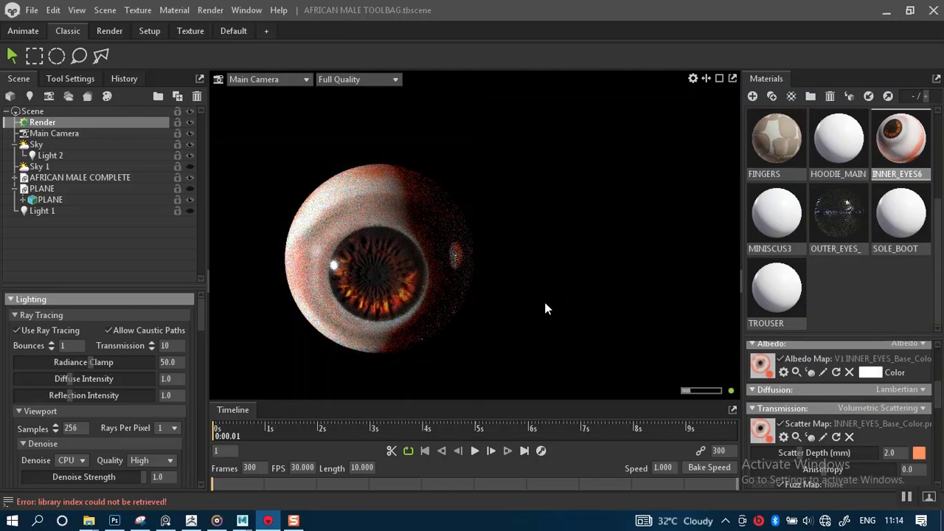
Examine both rendered eyes with the brightened iris texture from different distances in the viewport.
scroll(553, 322, down, 5)
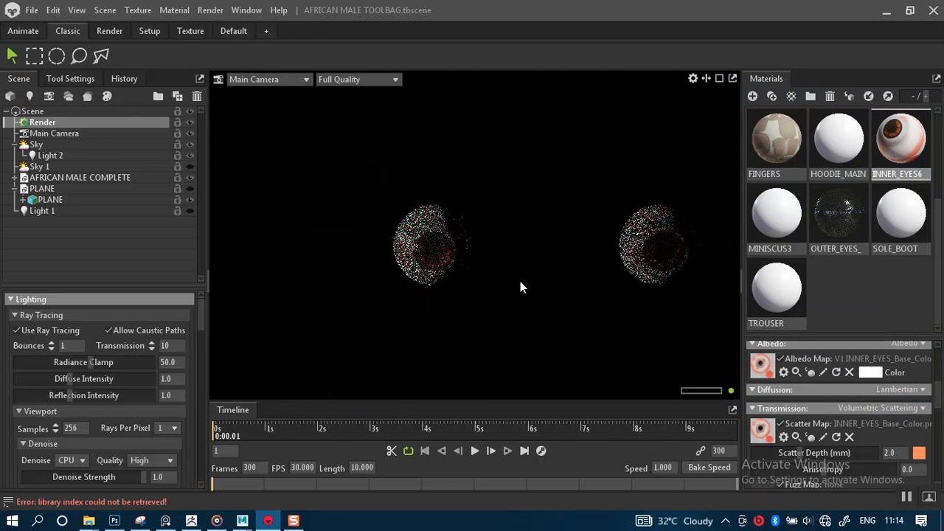
drag(531, 306, 514, 262)
scroll(519, 295, up, 5)
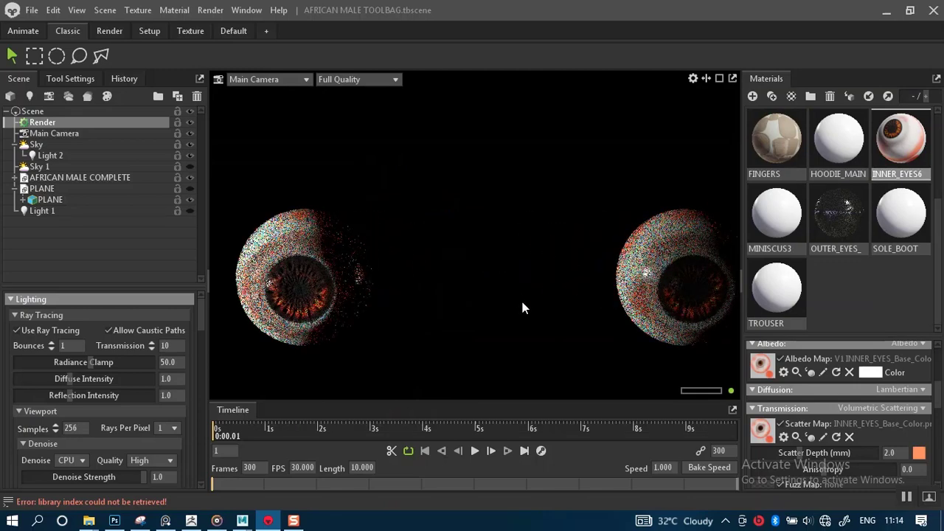
scroll(524, 302, up, 2)
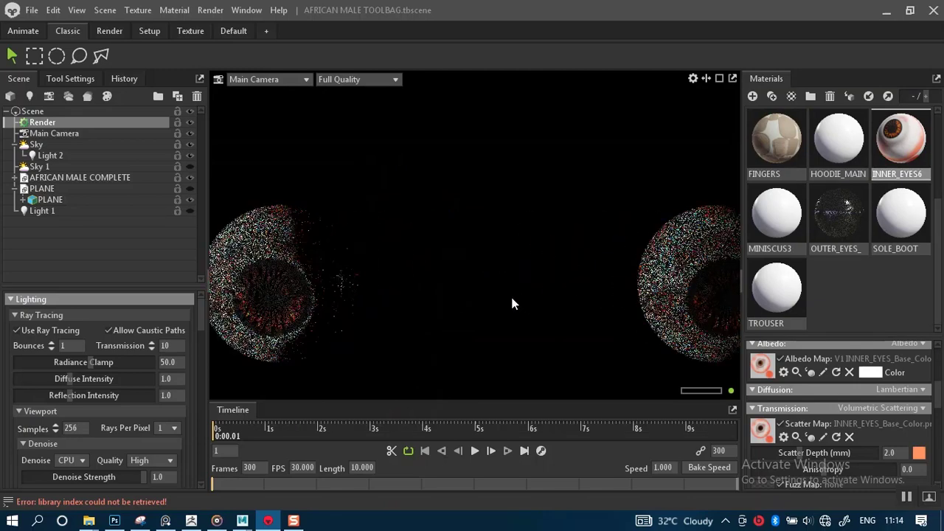
scroll(509, 293, down, 3)
scroll(498, 292, down, 3)
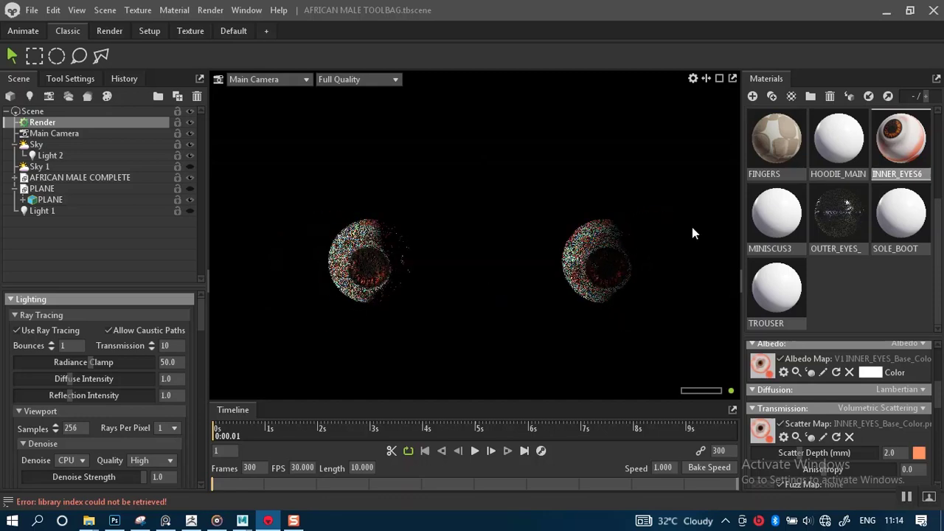
scroll(500, 292, up, 3)
scroll(487, 293, down, 3)
scroll(505, 302, up, 3)
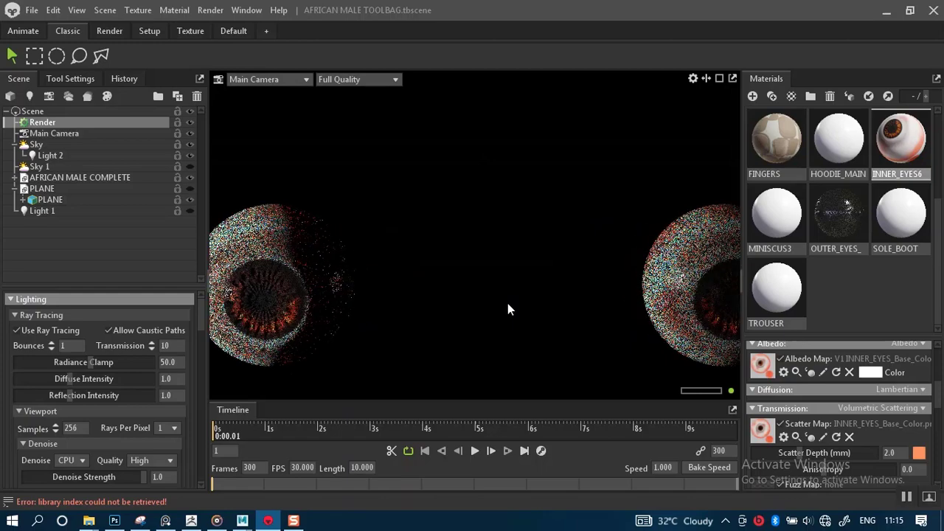
Compare the rendered irises in the viewport, then switch to Photoshop and frame the iris of INNER_EYES_Base_Color.png close up.
scroll(489, 292, down, 2)
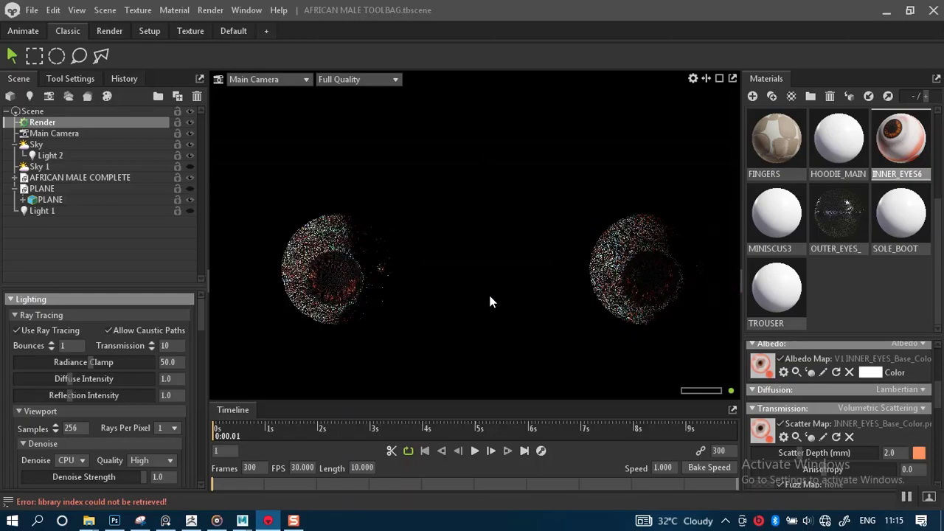
scroll(496, 300, up, 3)
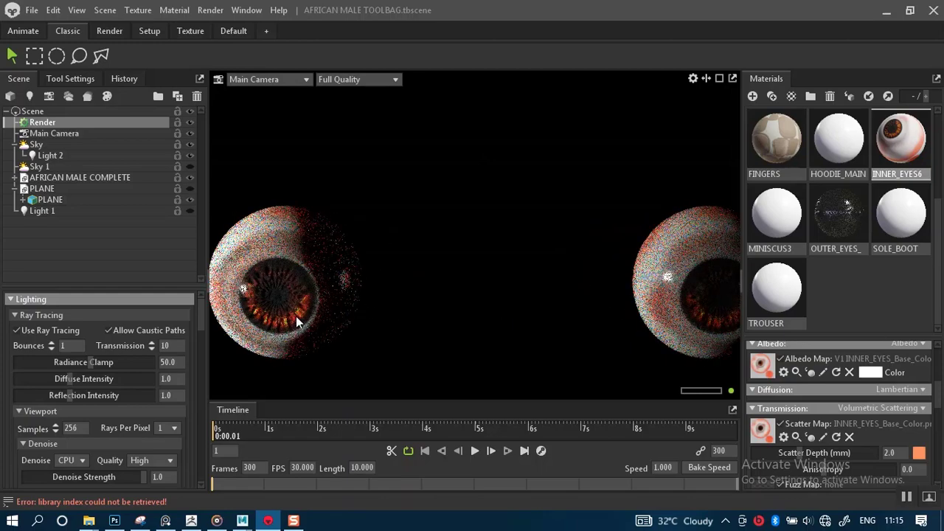
mouse_move(139, 516)
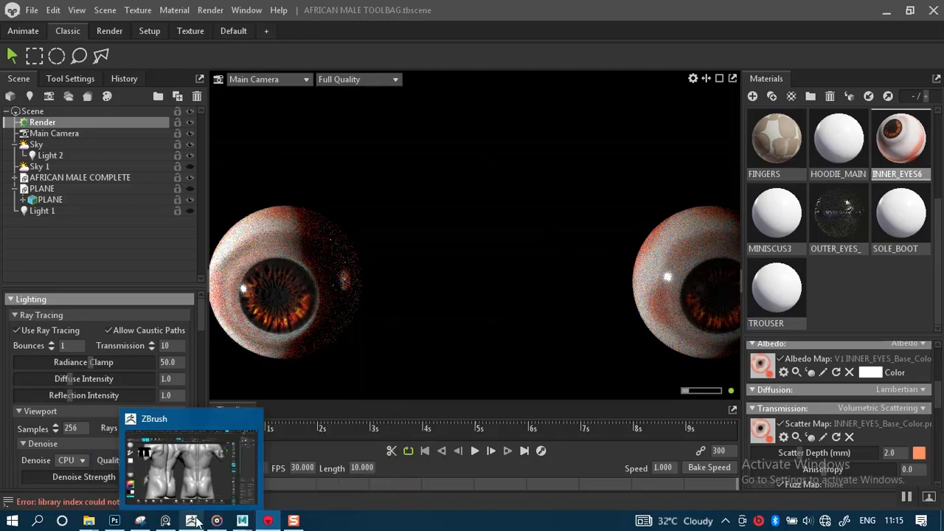
click(143, 470)
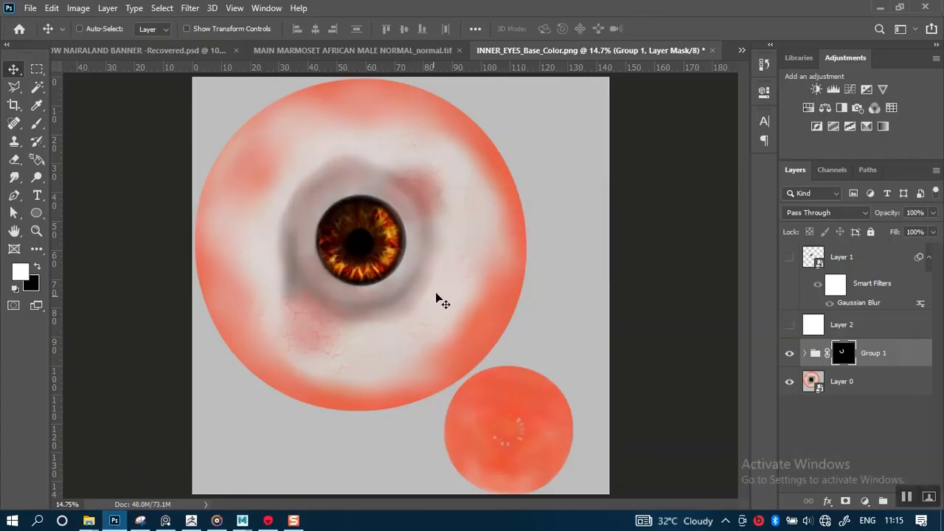
click(35, 231)
drag(316, 195, 428, 310)
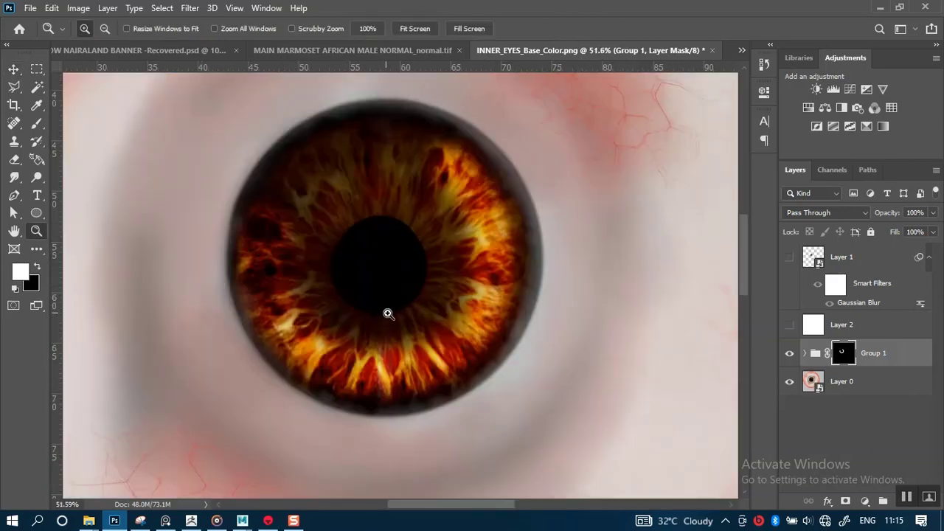
Reduce the brush from its first trial stroke to 125 px and undo the trial white strokes along the iris's lower rim on Group 1's mask.
key(b)
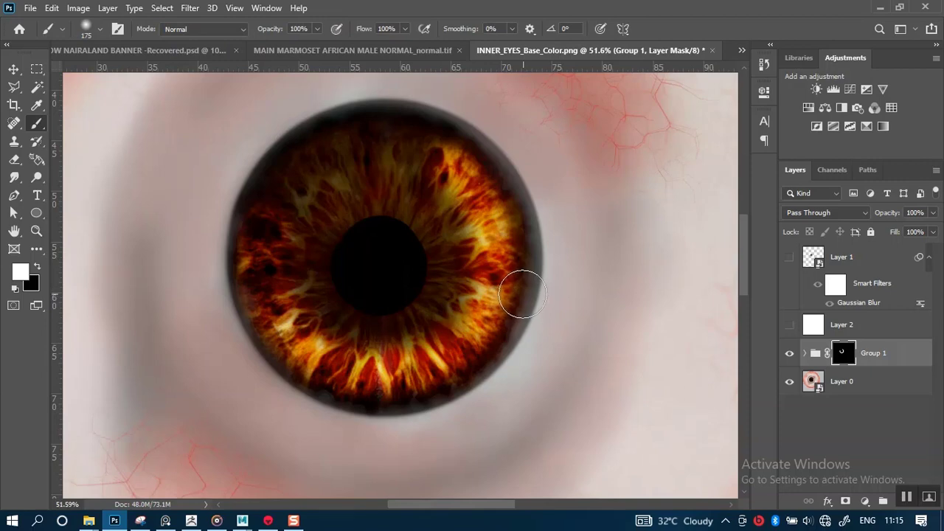
drag(523, 285, 517, 308)
key(ctrl+z)
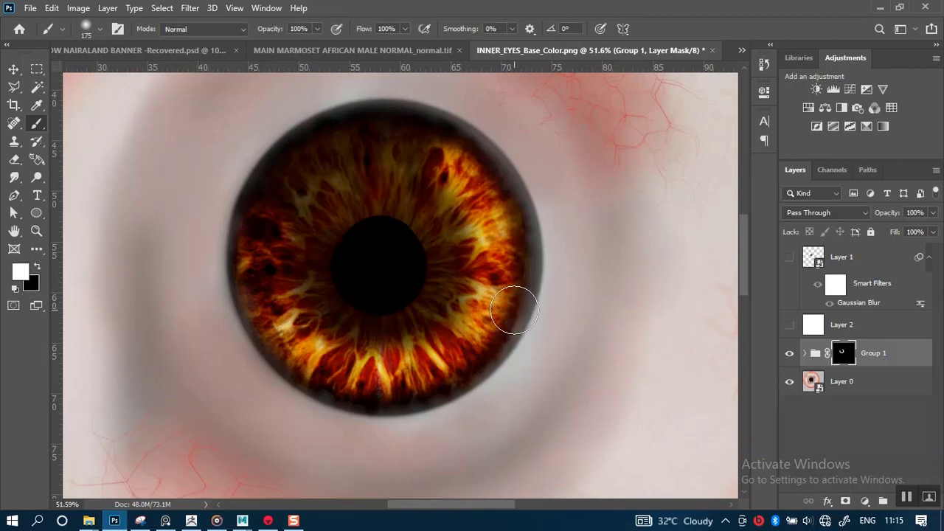
key(bracketleft)
key(bracketleft)
mouse_move(527, 274)
mouse_down()
mouse_move(516, 316)
mouse_move(519, 301)
mouse_move(474, 370)
mouse_move(485, 363)
mouse_move(432, 396)
mouse_move(463, 383)
mouse_move(396, 408)
mouse_move(428, 400)
mouse_move(352, 408)
mouse_move(385, 400)
mouse_move(376, 405)
mouse_move(335, 380)
mouse_move(358, 383)
mouse_up()
key(ctrl+z)
key(ctrl+z)
key(ctrl+z)
key(ctrl+z)
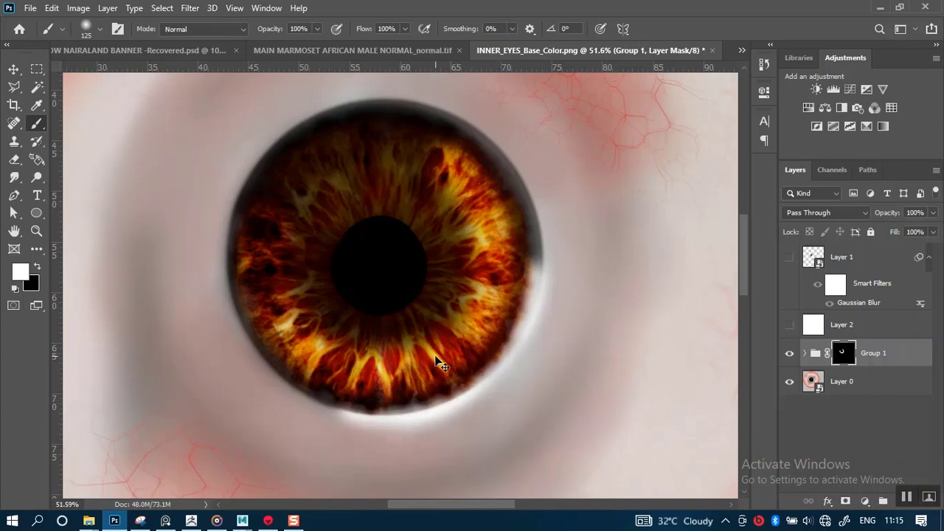
key(ctrl+z)
key(ctrl+z)
key(ctrl+z)
key(ctrl+z)
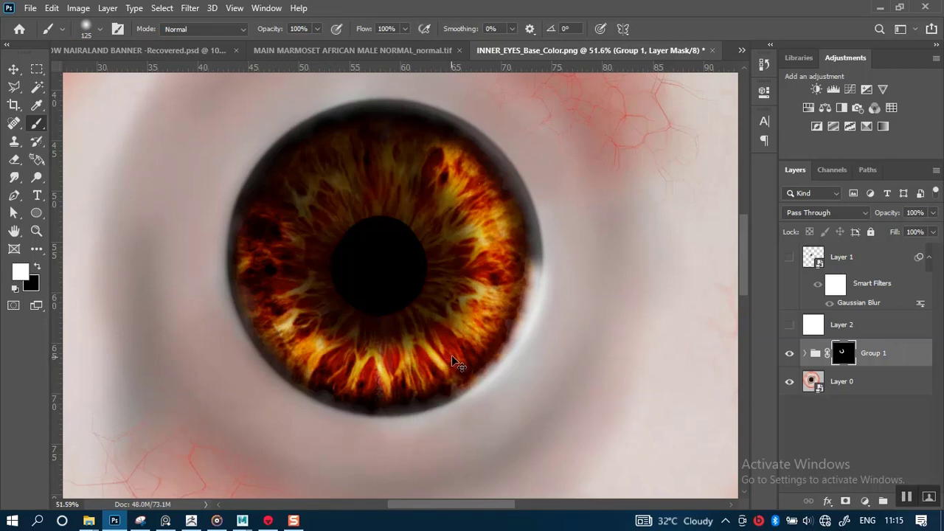
key(ctrl+z)
Paint white on Group 1's mask along the iris's lower, left and upper-right rim with the 125 px brush.
mouse_move(512, 274)
mouse_down()
mouse_move(483, 353)
mouse_move(423, 379)
mouse_move(453, 373)
mouse_move(420, 390)
mouse_move(442, 382)
mouse_move(394, 395)
mouse_move(424, 393)
mouse_move(364, 396)
mouse_move(384, 399)
mouse_move(327, 384)
mouse_move(366, 402)
mouse_move(315, 378)
mouse_move(364, 400)
mouse_move(247, 319)
mouse_move(260, 345)
mouse_move(243, 302)
mouse_move(256, 320)
mouse_move(221, 305)
mouse_move(235, 361)
mouse_move(234, 338)
mouse_move(267, 319)
mouse_move(249, 304)
mouse_move(245, 238)
mouse_move(248, 268)
mouse_up()
key(x)
key(x)
mouse_move(312, 367)
mouse_down()
mouse_move(372, 388)
mouse_move(341, 393)
mouse_move(430, 379)
mouse_move(482, 346)
mouse_move(507, 301)
mouse_move(520, 224)
mouse_move(502, 173)
mouse_move(510, 179)
mouse_move(455, 136)
mouse_move(515, 192)
mouse_move(525, 256)
mouse_move(501, 260)
mouse_up()
Paint black on Group 1's mask along the iris's upper-right rim to tone down the bright halo.
key(z)
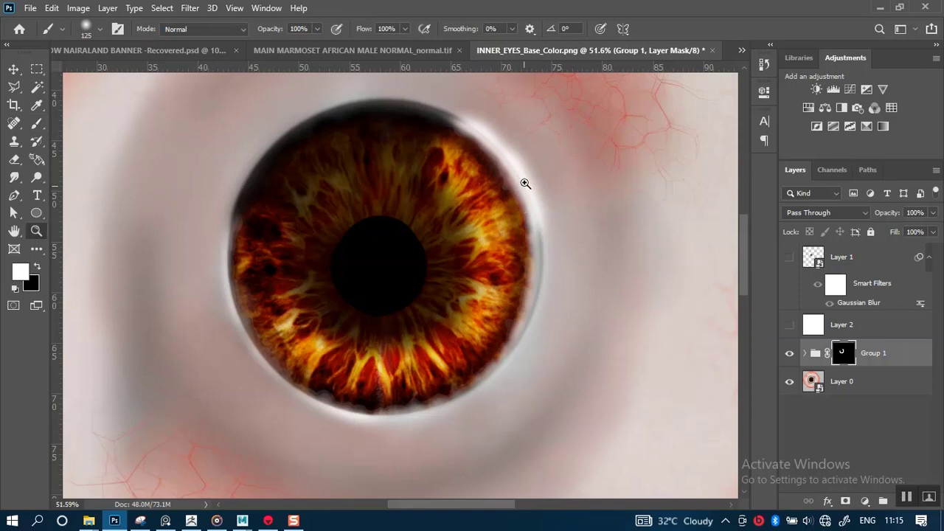
key(b)
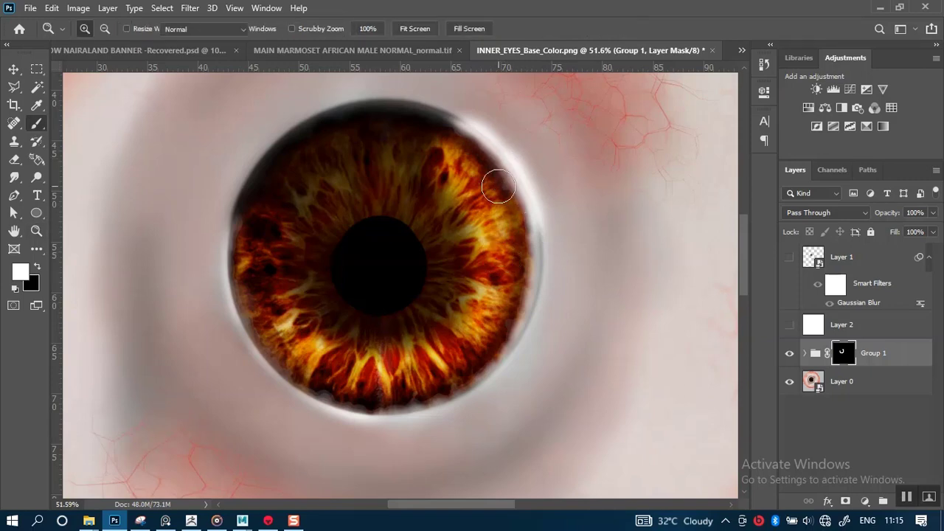
key(x)
mouse_move(484, 118)
mouse_down()
mouse_move(523, 154)
mouse_move(553, 219)
mouse_up()
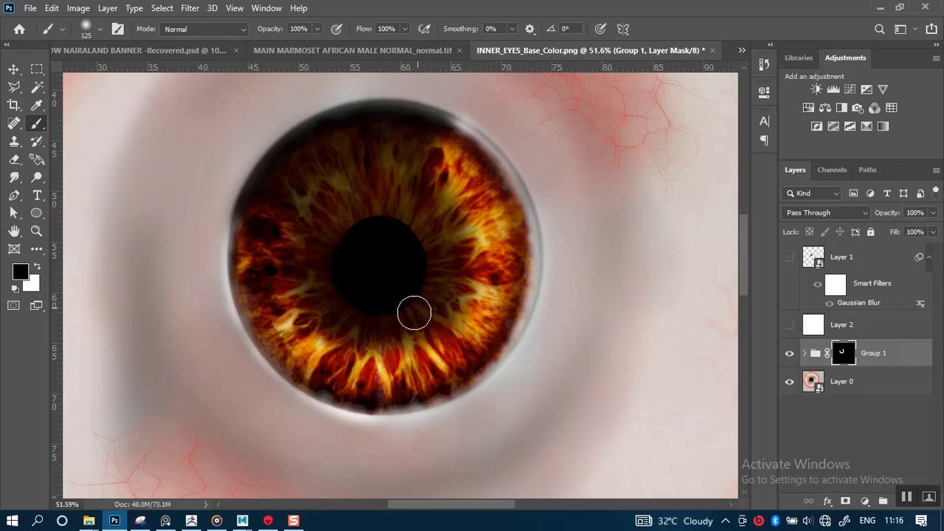
Paint white on Group 1's mask along the iris's right rim with a 100 px brush.
key(bracketleft)
key(x)
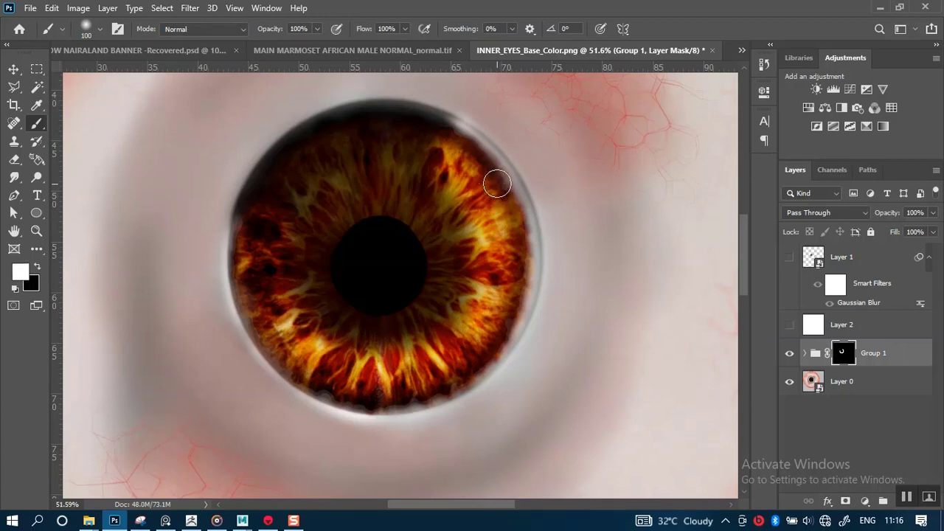
mouse_move(515, 185)
mouse_down()
mouse_move(525, 201)
mouse_move(526, 274)
mouse_up()
Set the brush to 56% flow and 64% opacity, and build up soft white on the mask along the iris's right, lower and left rims.
click(405, 30)
click(316, 29)
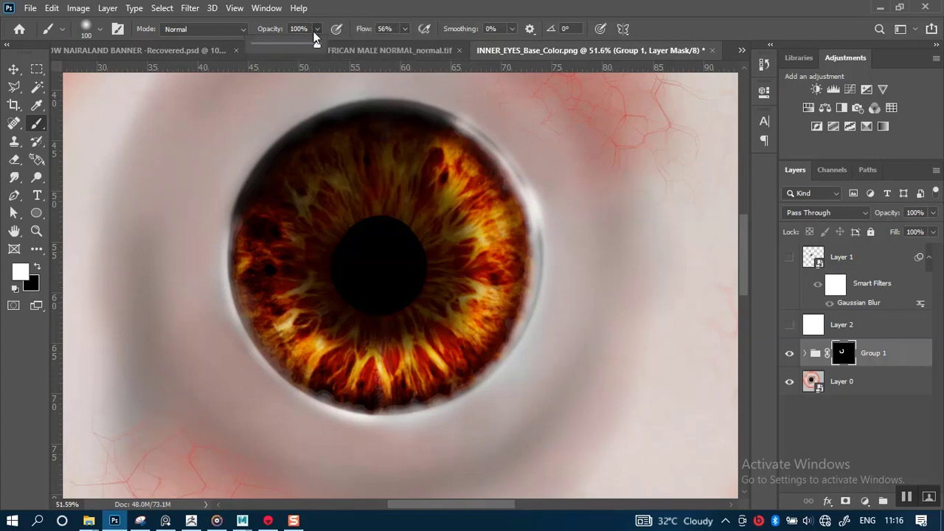
mouse_move(490, 153)
mouse_down()
mouse_move(512, 170)
mouse_move(502, 158)
mouse_move(533, 267)
mouse_move(505, 351)
mouse_move(482, 366)
mouse_up()
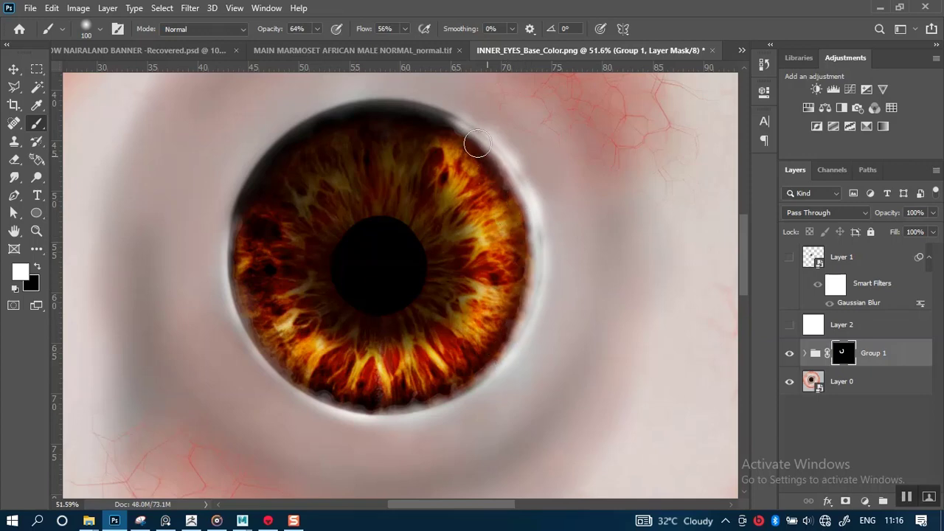
mouse_move(410, 367)
mouse_down()
mouse_move(461, 317)
mouse_move(434, 348)
mouse_move(383, 358)
mouse_up()
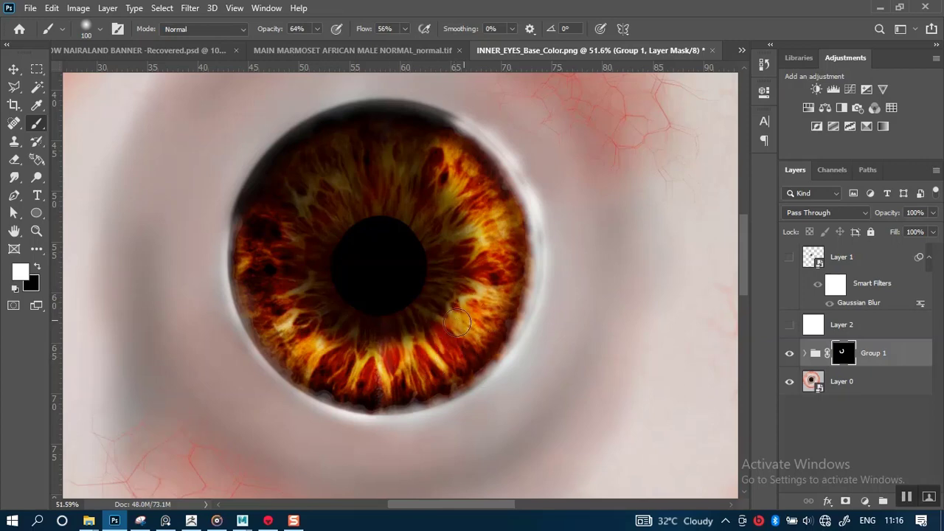
mouse_move(247, 250)
mouse_down()
mouse_move(247, 214)
mouse_move(239, 281)
mouse_move(247, 196)
mouse_move(251, 274)
mouse_up()
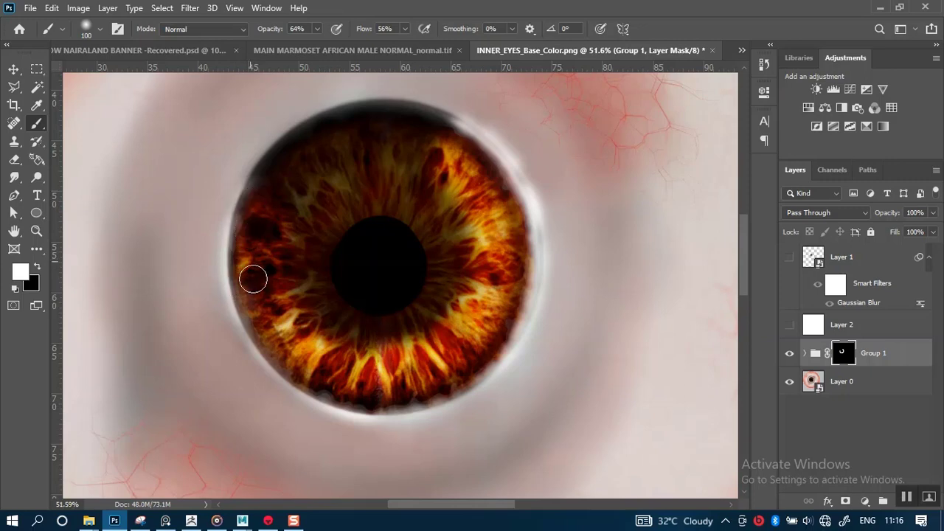
mouse_move(415, 342)
mouse_down()
mouse_move(465, 308)
mouse_move(519, 307)
mouse_up()
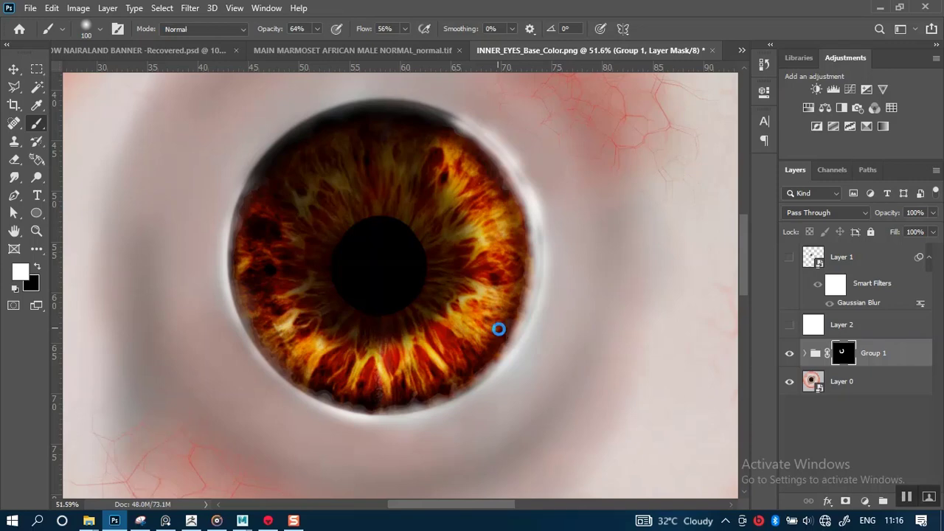
Save the eye texture as a quality 12 JPEG, overwriting V1 INNER_EYES_Base_Color.jpg in the AFRICAN MALE folder.
key(ctrl+shift+s)
click(340, 302)
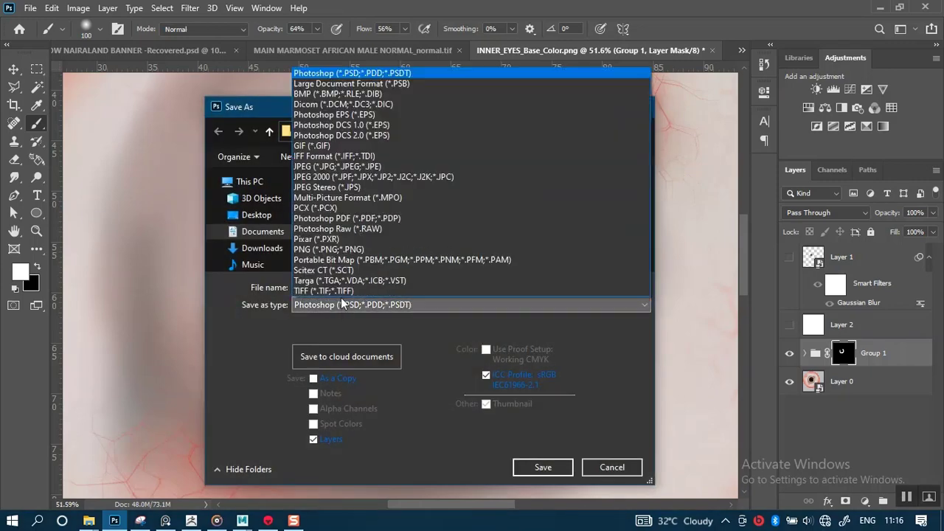
click(341, 171)
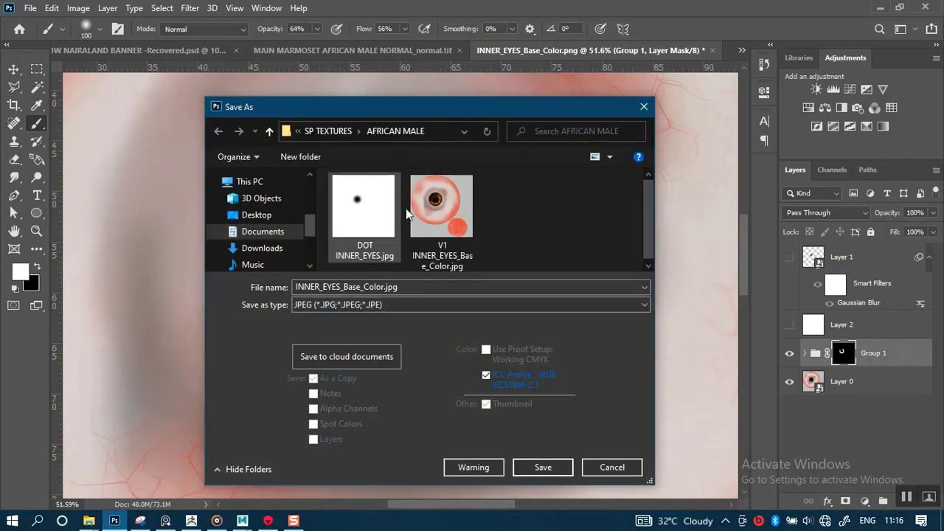
click(441, 209)
click(542, 467)
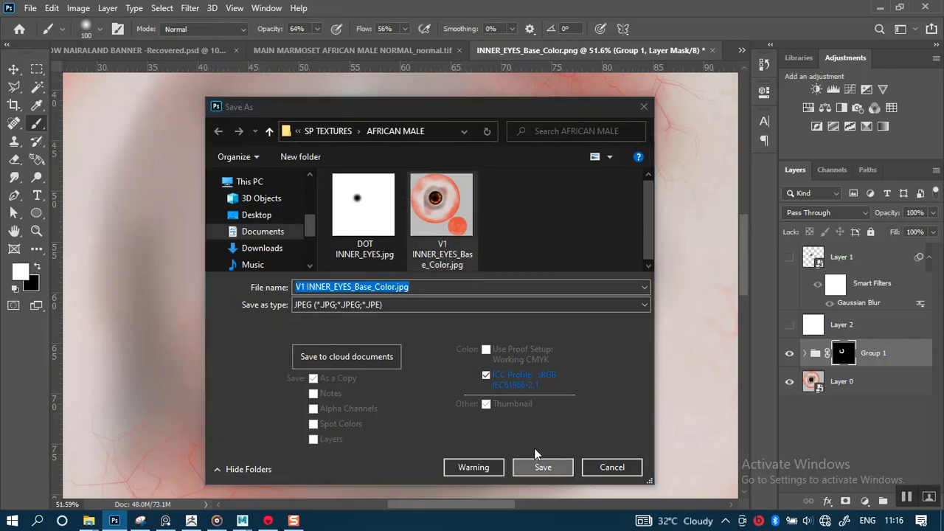
click(504, 266)
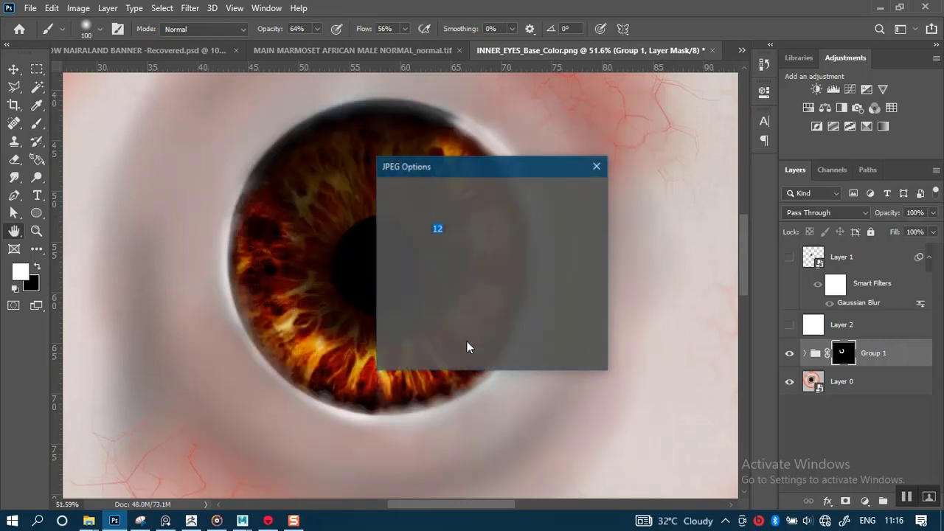
click(559, 218)
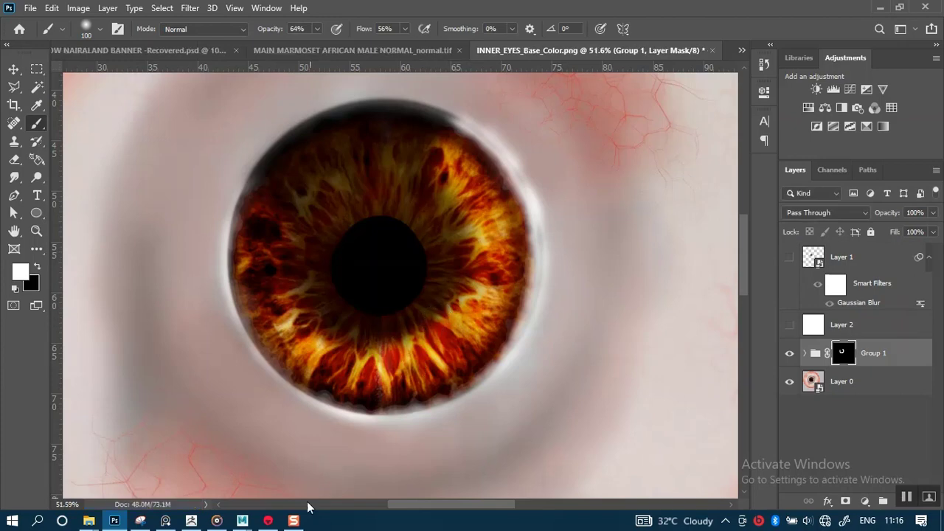
Switch to Marmoset Toolbag and reload V1 INNER_EYES_Base_Color.jpg as the Albedo Map of the INNER_EYES6 material.
mouse_move(242, 521)
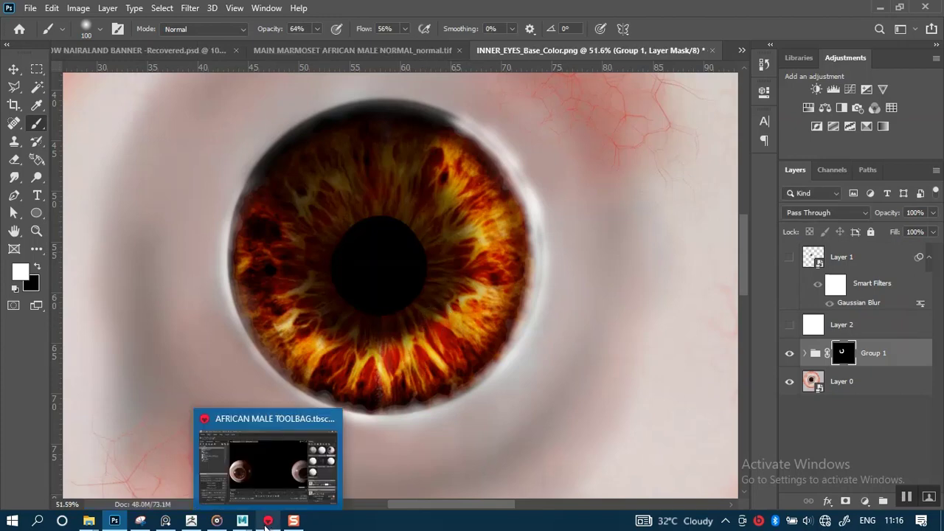
click(339, 447)
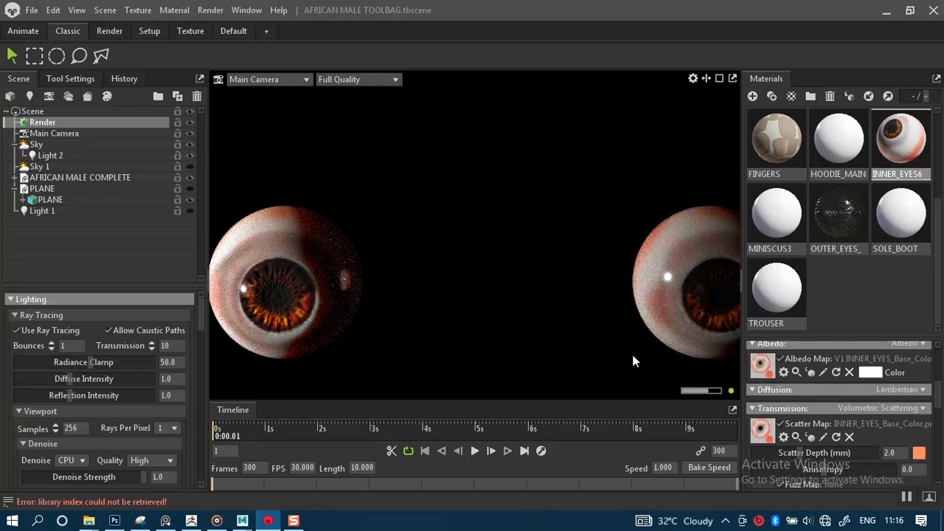
click(765, 365)
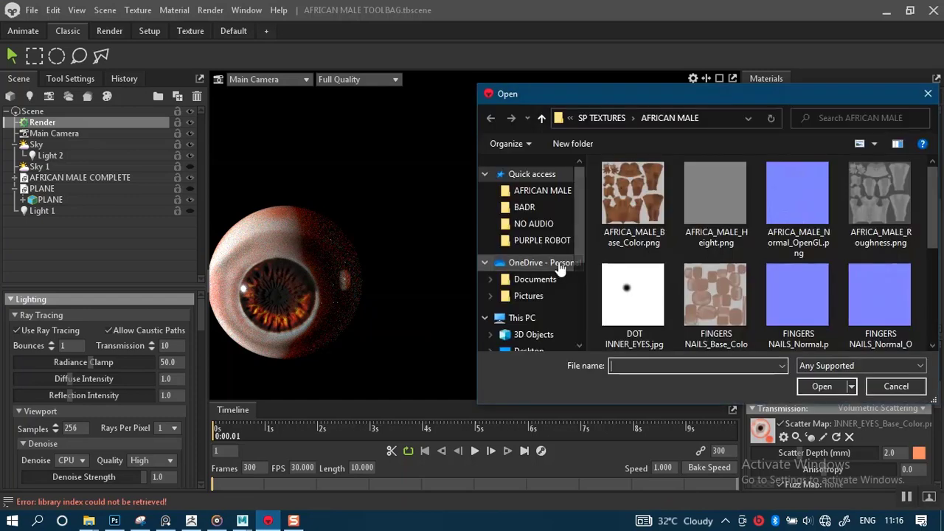
scroll(738, 280, down, 3)
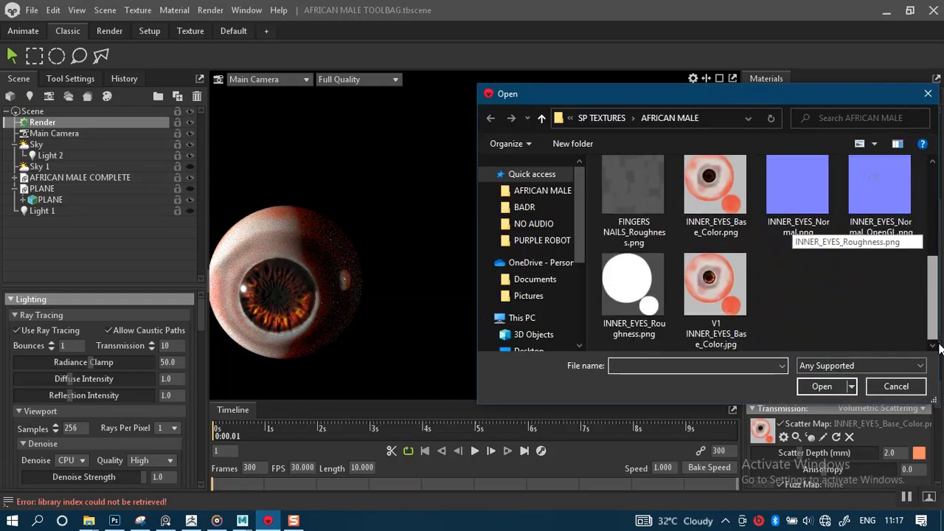
double_click(713, 291)
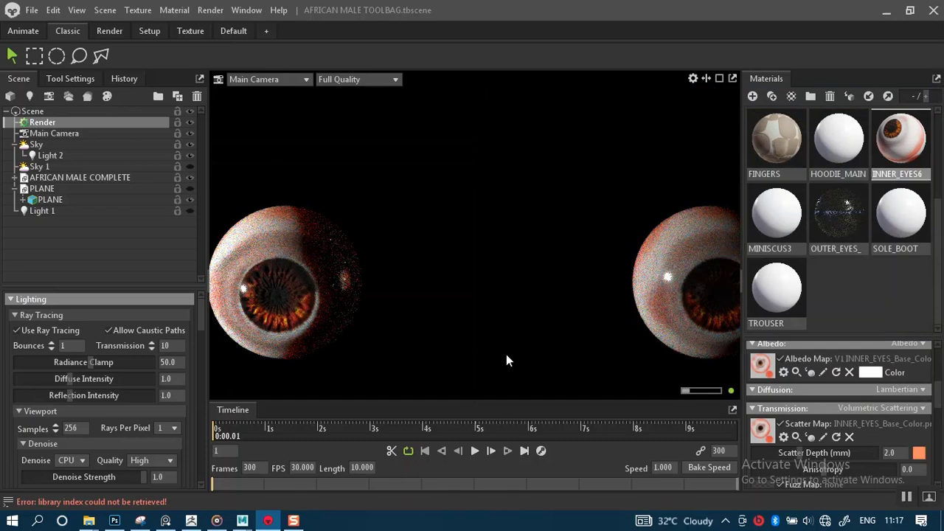
Light the eyes with Sky 1 in place of Sky, and hide Light 2.
scroll(482, 299, down, 5)
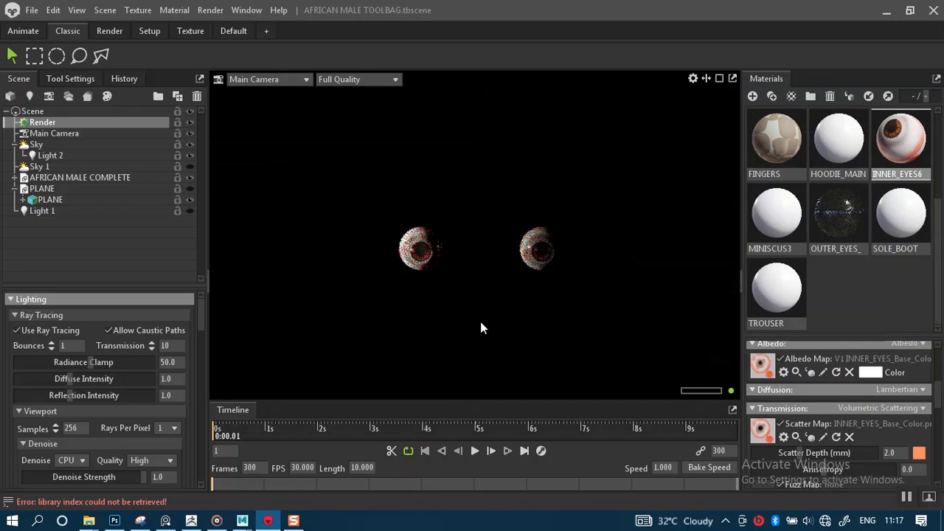
scroll(482, 314, up, 3)
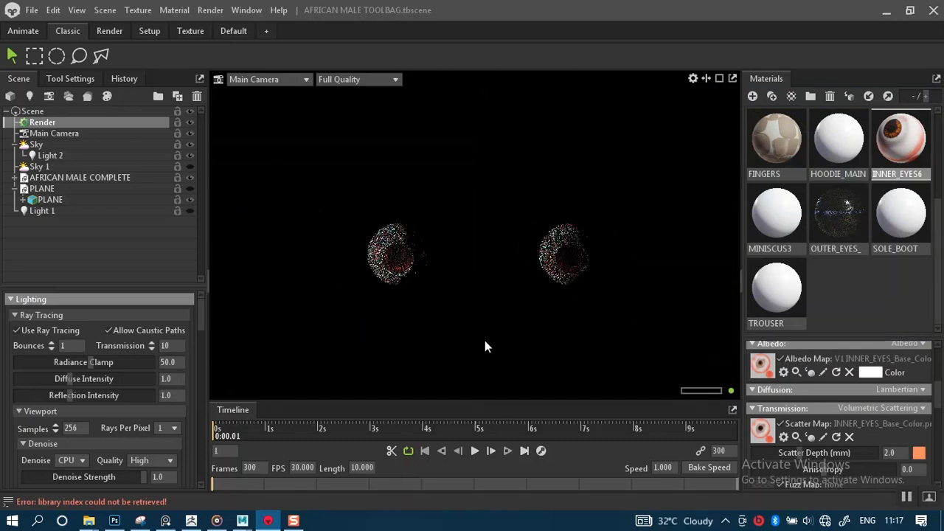
click(189, 166)
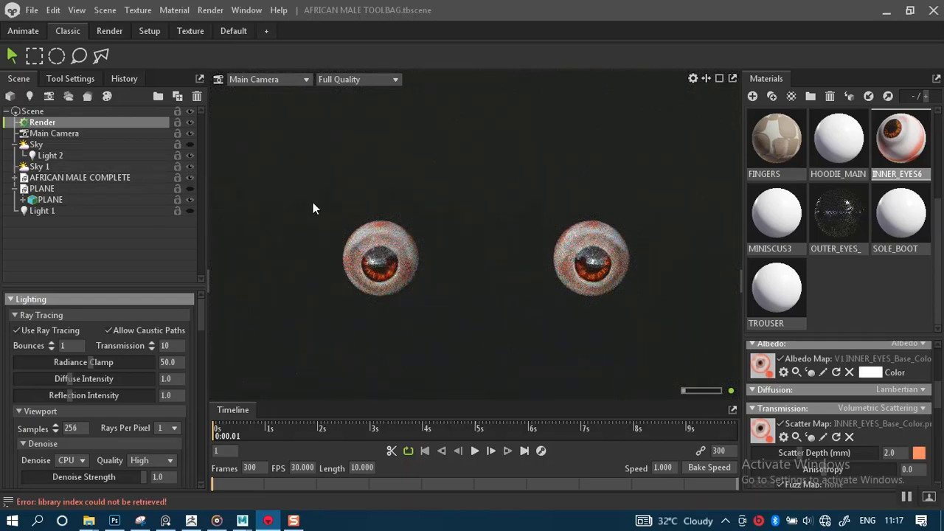
click(189, 157)
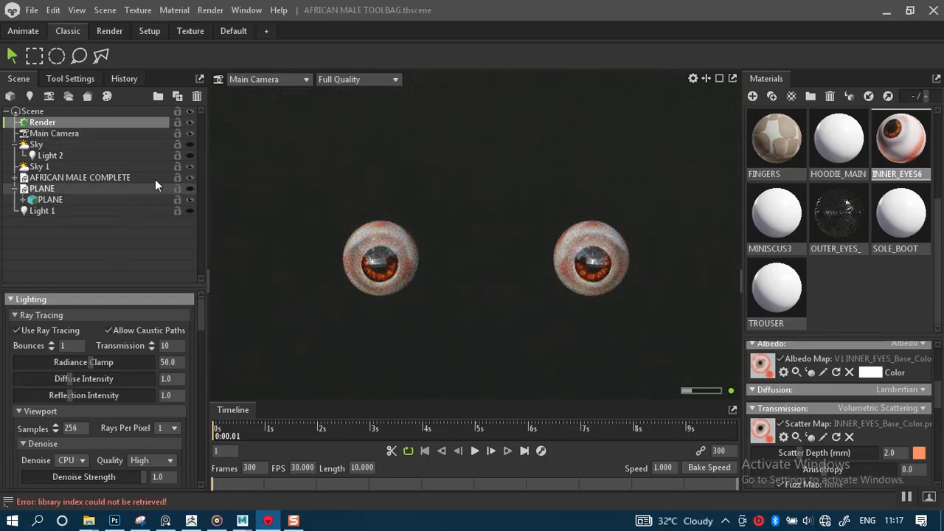
Show the AFRICAN_MALE HIGH mesh of the AFRICAN MALE COMPLETE group and view the eyes within the whole head.
click(16, 179)
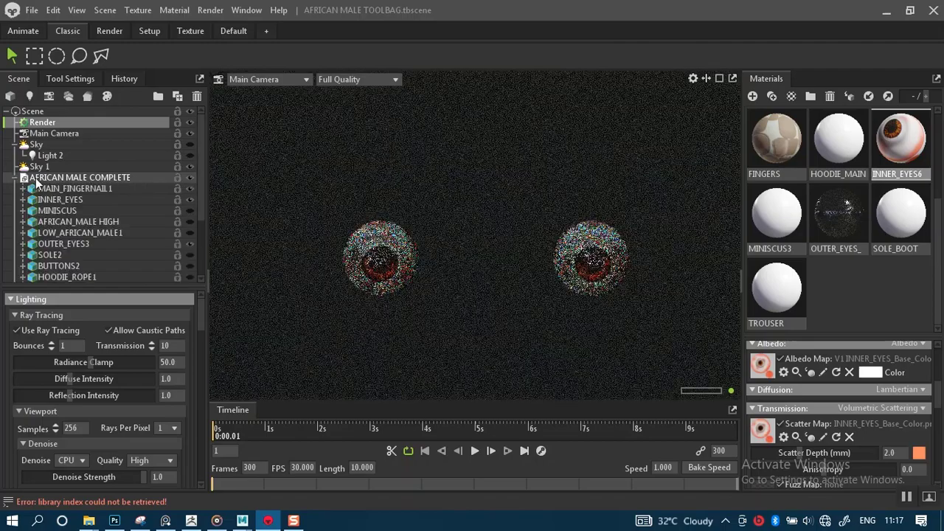
click(190, 222)
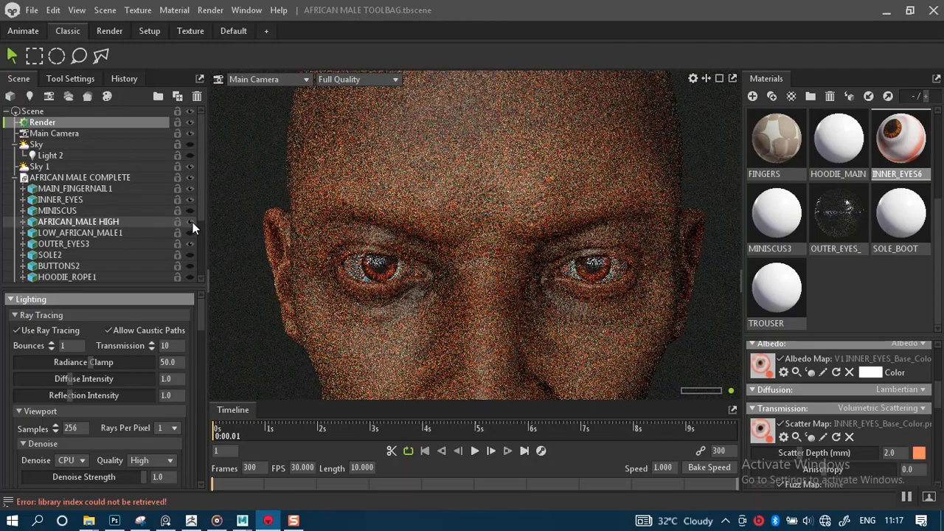
scroll(513, 304, down, 5)
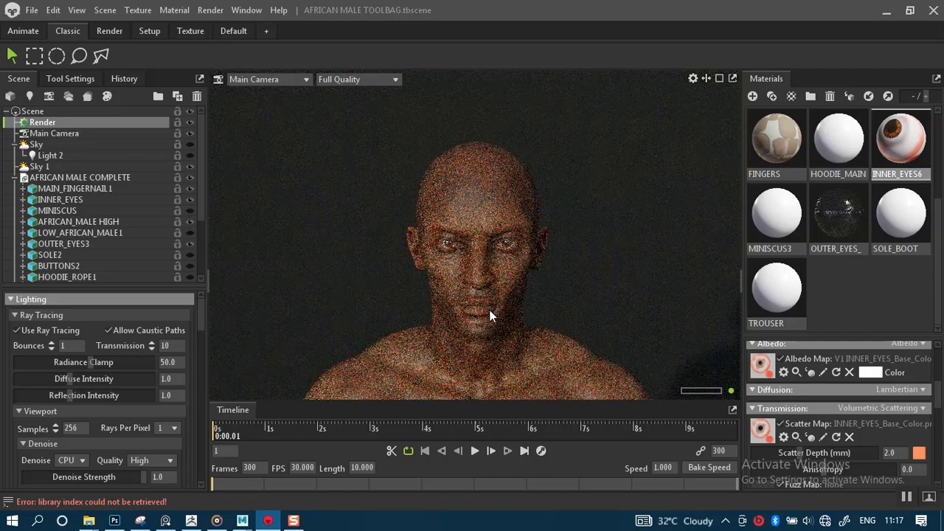
Examine the brightness and colour of the irises up close and from head-and-shoulders distance.
middle_drag(492, 304, 492, 282)
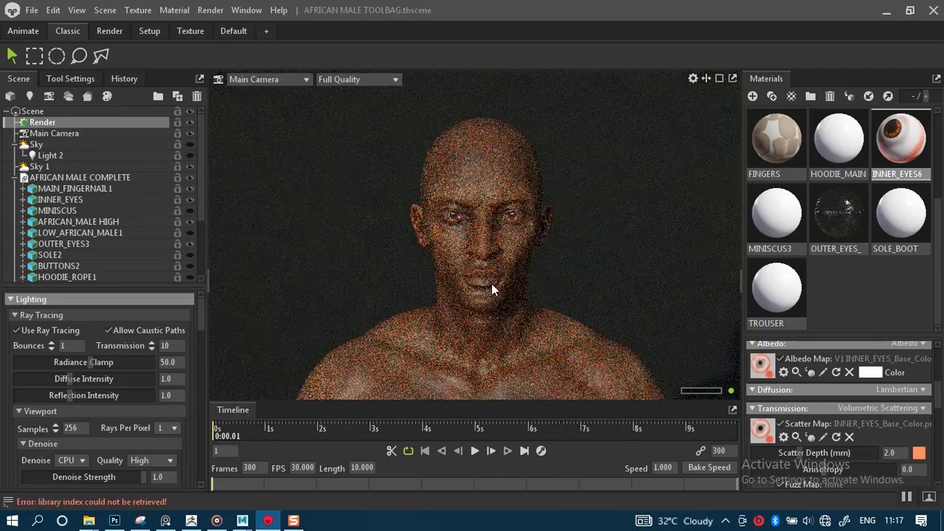
scroll(500, 293, up, 6)
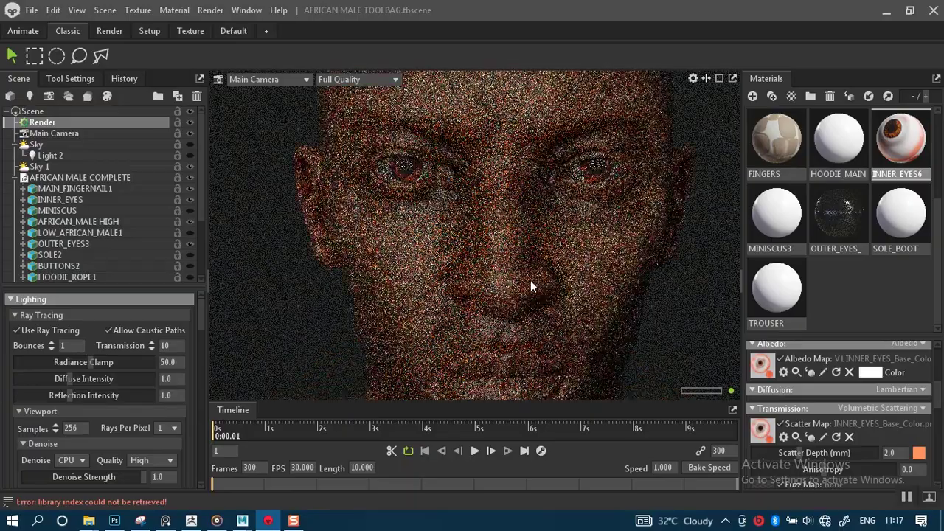
mouse_move(528, 274)
middle_down()
mouse_move(538, 270)
mouse_move(527, 270)
middle_up()
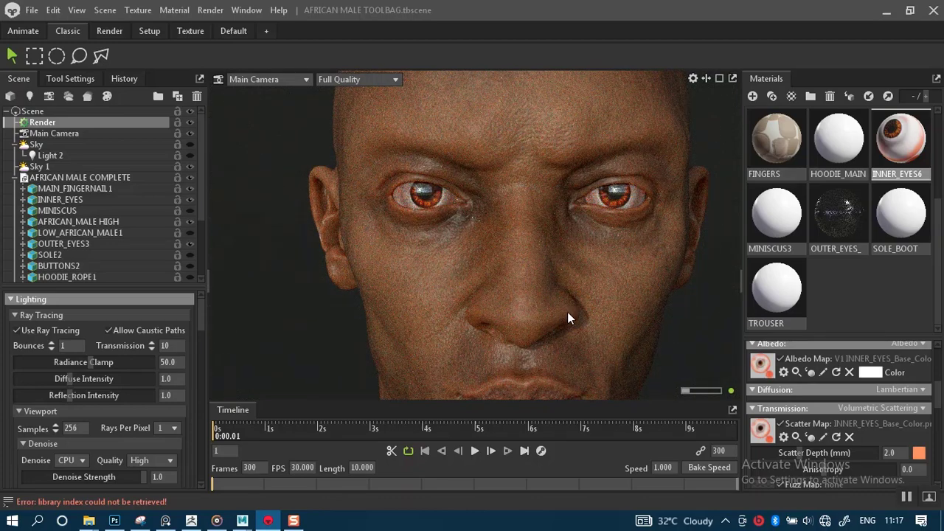
scroll(561, 294, down, 5)
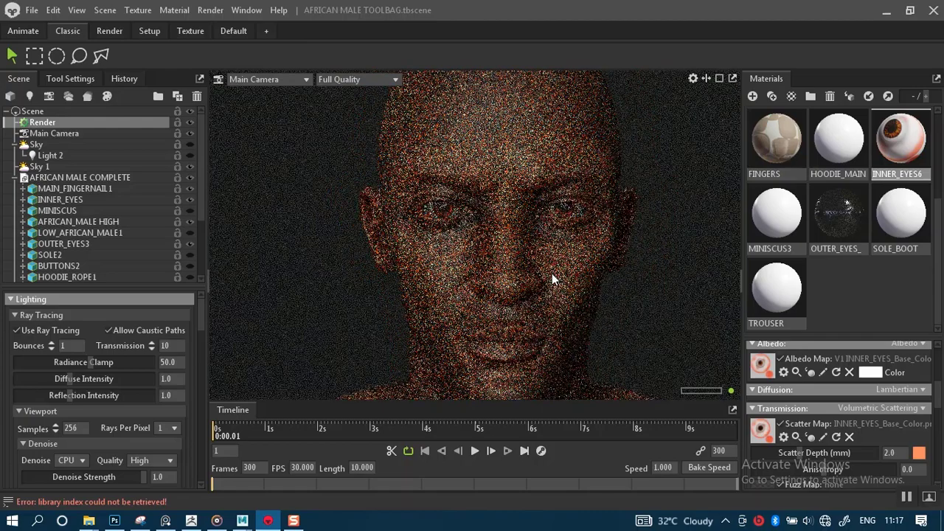
scroll(552, 276, up, 2)
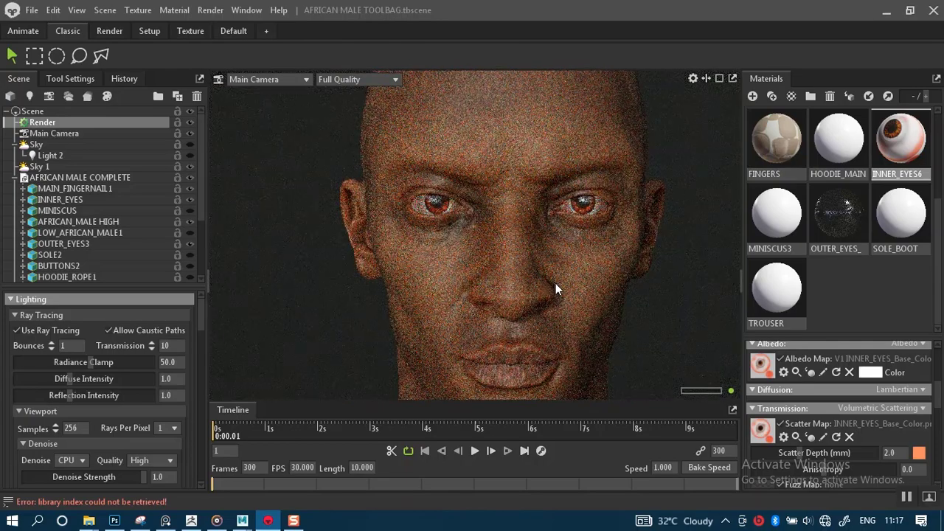
scroll(532, 271, down, 3)
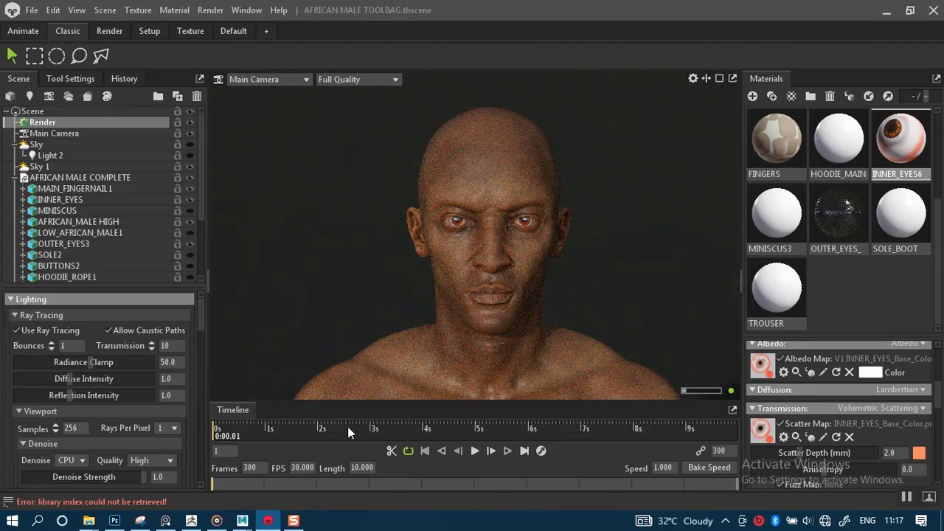
Switch to Photoshop and reduce the opacity of the masked iris-brightening Group 1 to 50%.
click(116, 522)
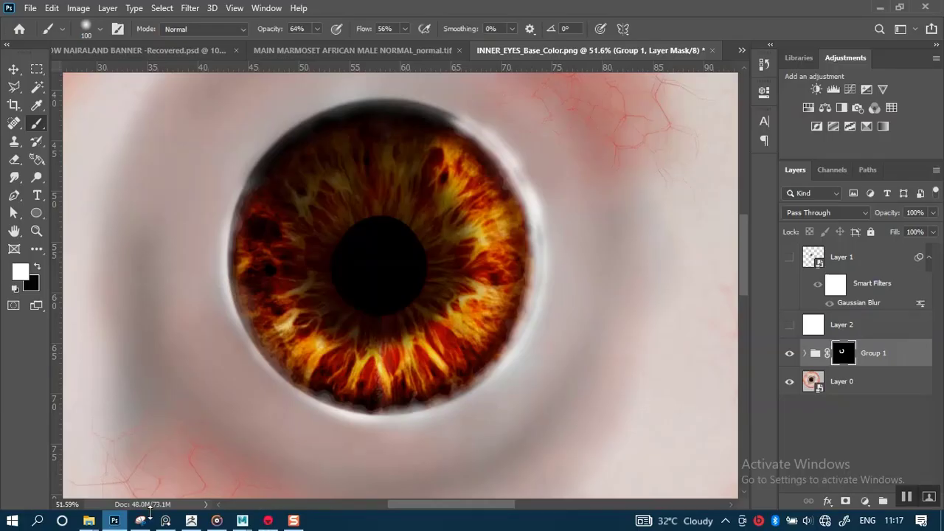
click(902, 358)
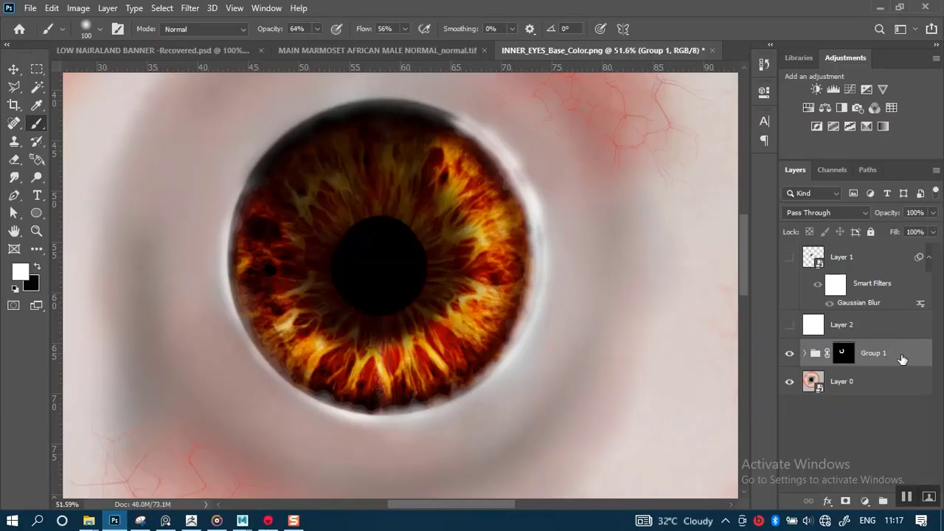
click(934, 213)
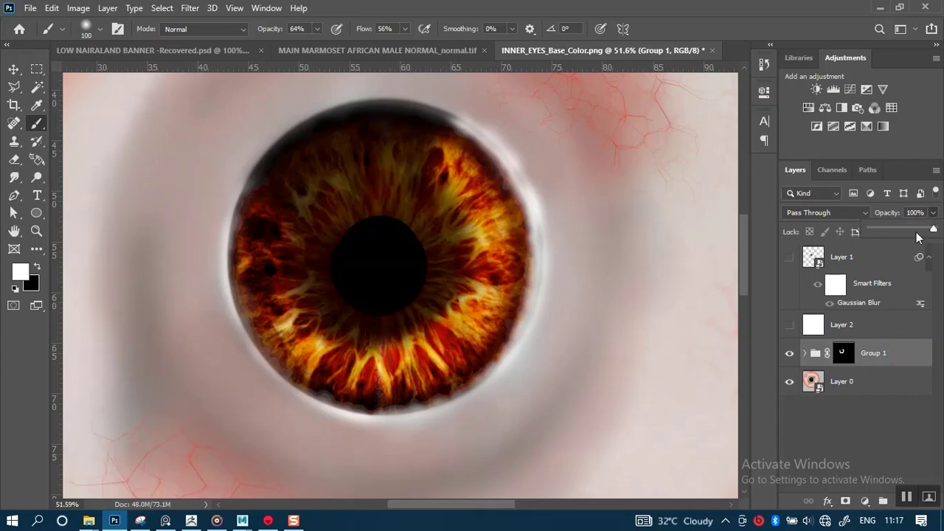
mouse_move(908, 231)
mouse_down()
mouse_move(894, 231)
mouse_move(902, 229)
mouse_up()
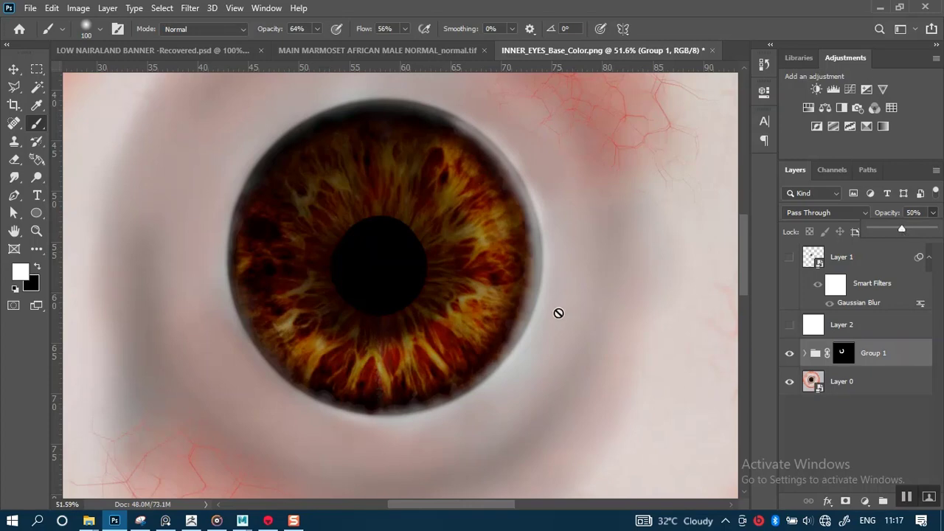
Save the softened eye texture as a quality 12 JPEG, replacing V1 INNER_EYES_Base_Color.jpg in the AFRICAN MALE folder.
key(ctrl+s)
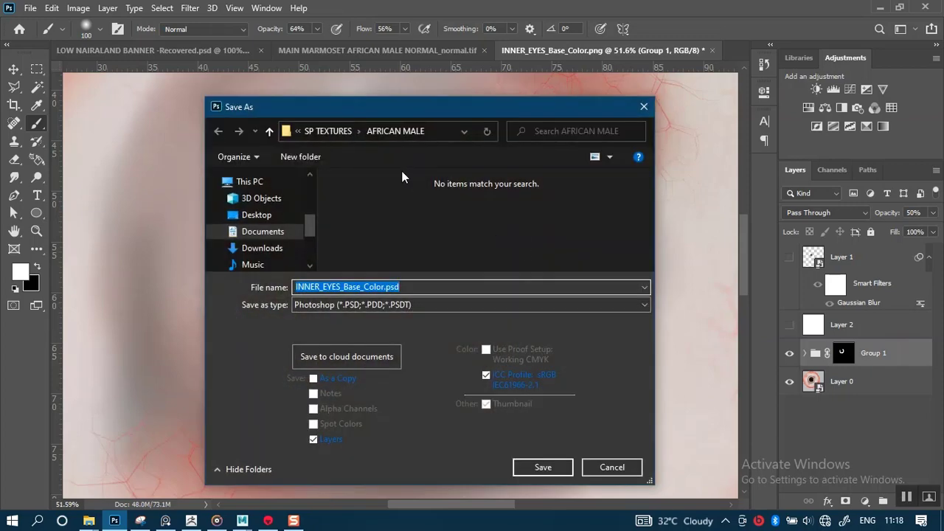
click(351, 304)
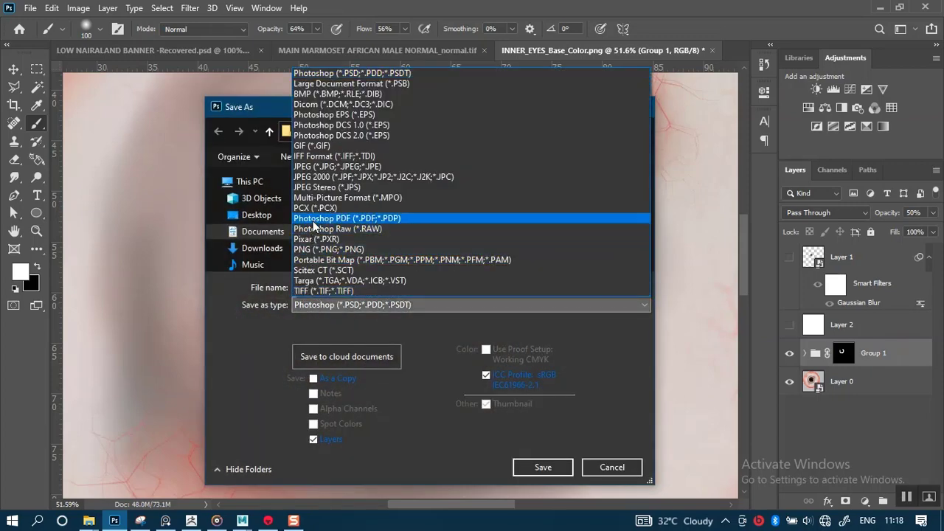
click(331, 249)
click(334, 303)
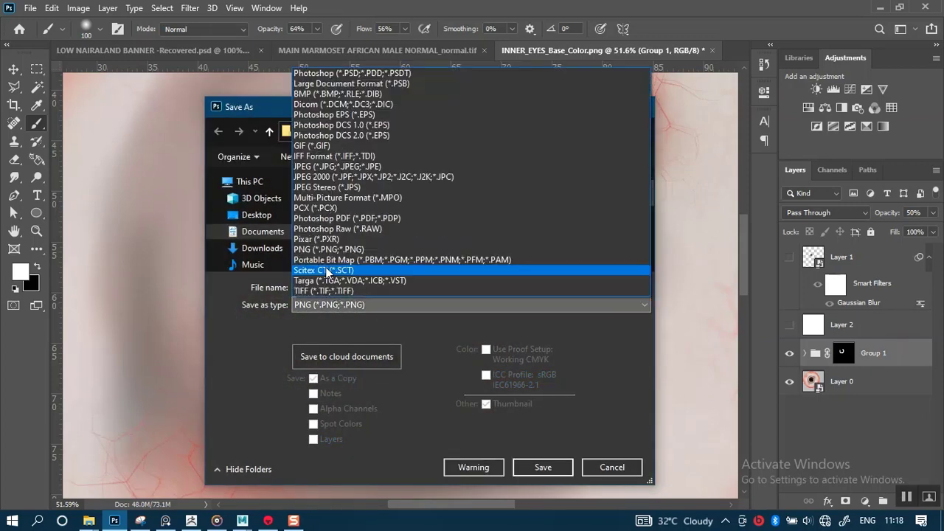
click(324, 168)
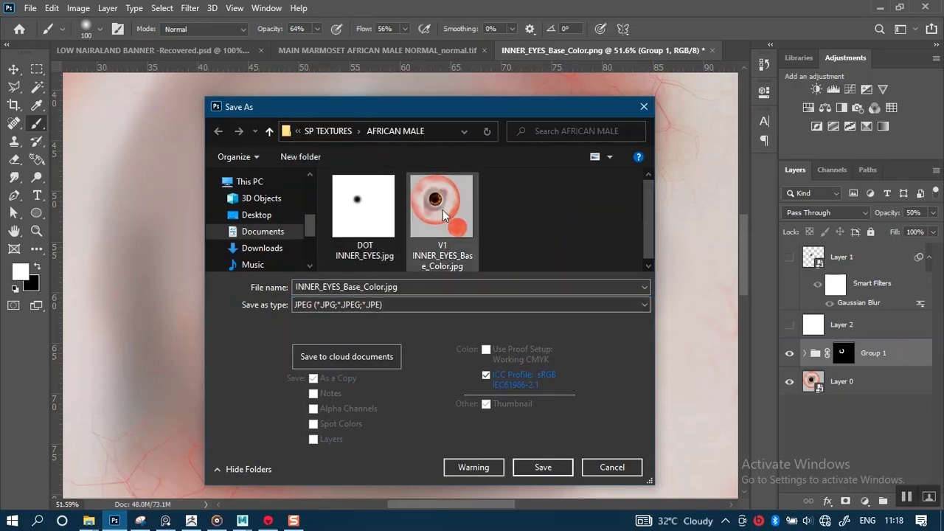
click(441, 214)
click(539, 466)
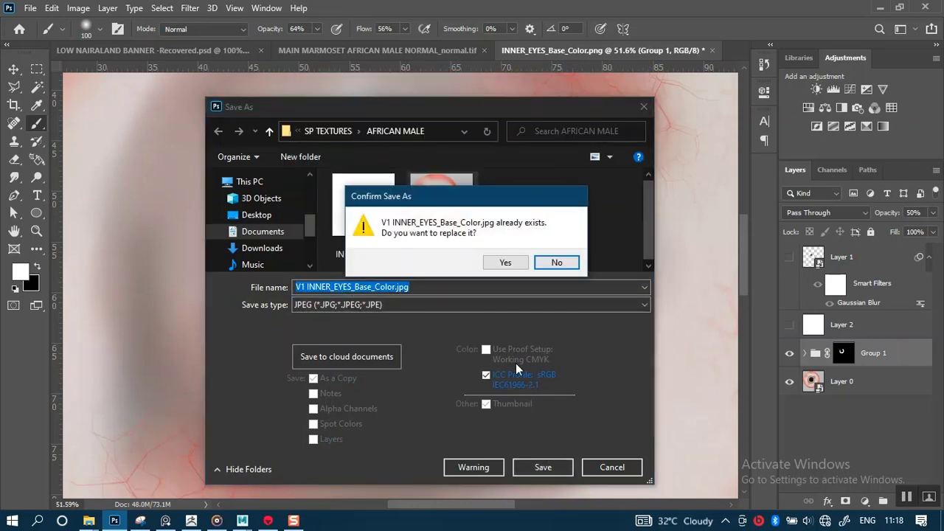
click(506, 264)
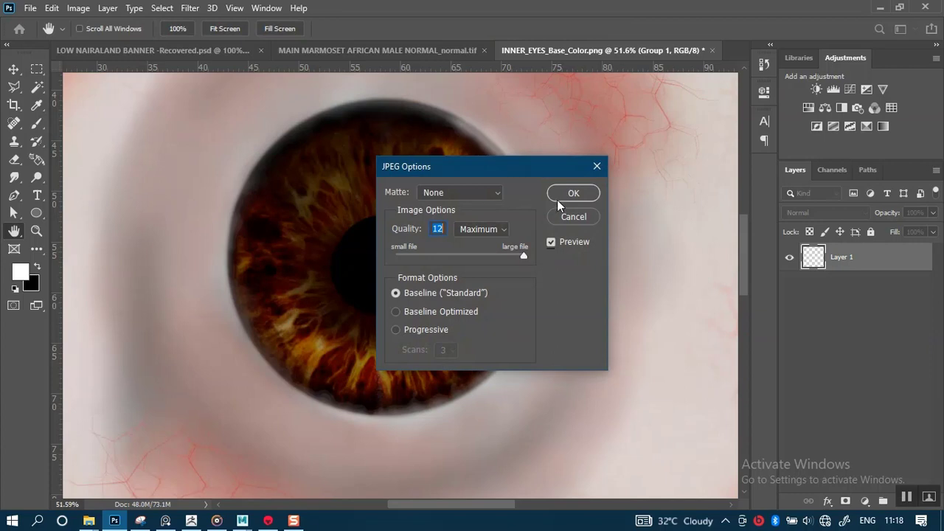
click(561, 195)
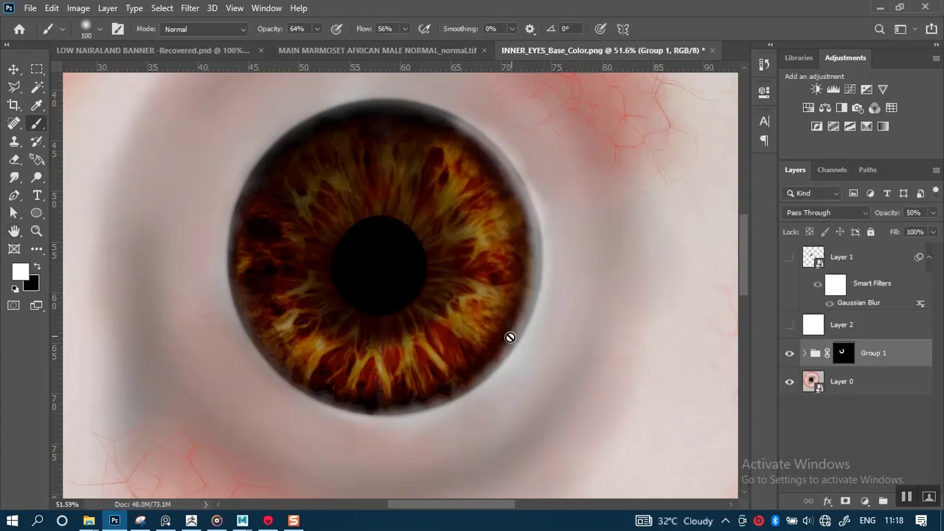
Switch to Marmoset Toolbag, check the updated eyes on the face and upper body, and rotate the sky lighting around the character.
key(alt+Tab)
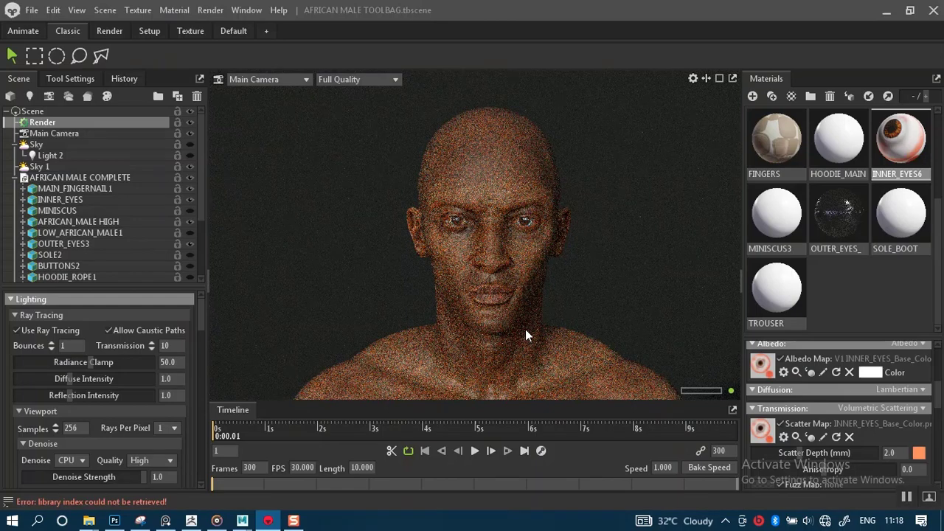
click(563, 272)
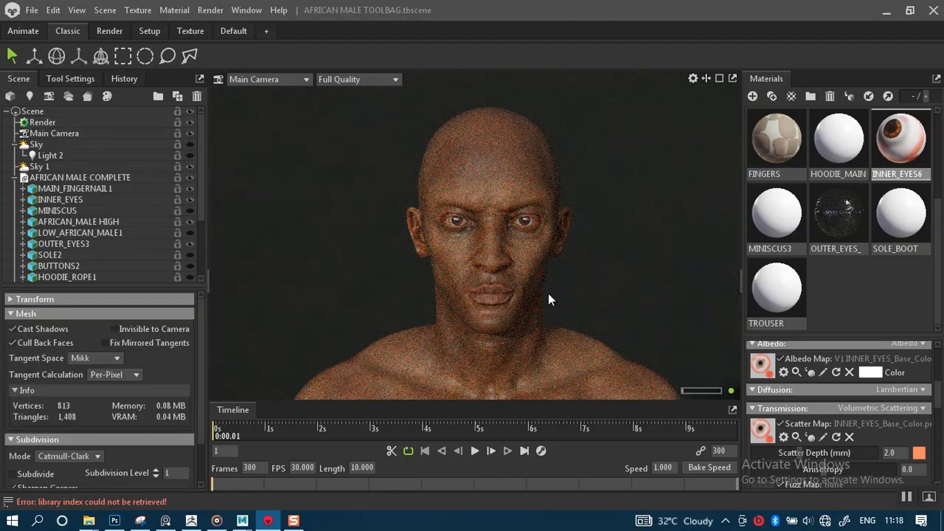
scroll(549, 305, up, 5)
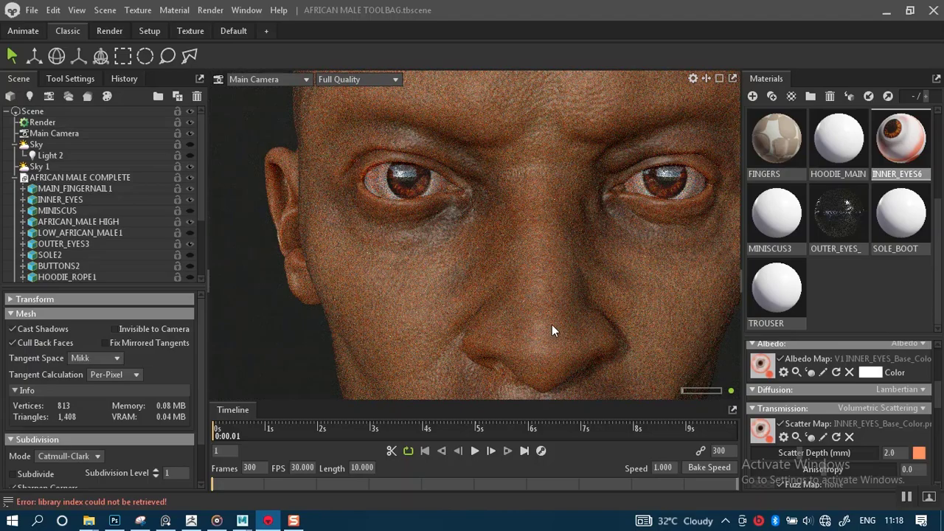
scroll(551, 322, down, 5)
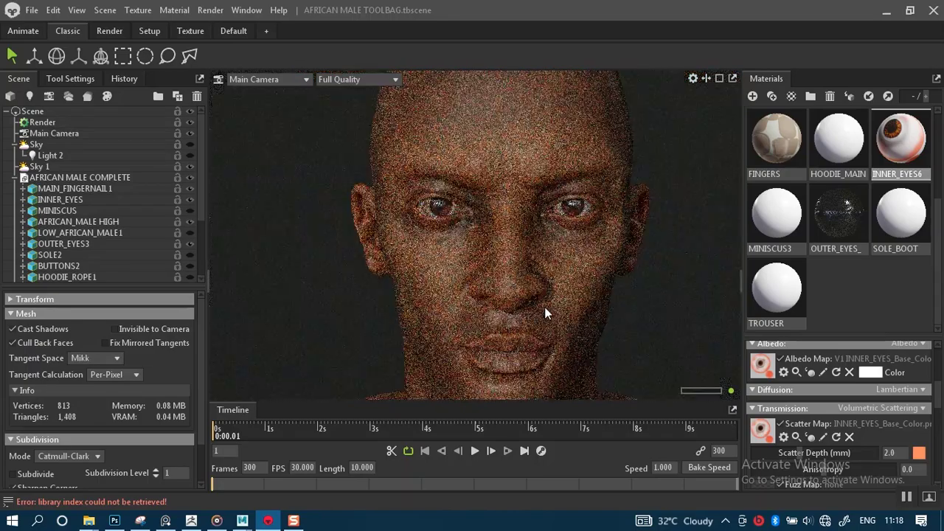
scroll(543, 335, down, 5)
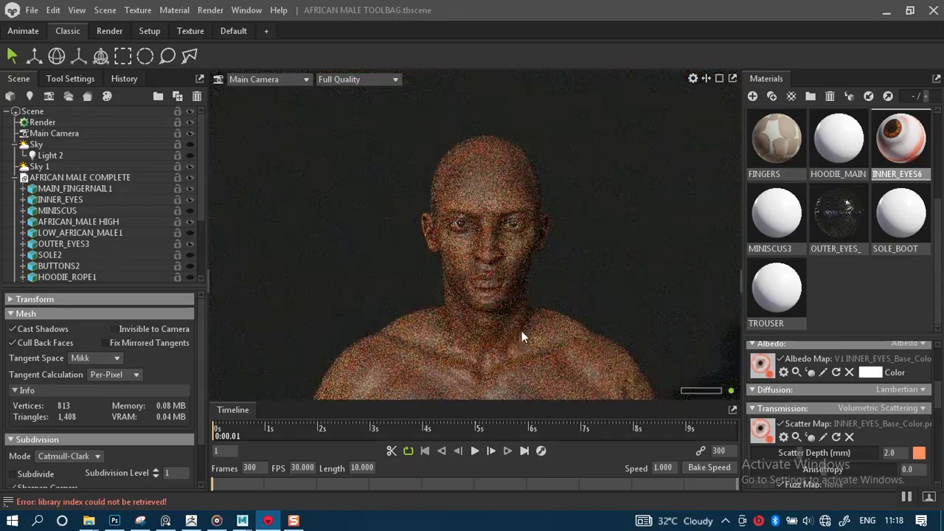
scroll(516, 310, down, 5)
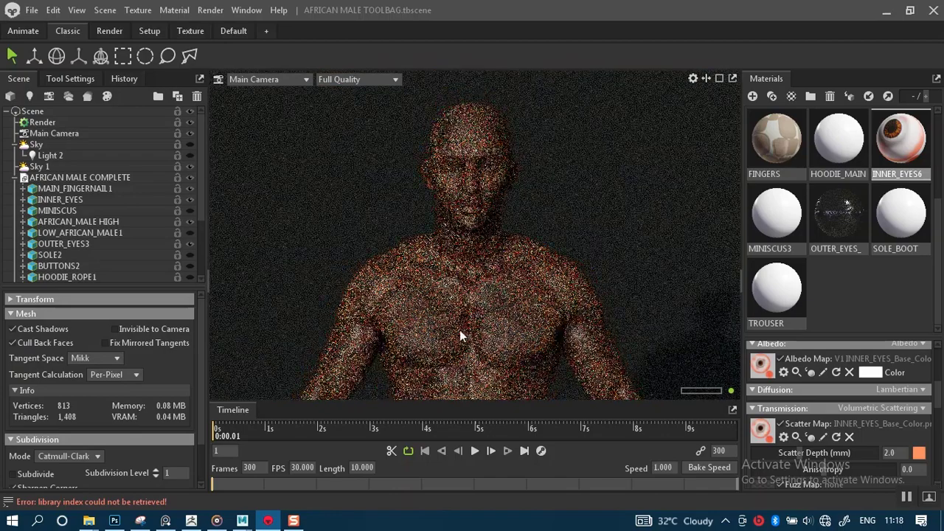
middle_drag(500, 292, 502, 291)
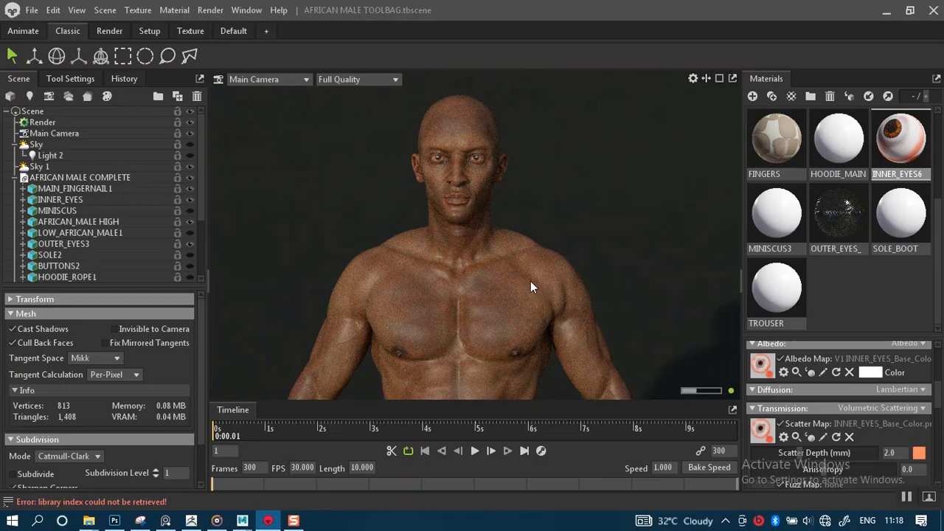
middle_drag(529, 282, 546, 279)
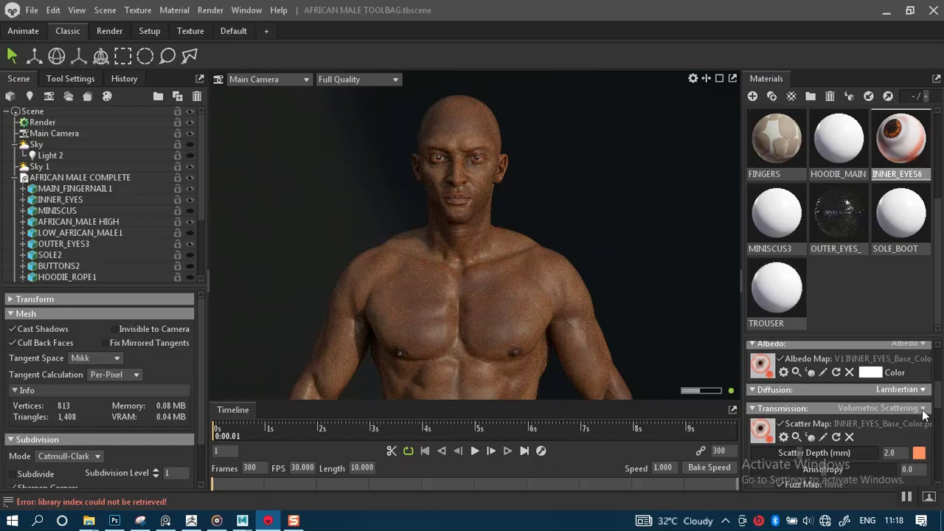
Set the transparency Alpha of the OUTER_EYES_ material to 0.238, comparing the eye reflections up close and on the whole head.
click(854, 251)
drag(938, 404, 937, 472)
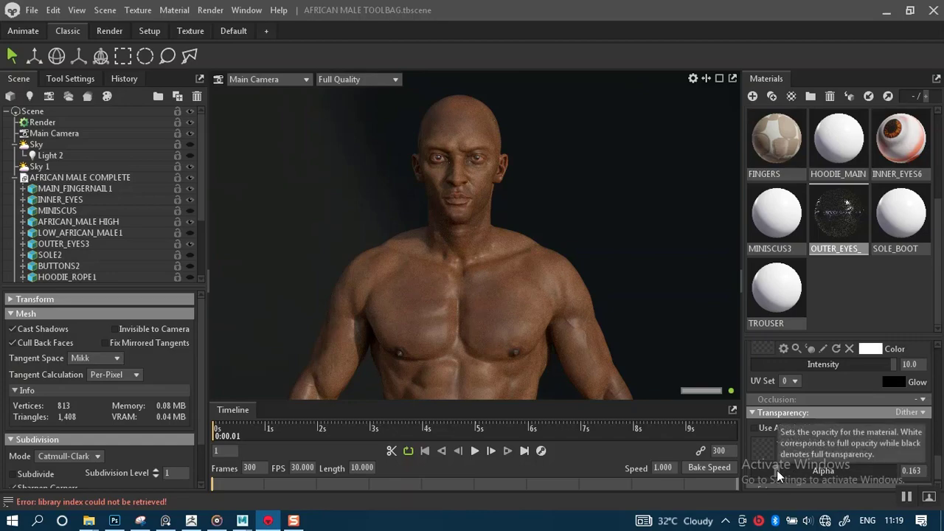
drag(516, 186, 577, 310)
scroll(577, 311, up, 6)
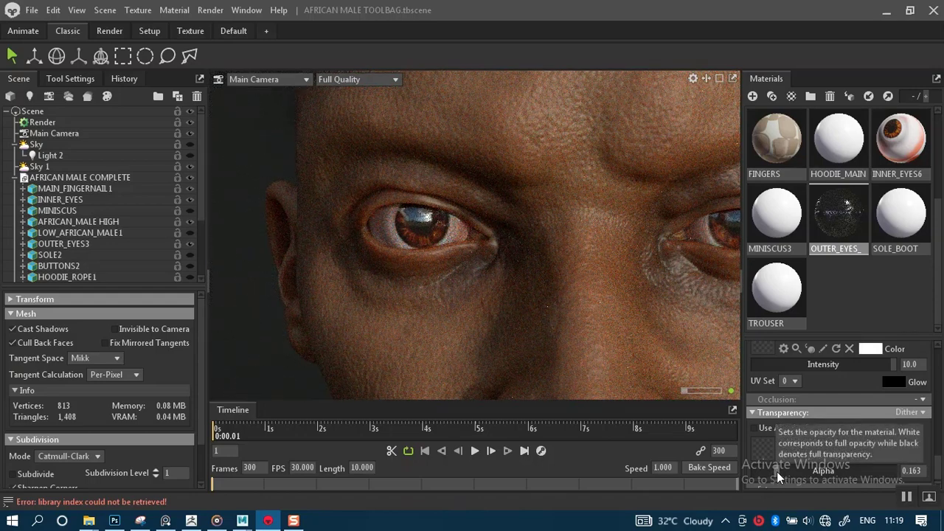
drag(777, 476, 882, 471)
mouse_move(810, 480)
mouse_down()
mouse_move(752, 479)
mouse_move(813, 480)
mouse_up()
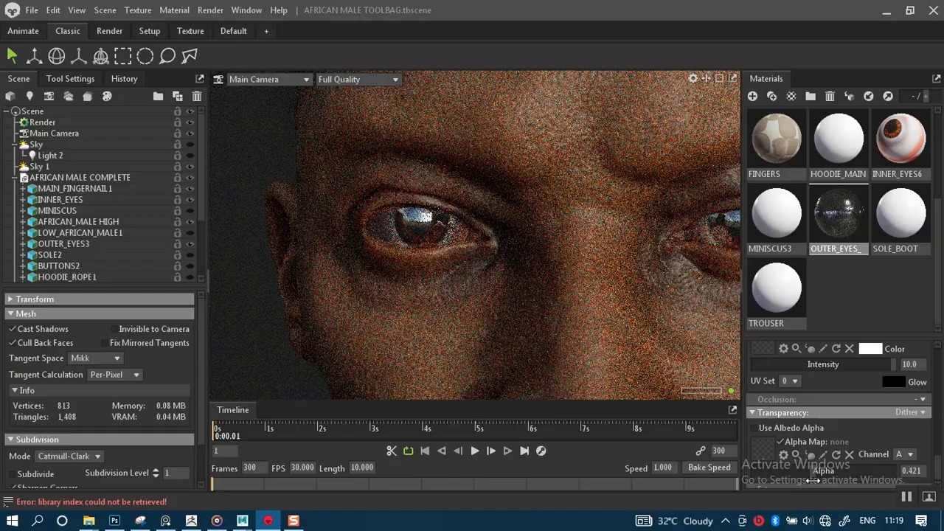
drag(790, 478, 775, 480)
scroll(608, 304, down, 5)
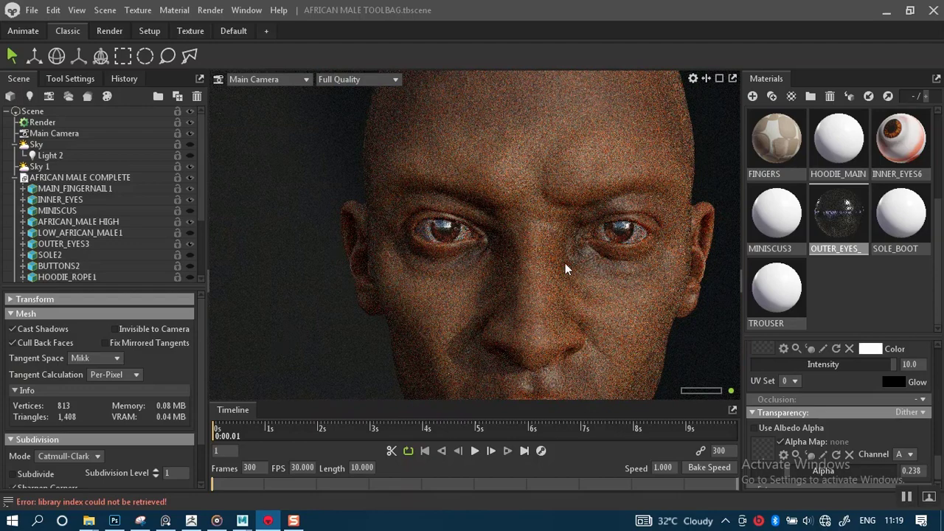
scroll(569, 197, down, 3)
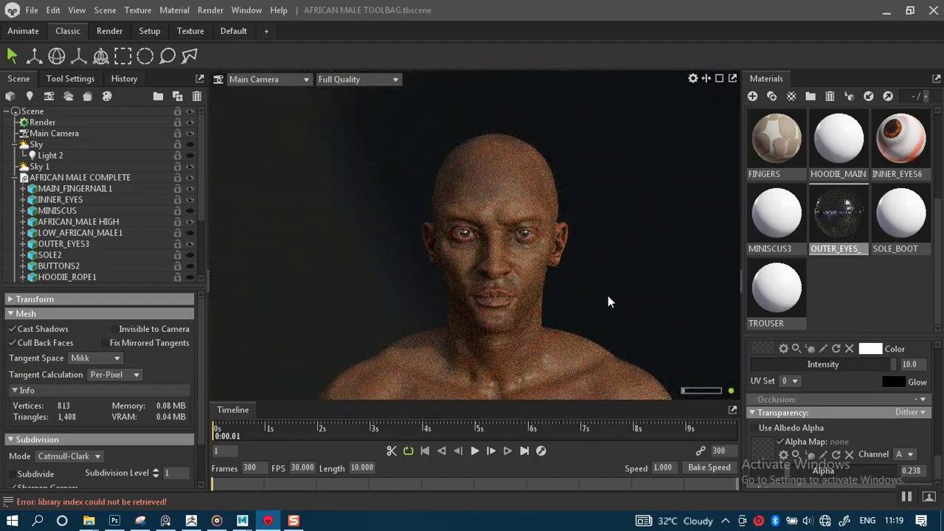
Lower the Metalness of the OUTER_EYES_ material to 0.119 and check the eyes on the full head.
drag(942, 466, 860, 431)
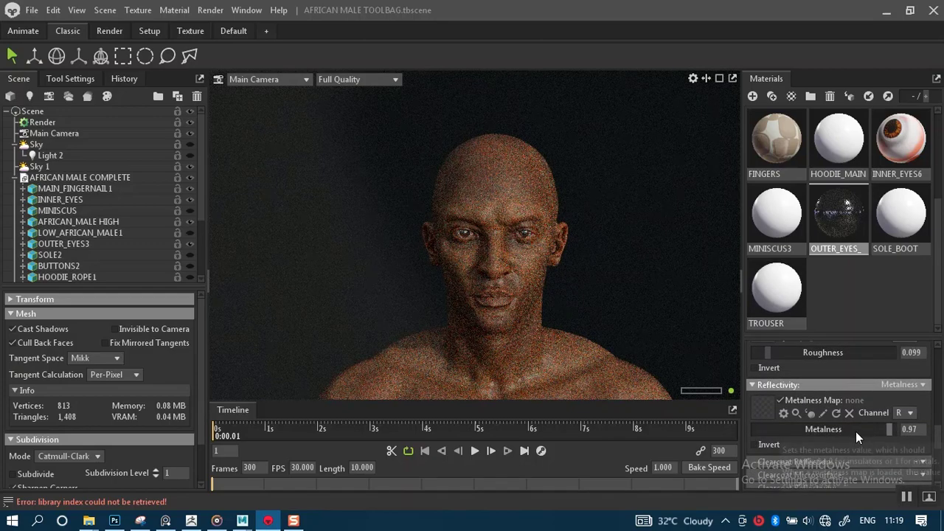
drag(858, 429, 835, 429)
scroll(576, 280, up, 3)
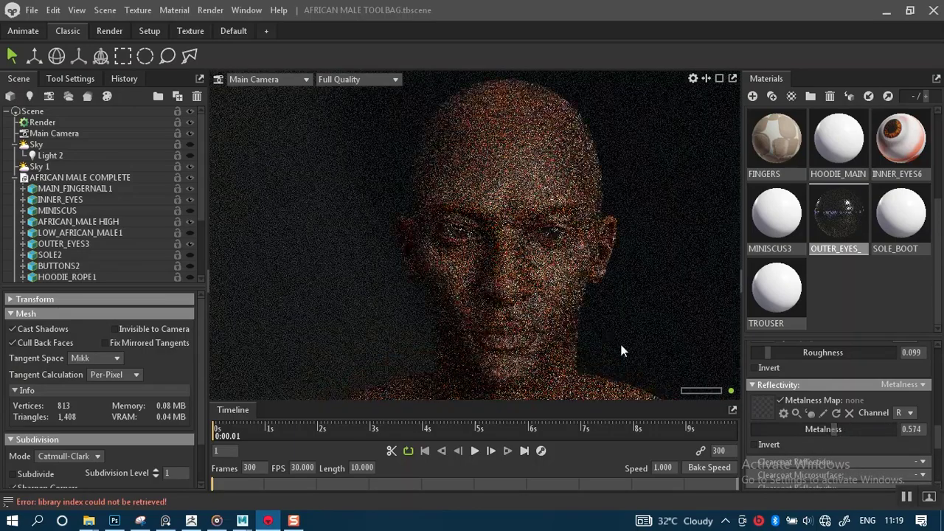
scroll(602, 329, up, 5)
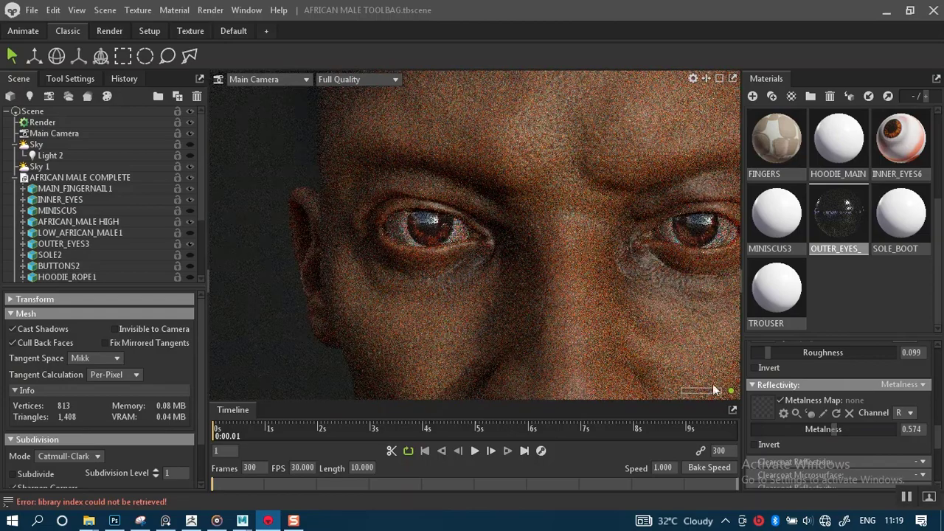
drag(832, 431, 763, 429)
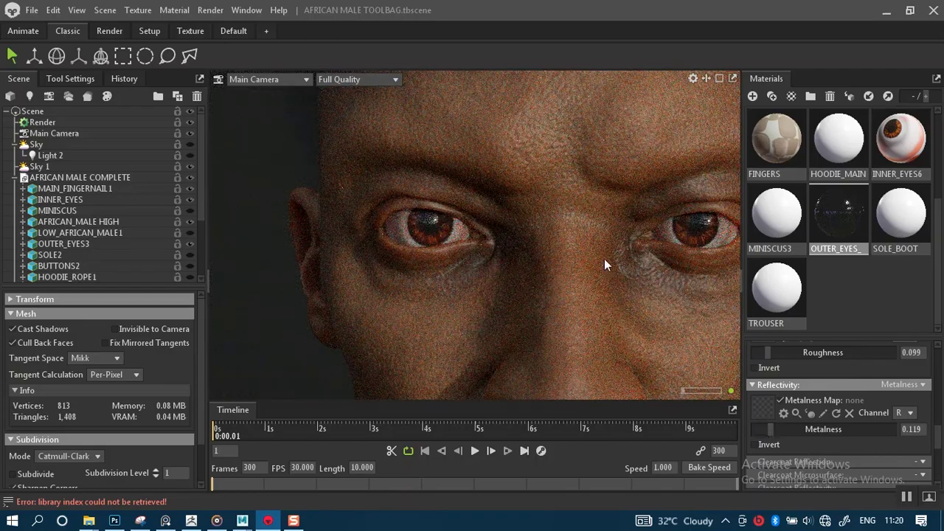
scroll(609, 276, down, 5)
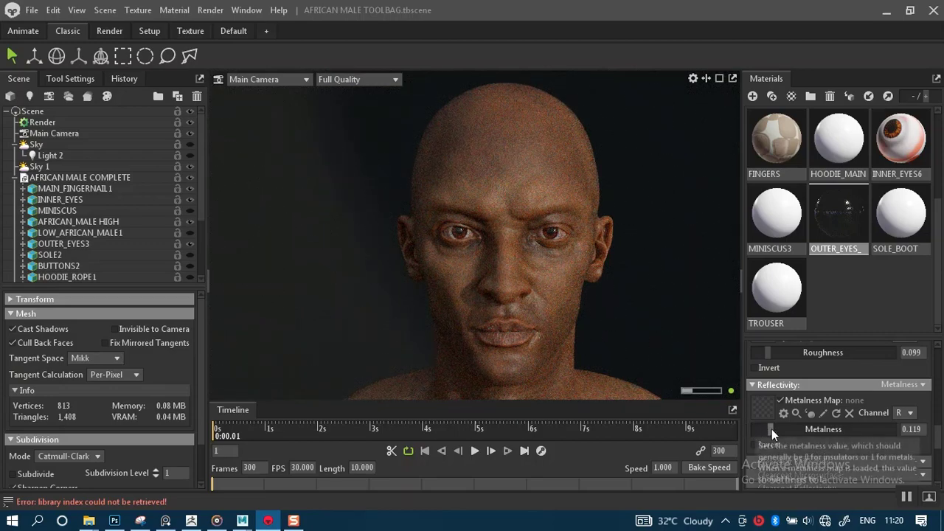
Try Metalness values of 0.223, 0.0 and 0.262 on the OUTER_EYES_ material while viewing the head and upper body.
drag(769, 431, 787, 431)
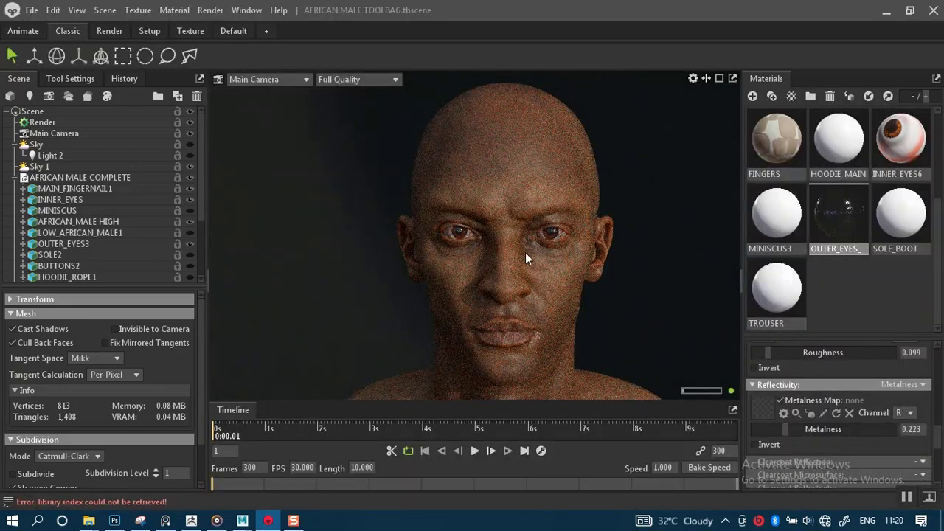
right_drag(525, 252, 535, 297)
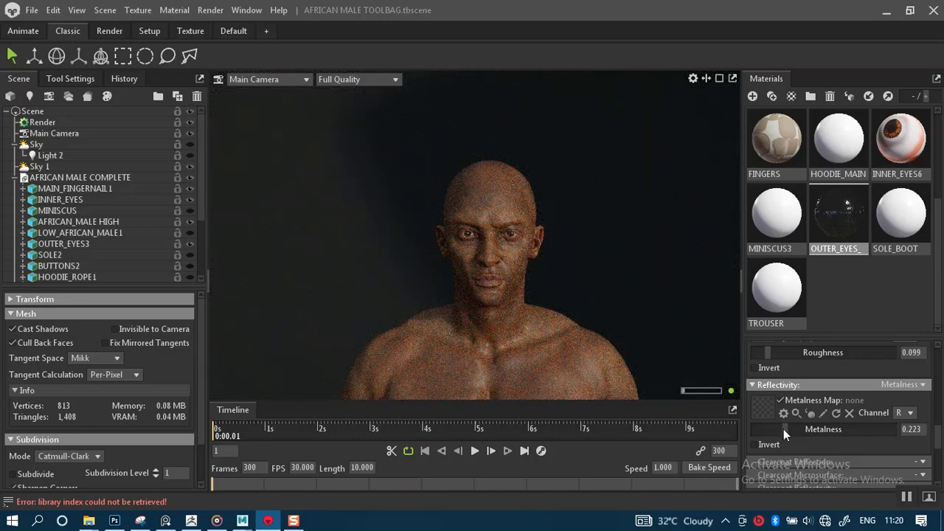
drag(784, 430, 752, 433)
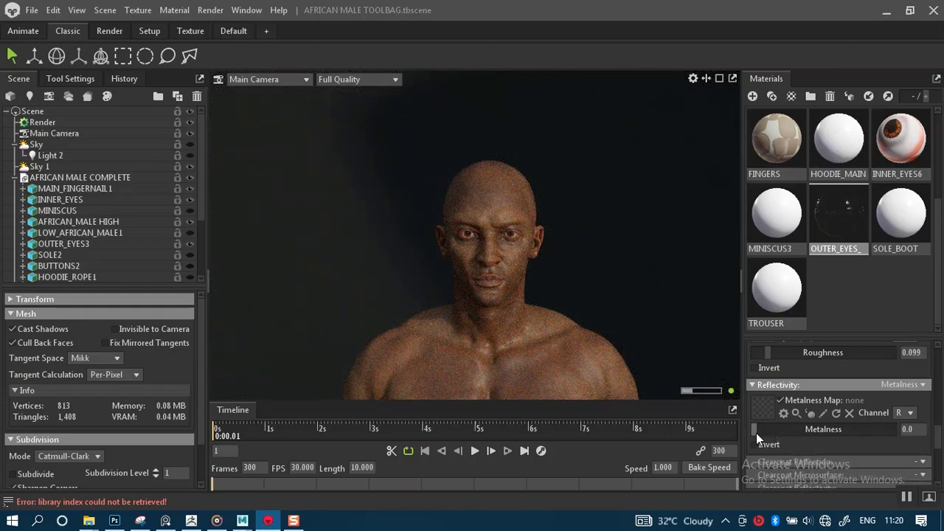
drag(756, 429, 781, 429)
mouse_move(780, 429)
mouse_down()
mouse_move(839, 430)
mouse_move(792, 432)
mouse_up()
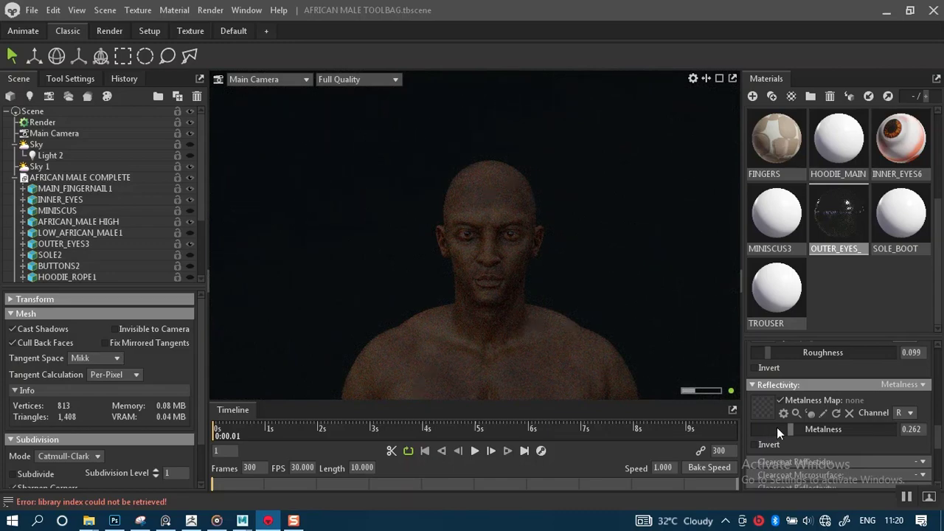
Set the Metalness of the OUTER_EYES_ material to 0.069, checking the eyes up close.
drag(790, 430, 761, 430)
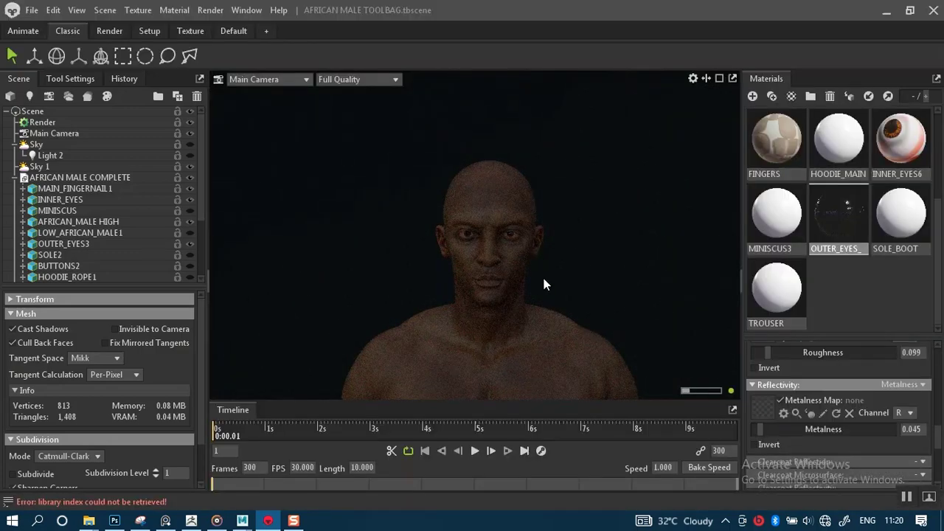
scroll(563, 313, up, 3)
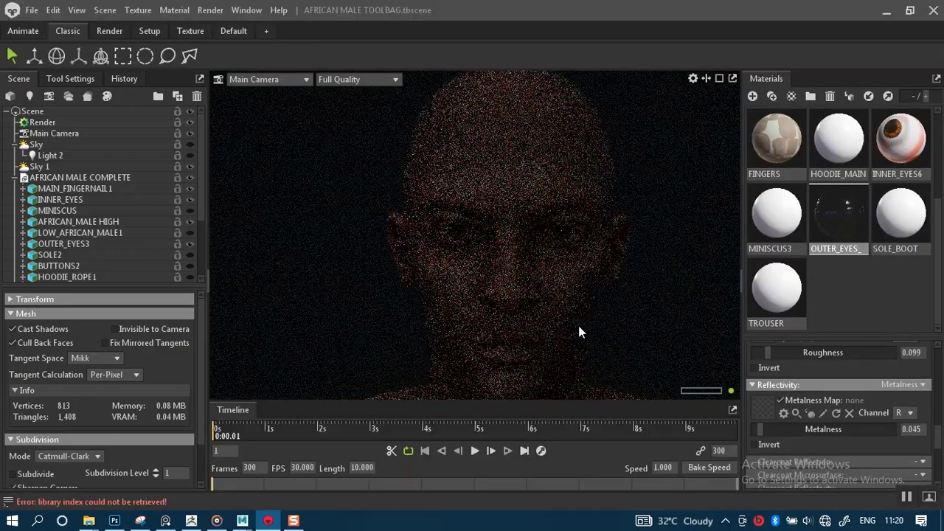
scroll(597, 344, up, 3)
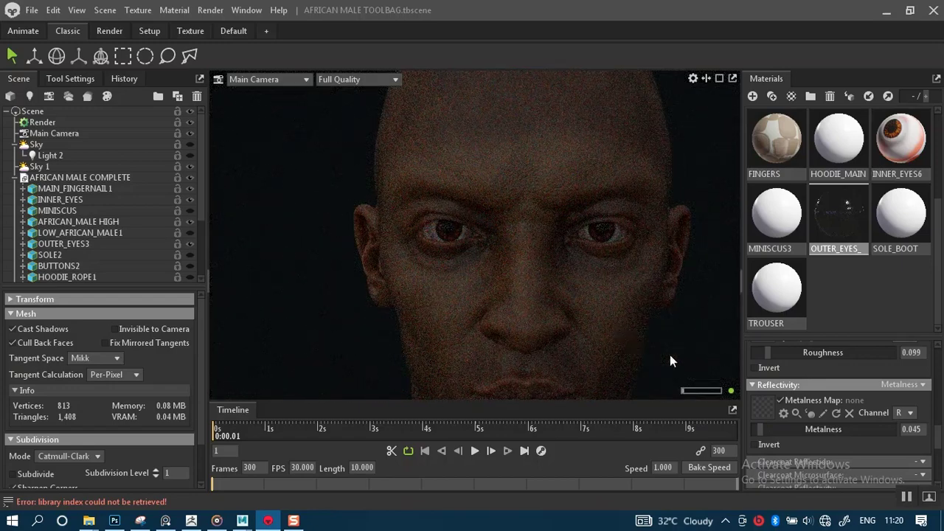
drag(764, 433, 772, 428)
Switch the lighting from Sky 1 to Sky with Light 2 and rotate it around the face to check the eyes from both sides.
click(191, 143)
click(191, 166)
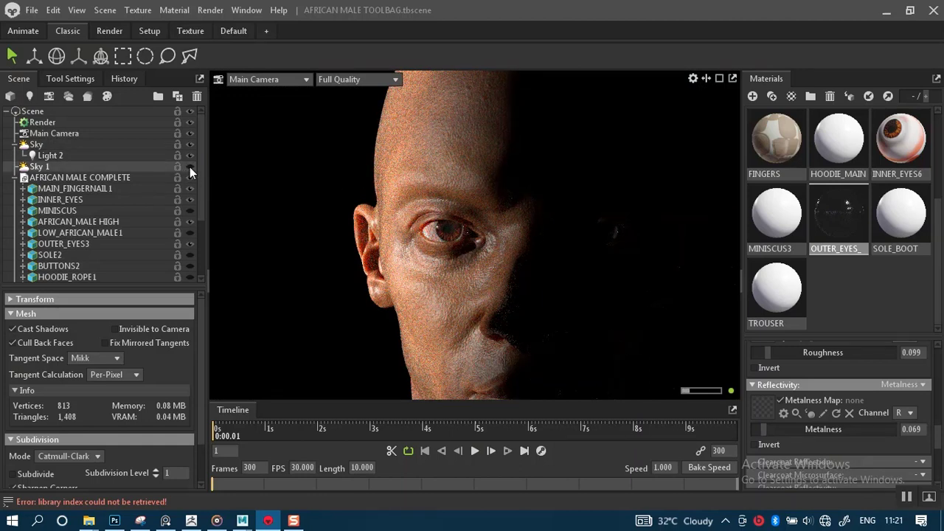
click(86, 143)
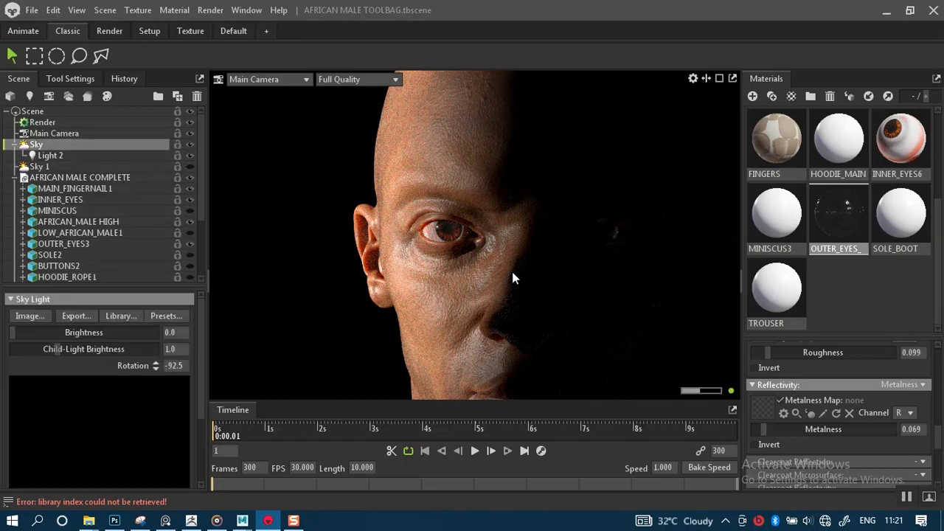
shift+drag(501, 273, 552, 273)
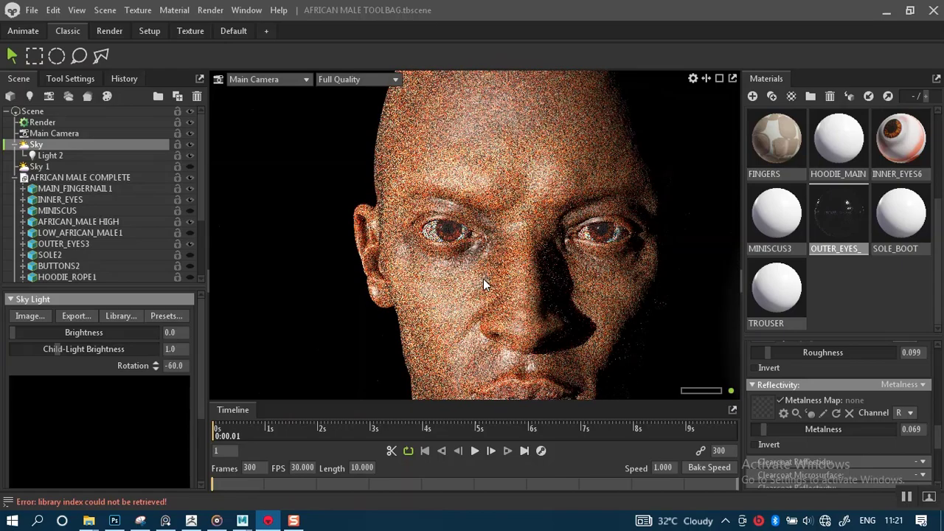
shift+drag(471, 292, 625, 288)
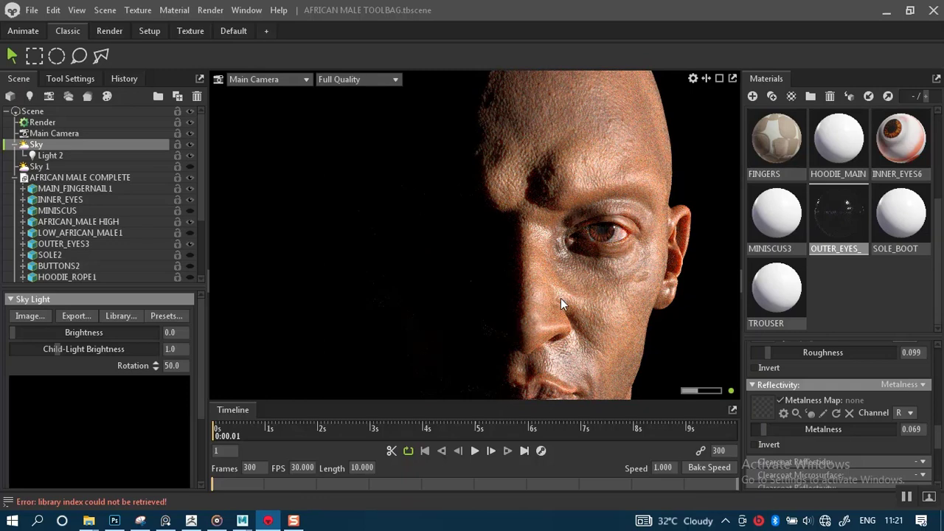
shift+drag(567, 298, 557, 304)
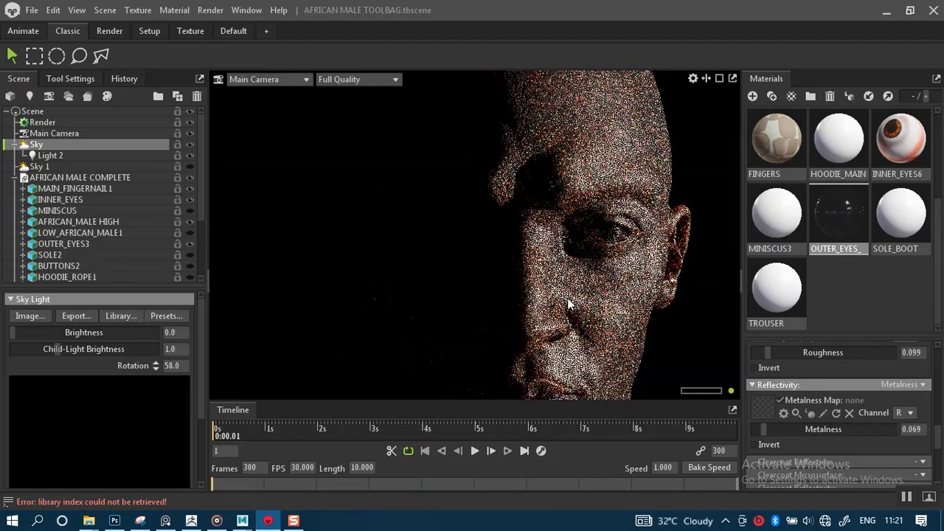
shift+drag(560, 295, 461, 285)
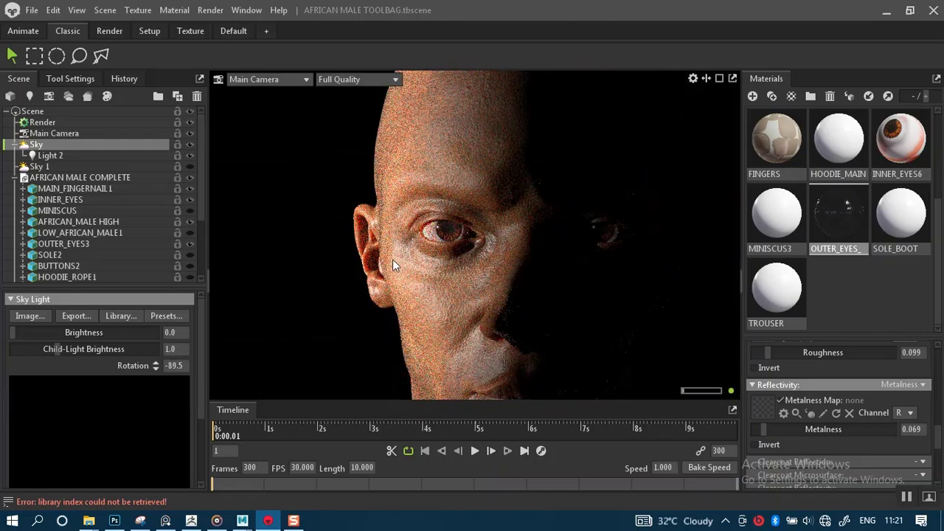
Hide Light 2, set the Sky's Brightness to 5.132 and rotate the sky to -155.5.
click(190, 156)
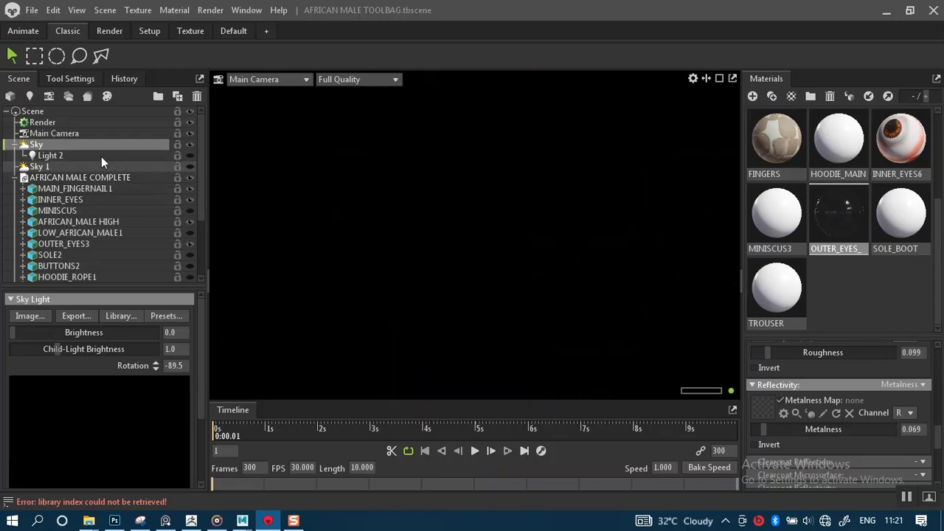
drag(18, 332, 104, 334)
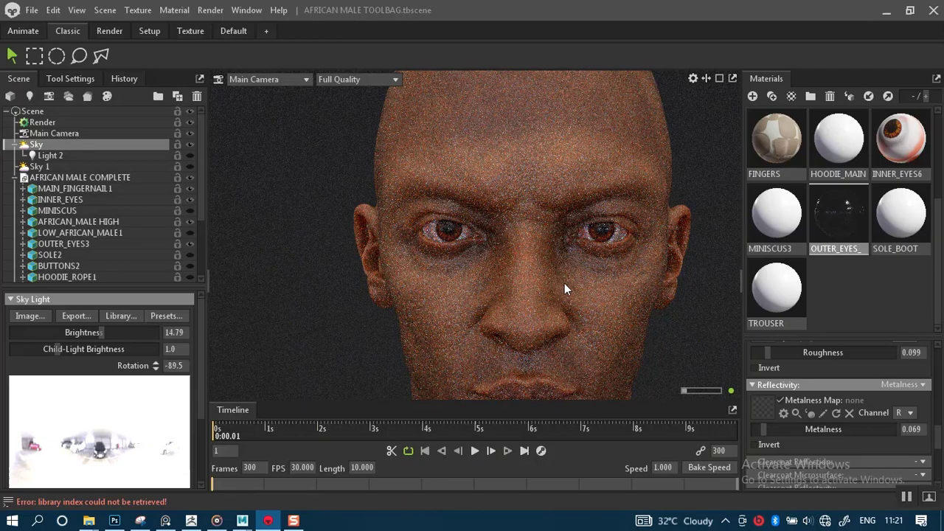
drag(100, 333, 80, 333)
shift+right_drag(520, 265, 428, 270)
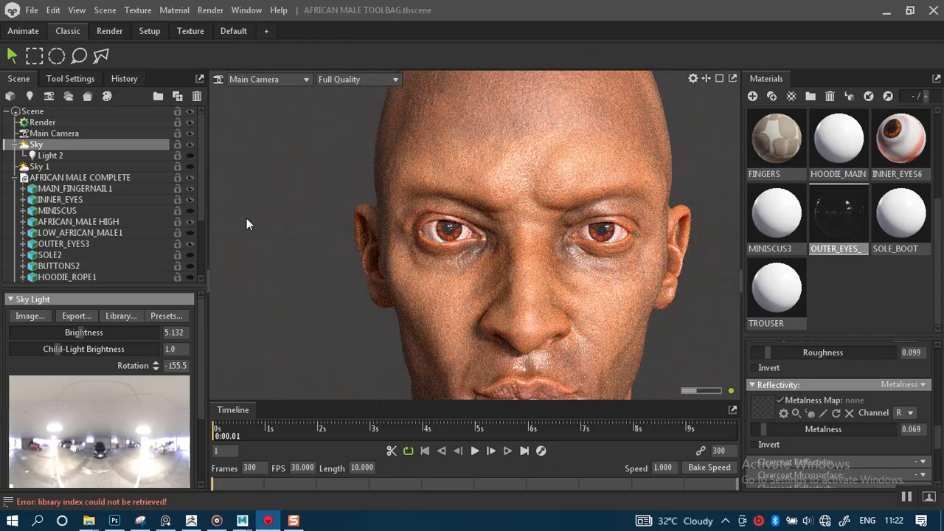
Show Light 2 again and rotate the Sky lighting to -274.0 to inspect the eyes.
click(190, 155)
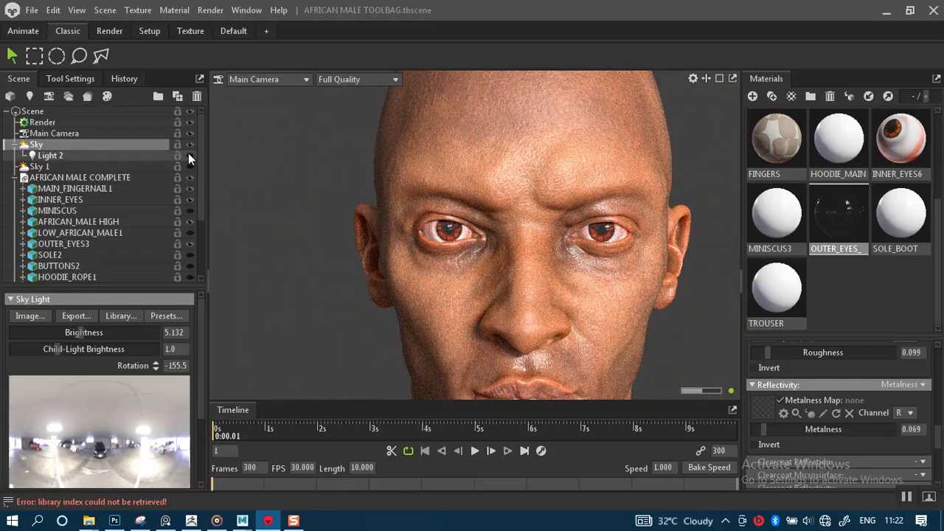
click(189, 155)
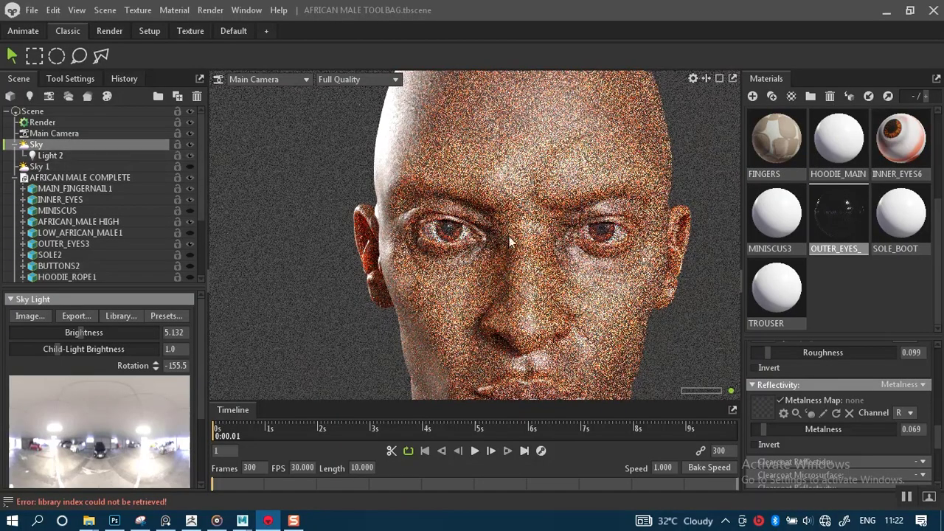
mouse_move(499, 253)
shift+mouse_down()
mouse_move(415, 255)
mouse_move(378, 240)
mouse_move(443, 221)
mouse_move(488, 245)
shift+mouse_up()
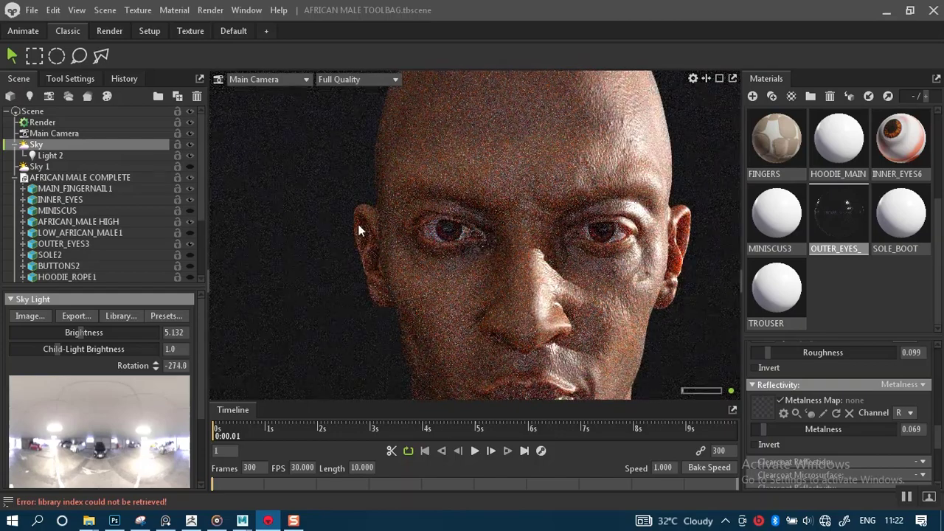
Hide Sky with its child light, show Sky 1 instead, and collapse the Sky group in the scene list.
click(190, 146)
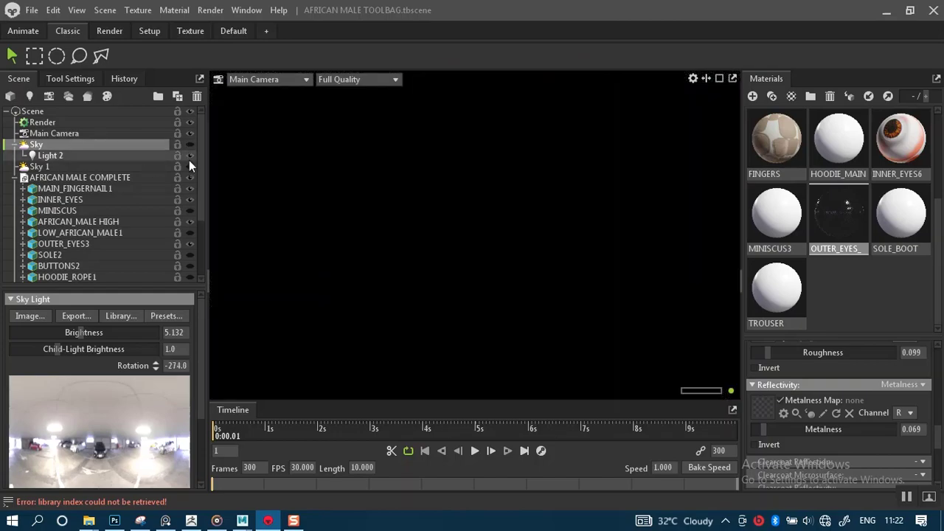
click(190, 166)
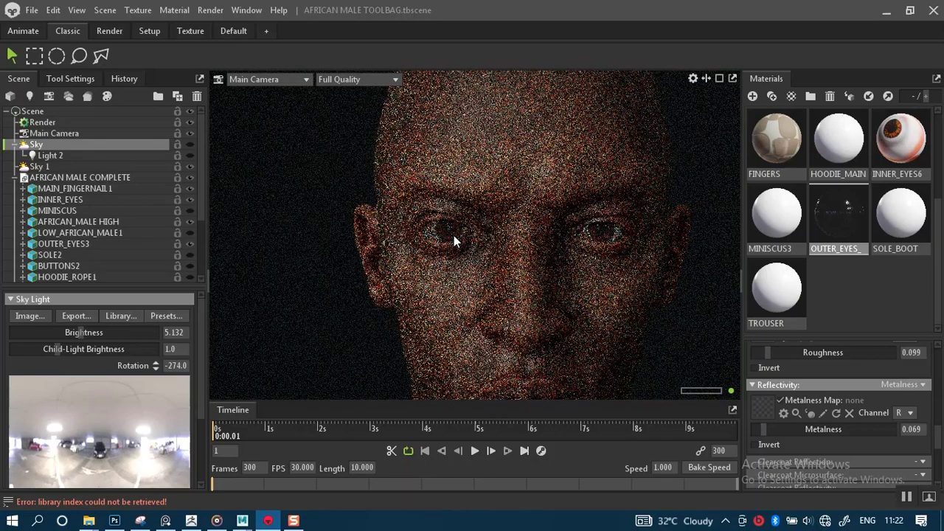
scroll(482, 194, down, 5)
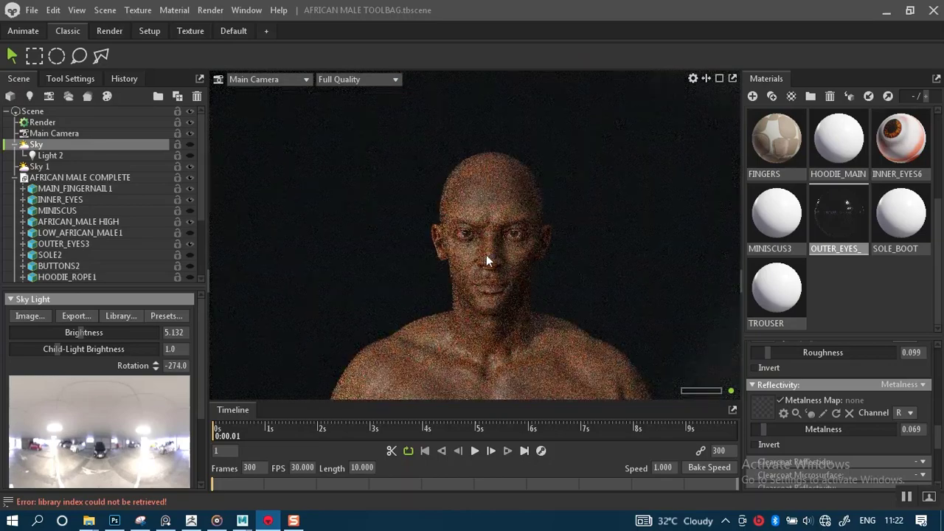
click(15, 145)
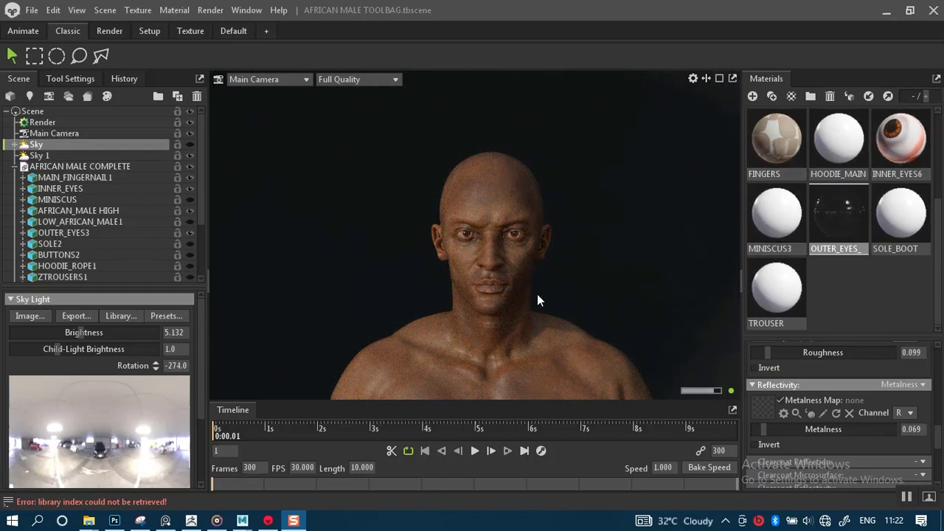
Examine the eyes up close and the character's whole body under the Sky 1 lighting.
right_click(516, 244)
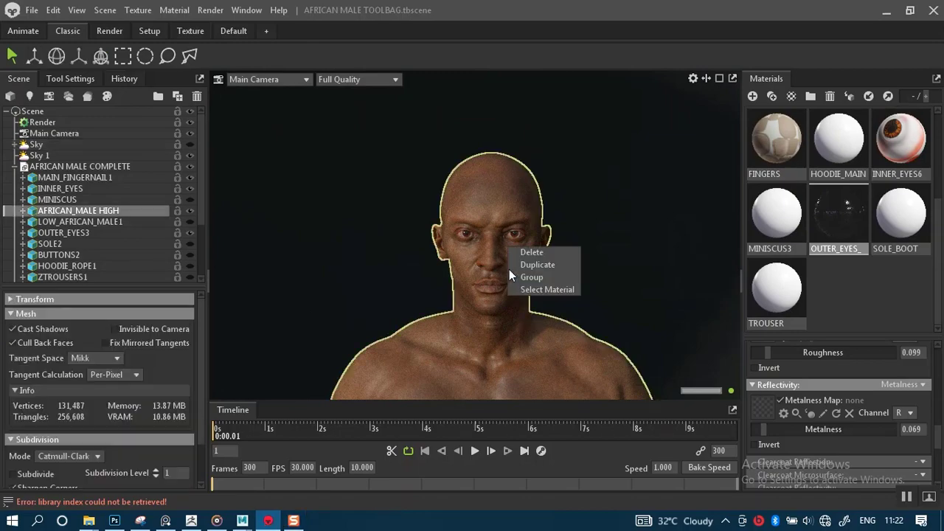
click(547, 288)
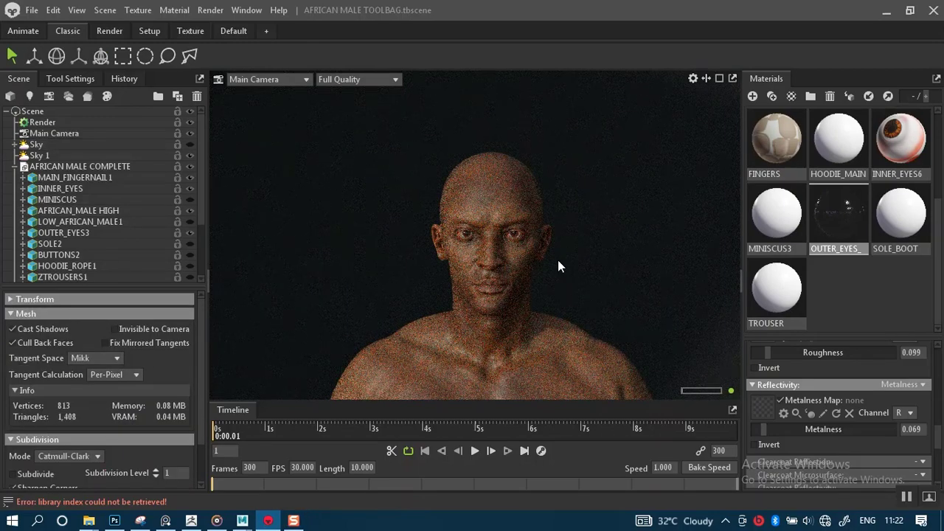
drag(558, 261, 554, 270)
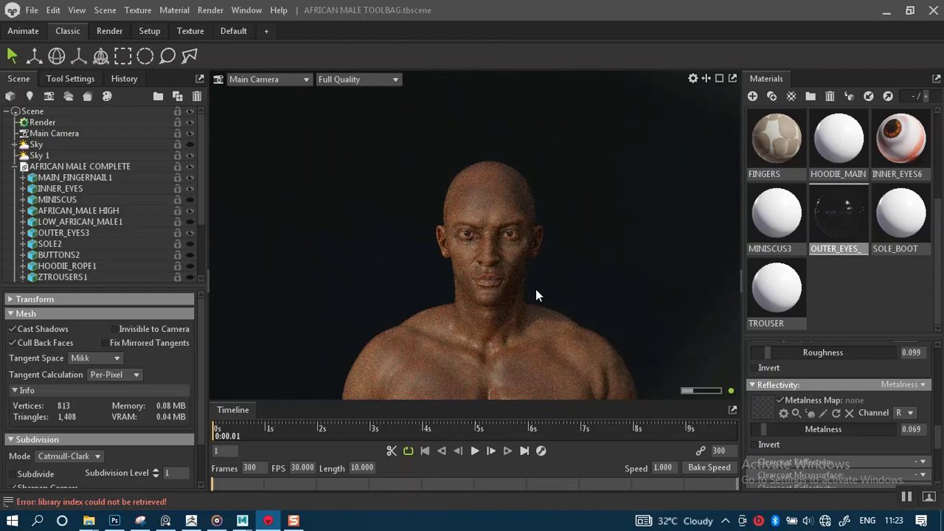
scroll(517, 305, up, 5)
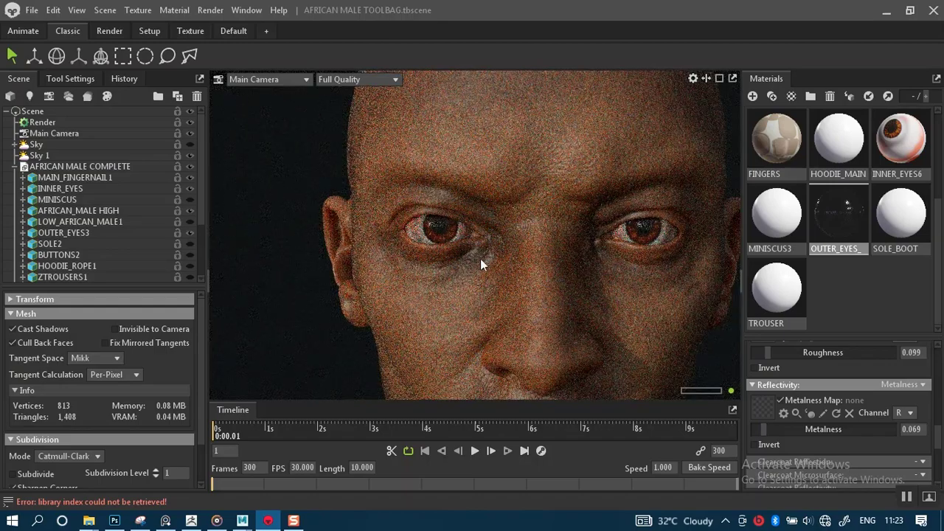
scroll(542, 302, down, 6)
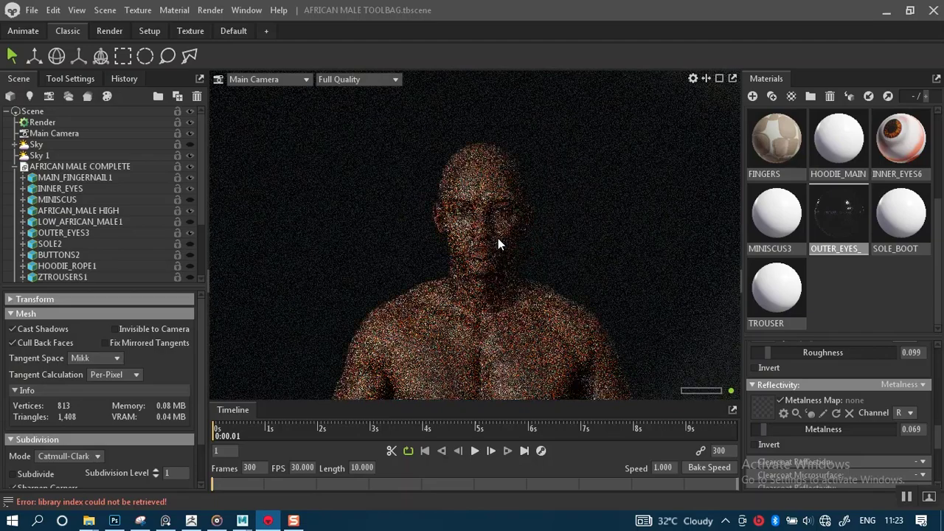
scroll(504, 187, up, 3)
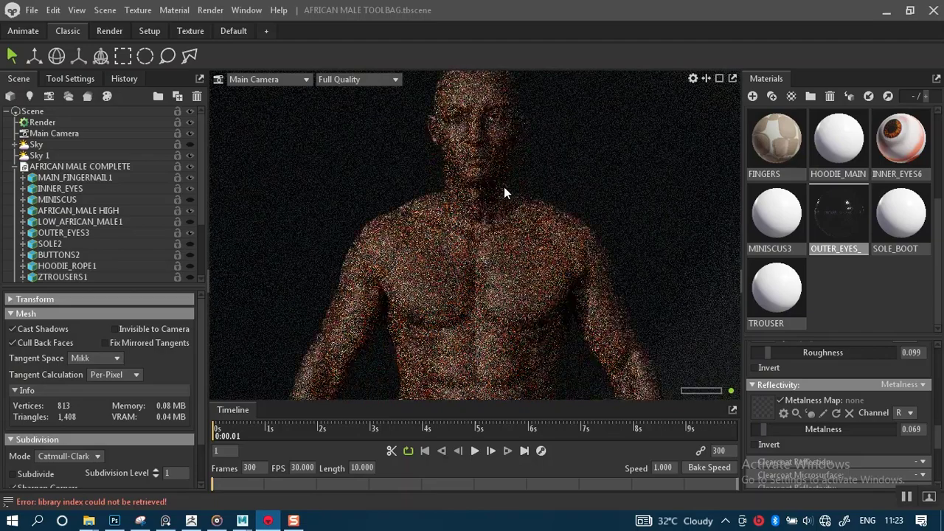
scroll(491, 214, down, 5)
scroll(327, 253, down, 3)
scroll(475, 217, up, 3)
scroll(530, 253, down, 1)
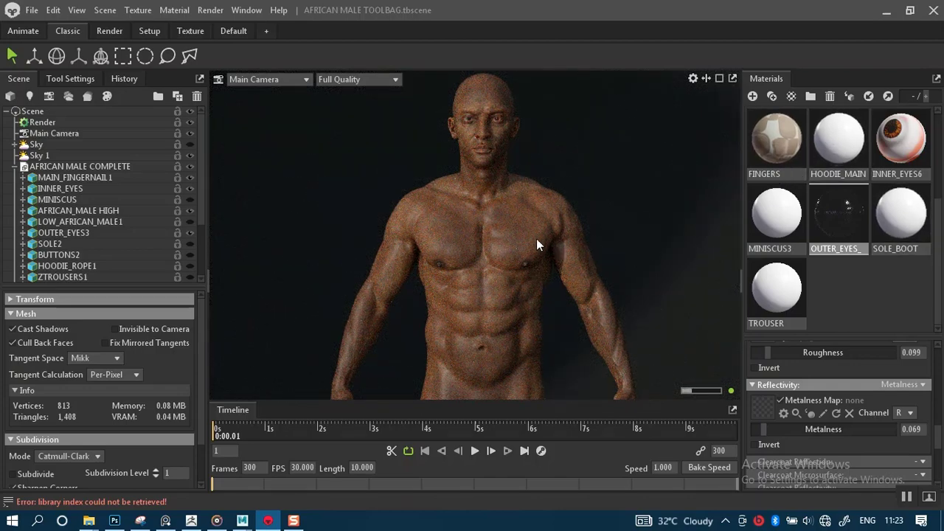
scroll(536, 230, down, 2)
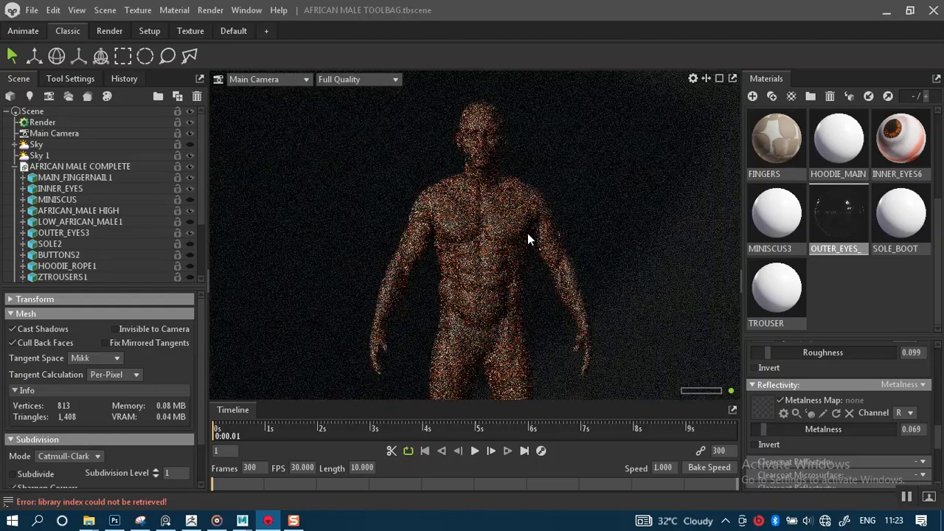